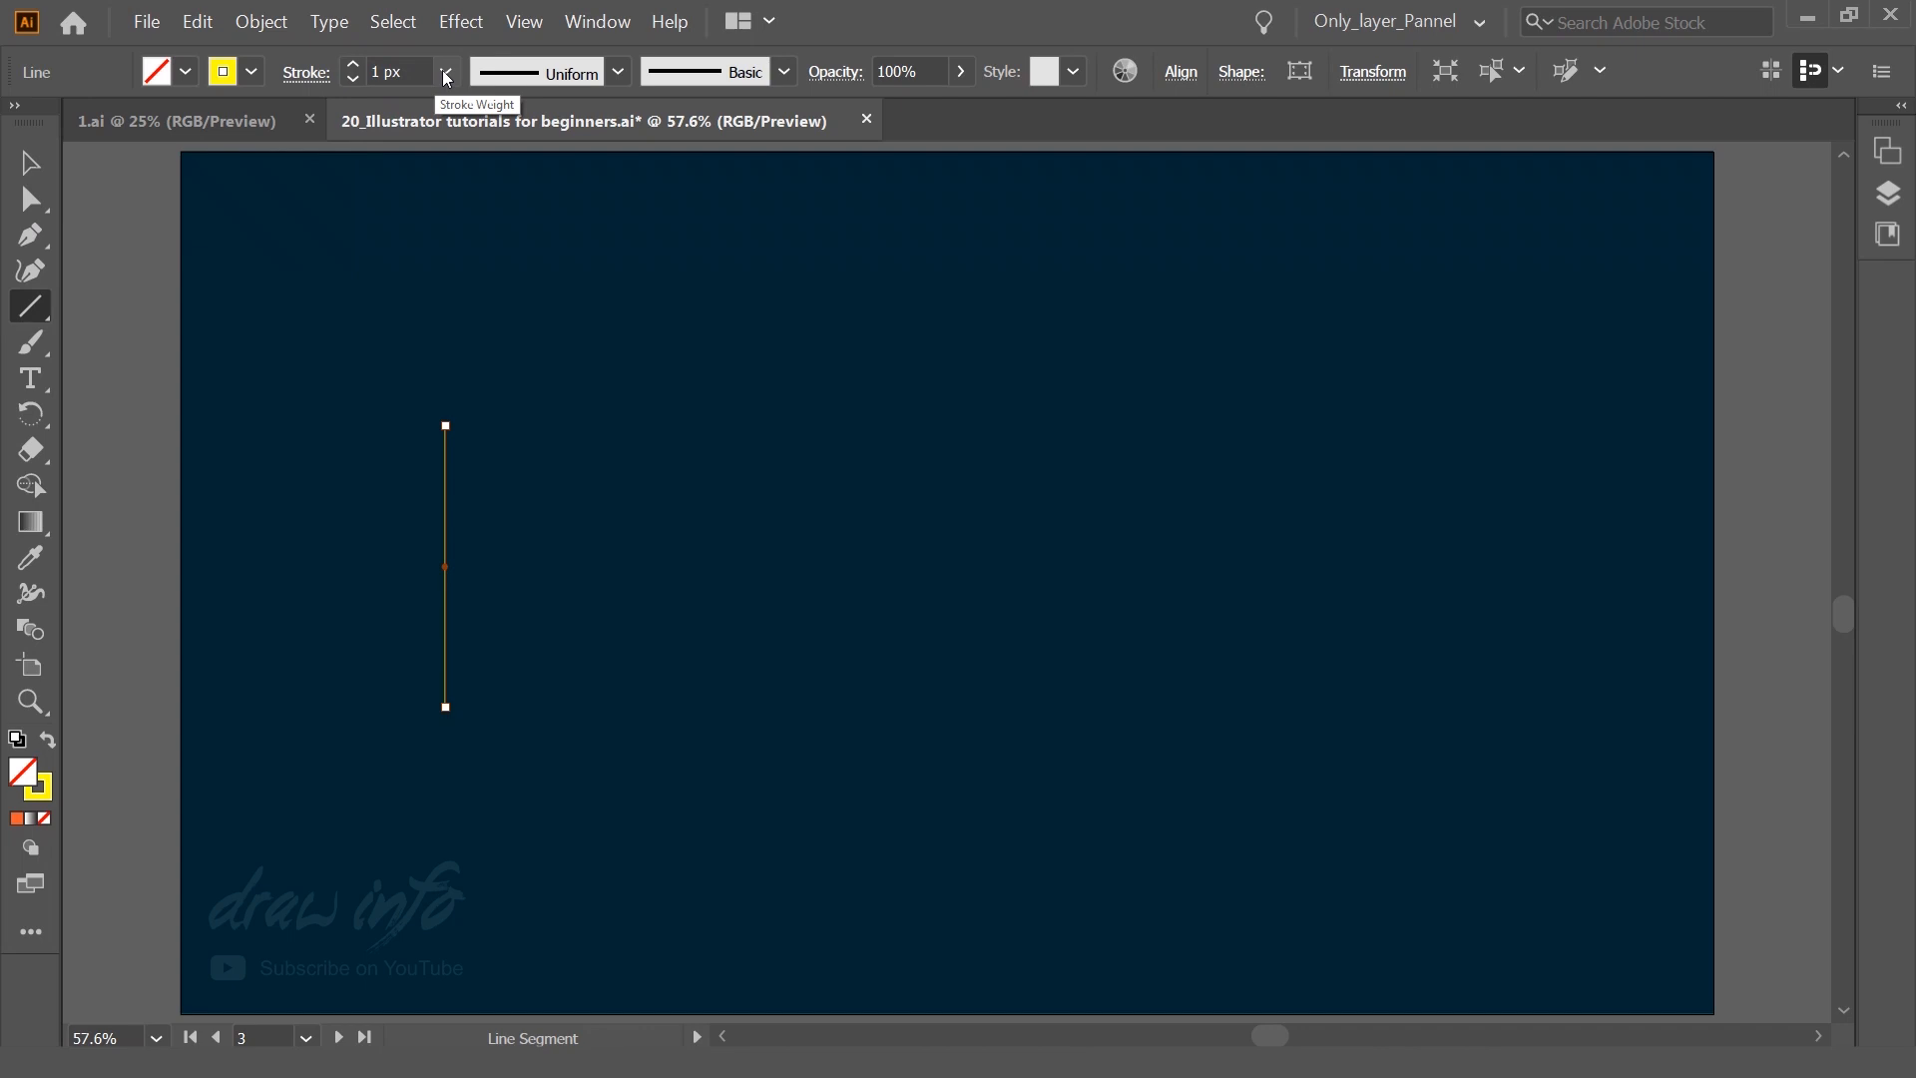
Step: Set the yellow vertical line's stroke weight to 12 px and deselect it
left_click(447, 72)
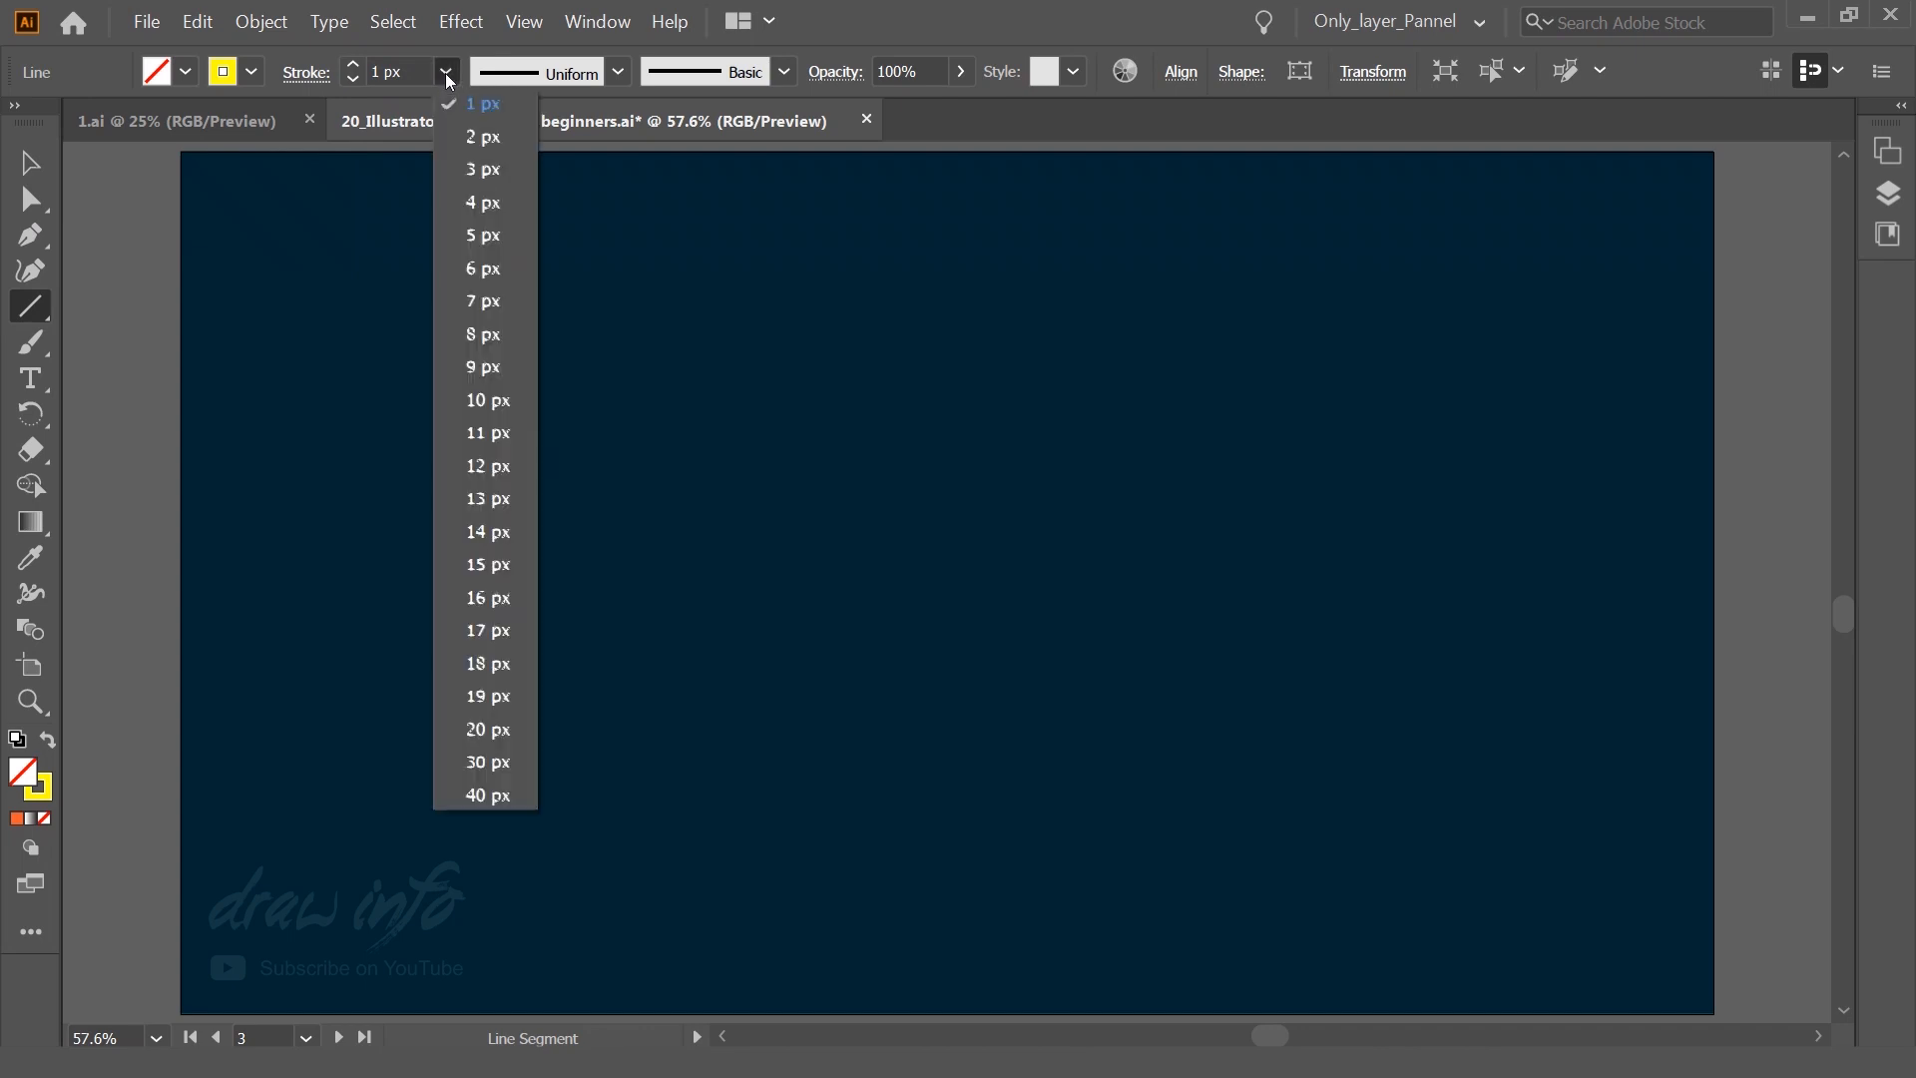
left_click(497, 467)
left_click(30, 168)
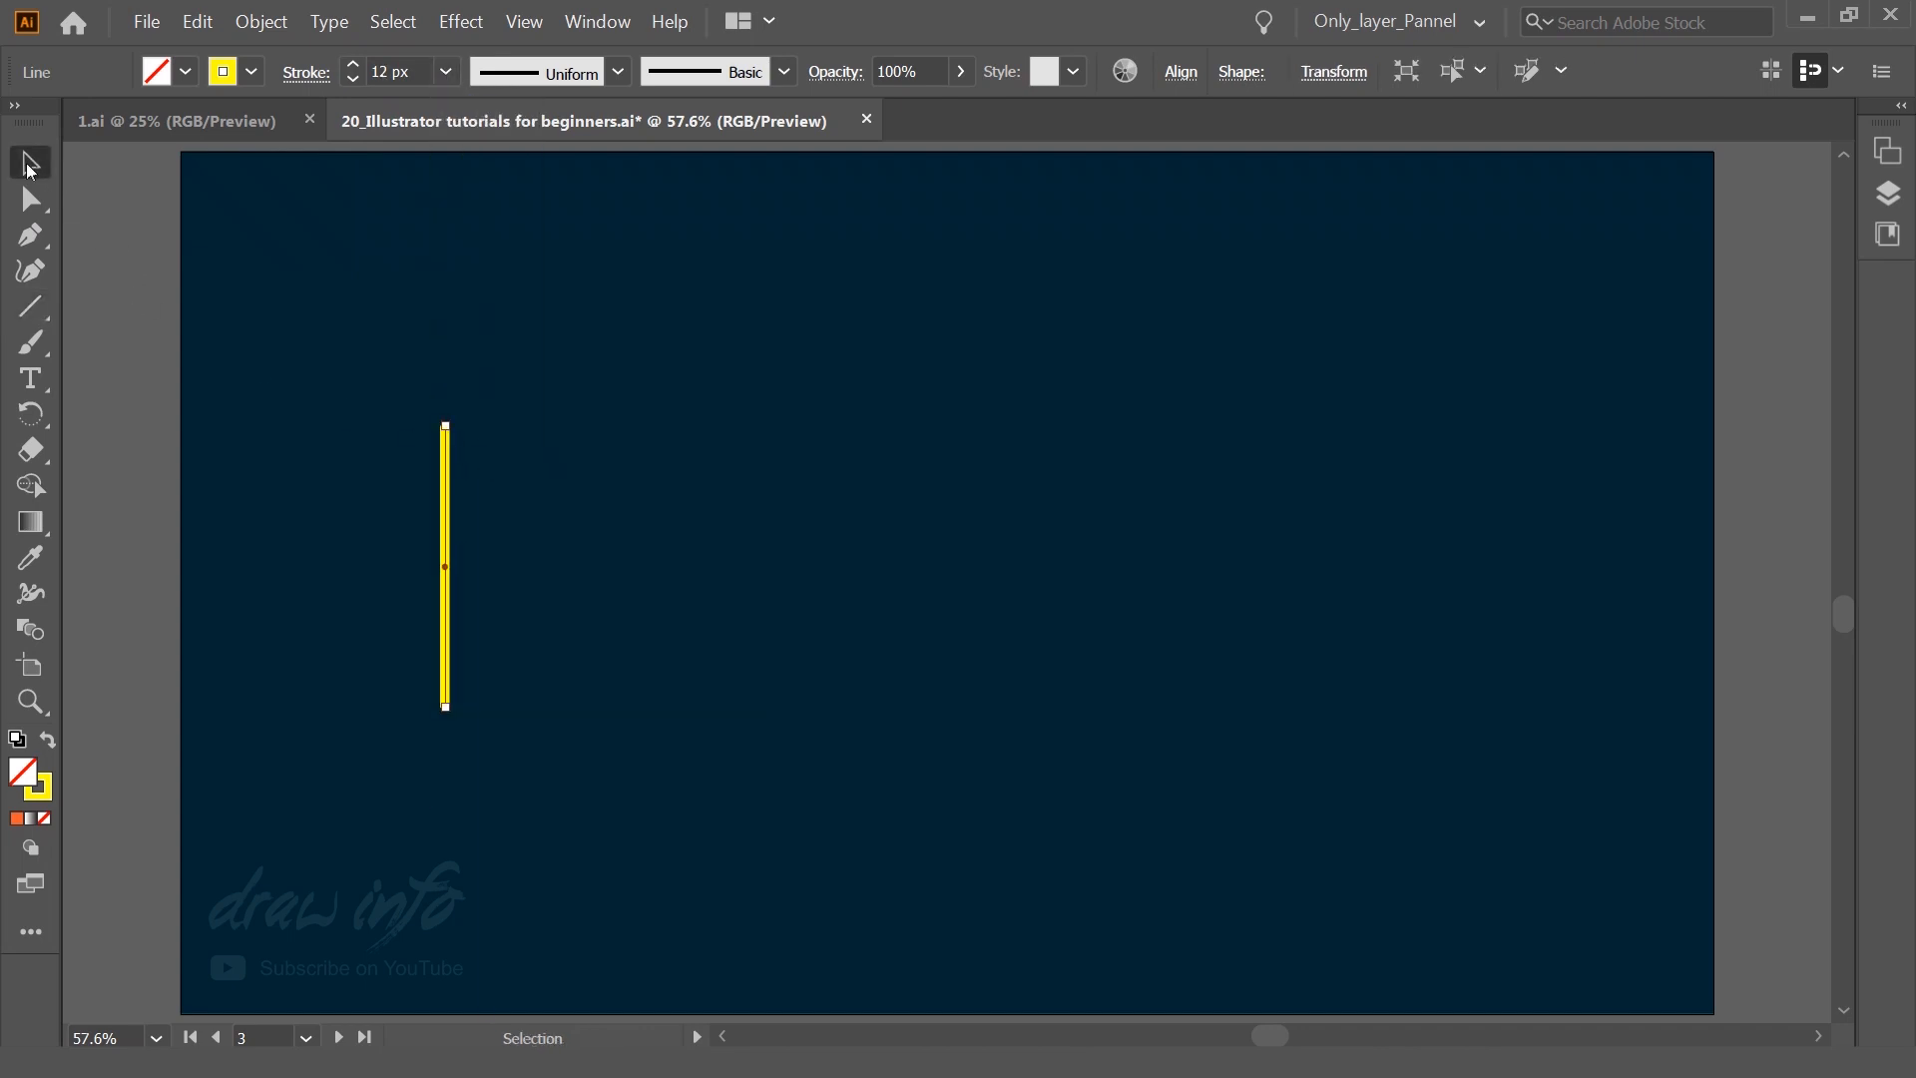
left_click(145, 391)
Step: Place a copy of the yellow line about 1327 px to its right at the same height
left_click_drag(377, 549, 510, 639)
left_click_drag(452, 661, 943, 682)
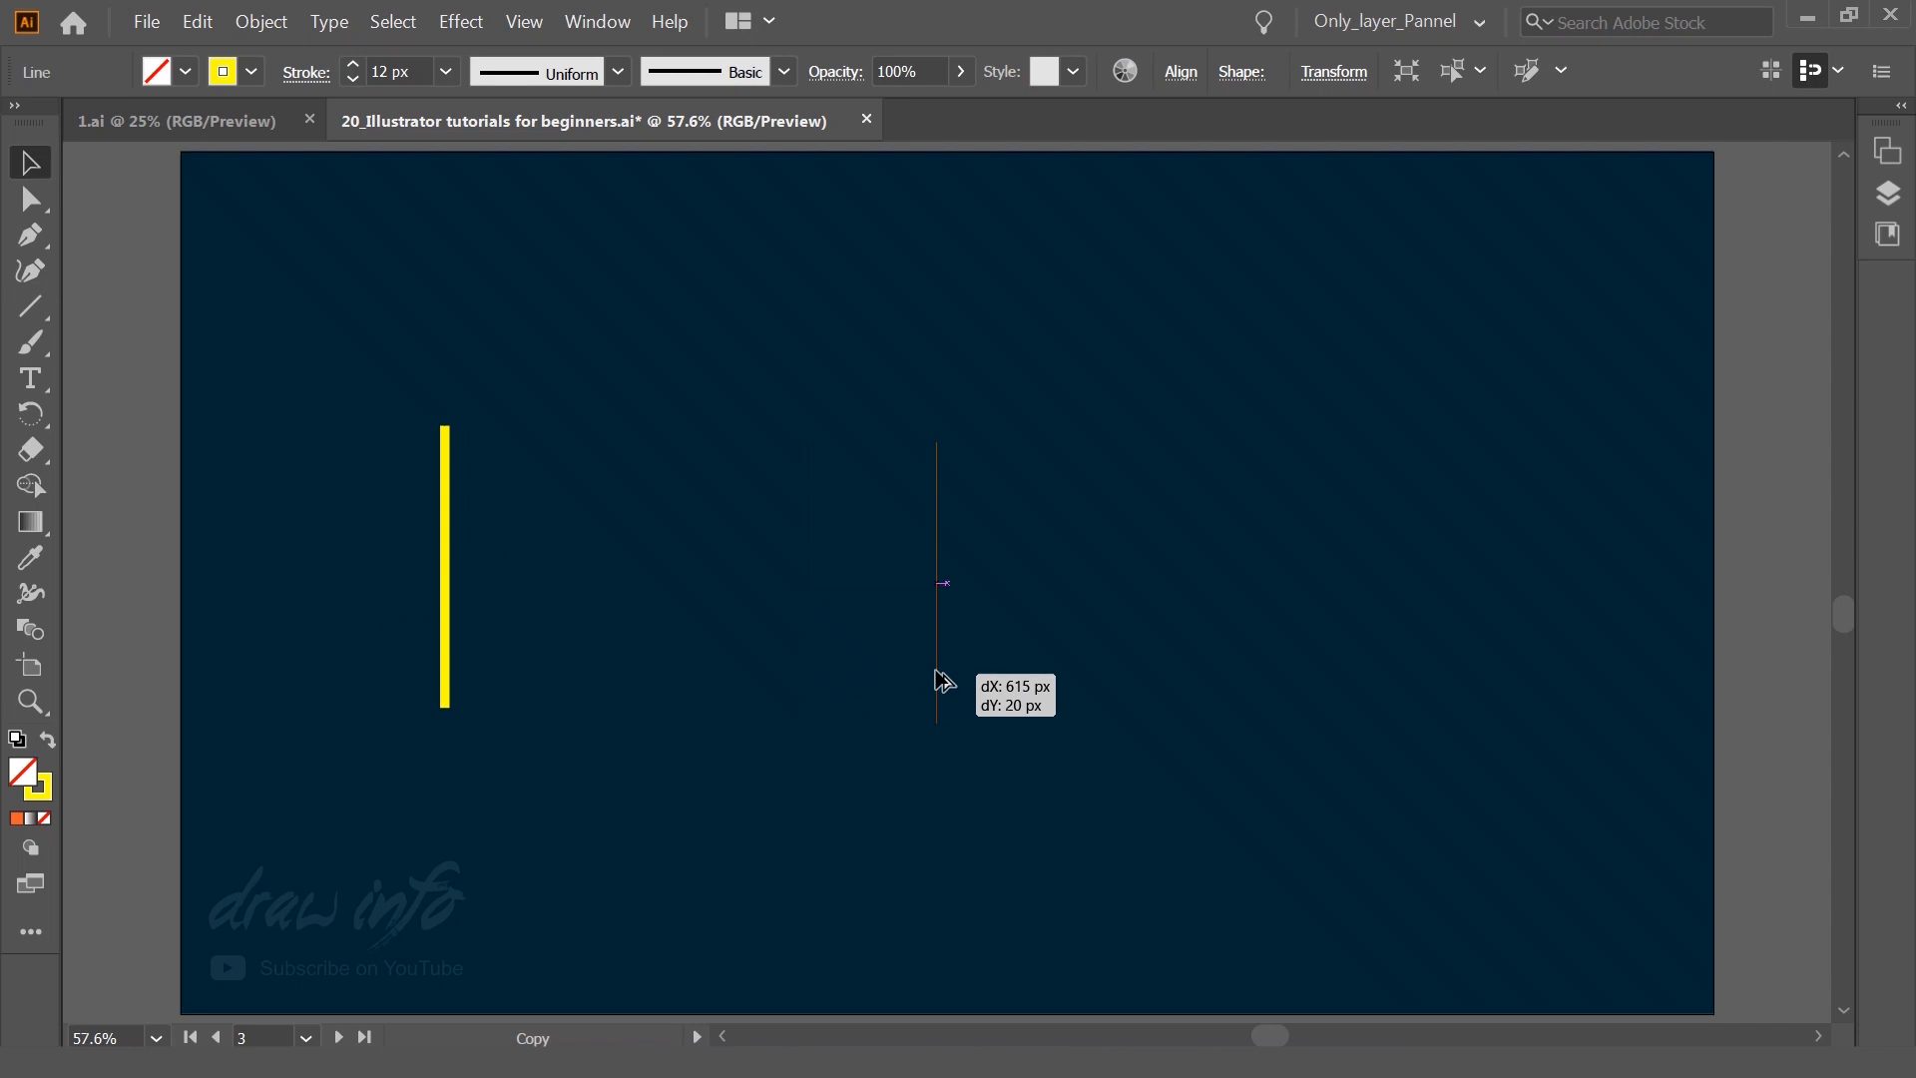
left_click_drag(943, 682, 1504, 714)
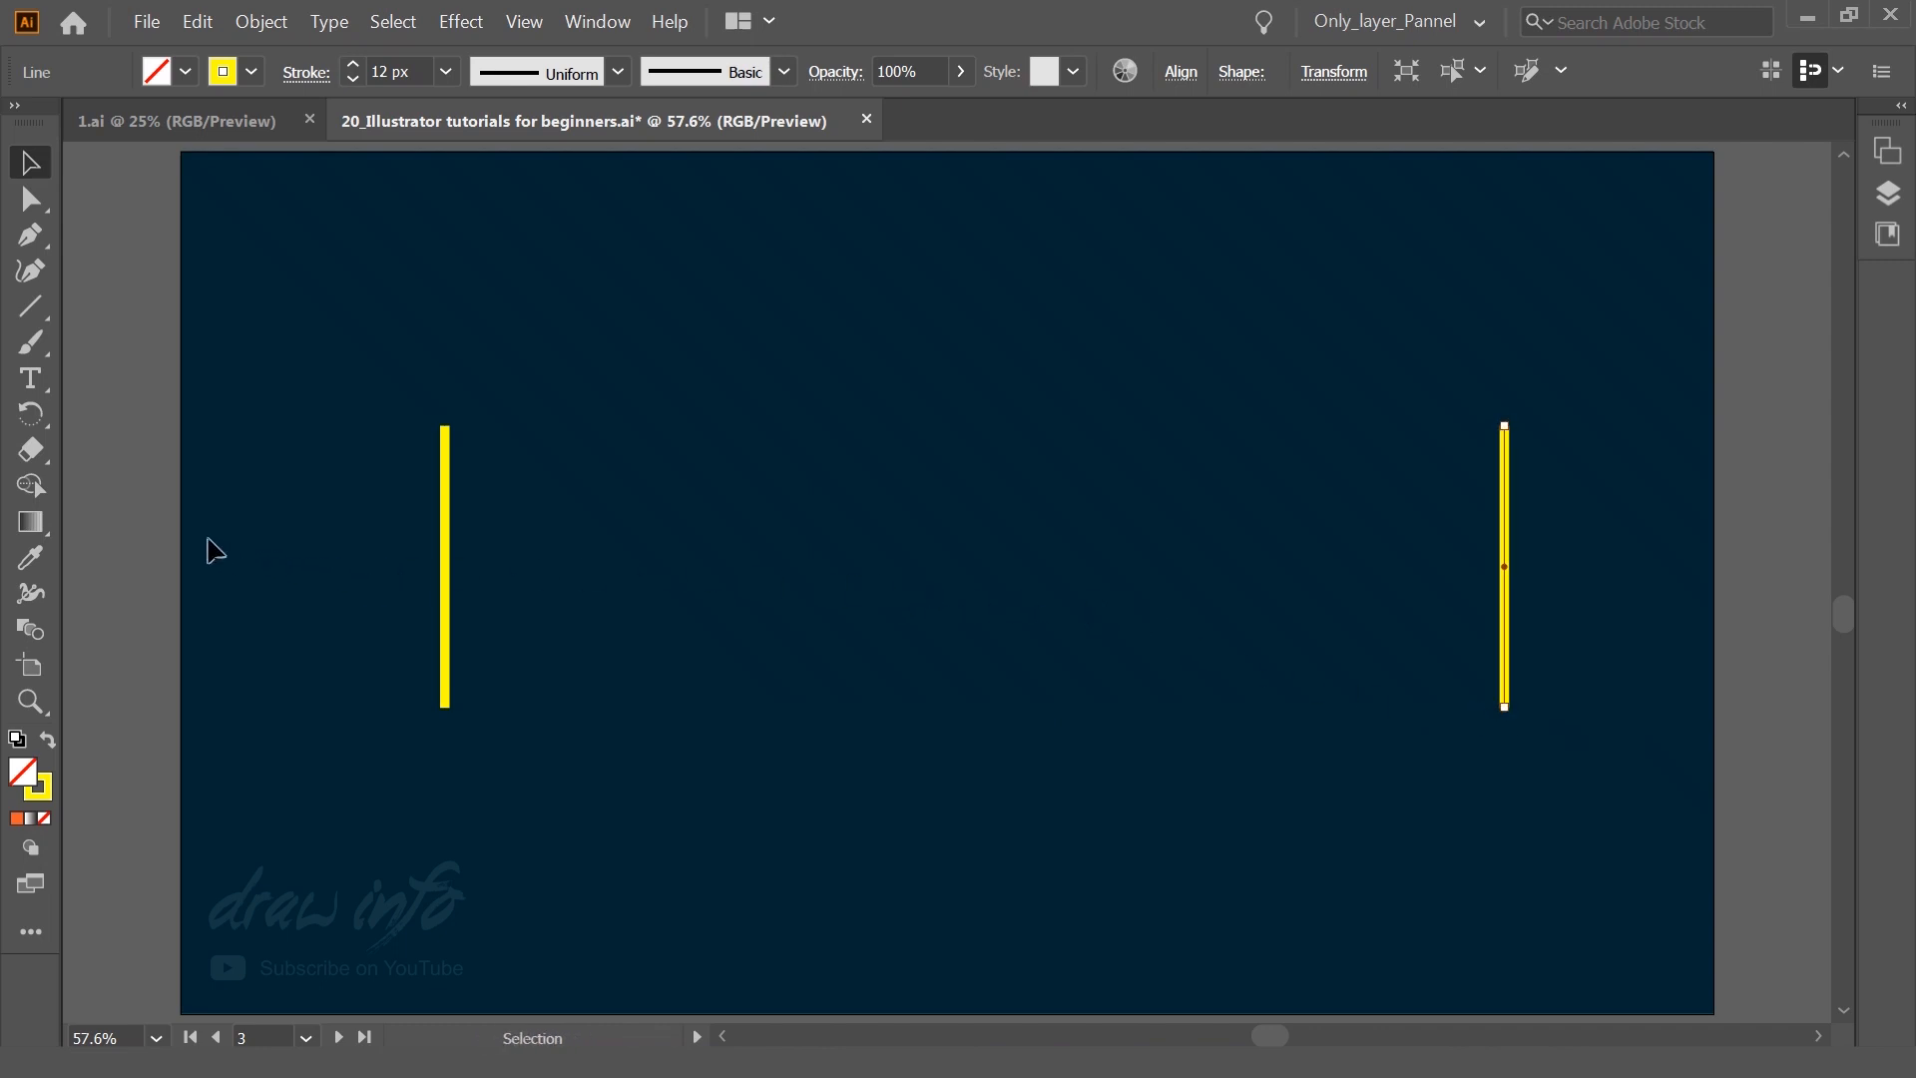
Step: Select both vertical lines and join them into a blend with the Blend tool
left_click(170, 534)
left_click_drag(263, 556, 1693, 715)
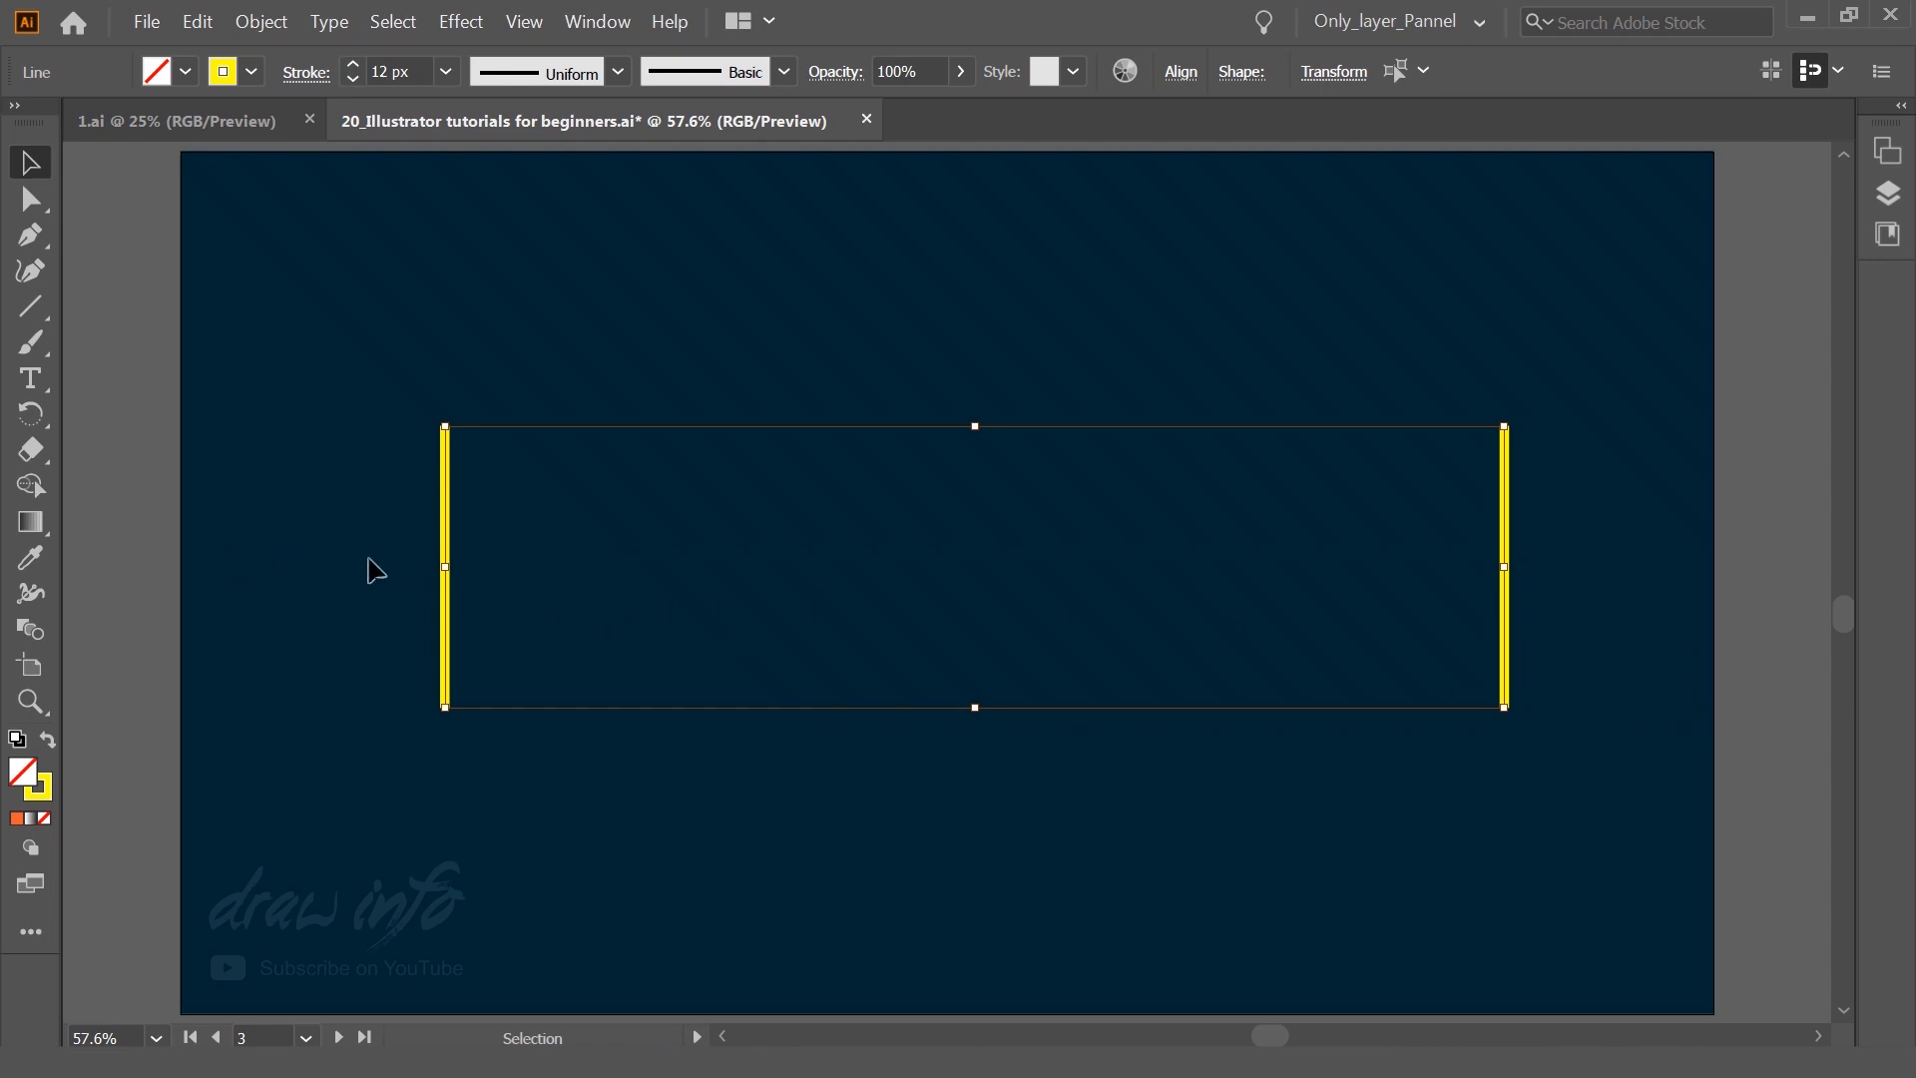
left_click(286, 544)
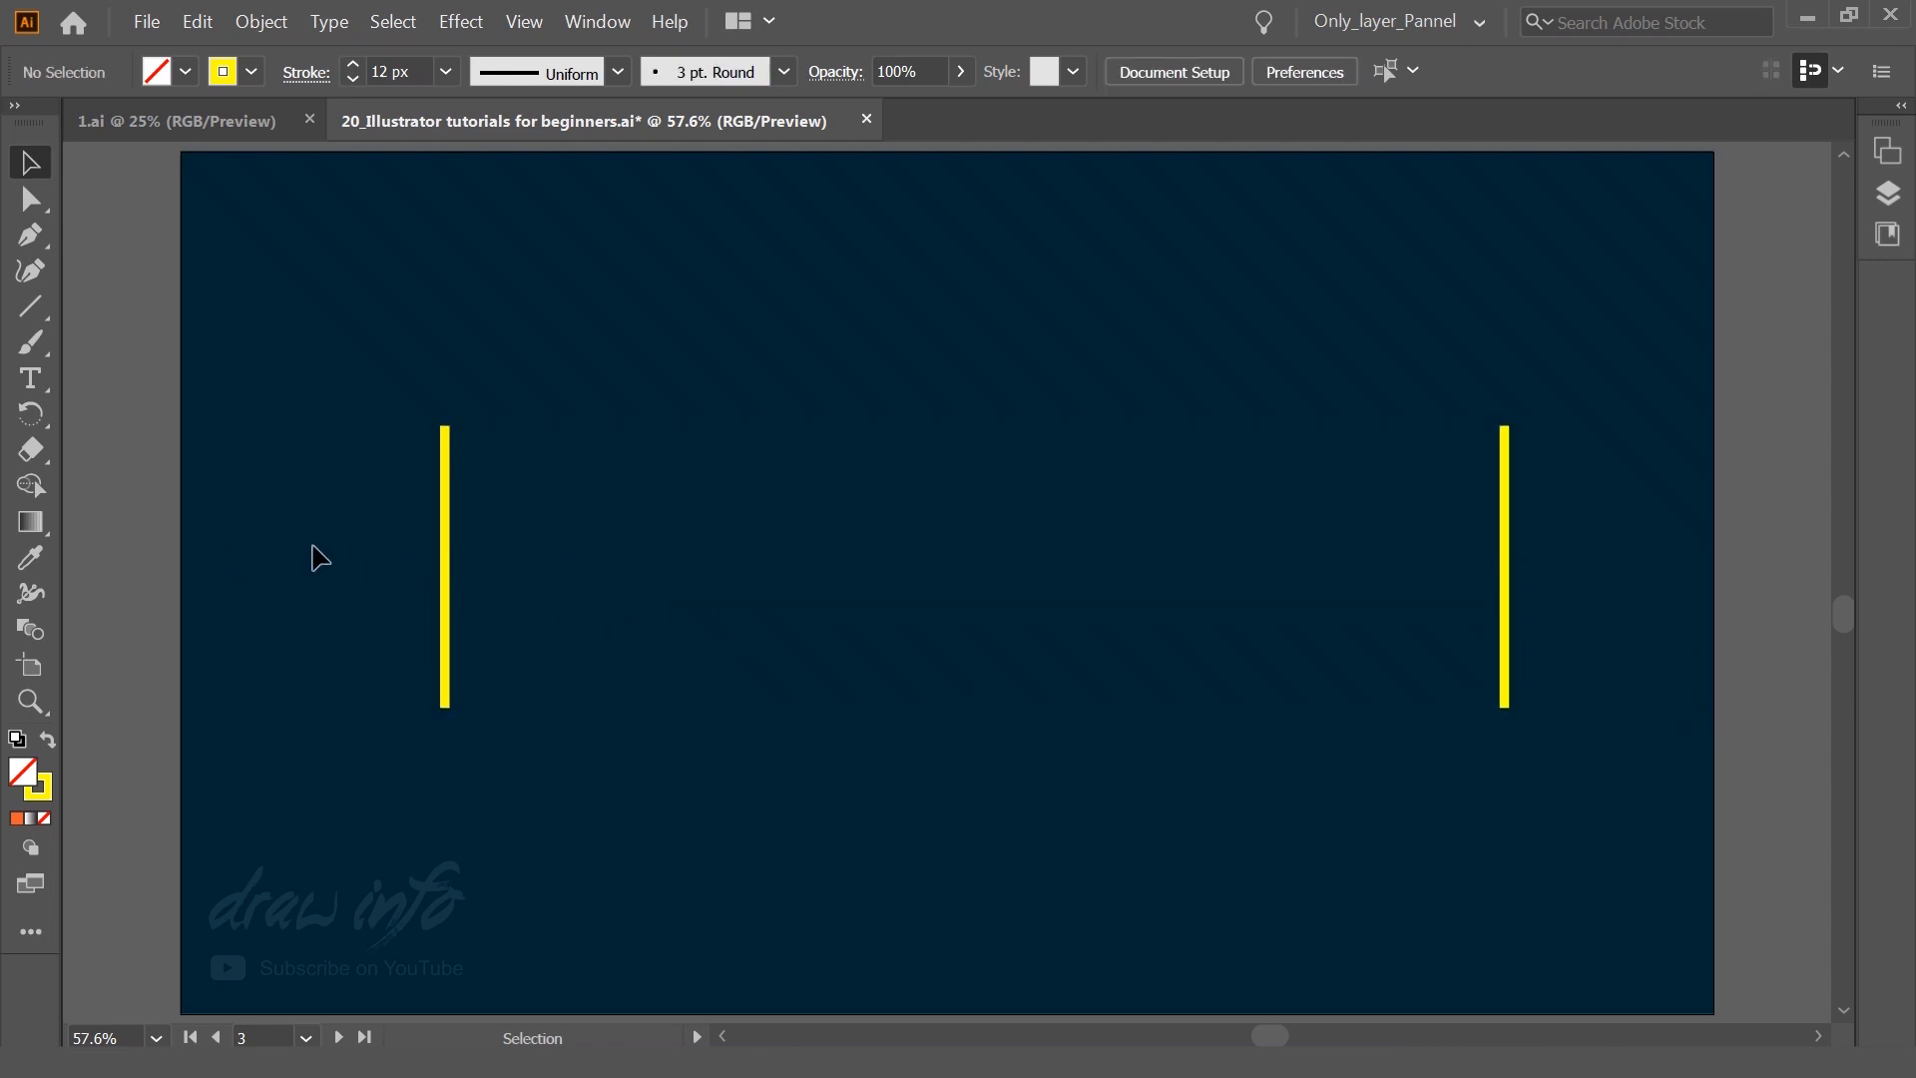
left_click_drag(314, 544, 1590, 663)
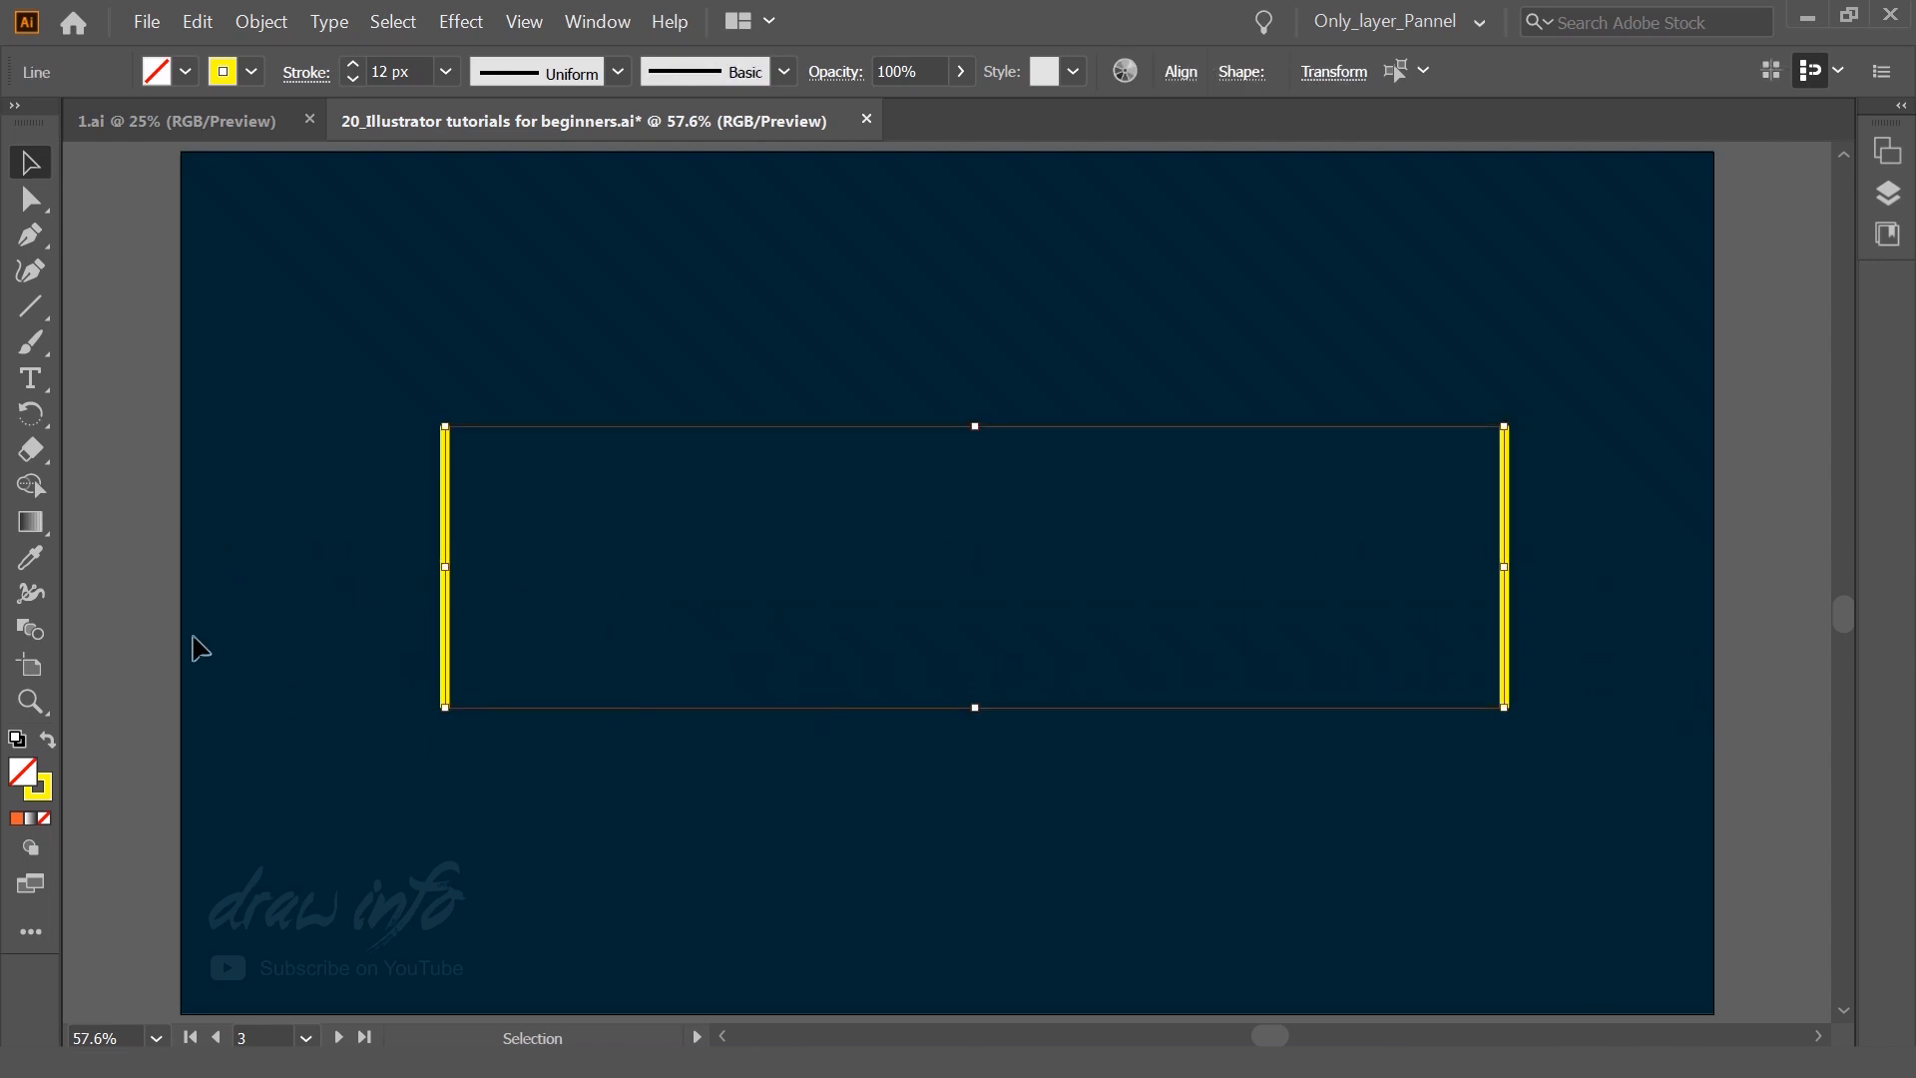
left_click(31, 630)
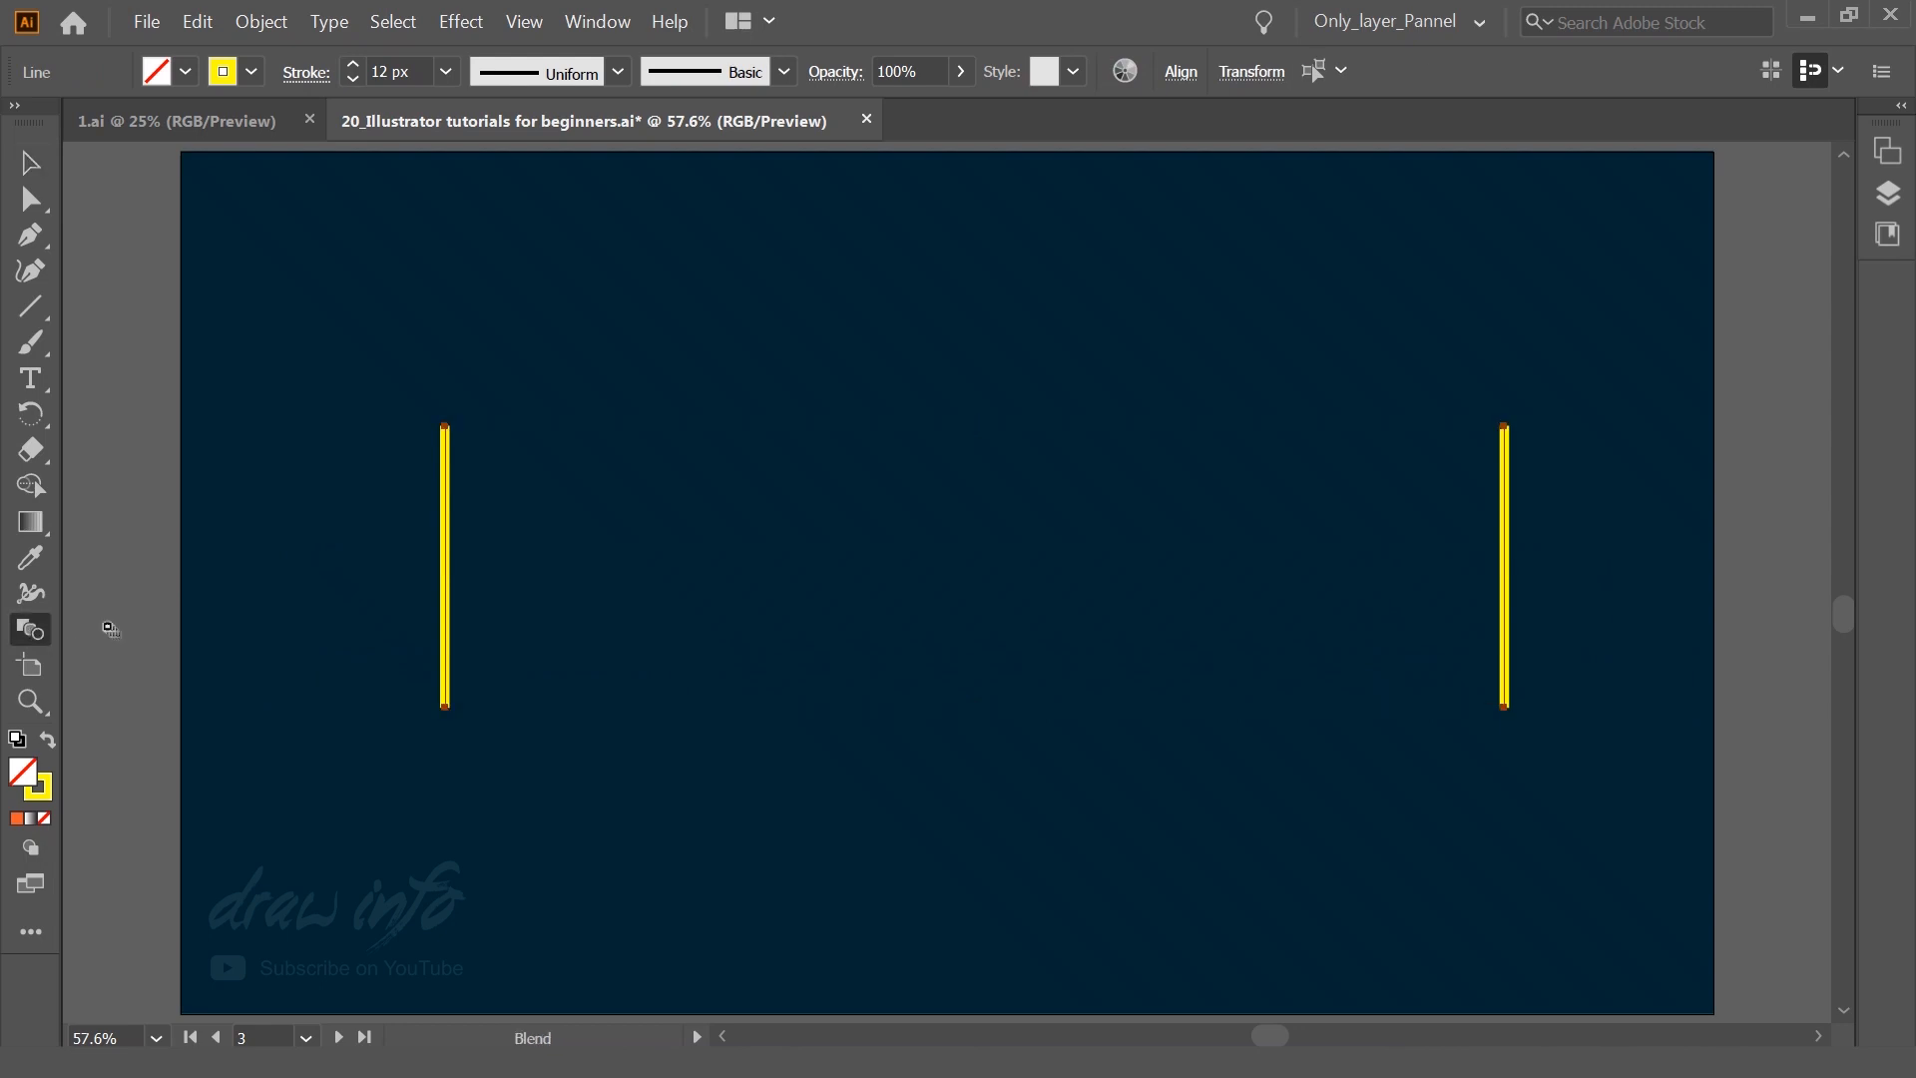
left_click(446, 569)
left_click(1508, 563)
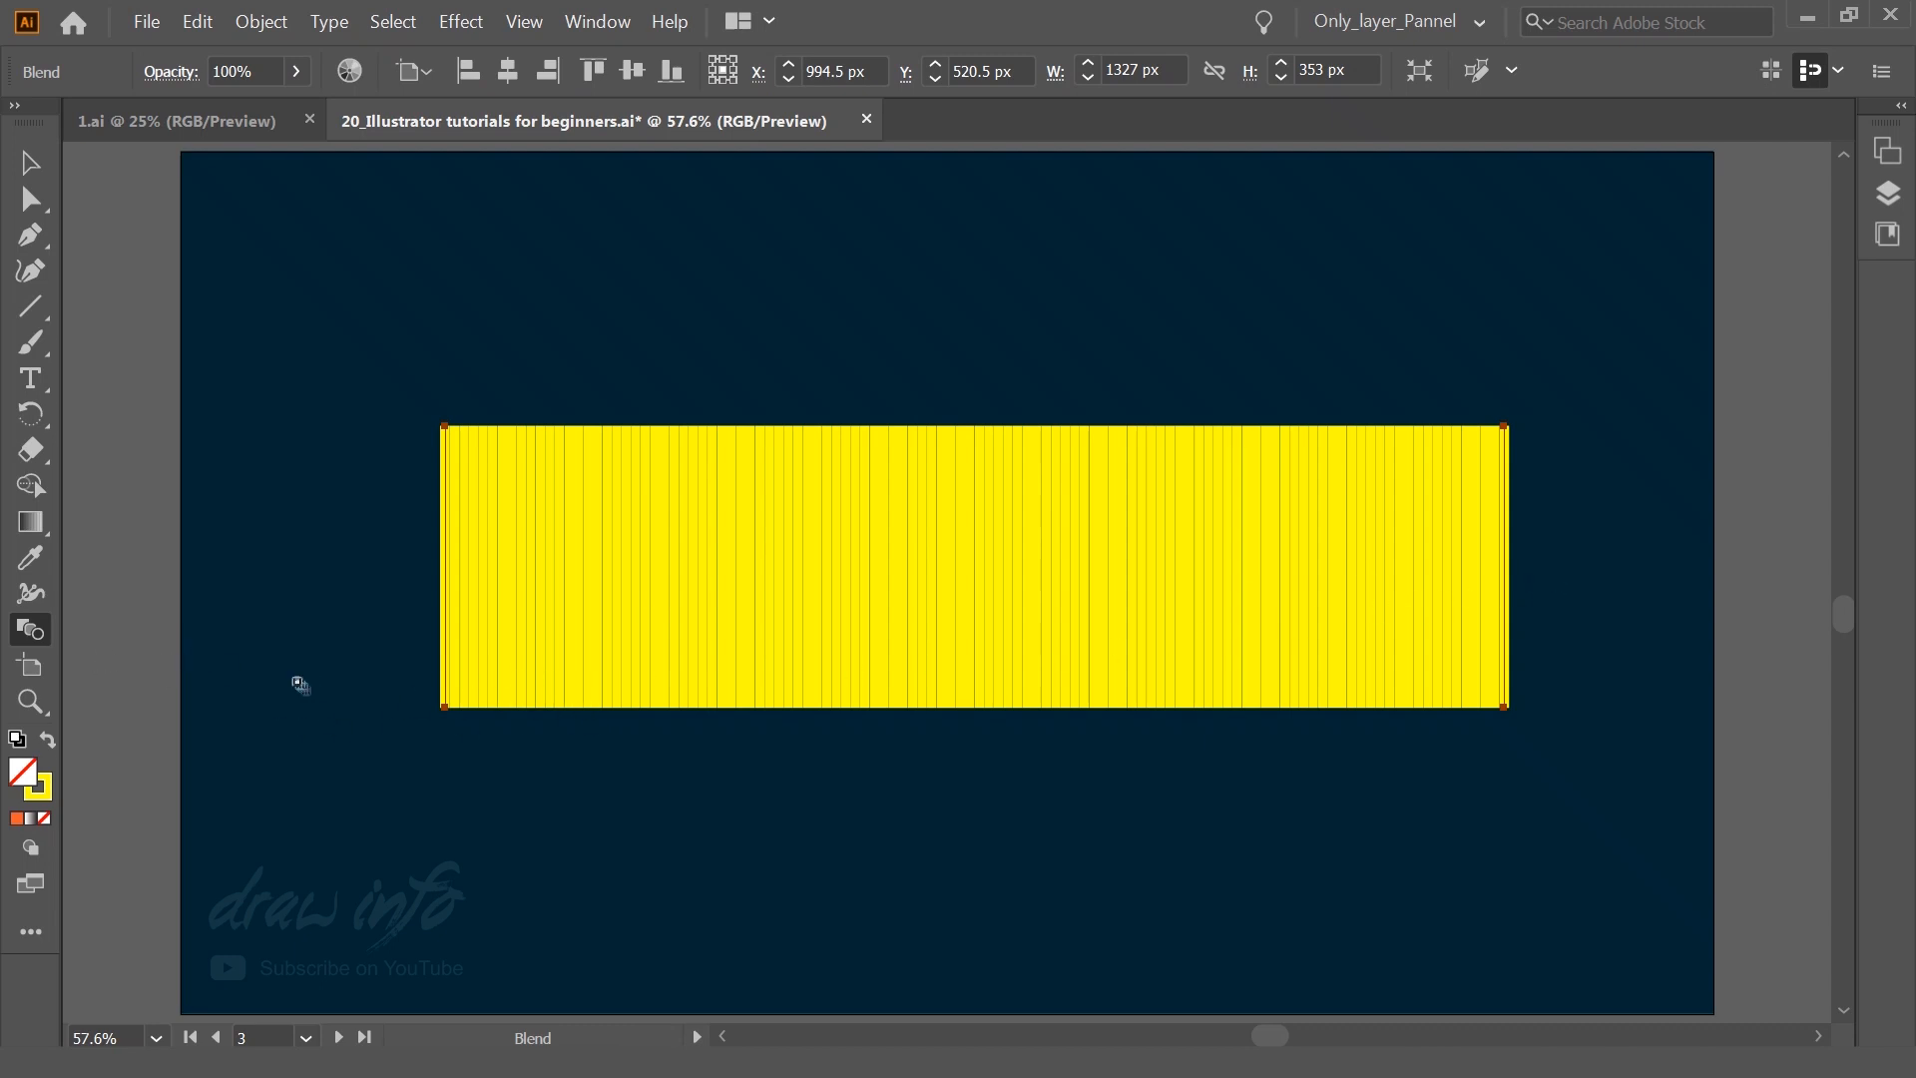
Step: Set the blend spacing to Specified Steps with 10 steps and turn on the preview
double_click(35, 635)
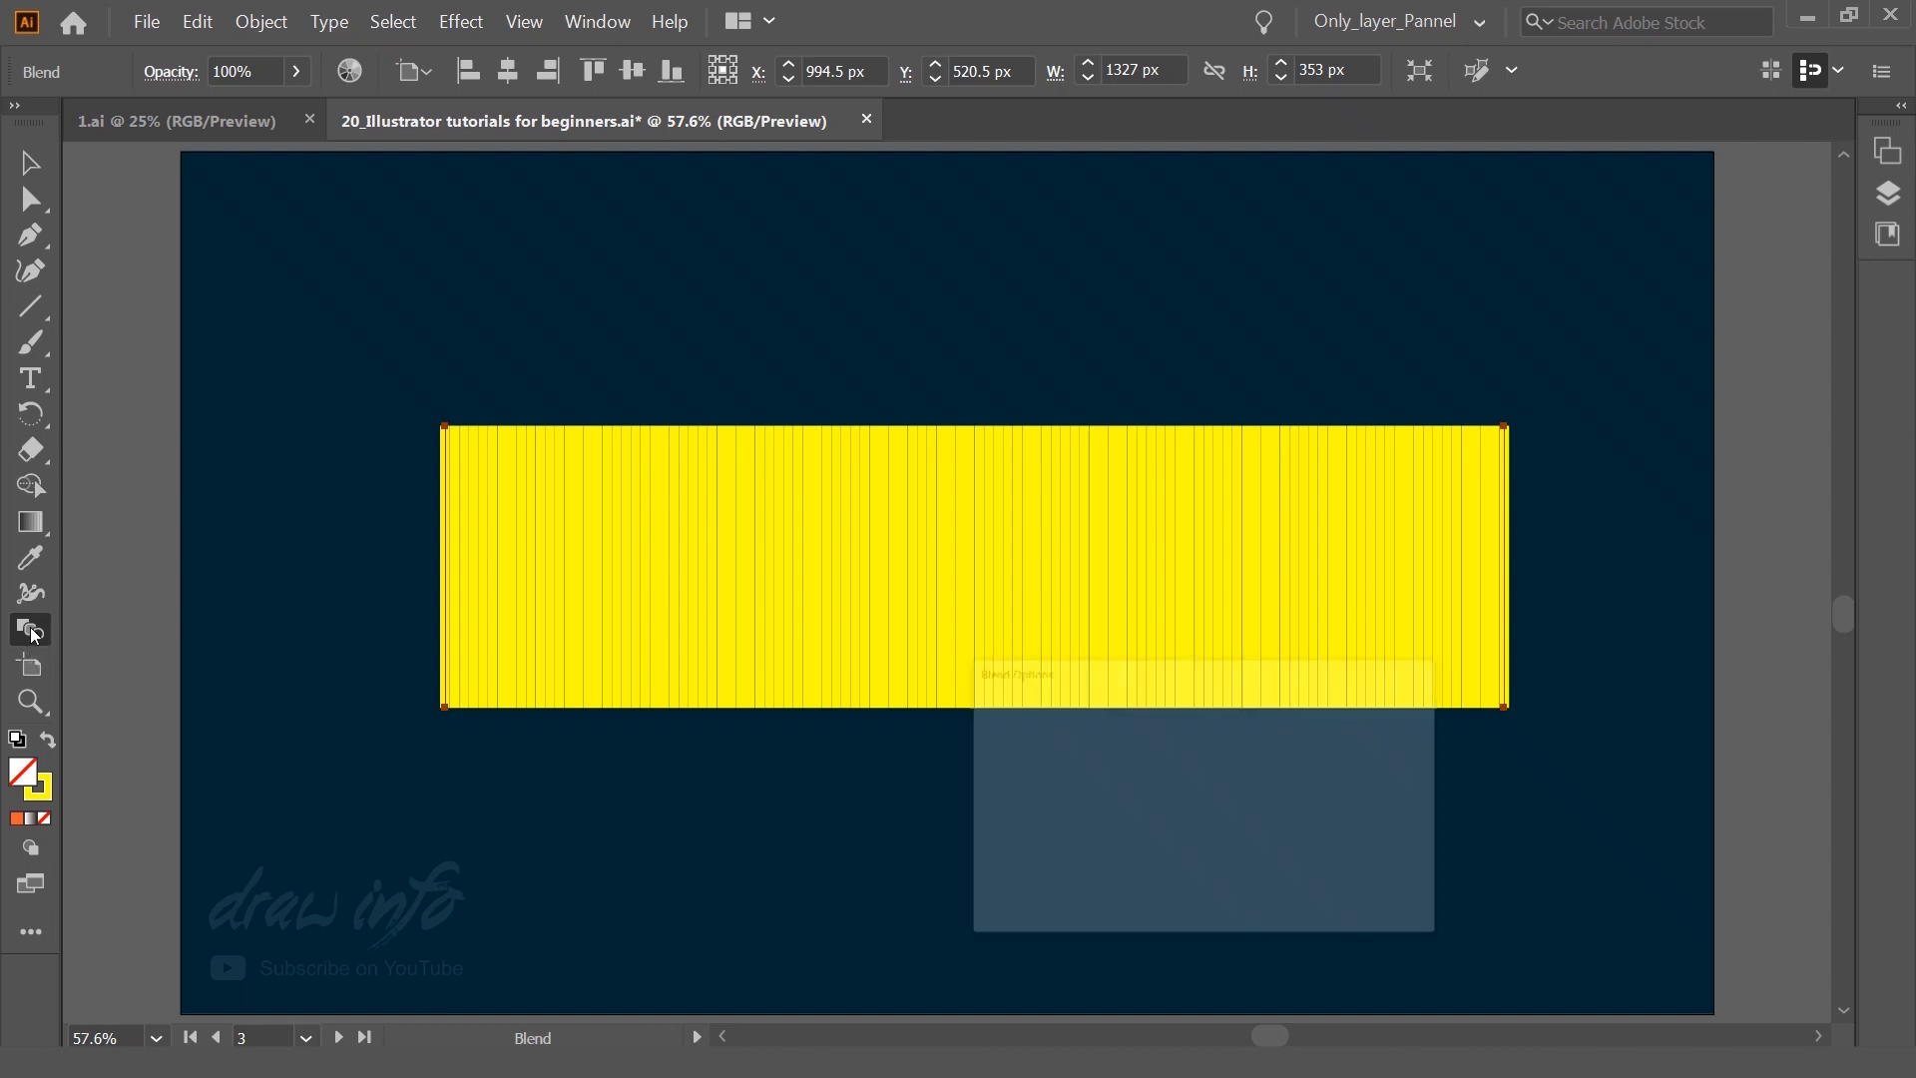
left_click_drag(1218, 682, 1083, 368)
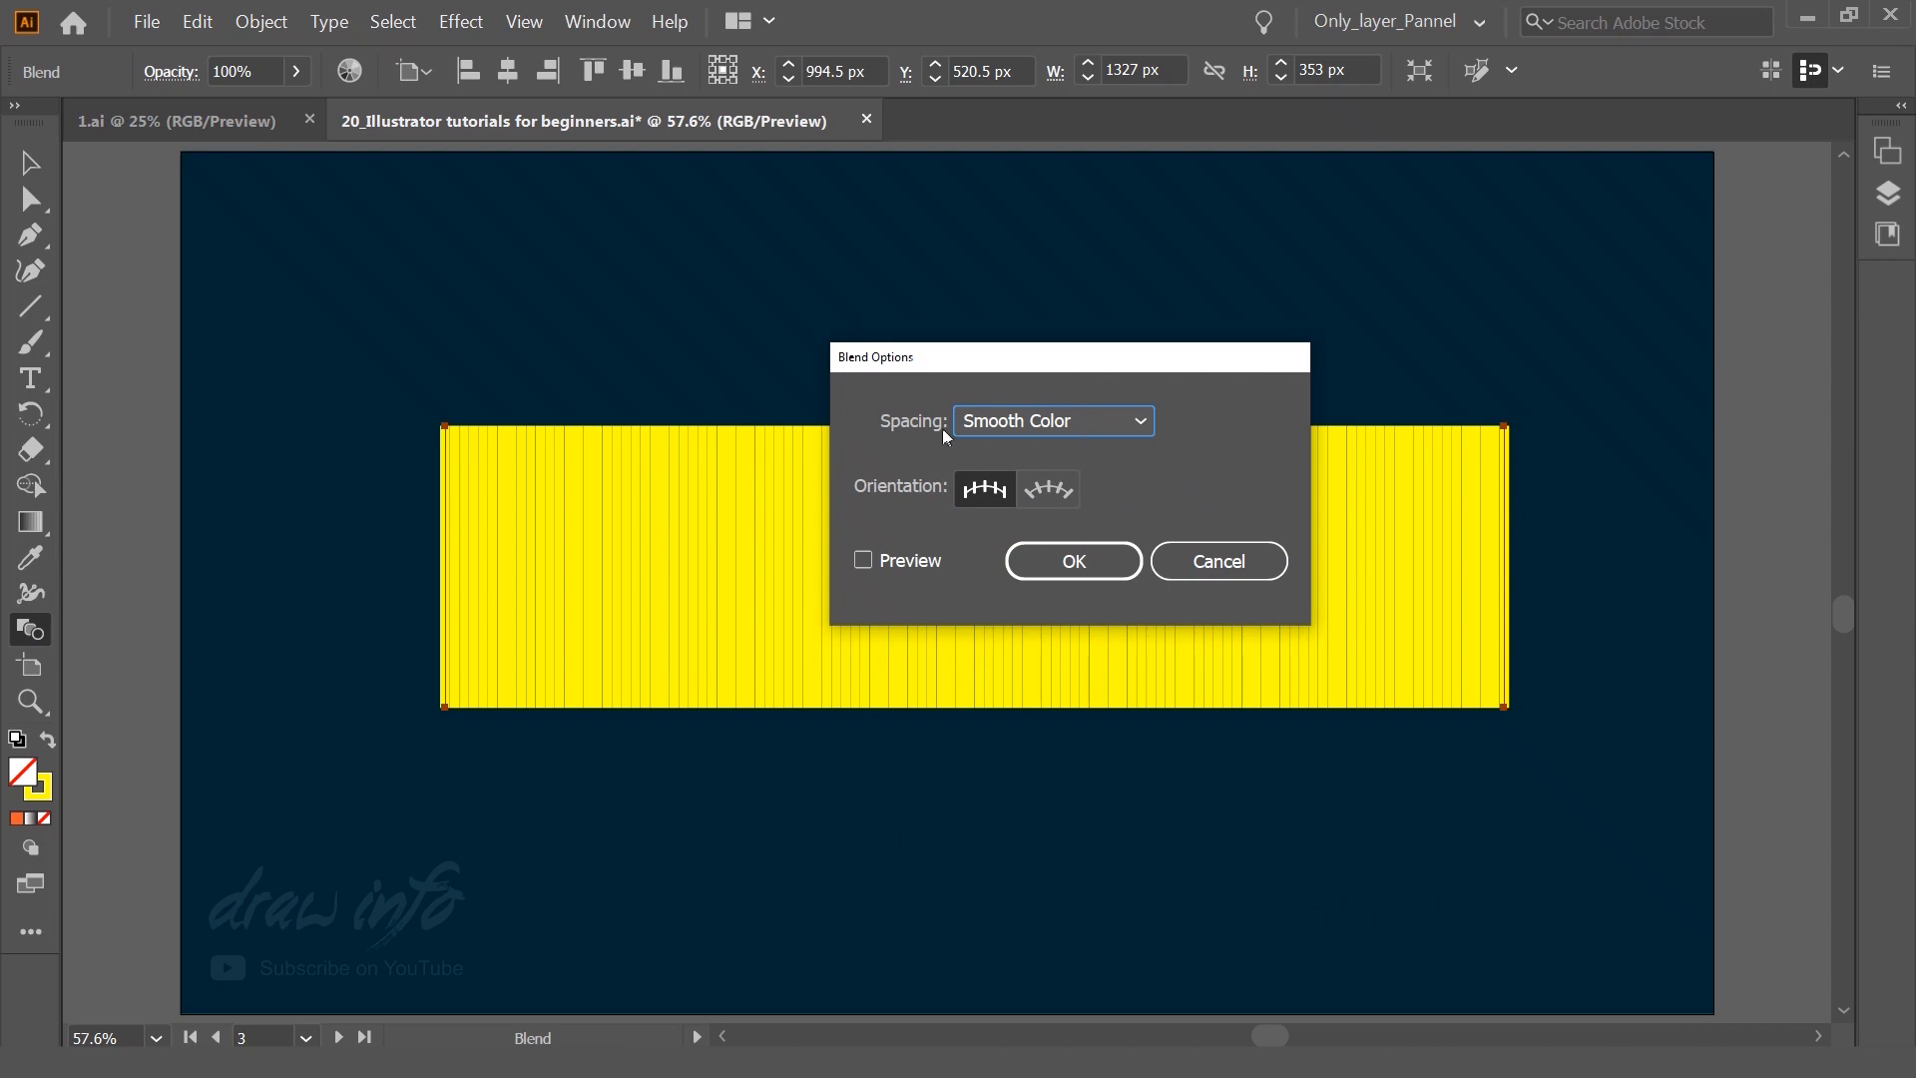
left_click(1110, 431)
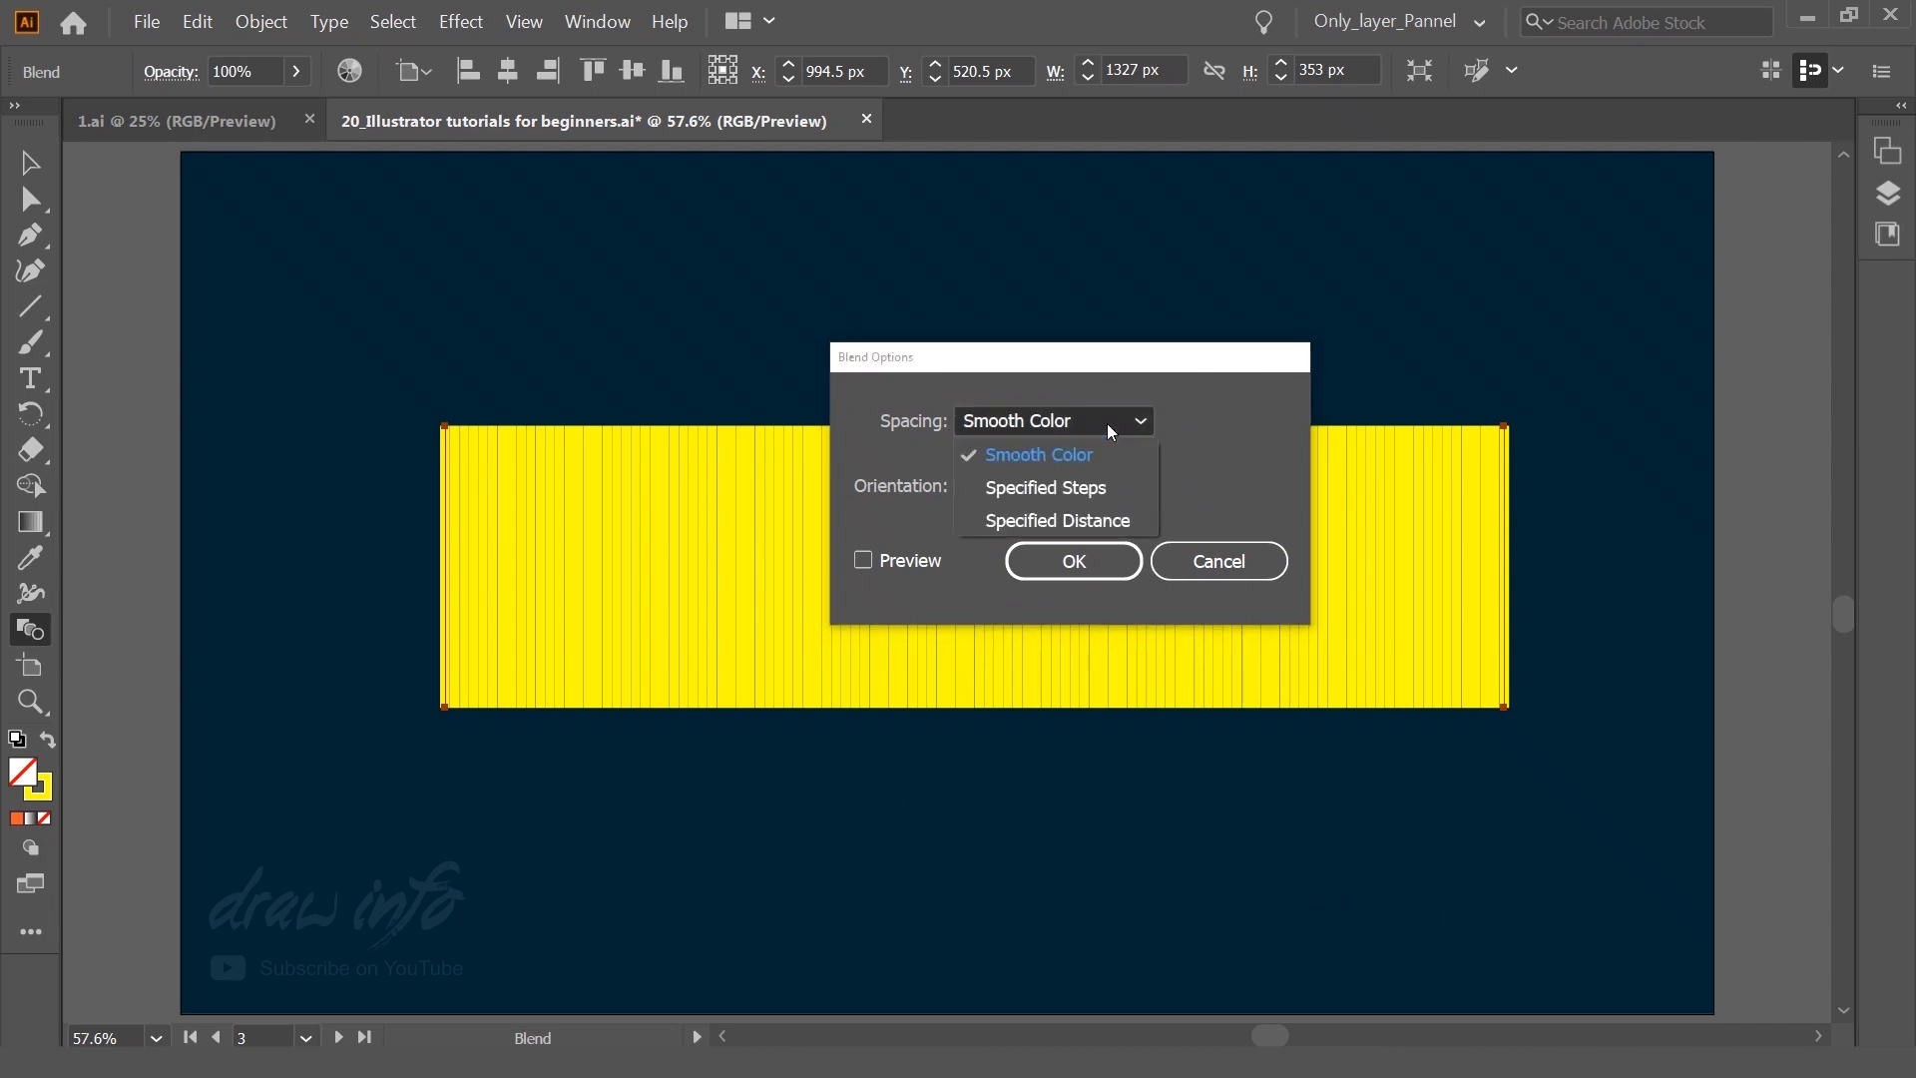
left_click(1112, 487)
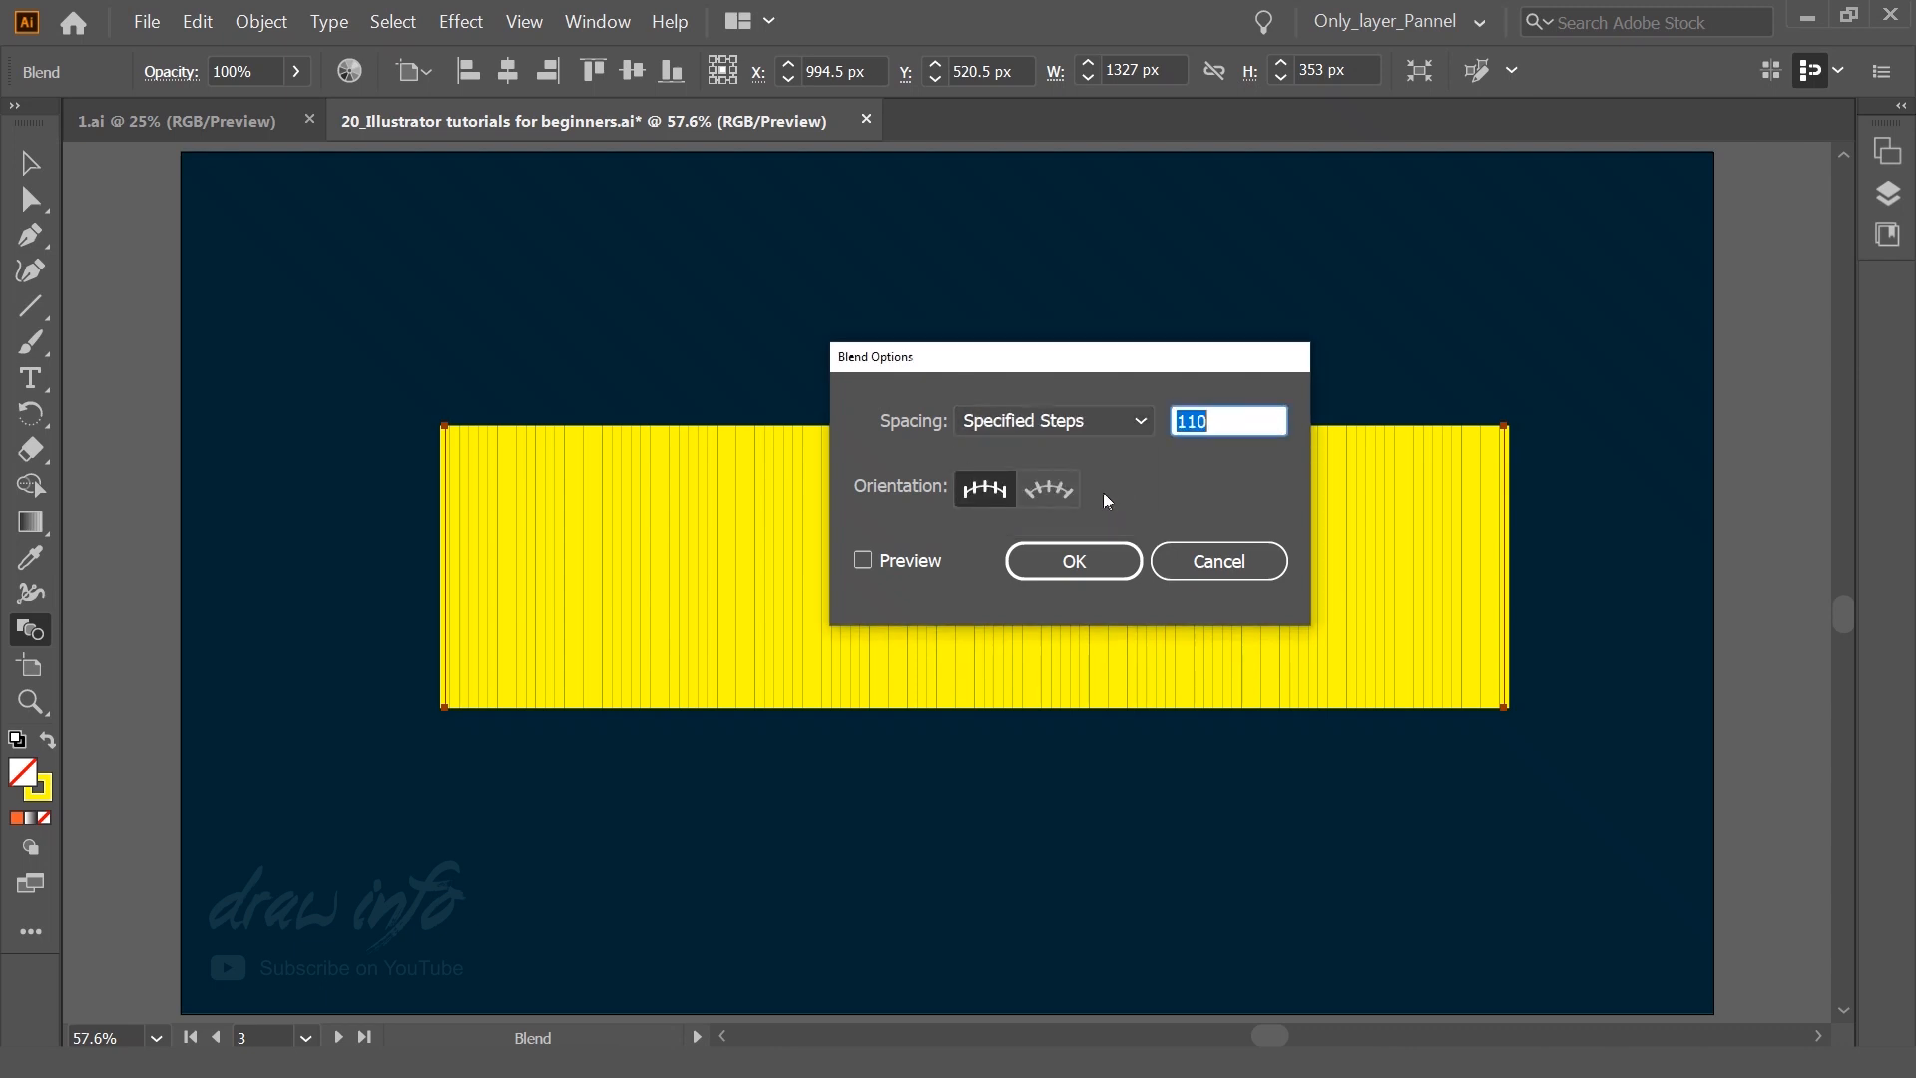
key("BackSpace")
key("ctrl+z")
type("1")
left_click(909, 561)
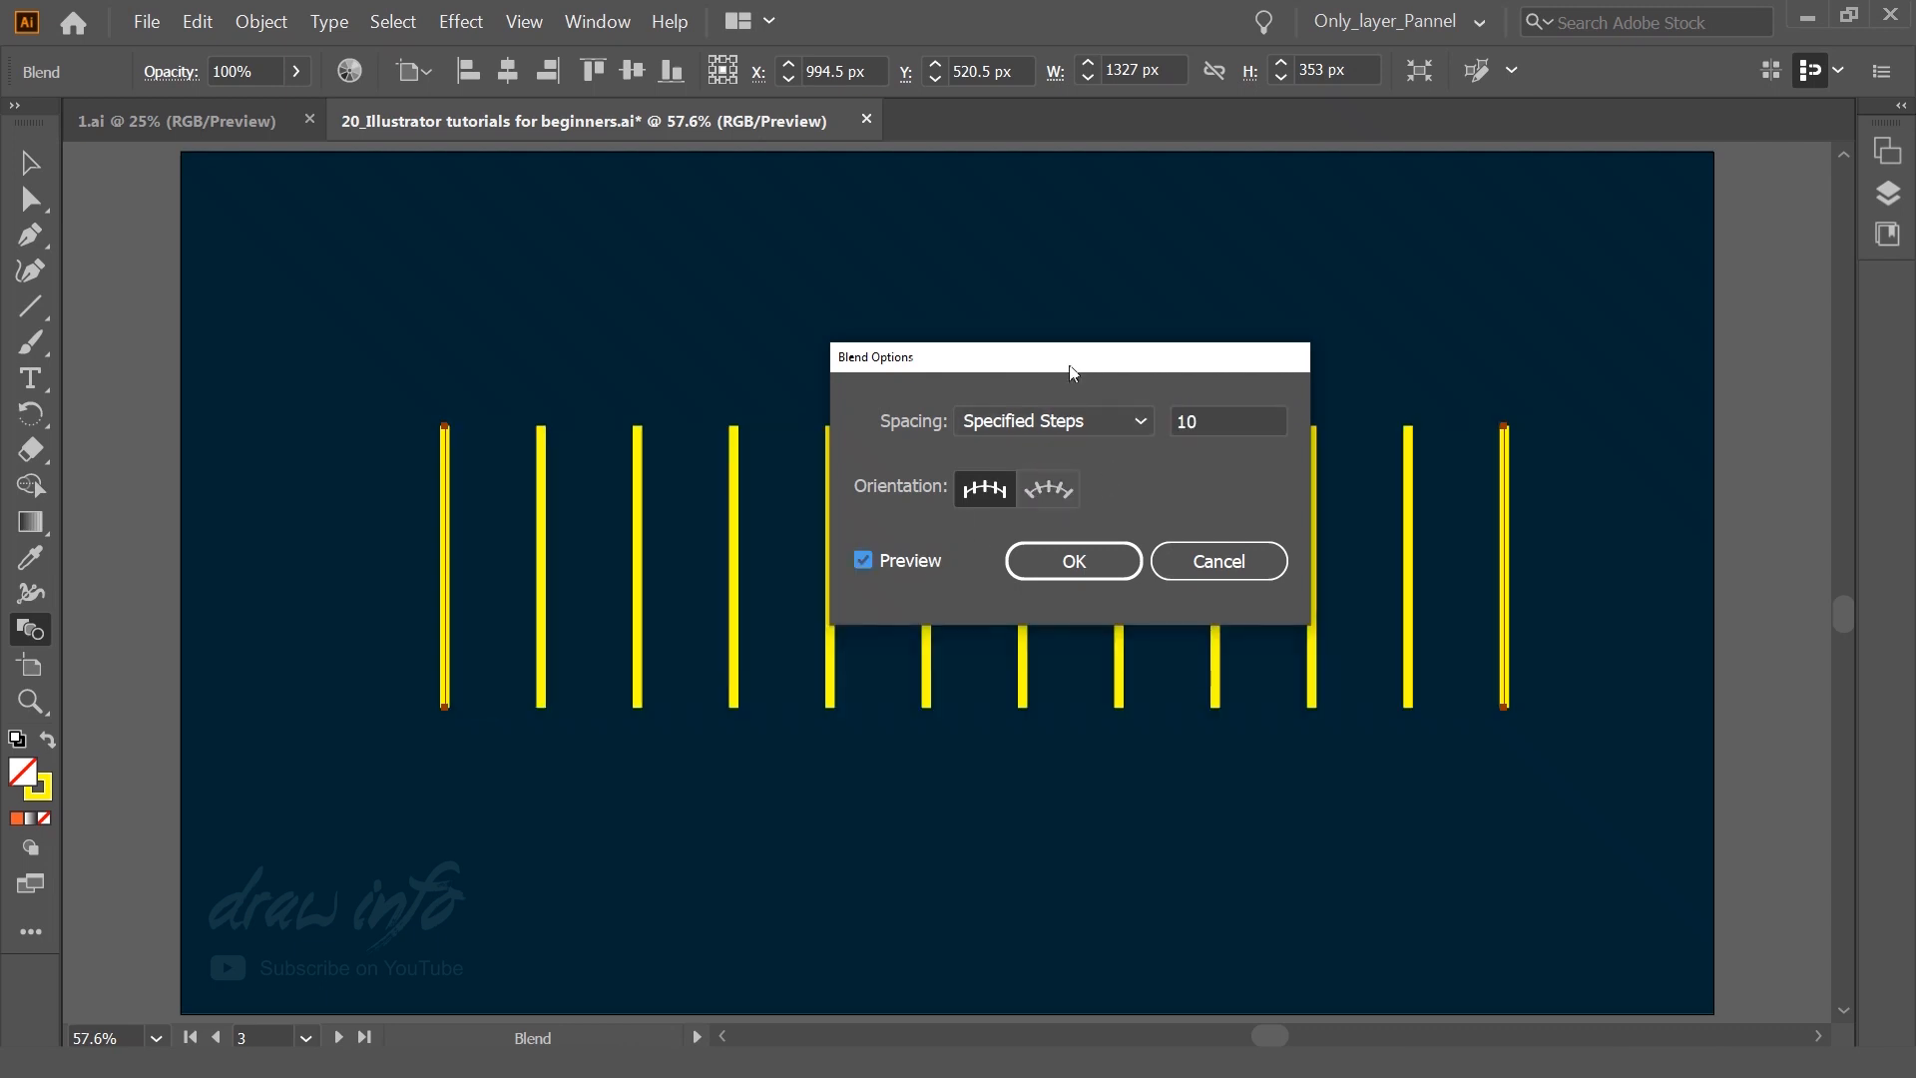
left_click_drag(1071, 372, 1133, 346)
left_click(1088, 542)
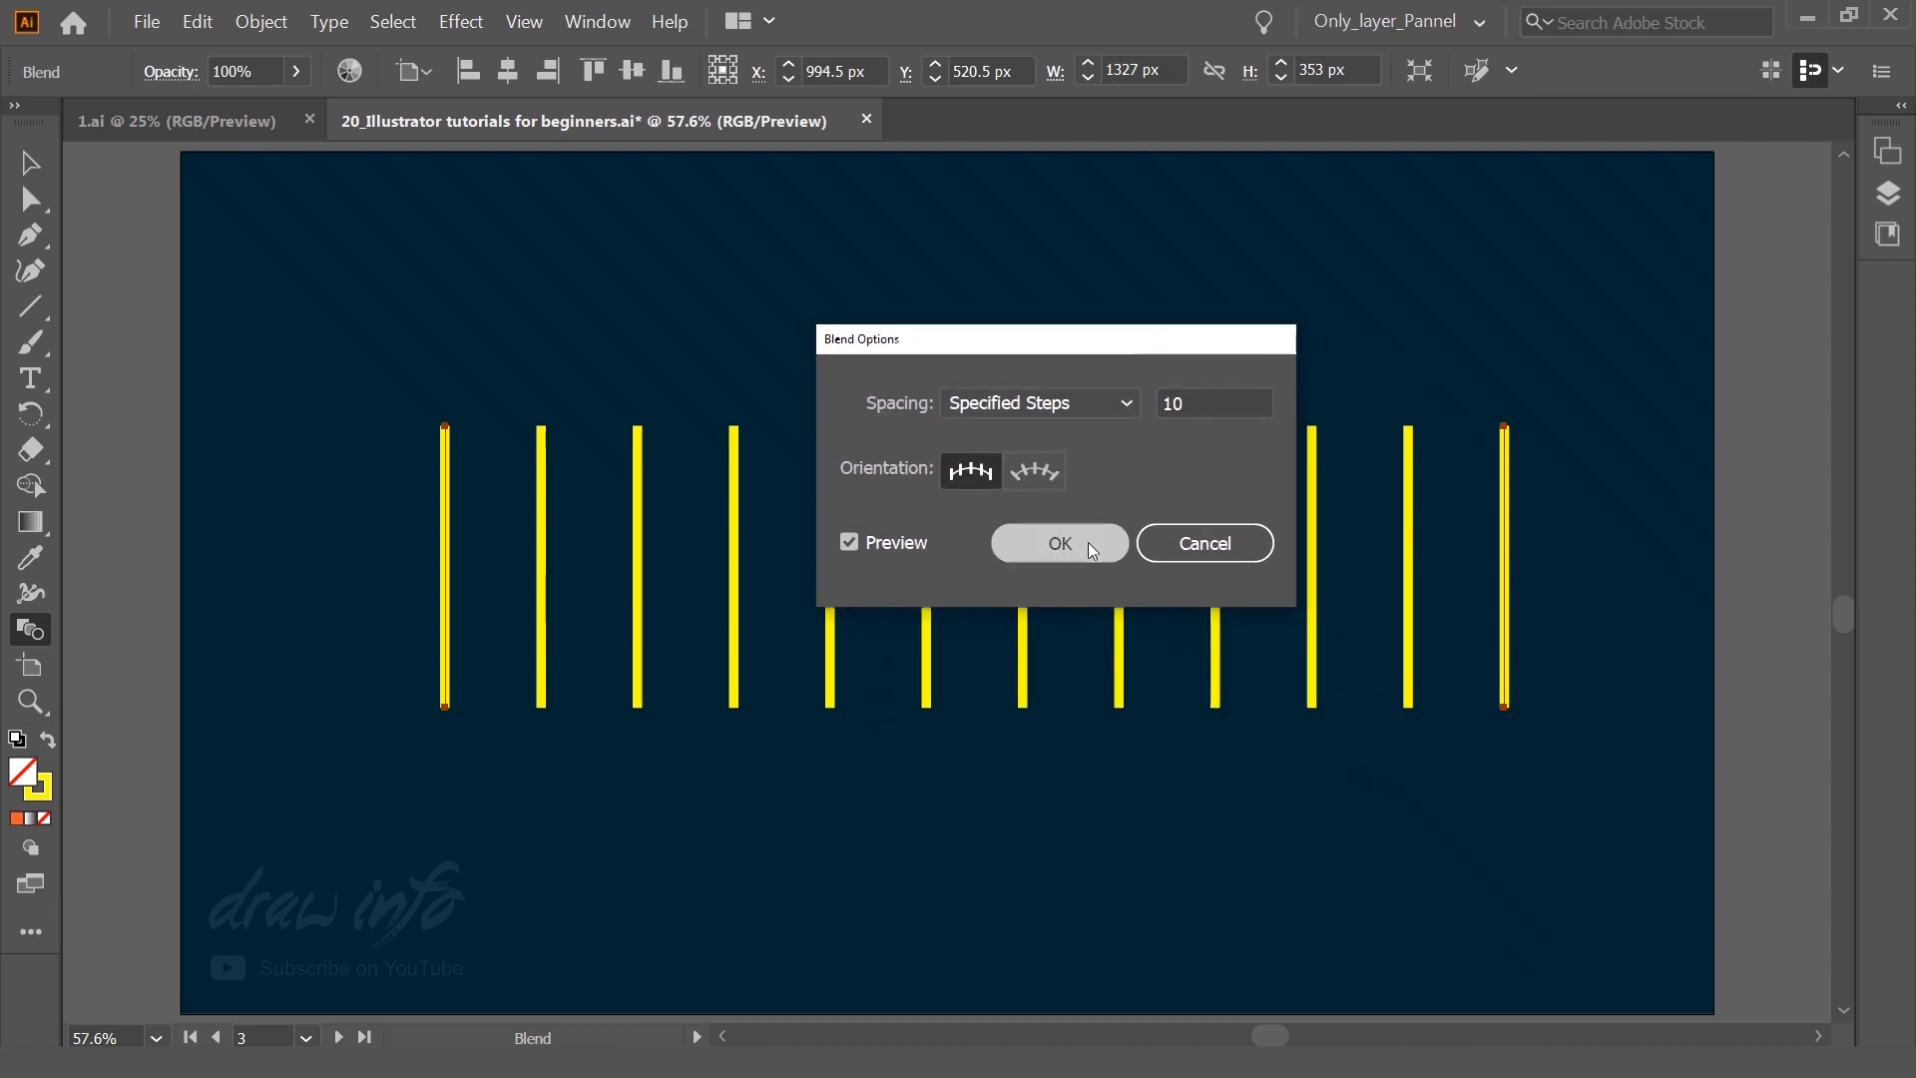
Step: Select and deselect the blended lines to examine how they behave as one object
left_click(42, 174)
left_click(112, 419)
left_click_drag(336, 582, 1547, 791)
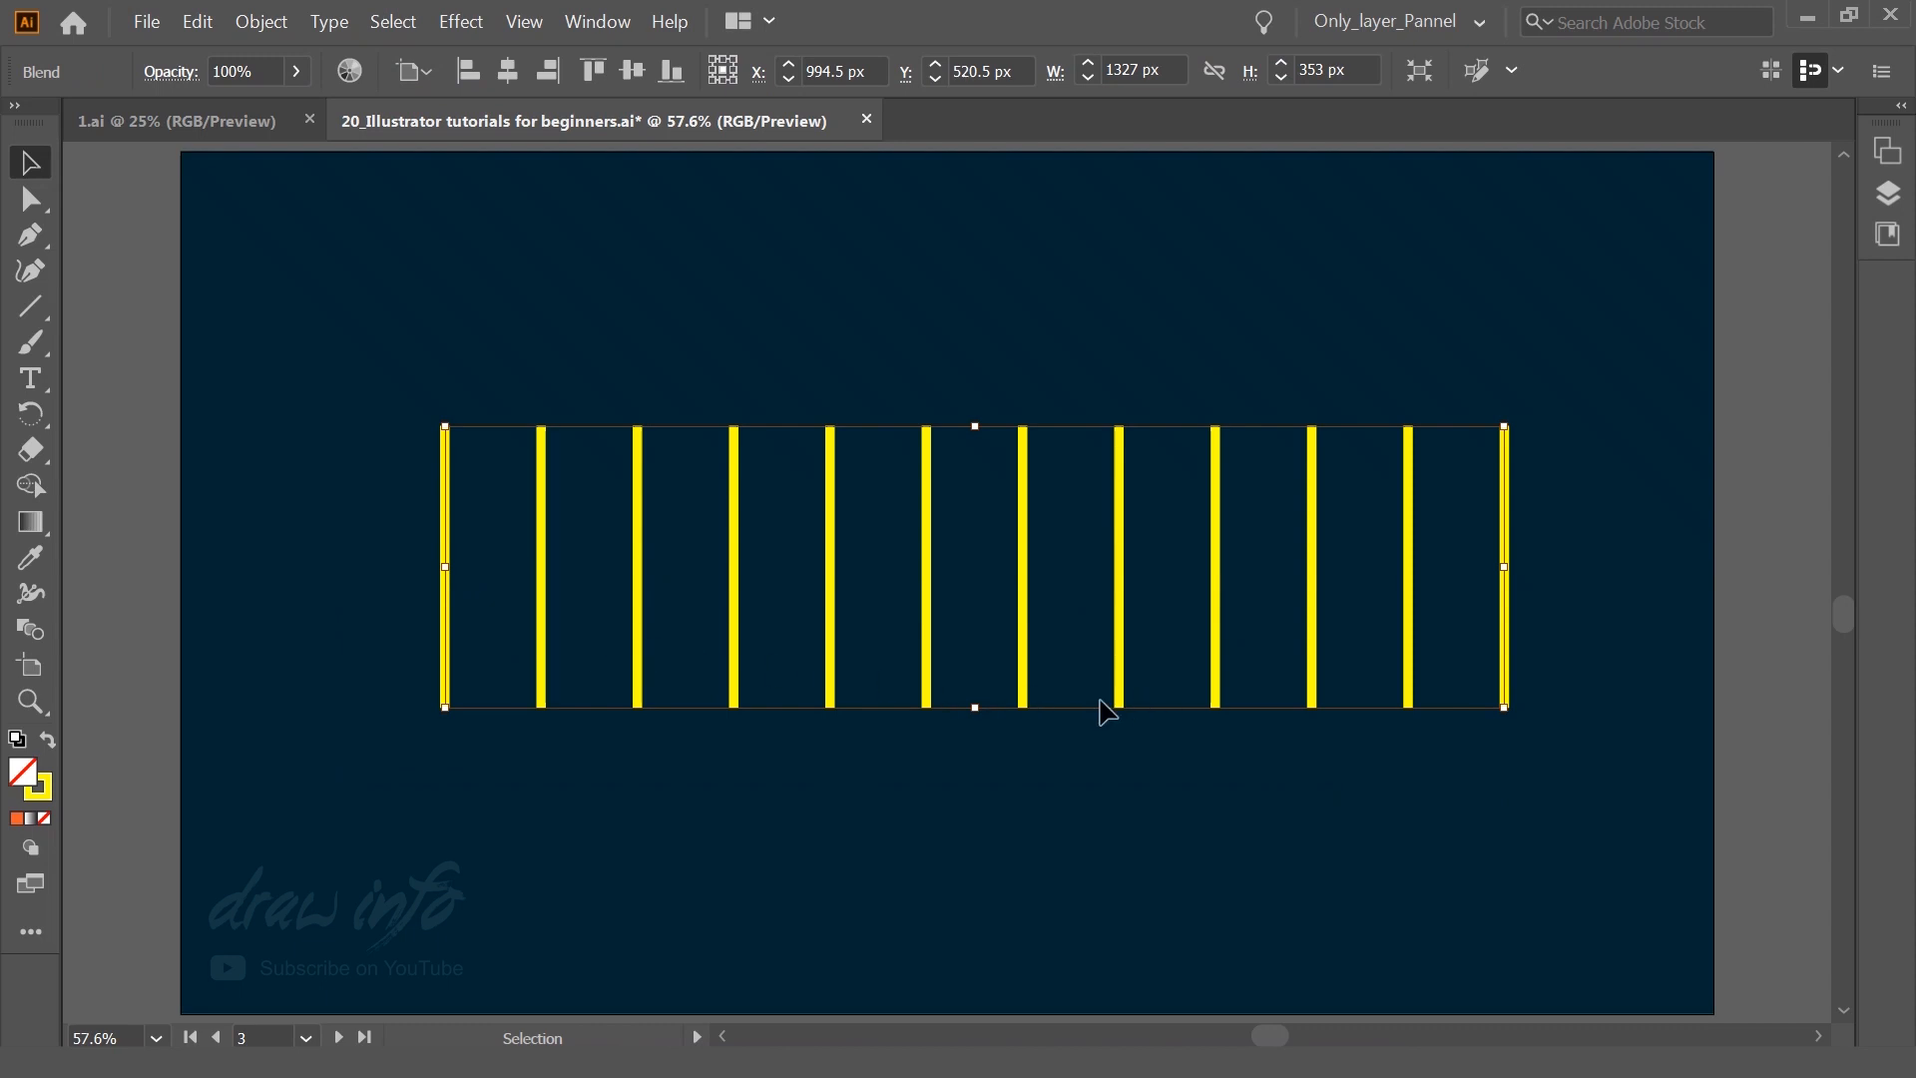
left_click(177, 618)
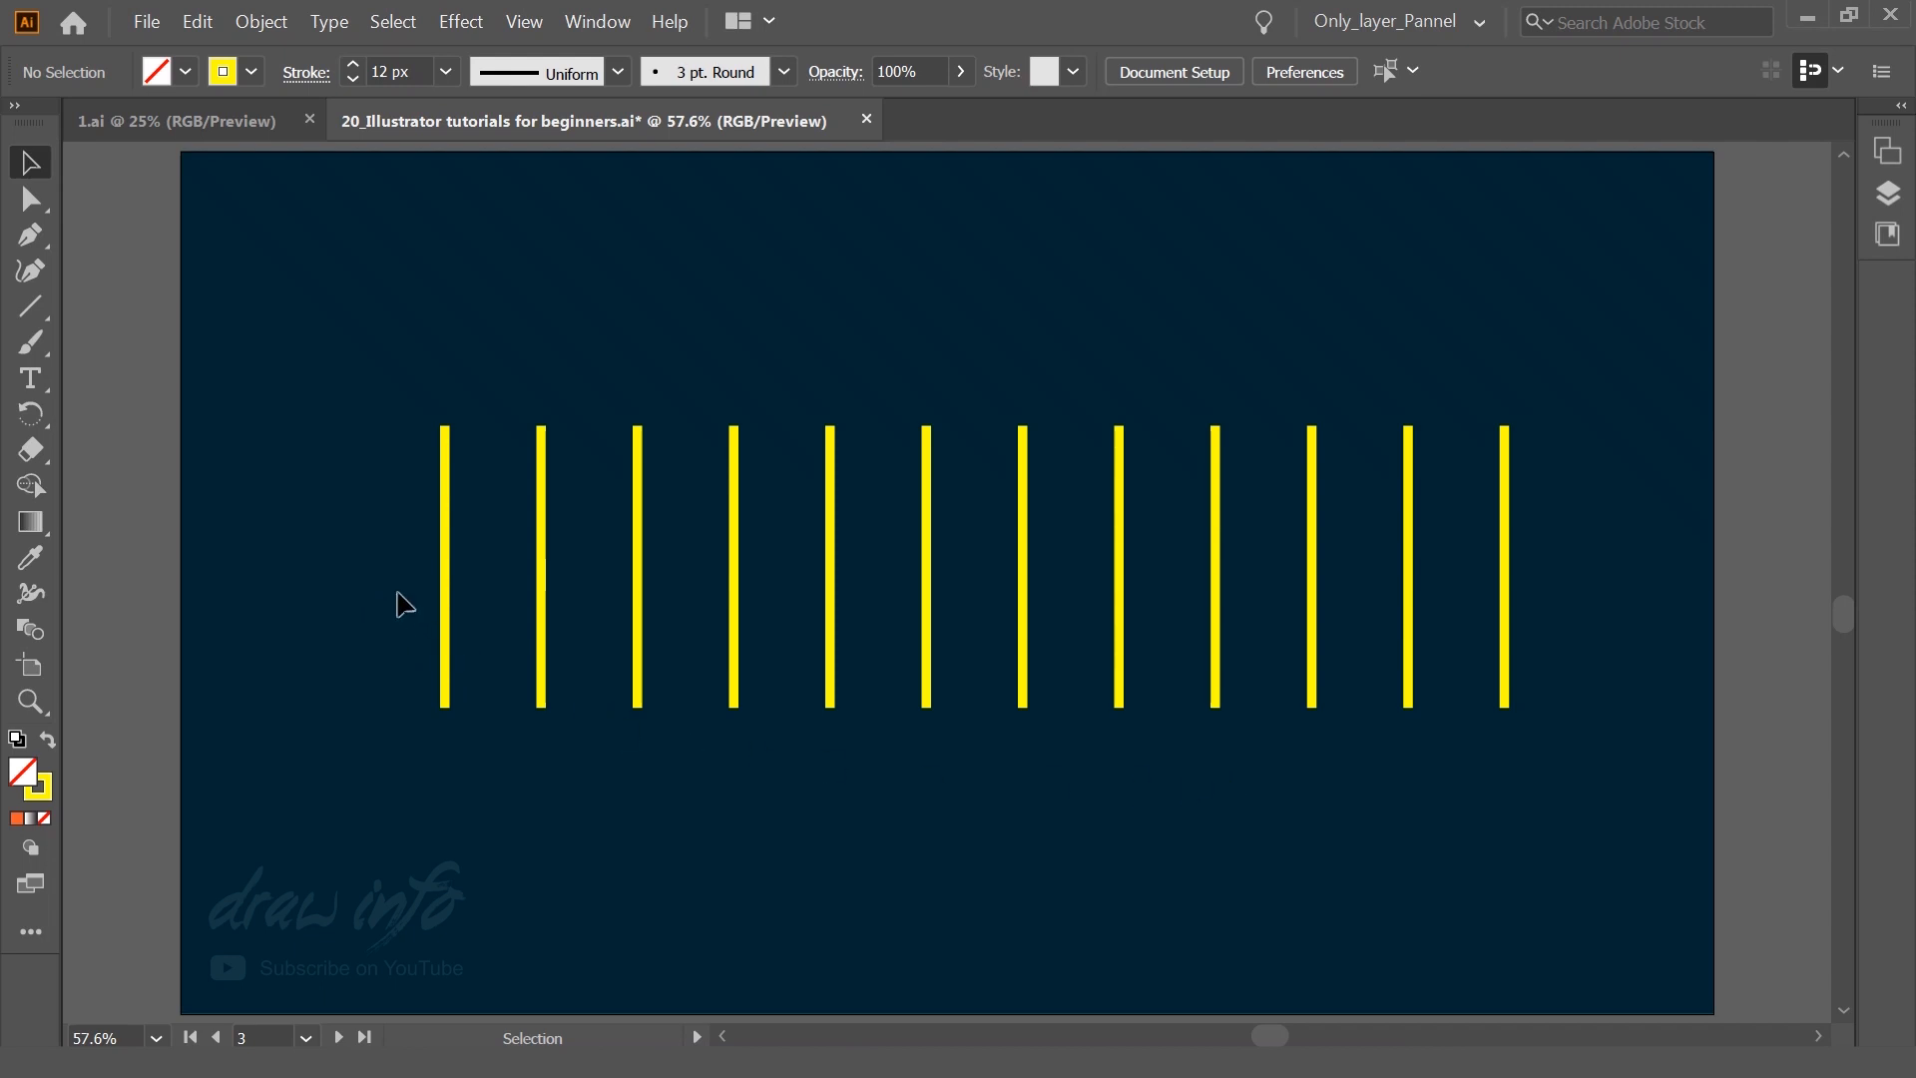
left_click_drag(386, 557, 1597, 763)
left_click(1377, 812)
left_click(446, 589)
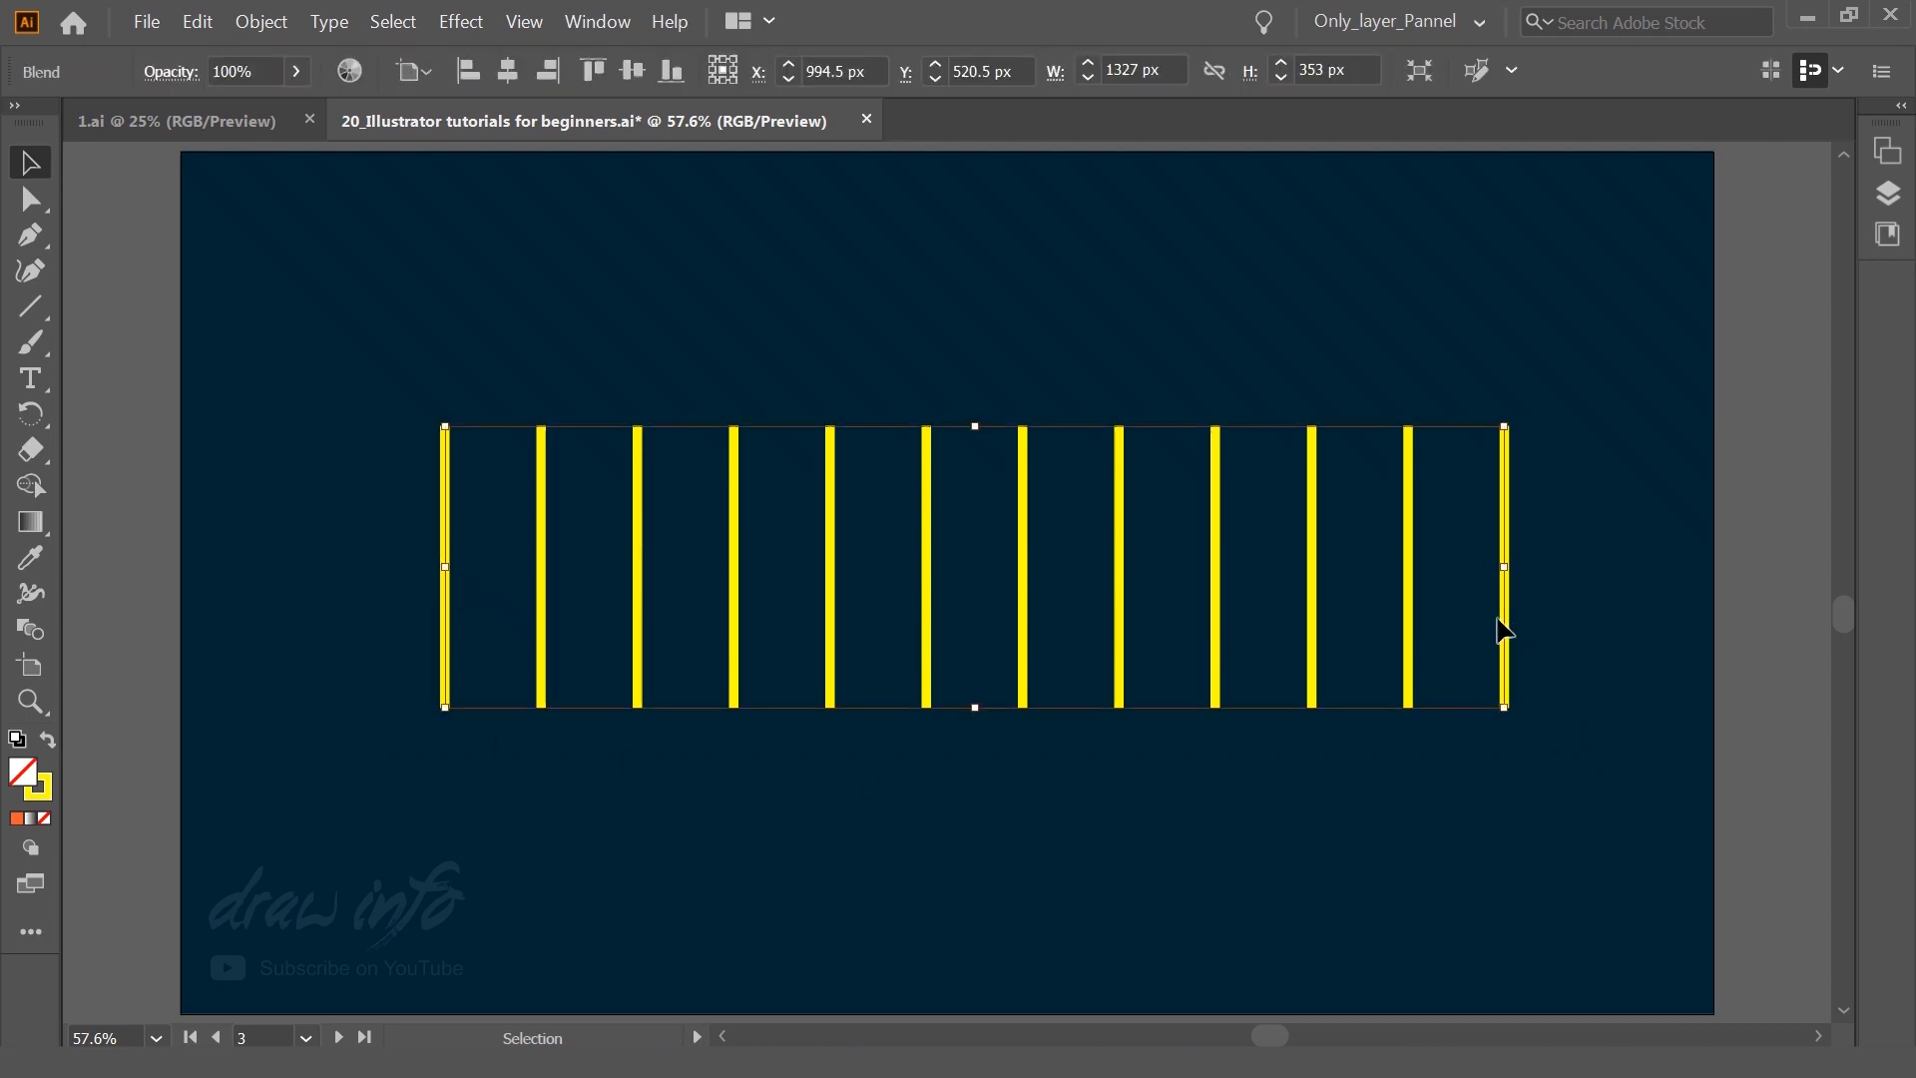
left_click(489, 738)
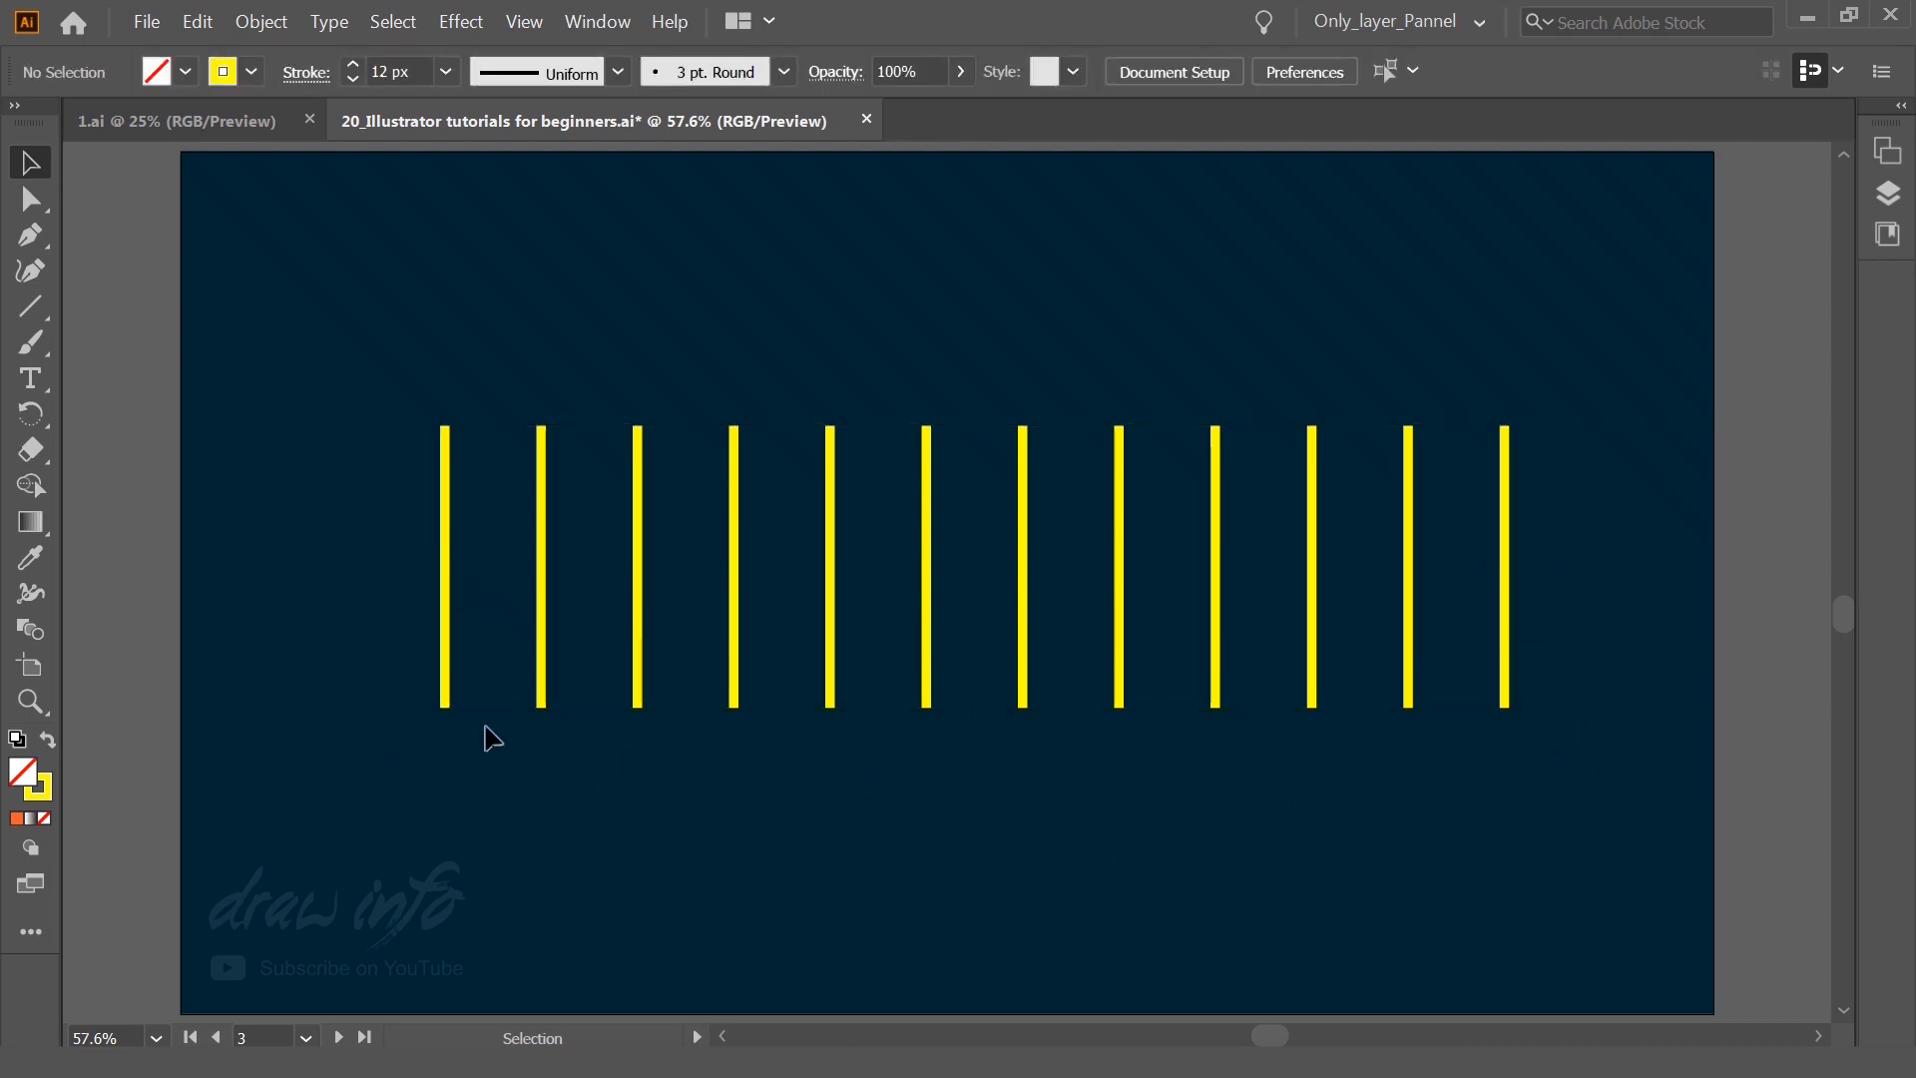
Step: Isolate the blend, examine which of its lines can be selected individually, and leave isolation mode
left_click(447, 661)
double_click(446, 659)
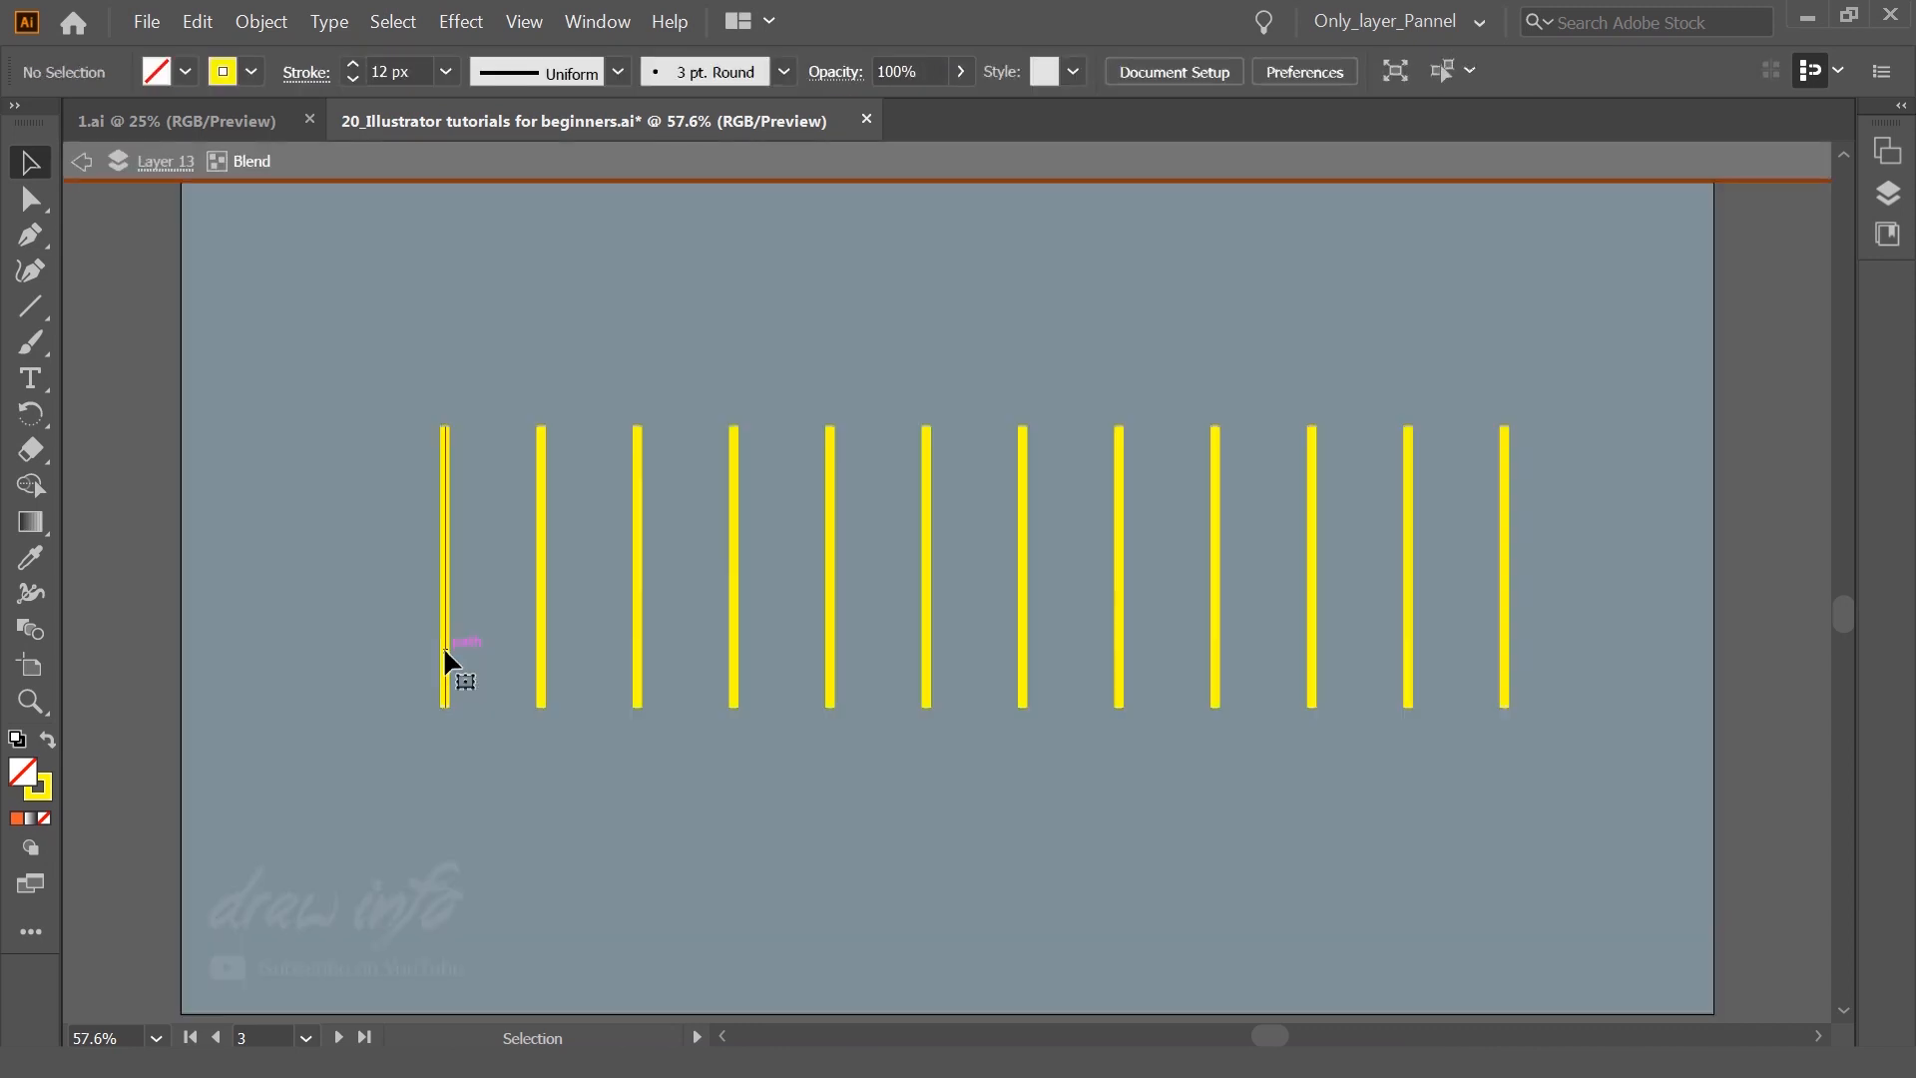
left_click(409, 788)
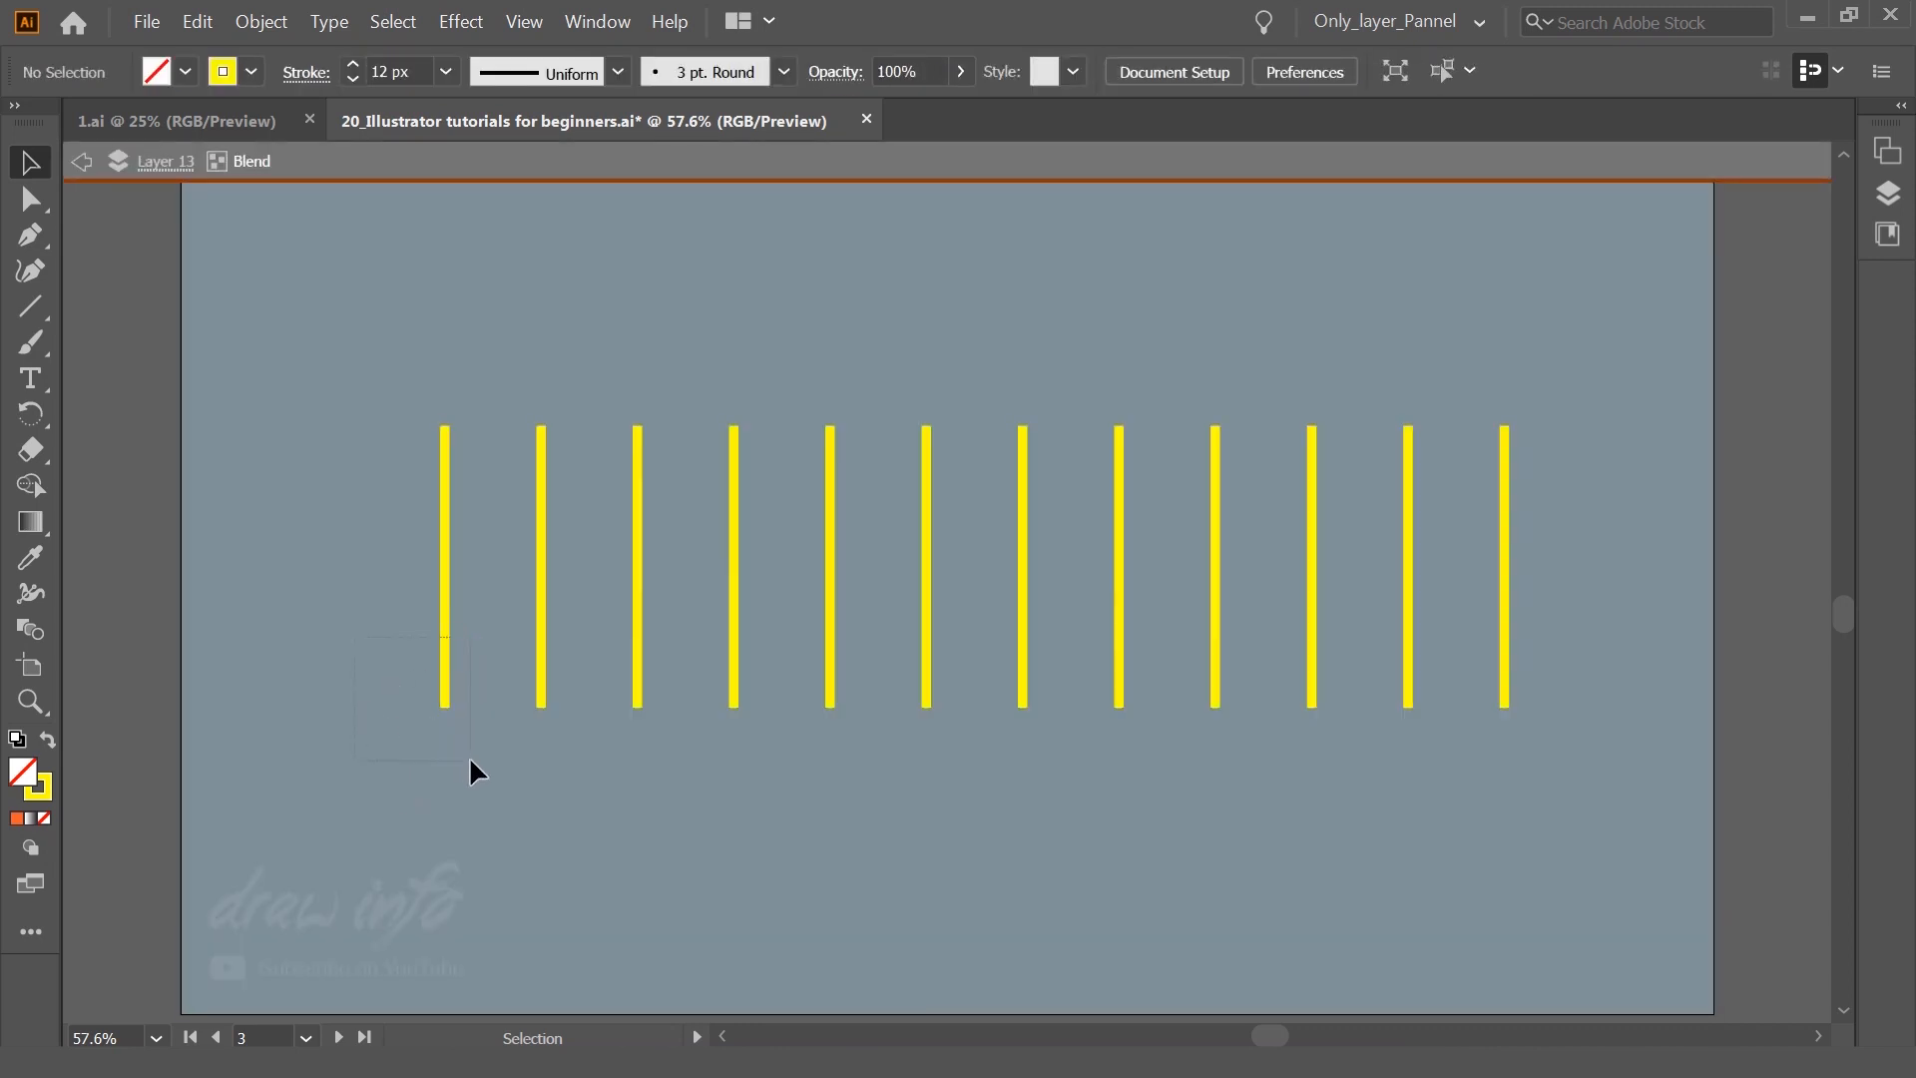
left_click_drag(354, 636, 475, 765)
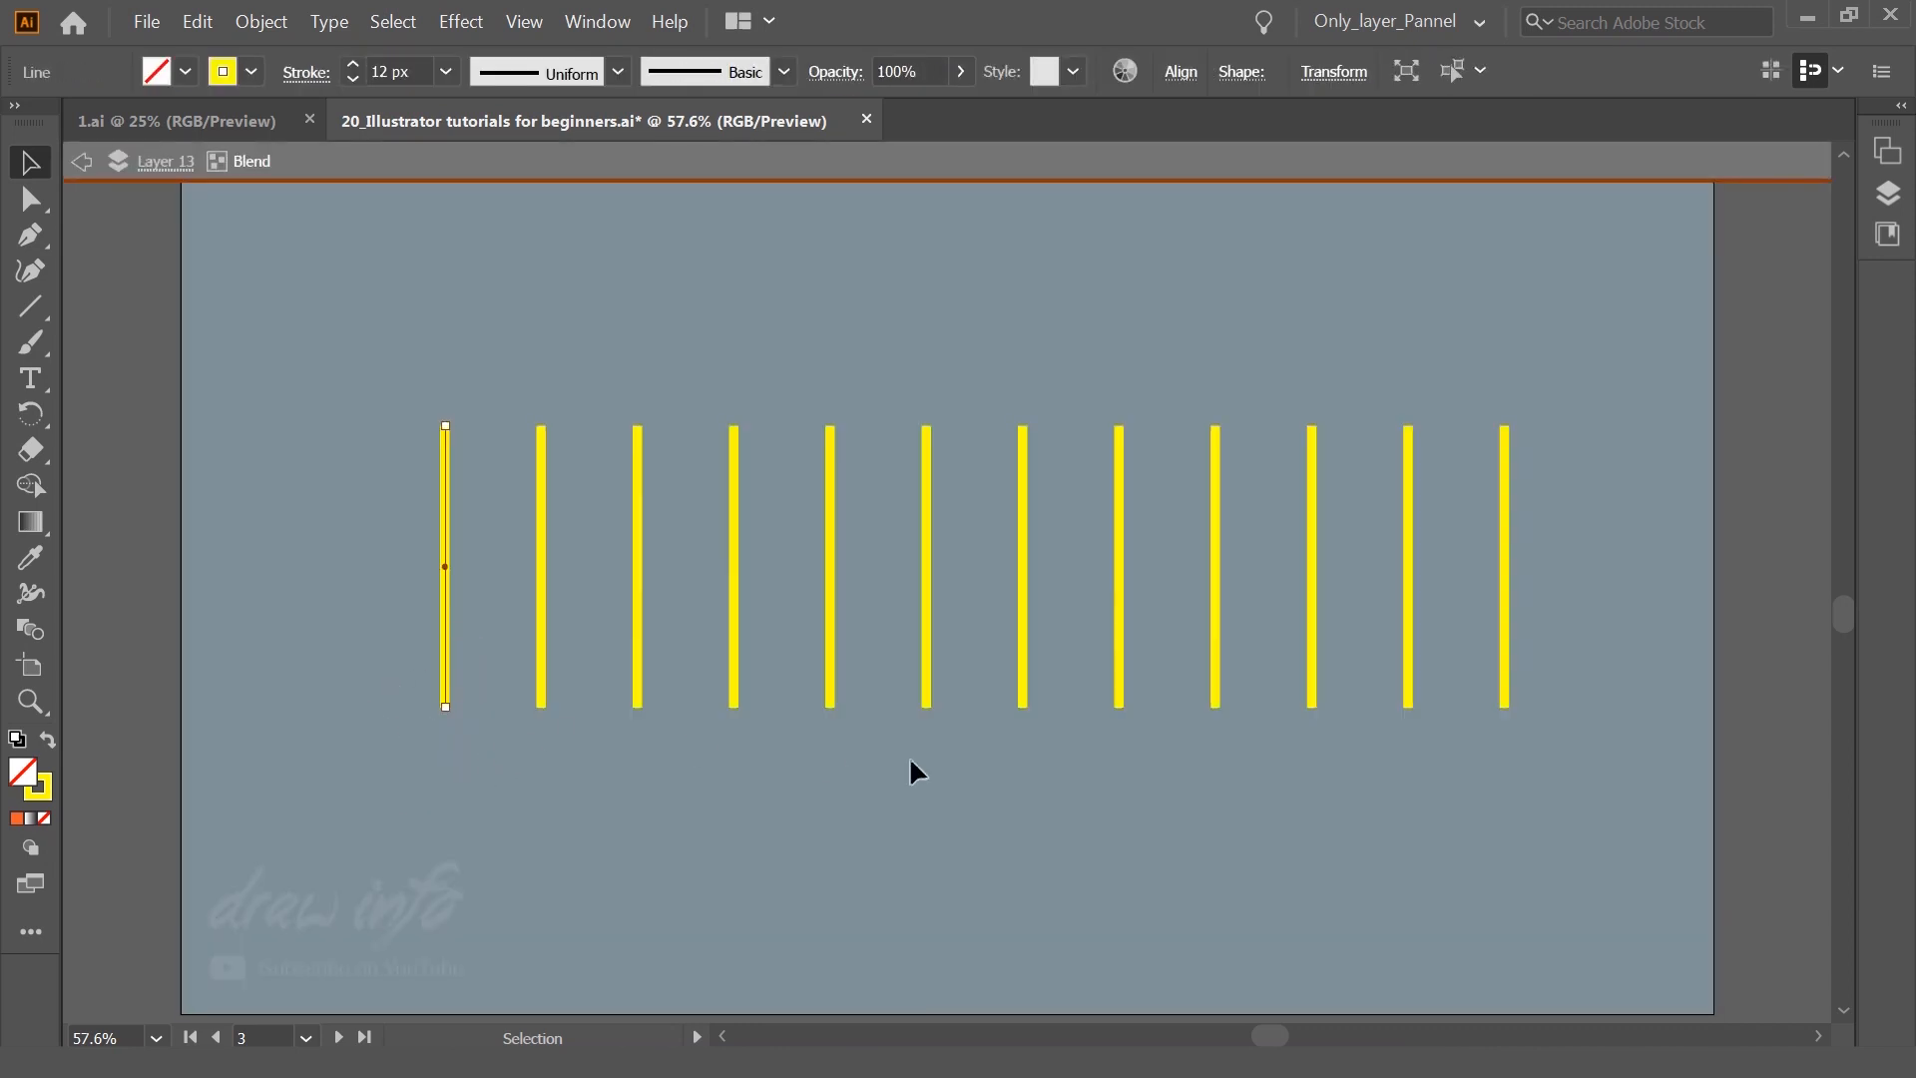
left_click(1537, 736)
left_click_drag(1591, 636, 1467, 725)
left_click(659, 813)
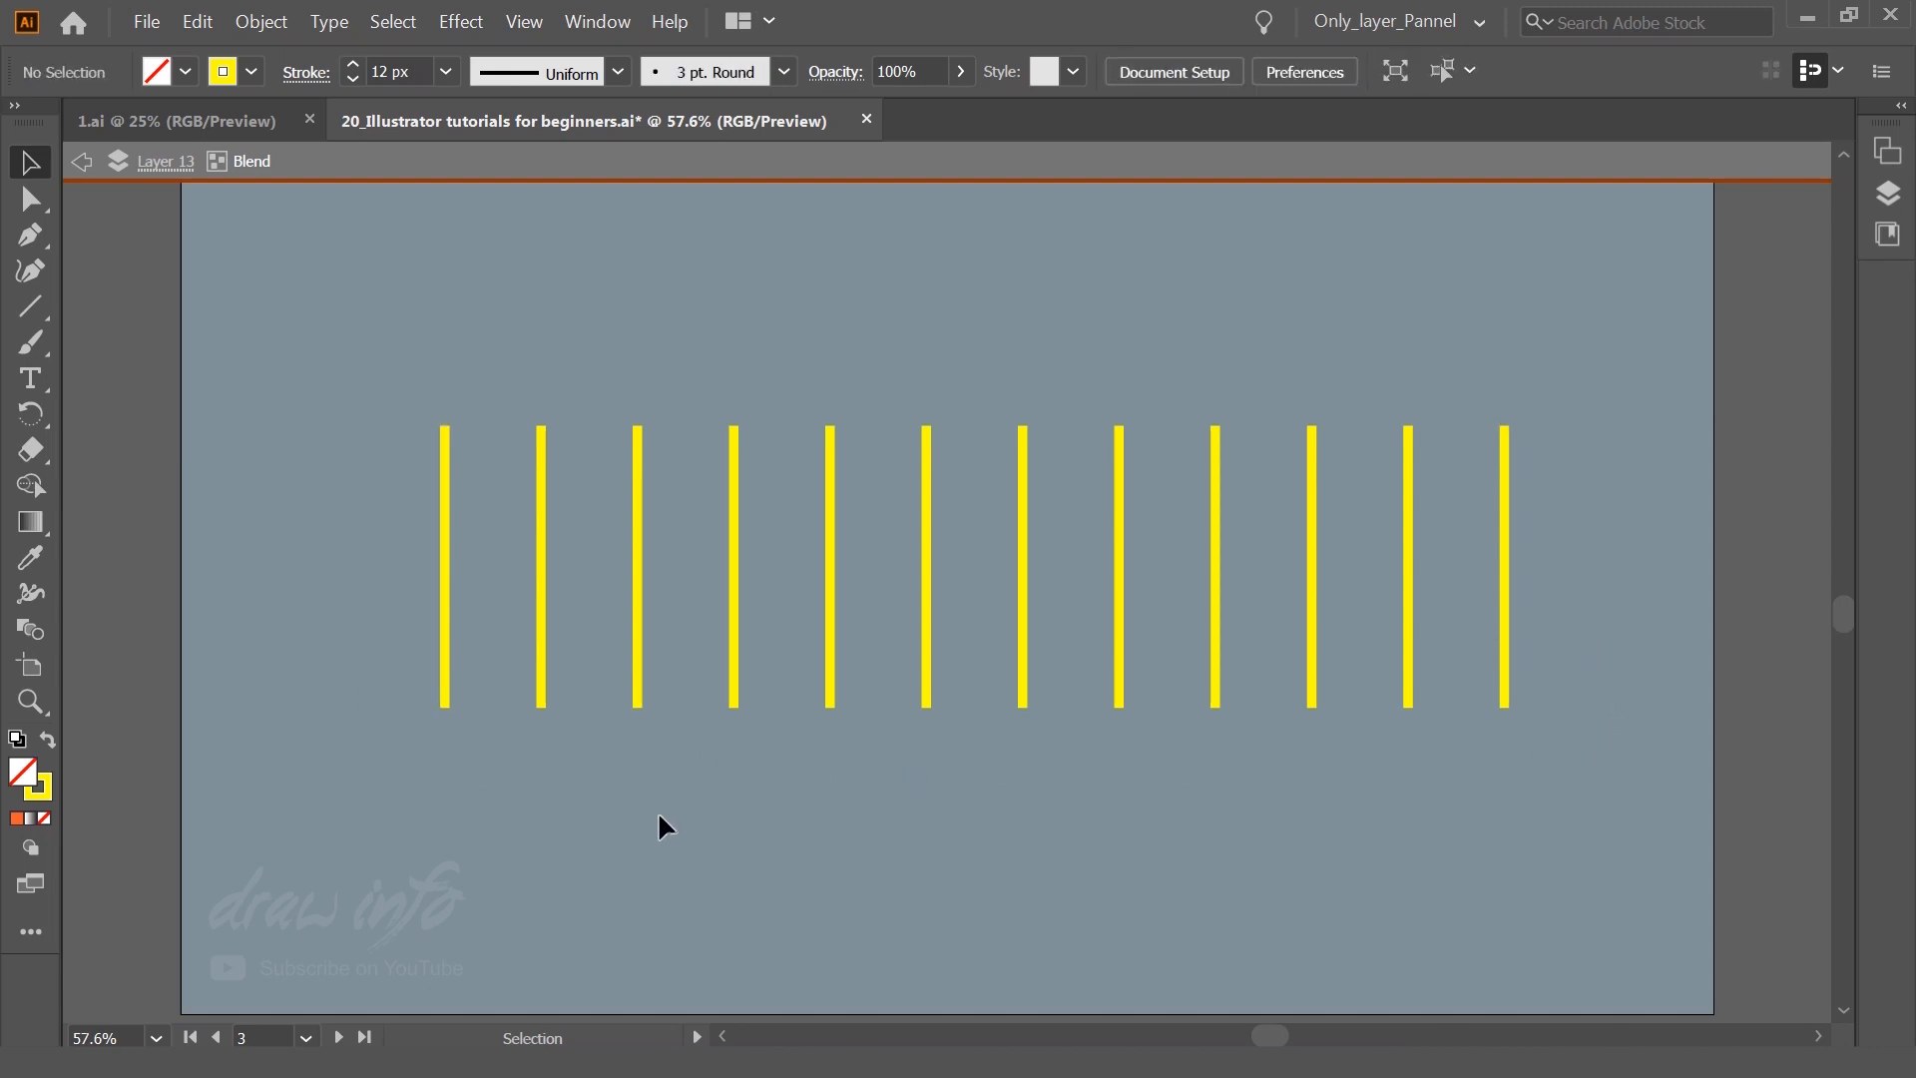
left_click_drag(1101, 612, 1102, 613)
left_click(523, 743)
double_click(371, 644)
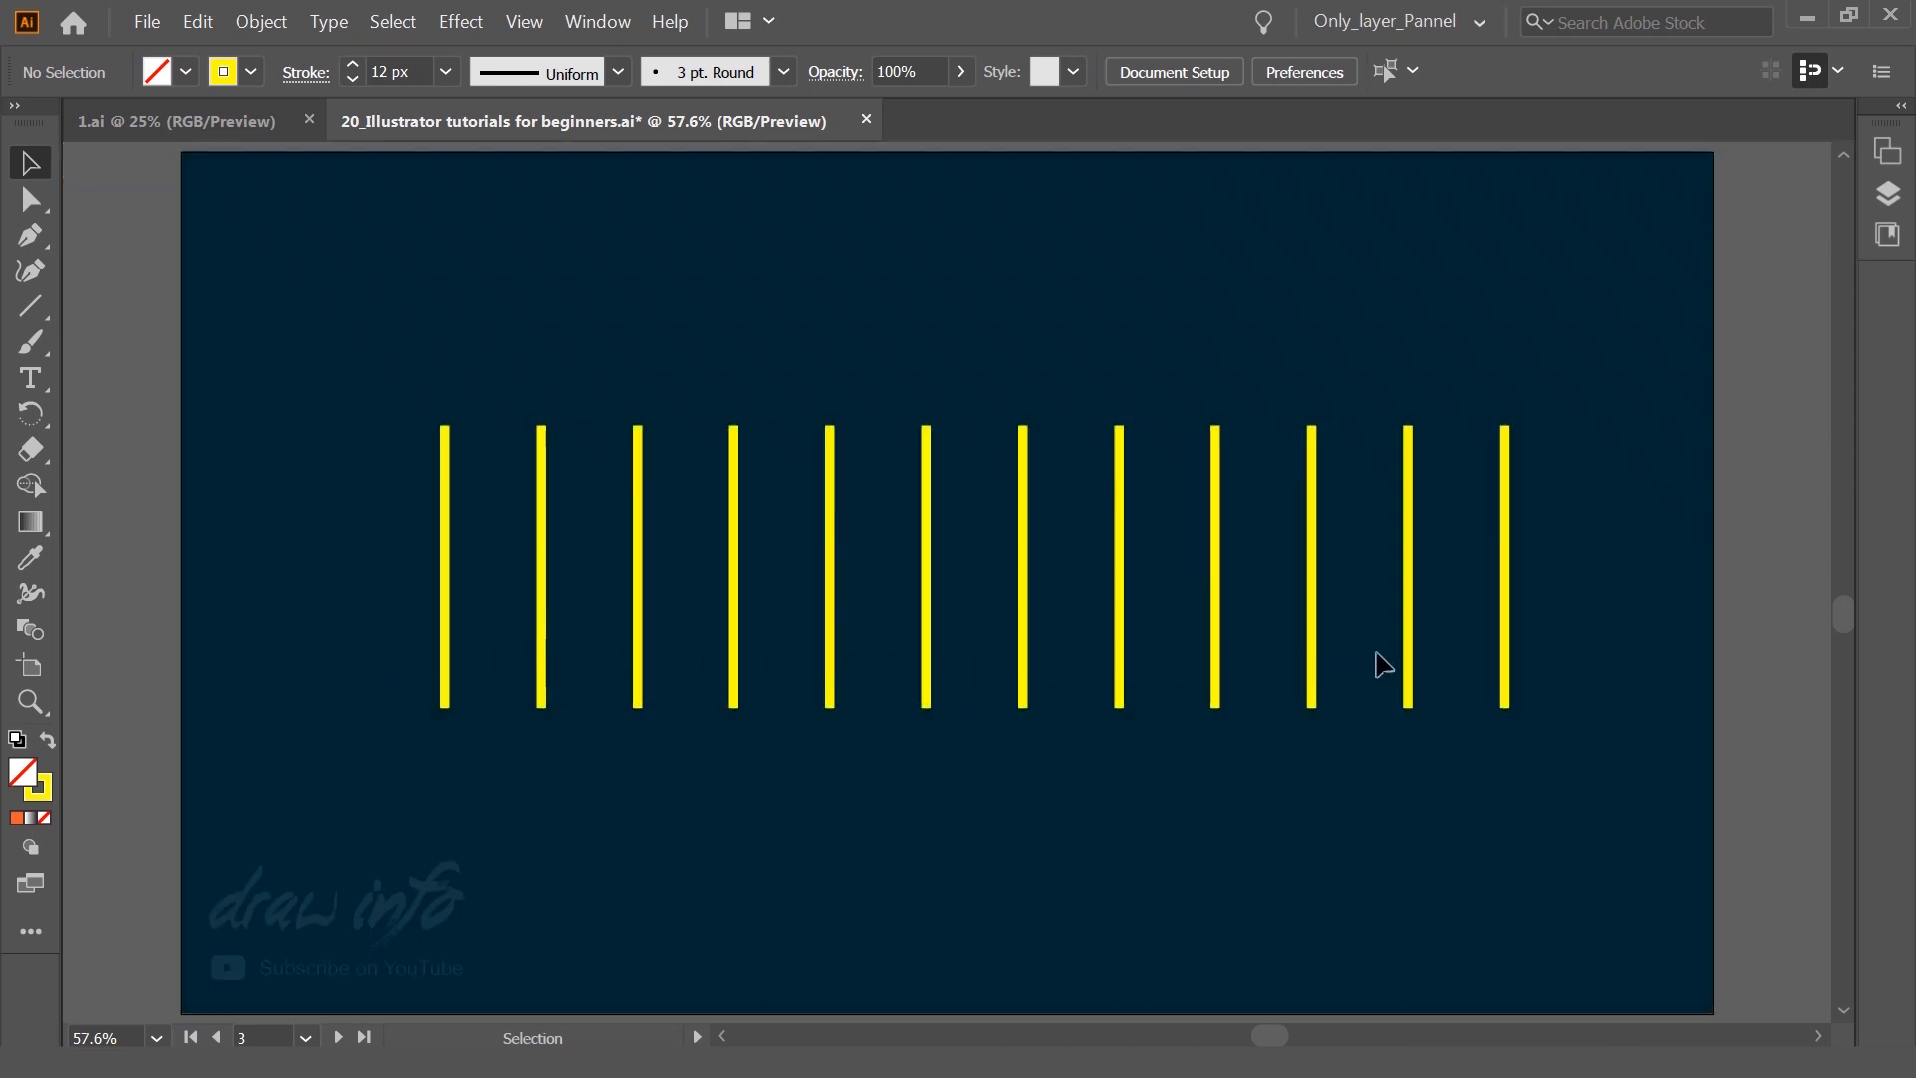
Step: Expand the blend into separate lines with Object, Fill and Stroke enabled, and deselect the result
left_click(447, 586)
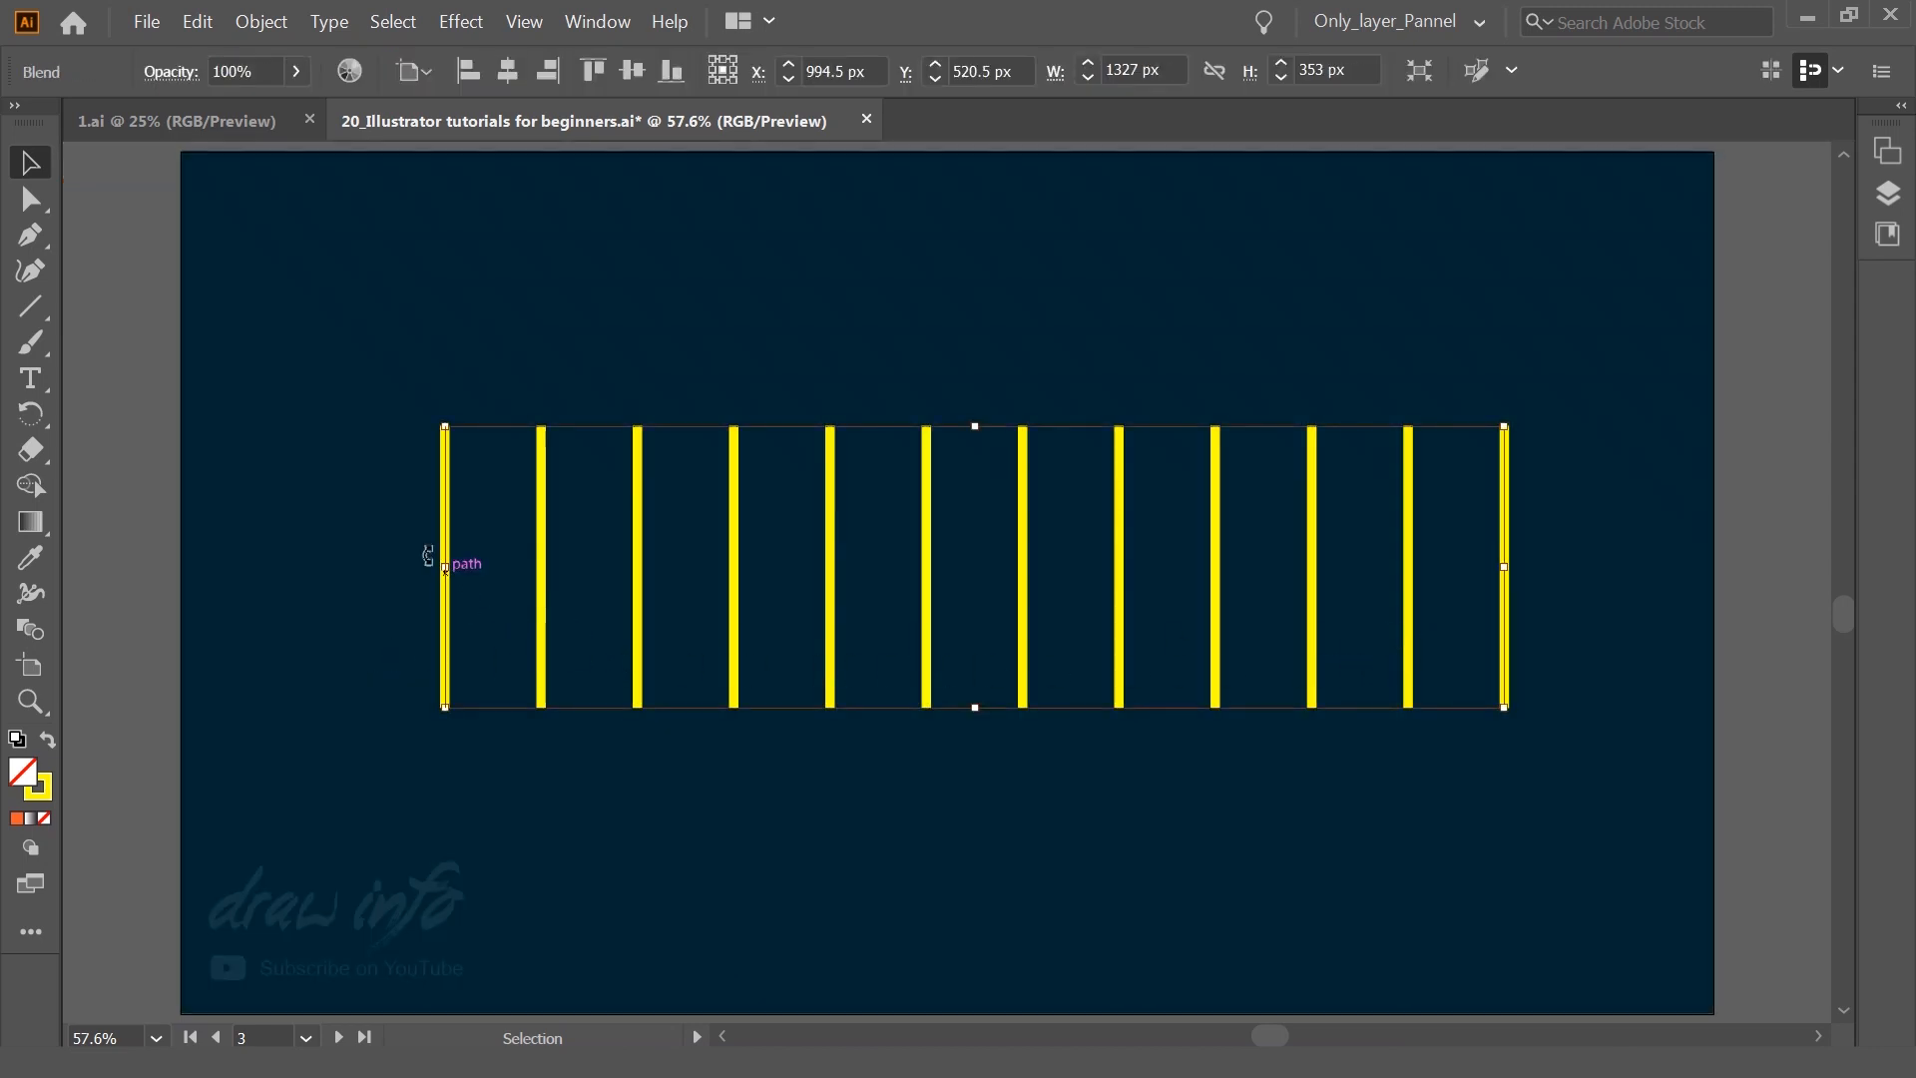
left_click(245, 27)
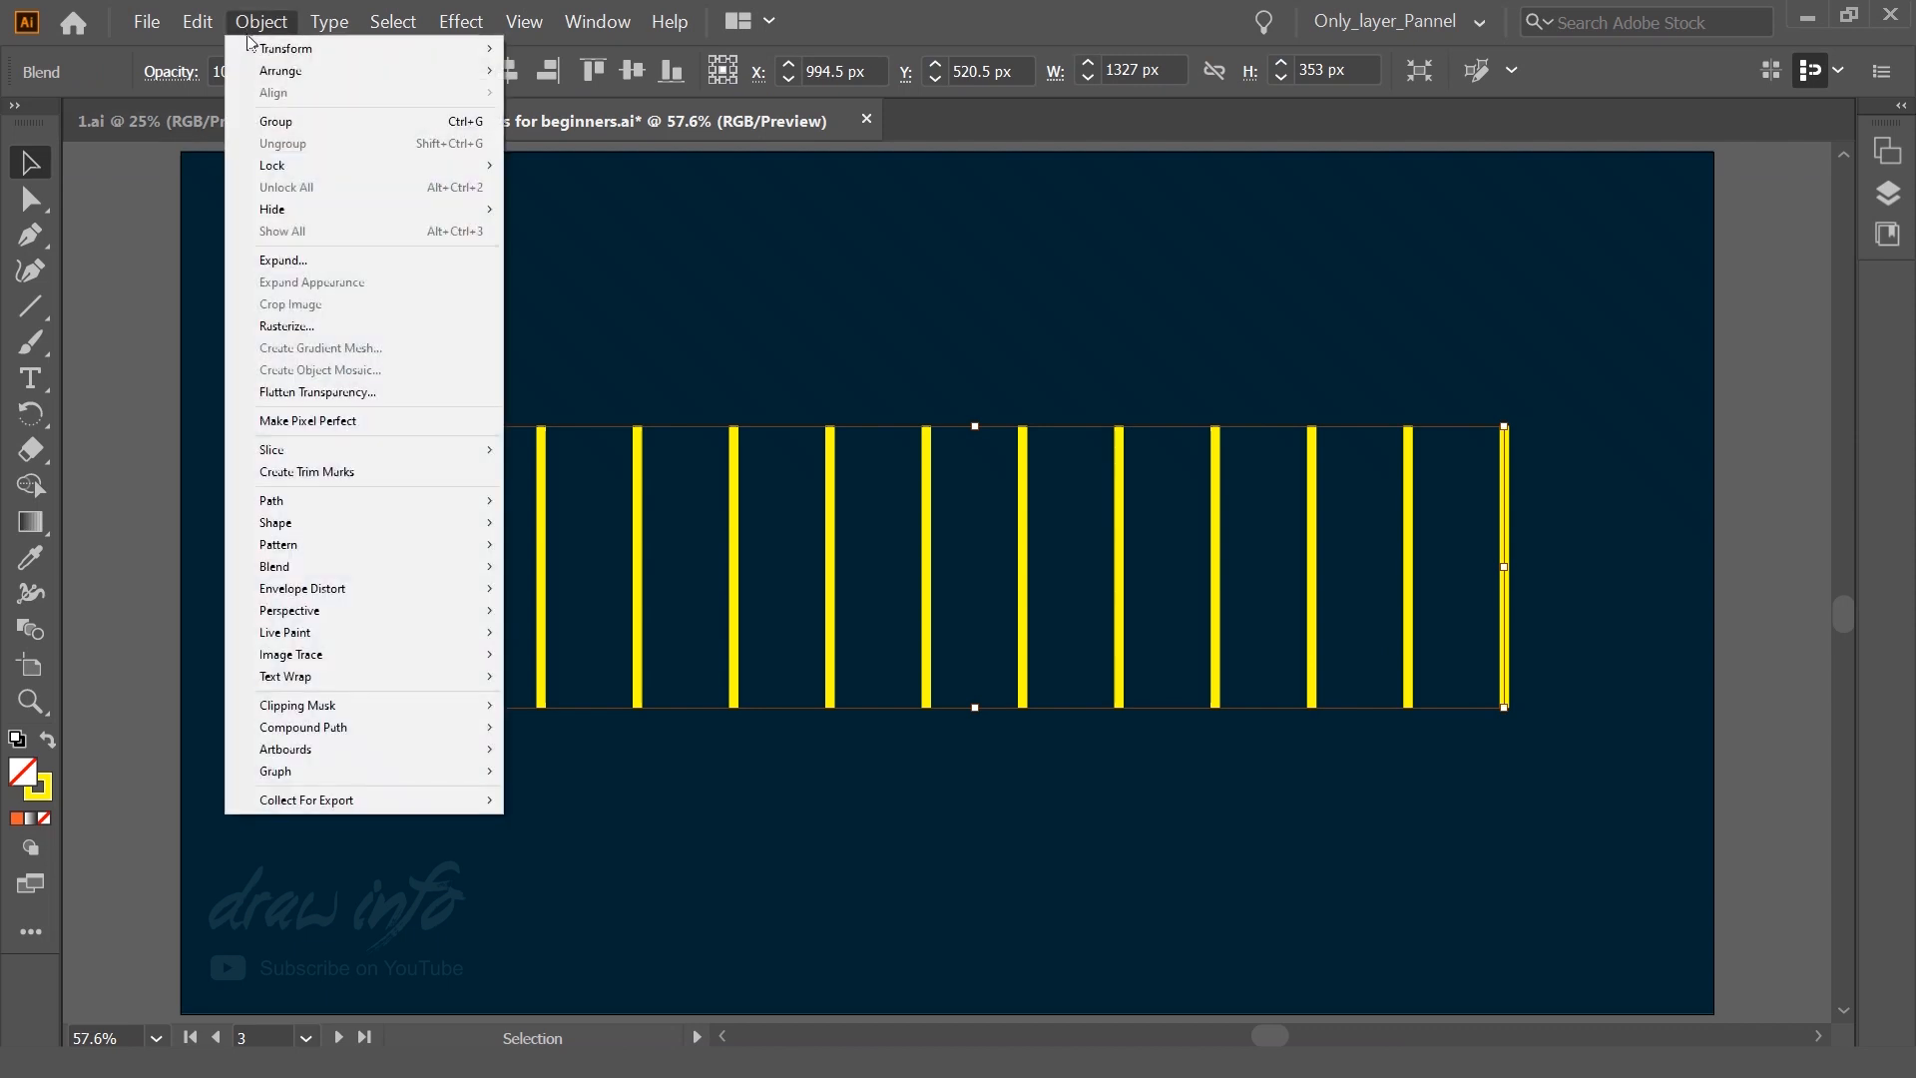
left_click(365, 261)
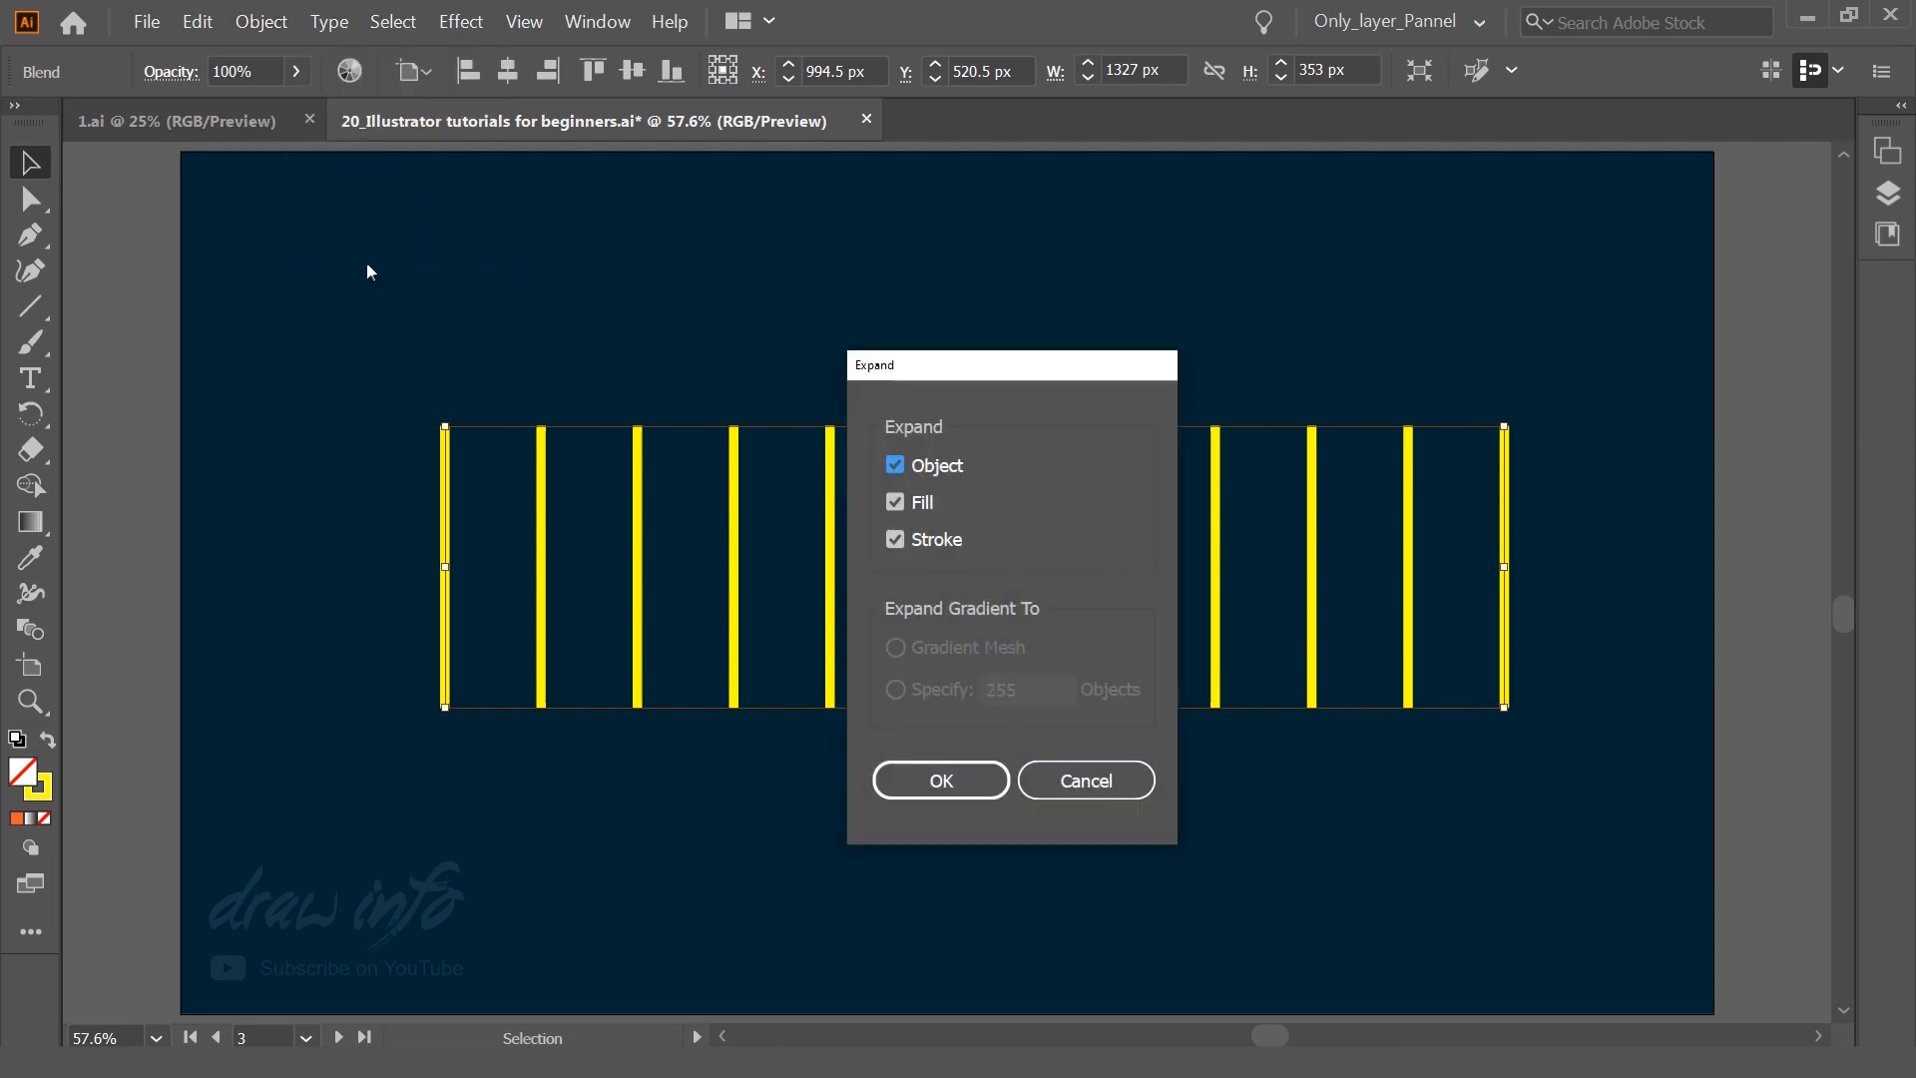
left_click_drag(1027, 369, 1254, 345)
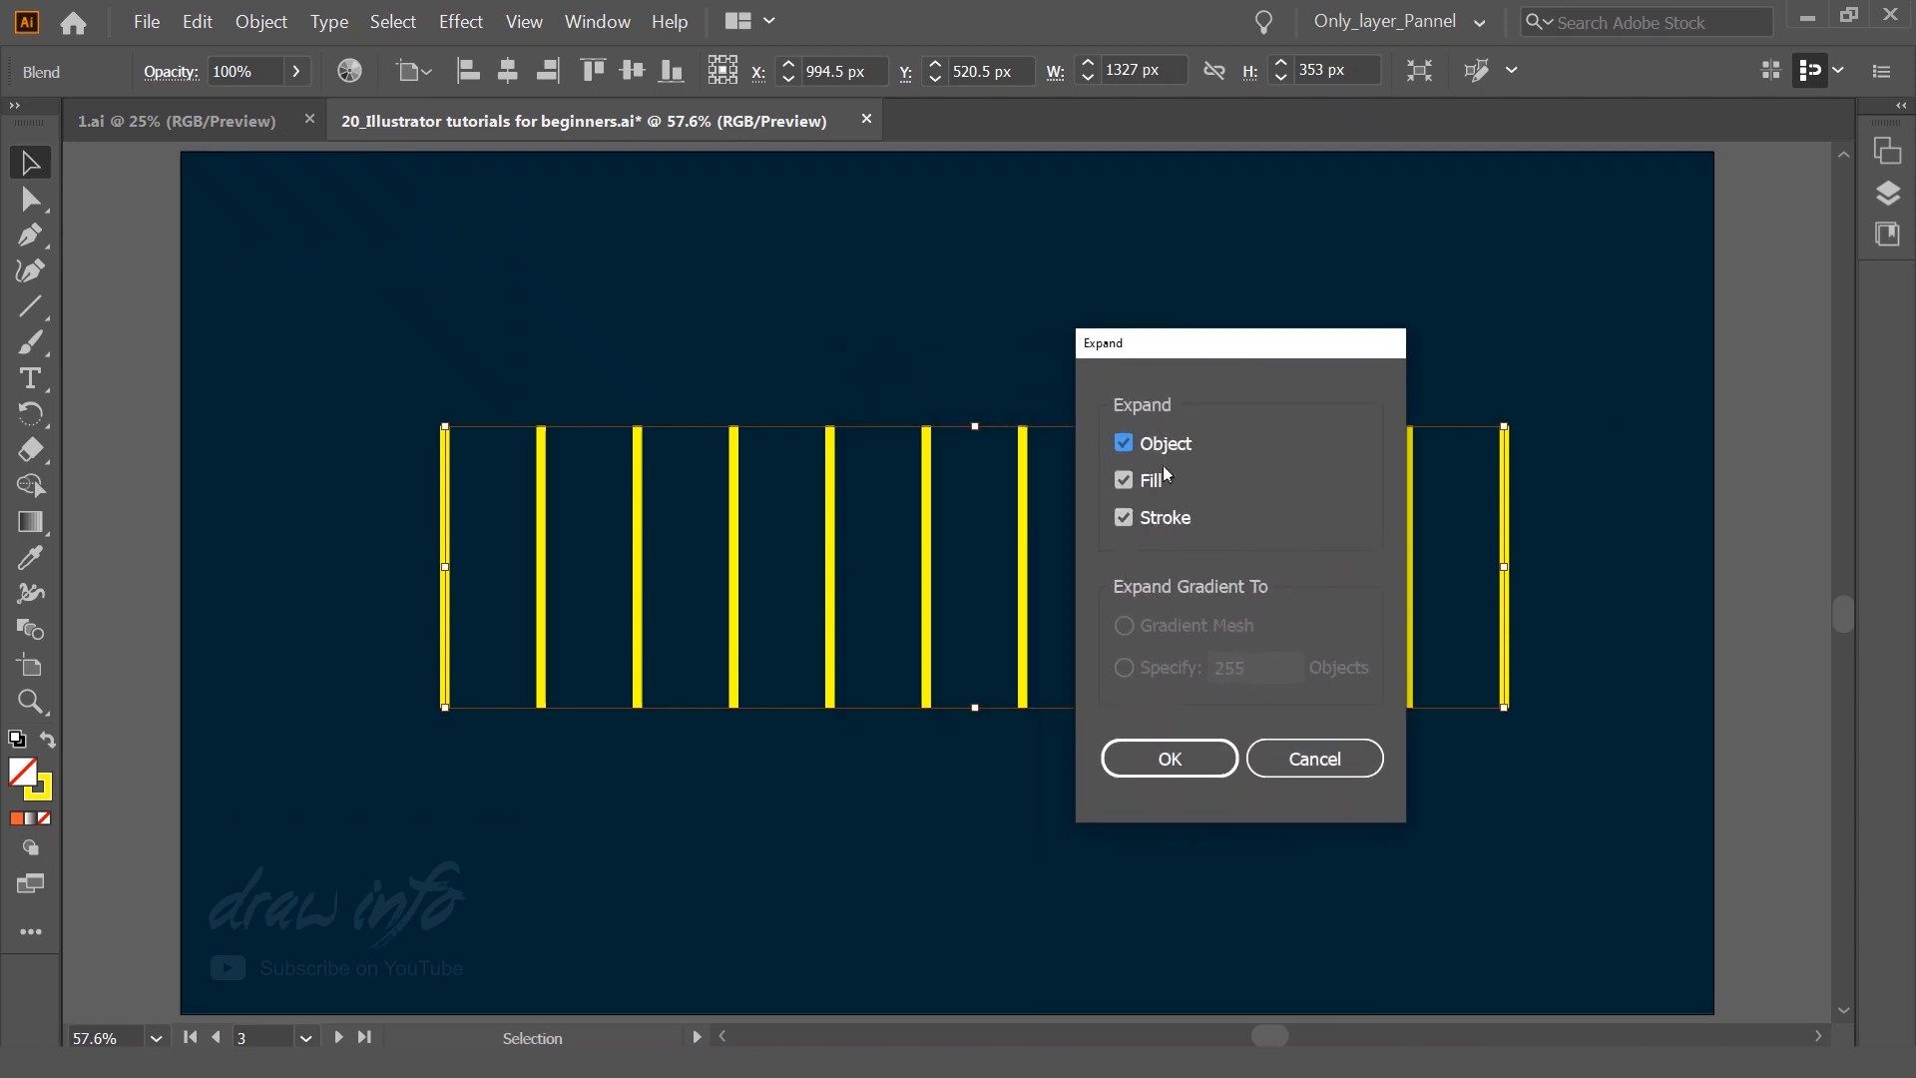
left_click(1190, 772)
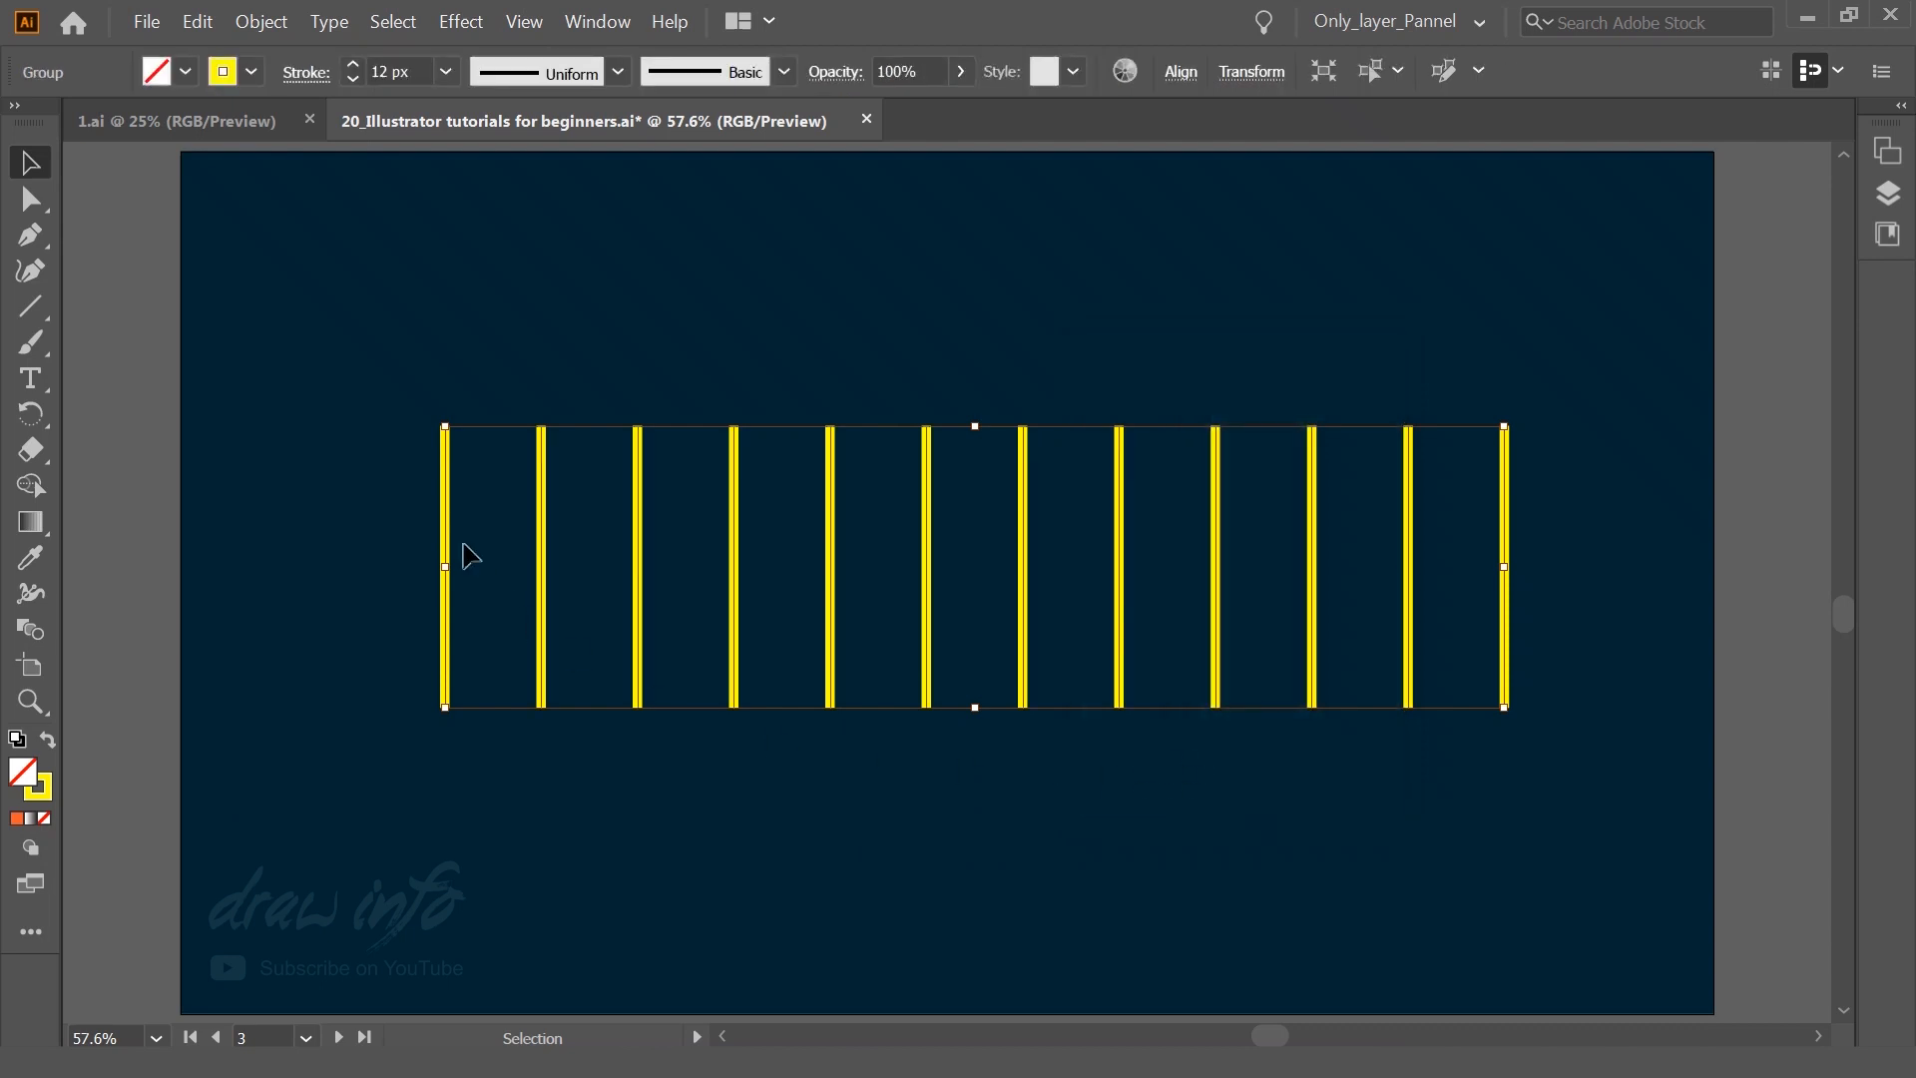
left_click(377, 450)
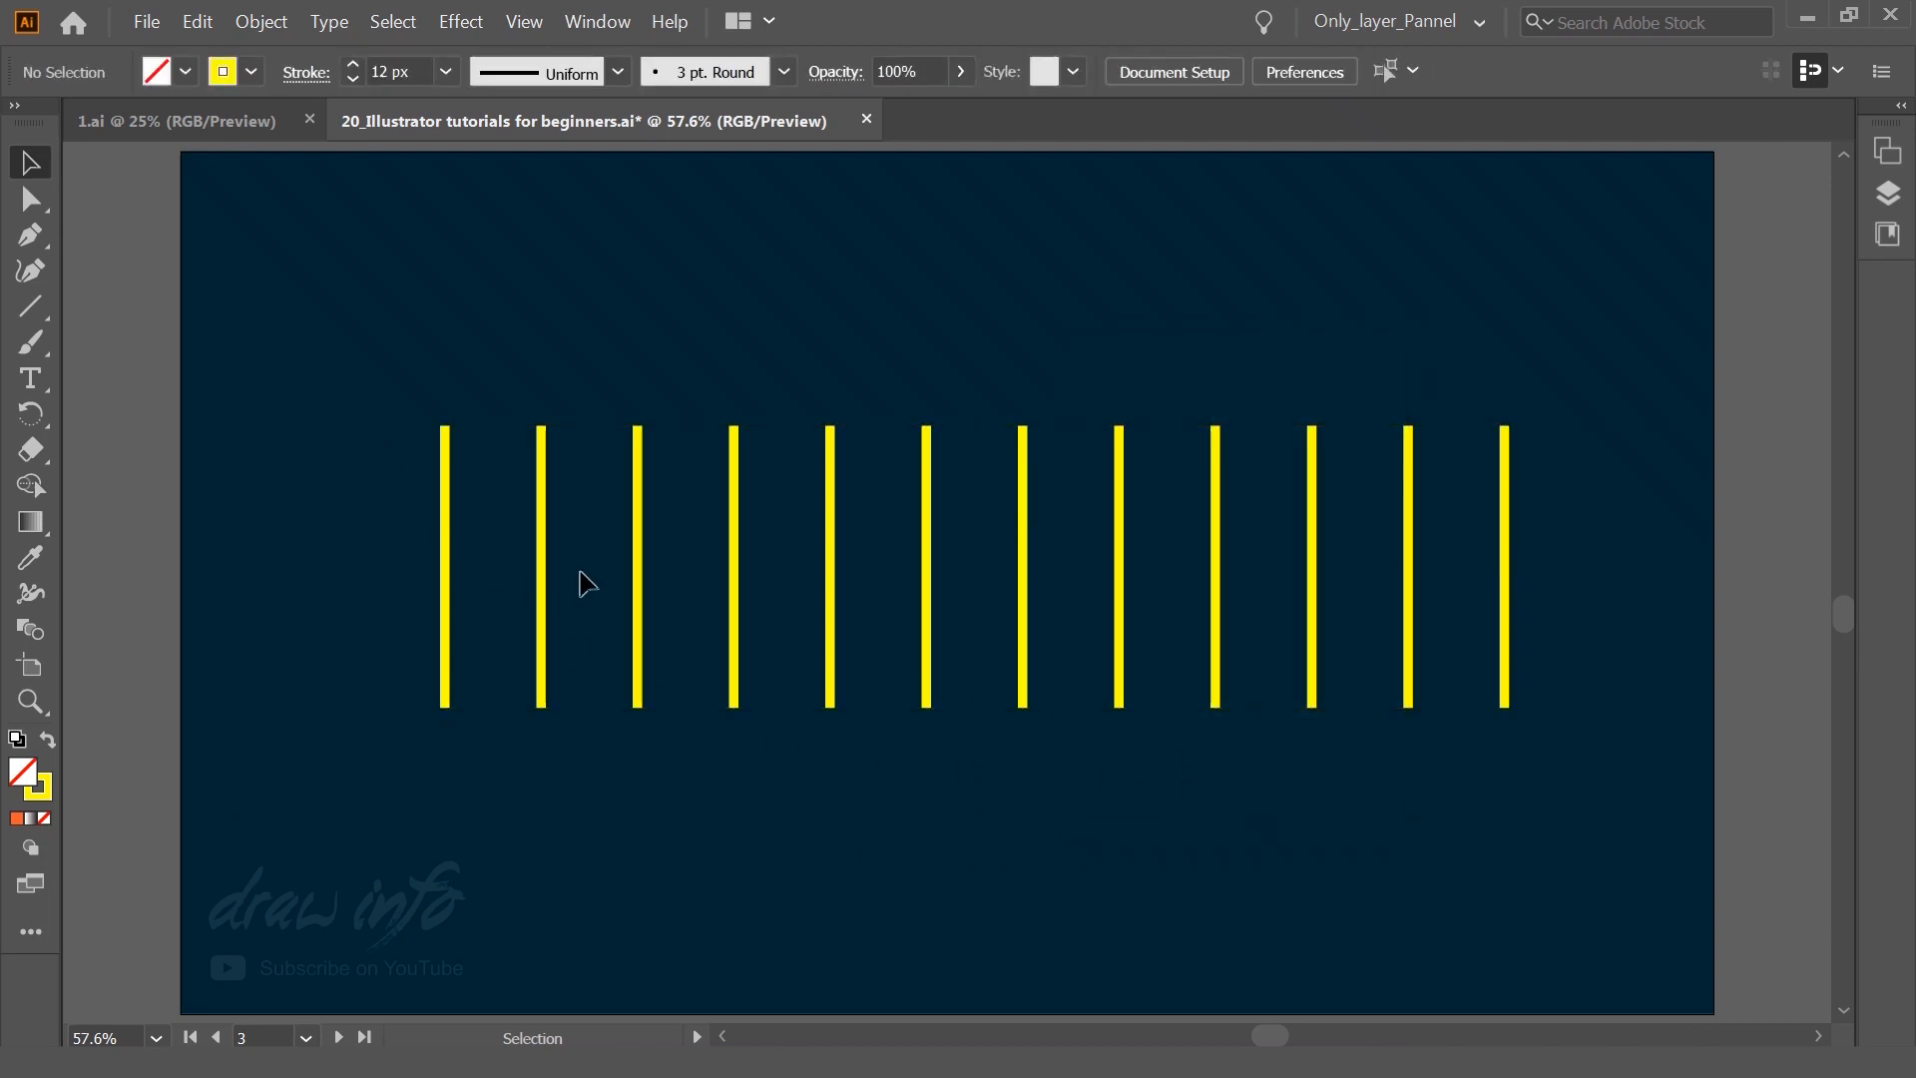
Step: Ungroup the expanded vertical lines and clear the selection
right_click(545, 523)
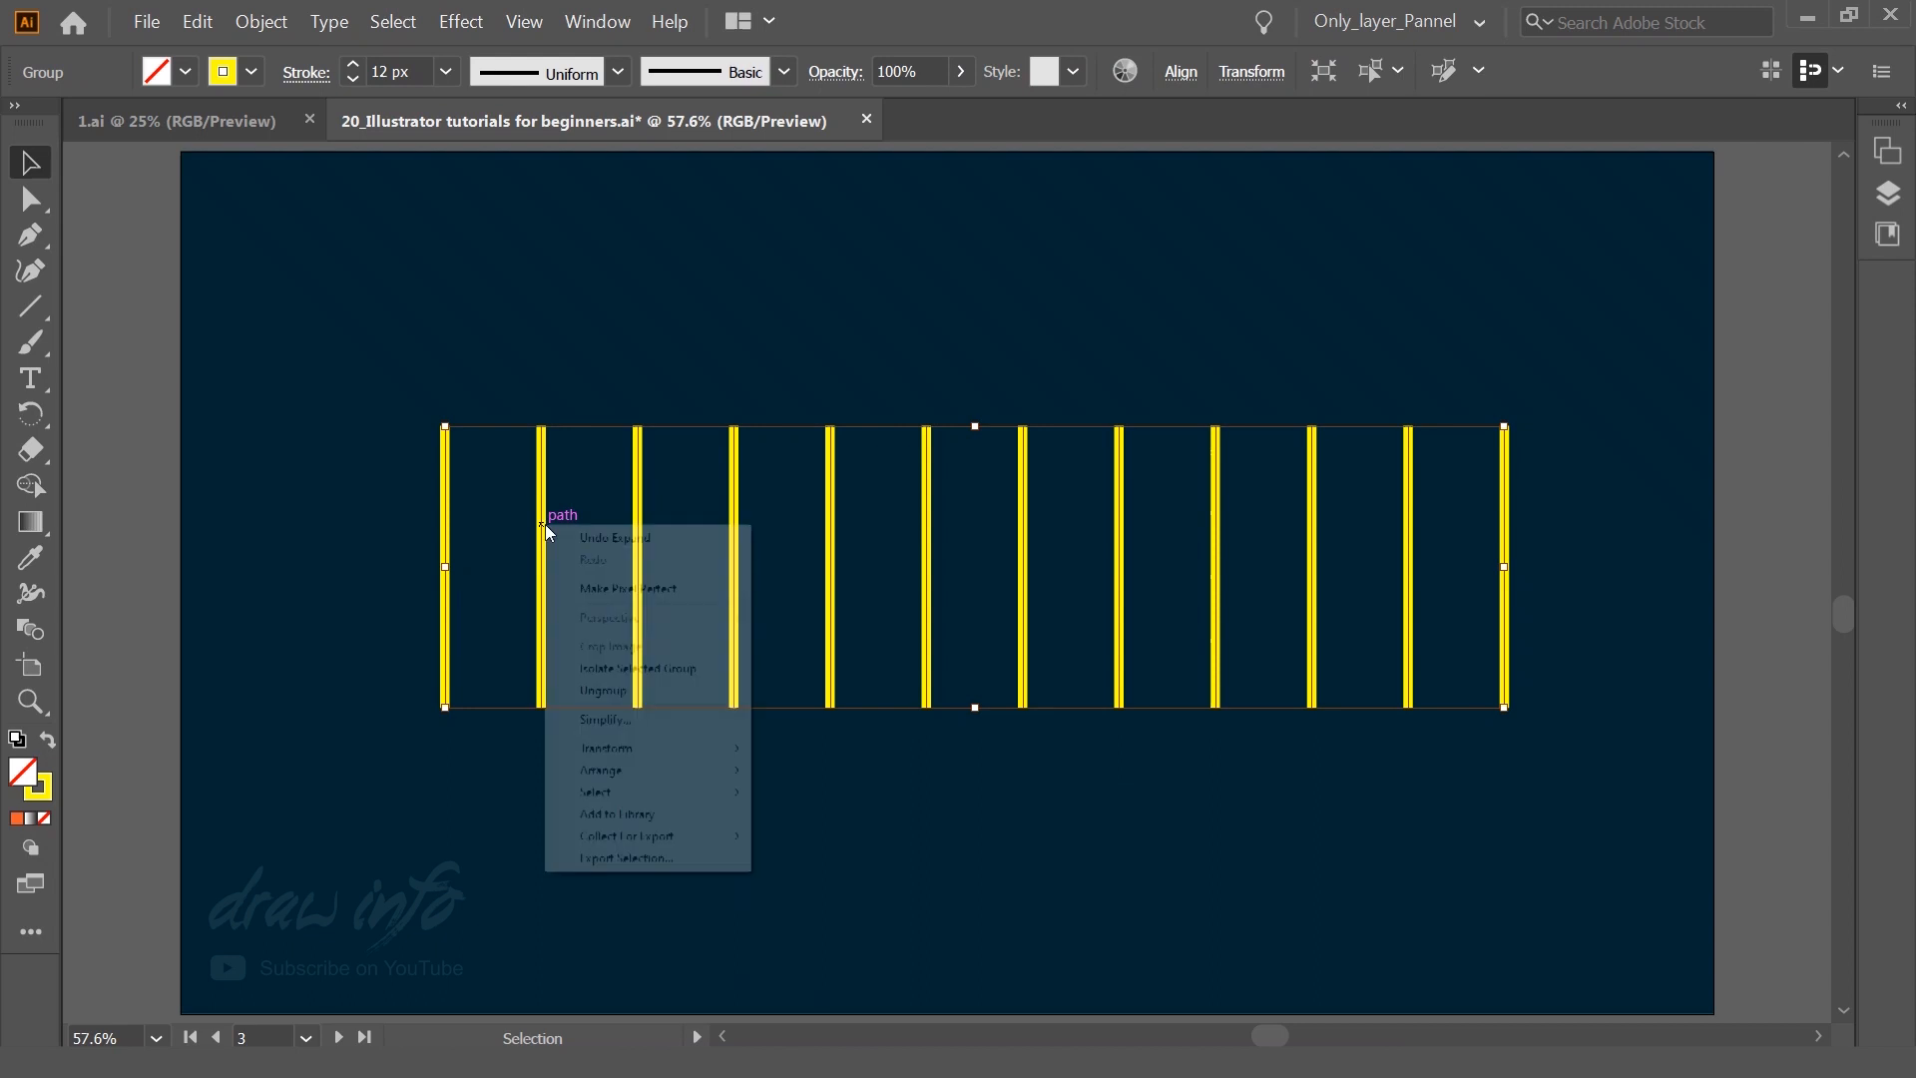
left_click(621, 690)
left_click(569, 788)
Step: Try to move the second line from the left on its own, undo the change and deselect it
left_click(542, 685)
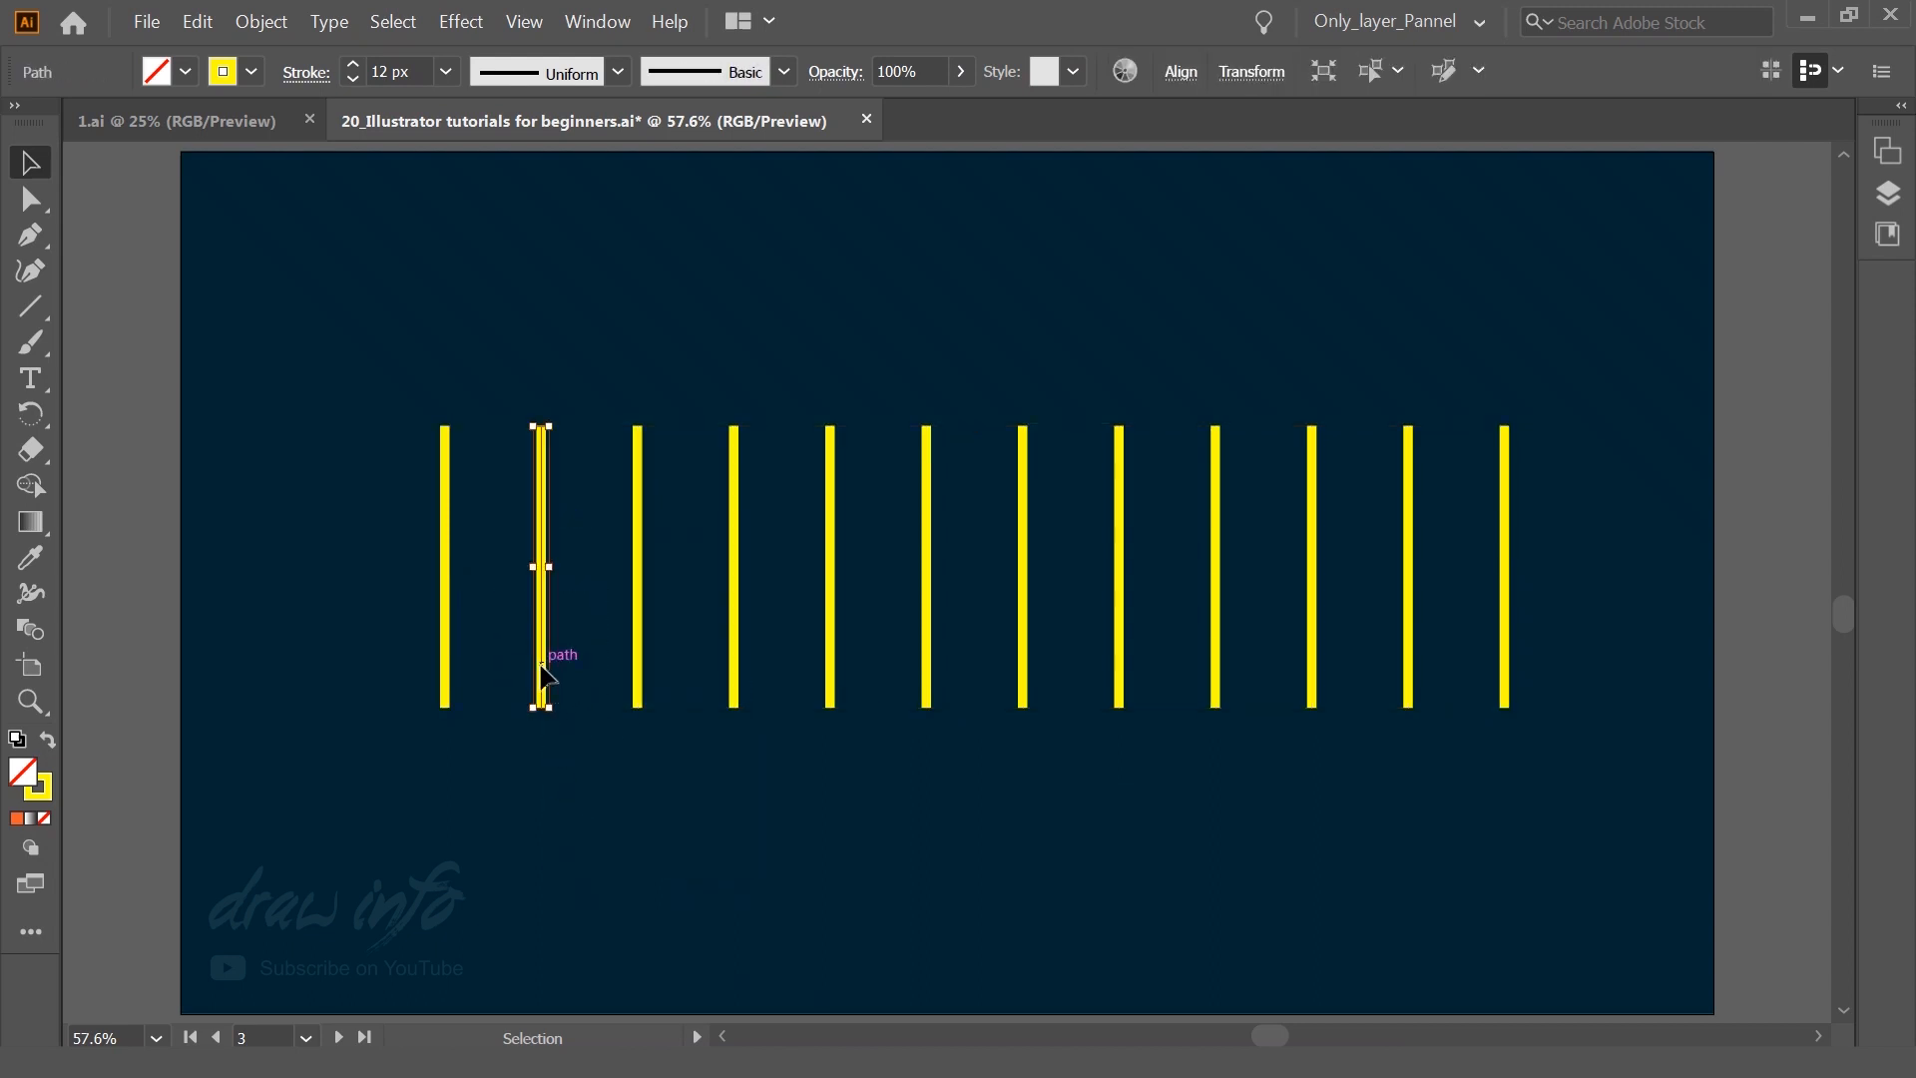
left_click_drag(544, 677, 578, 791)
key("a")
key("ctrl+z")
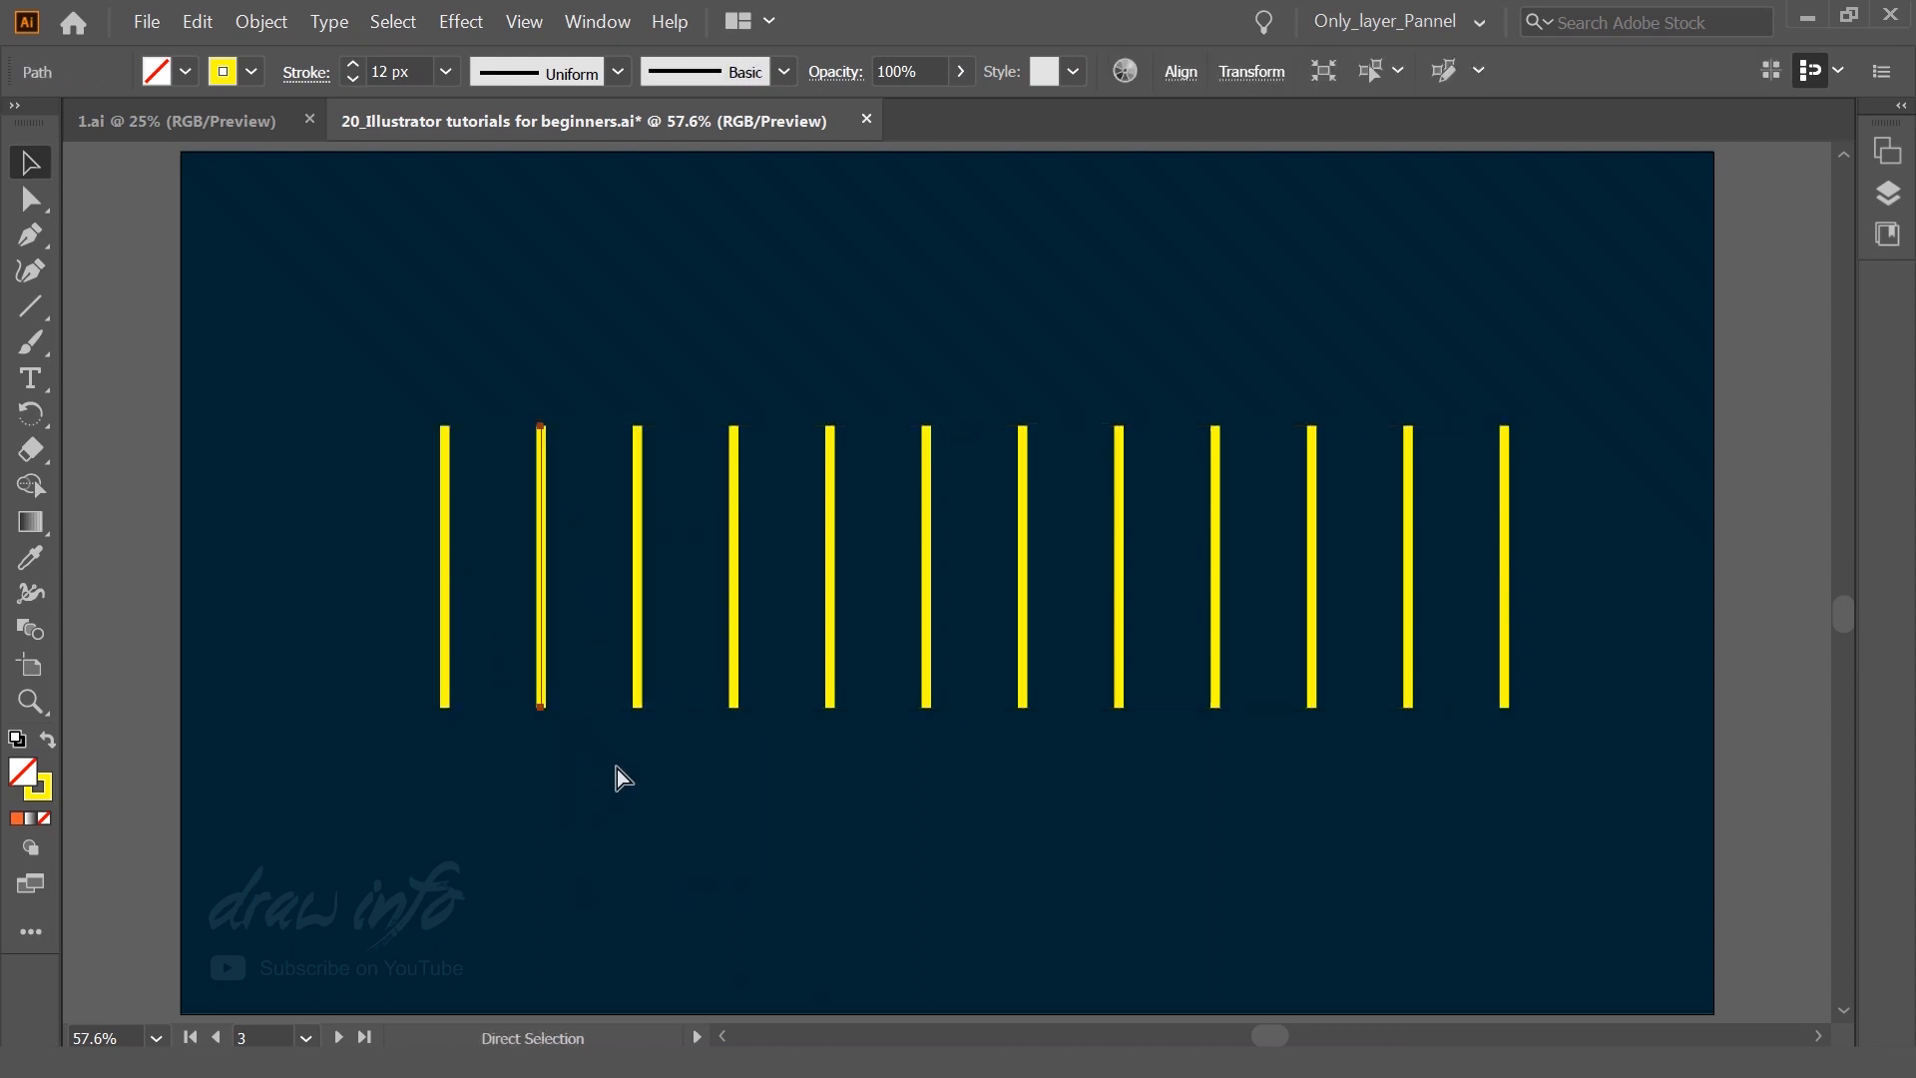
key("v")
left_click(614, 776)
Step: Select all the yellow vertical lines and delete them from the artboard
left_click_drag(335, 566, 1617, 822)
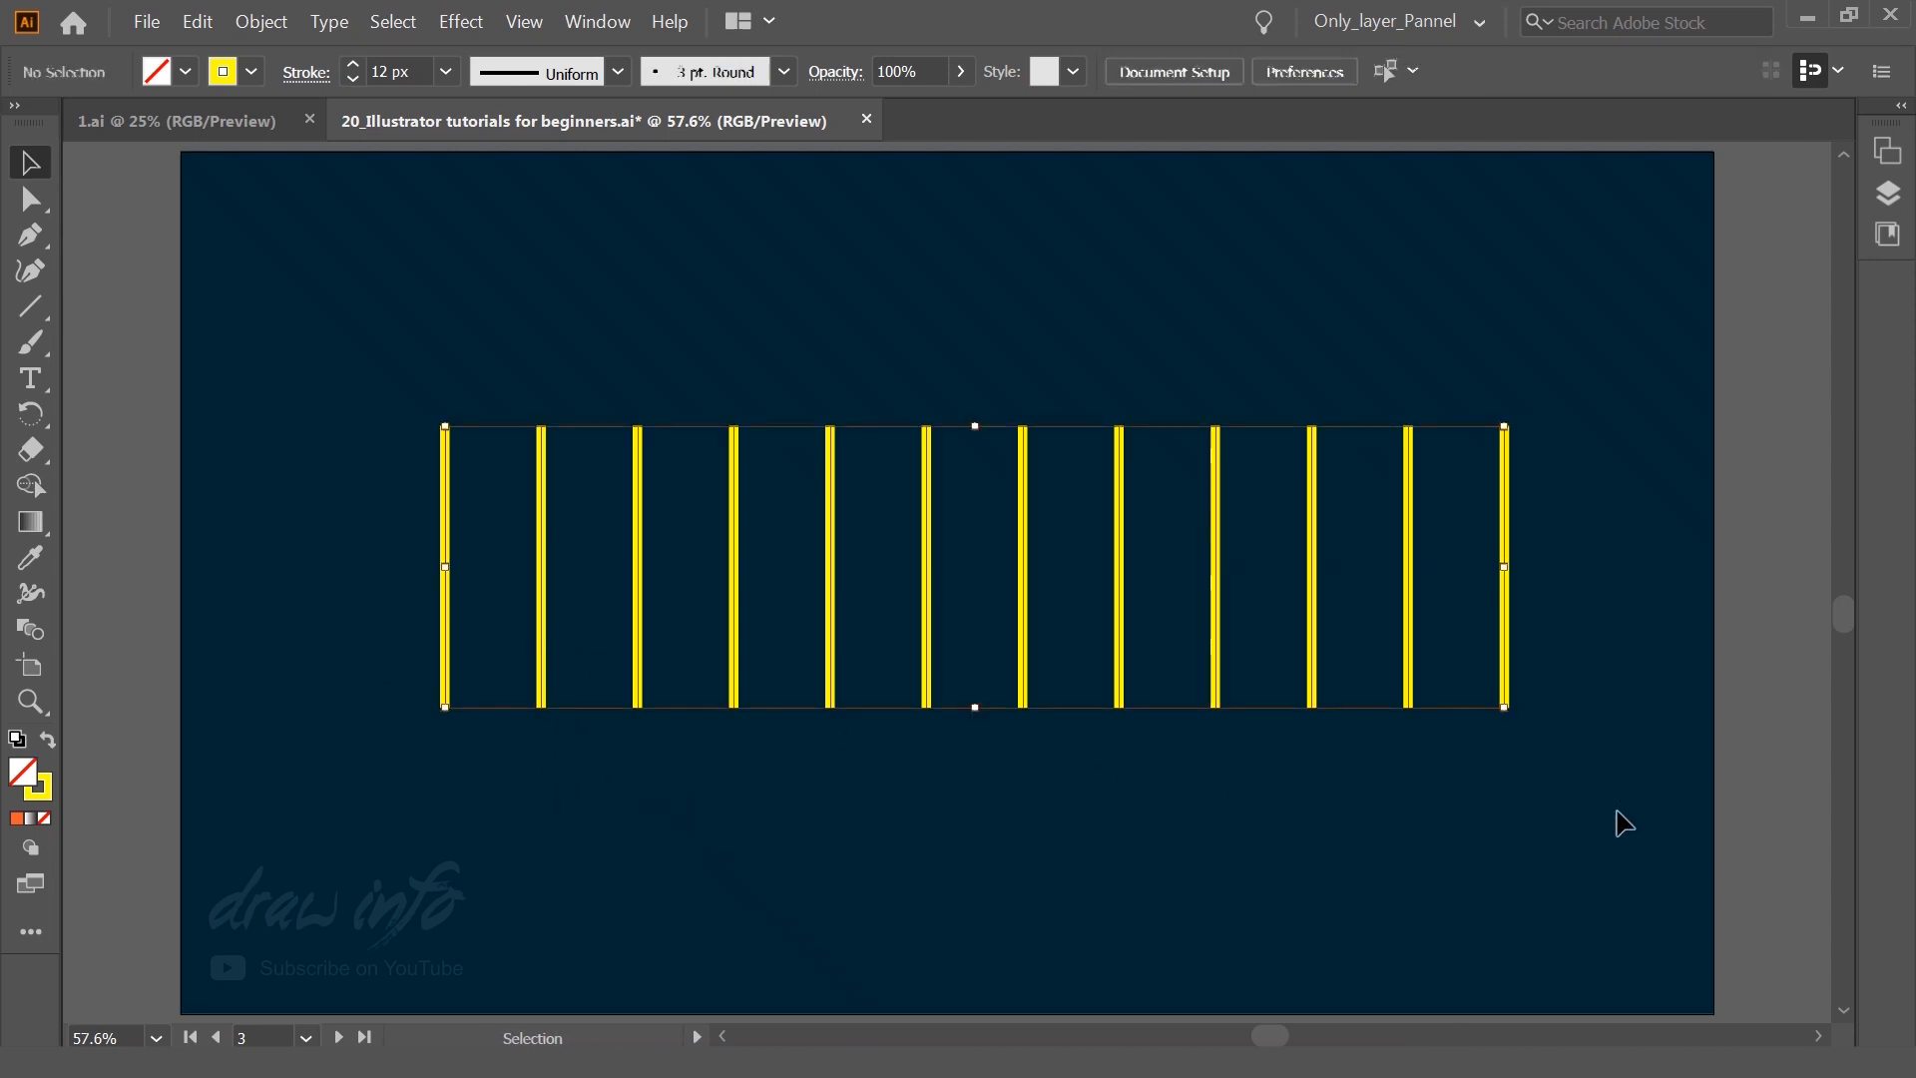
left_click(1617, 821)
key("ctrl+a")
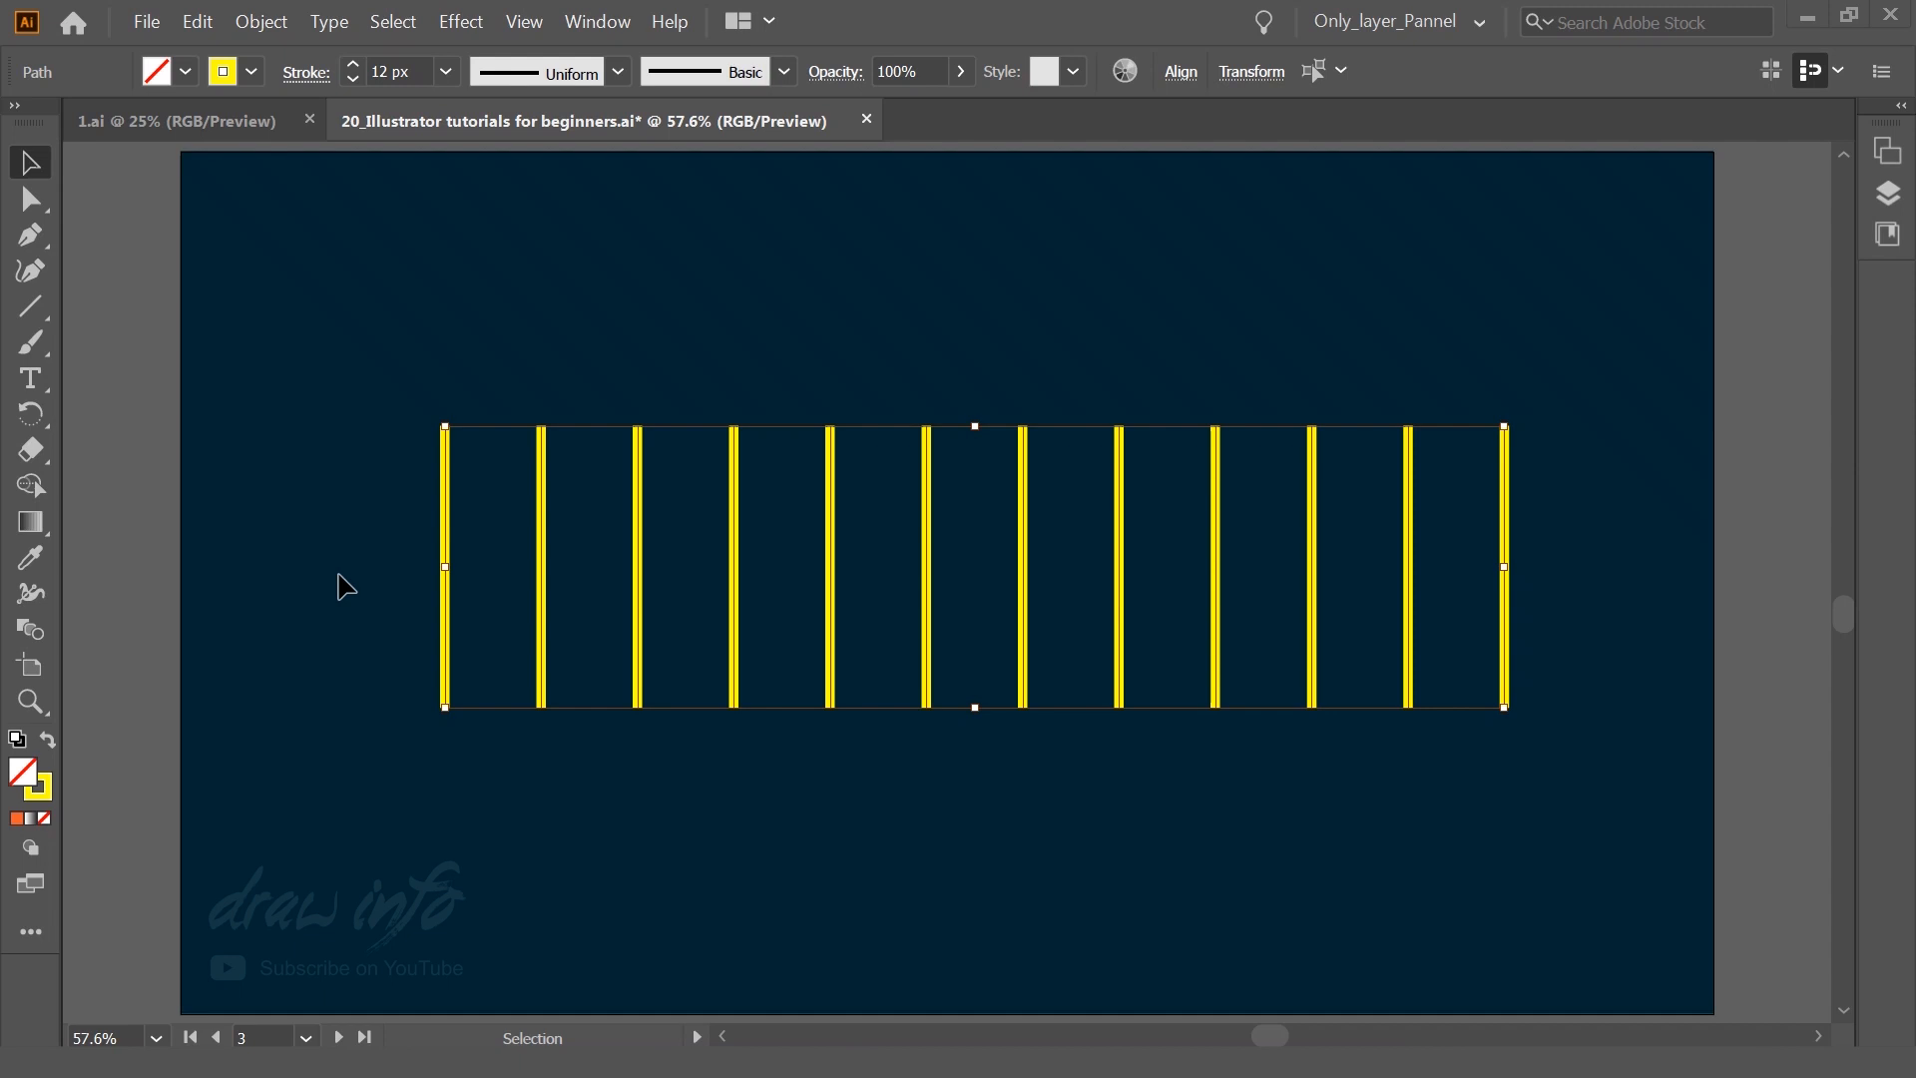
left_click_drag(294, 590, 1587, 830)
key("Delete")
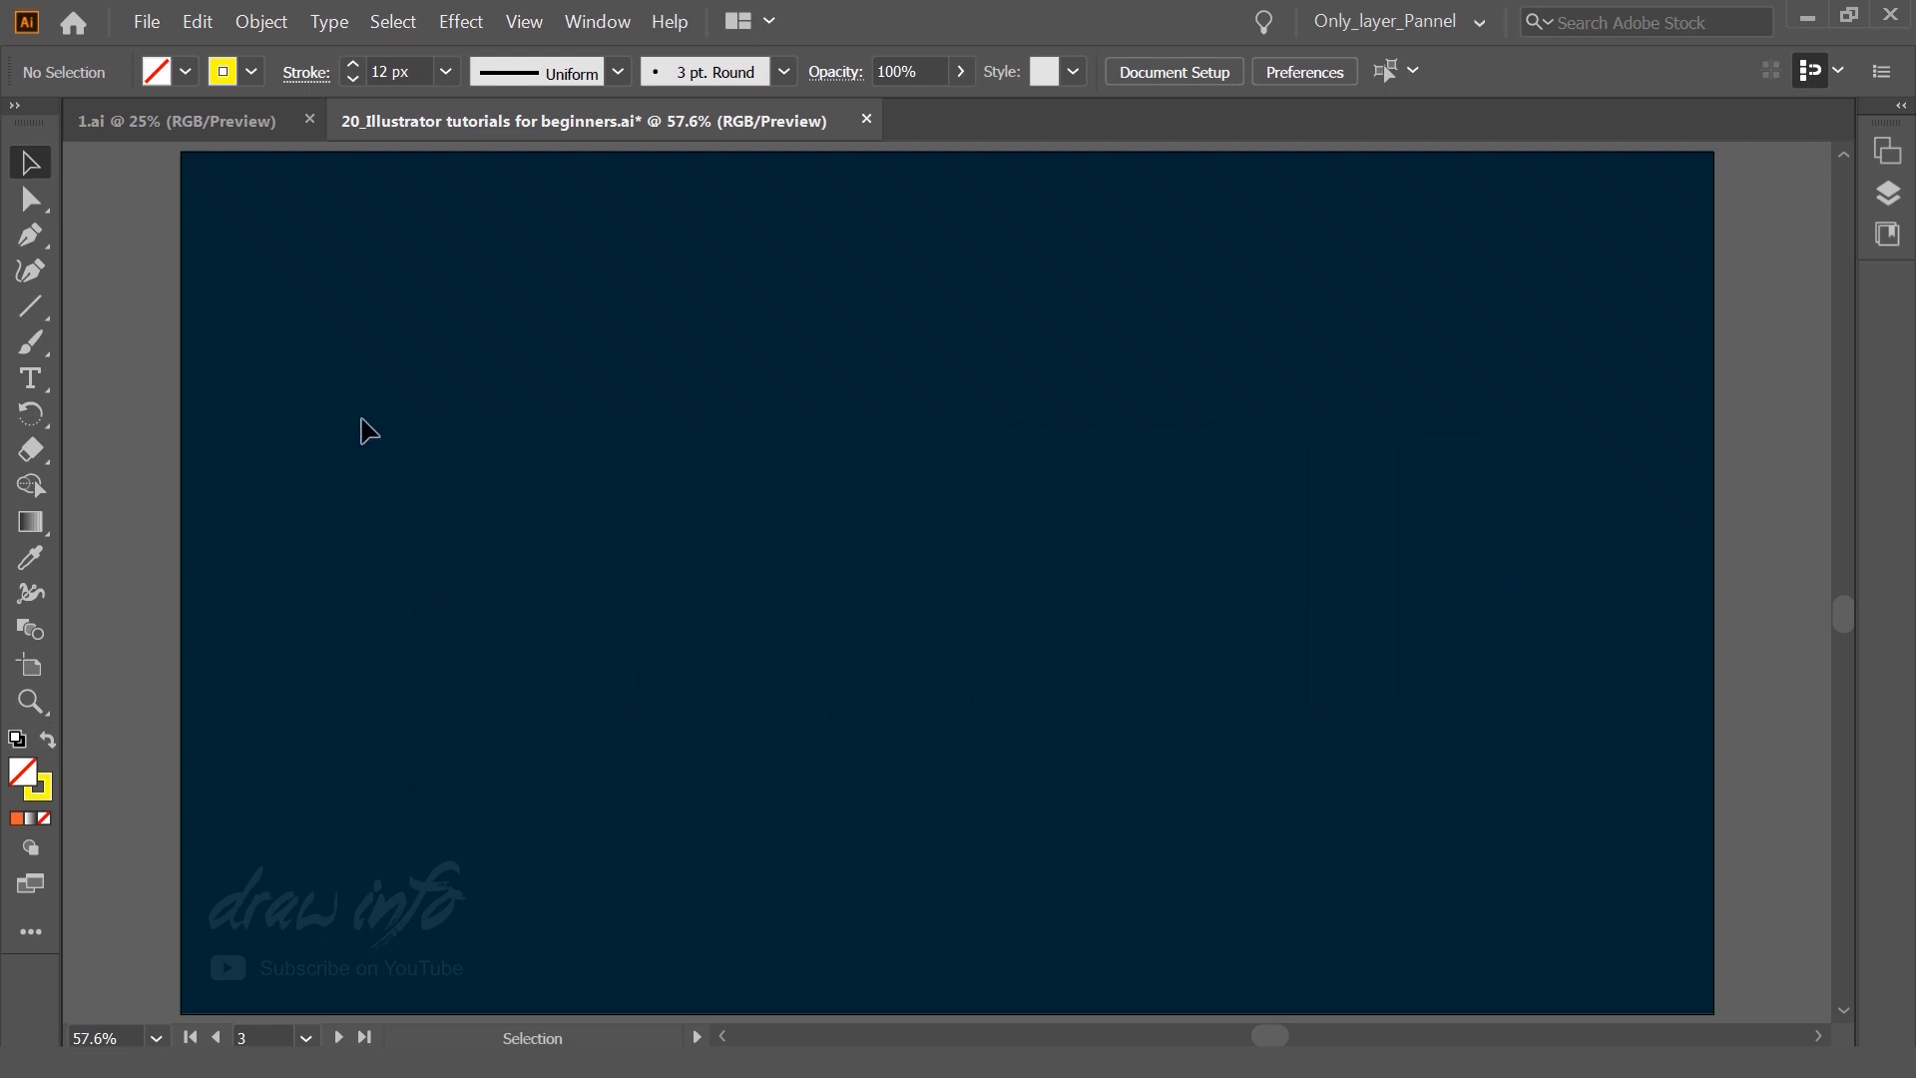
Step: Draw a small unfilled circle about 89 px across with a yellow stroke on the artboard's left half, and deselect it
left_click(44, 305)
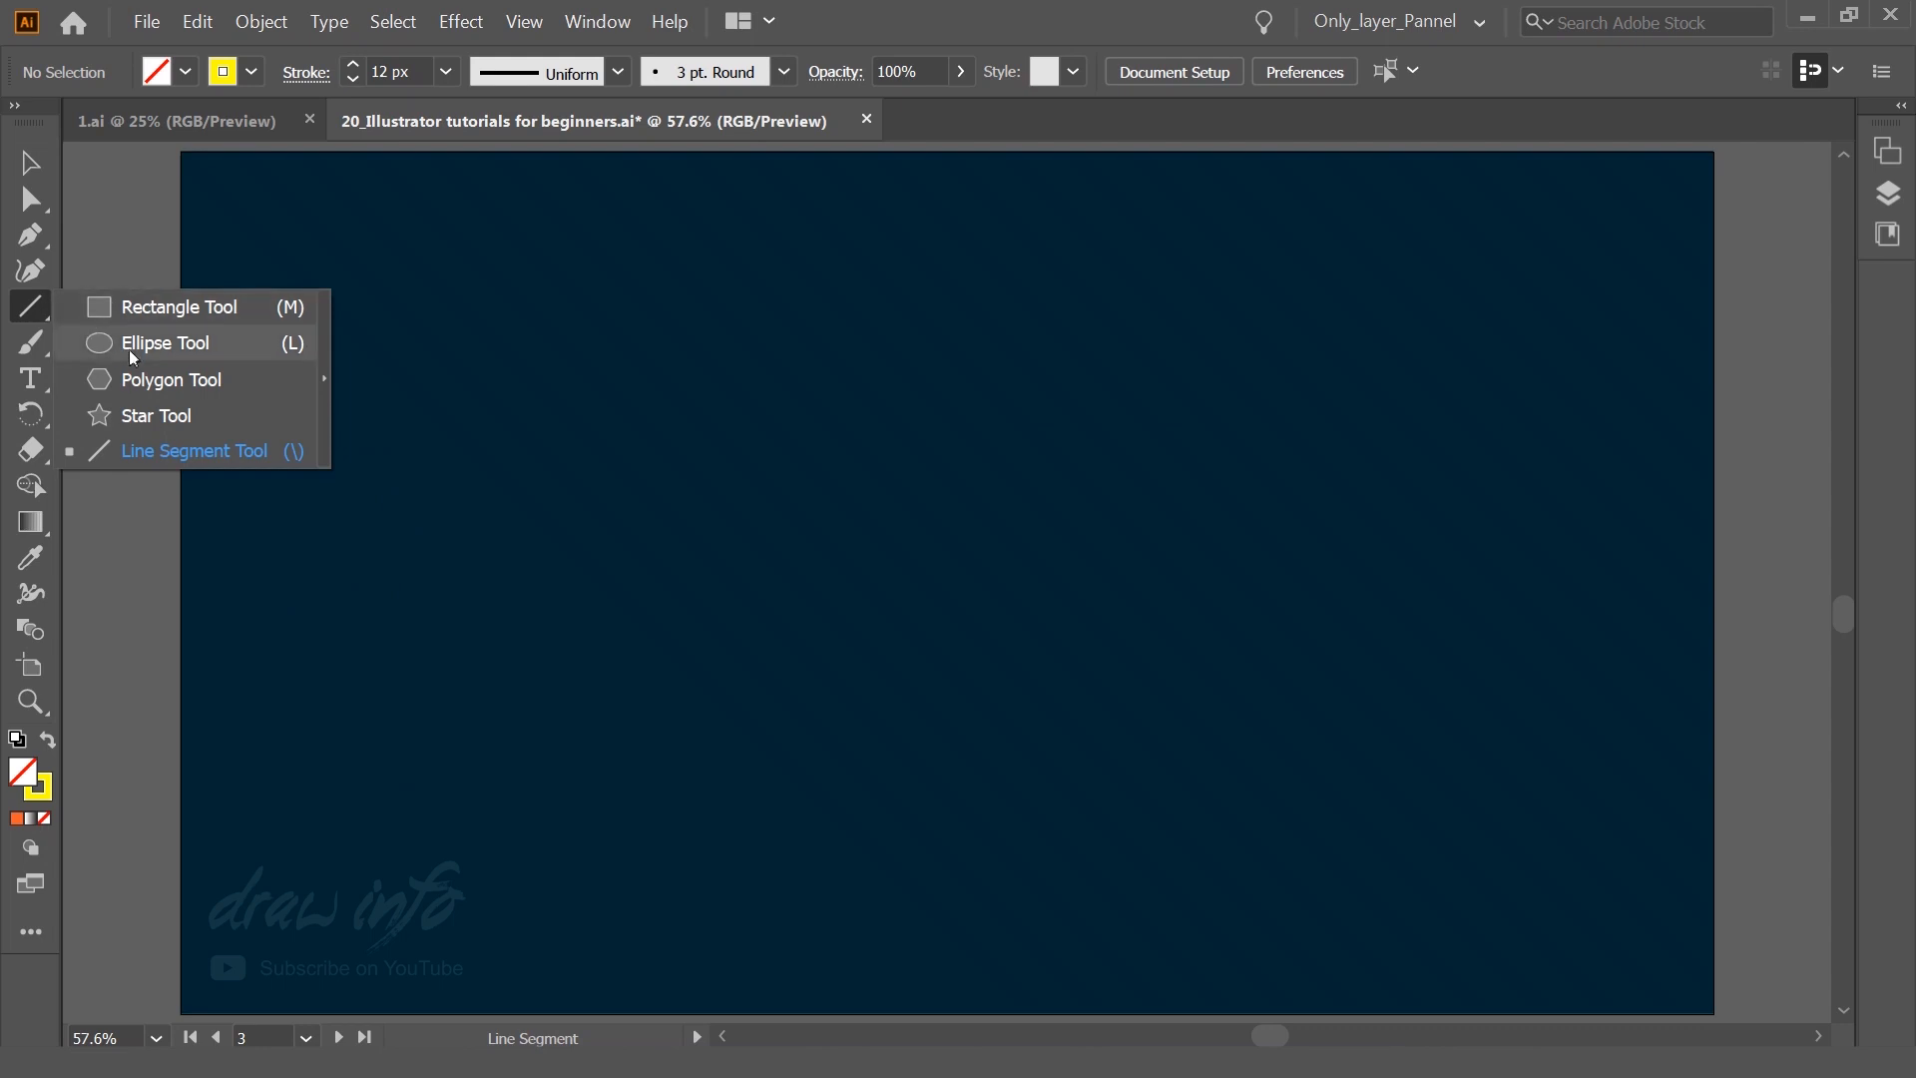
left_click(165, 344)
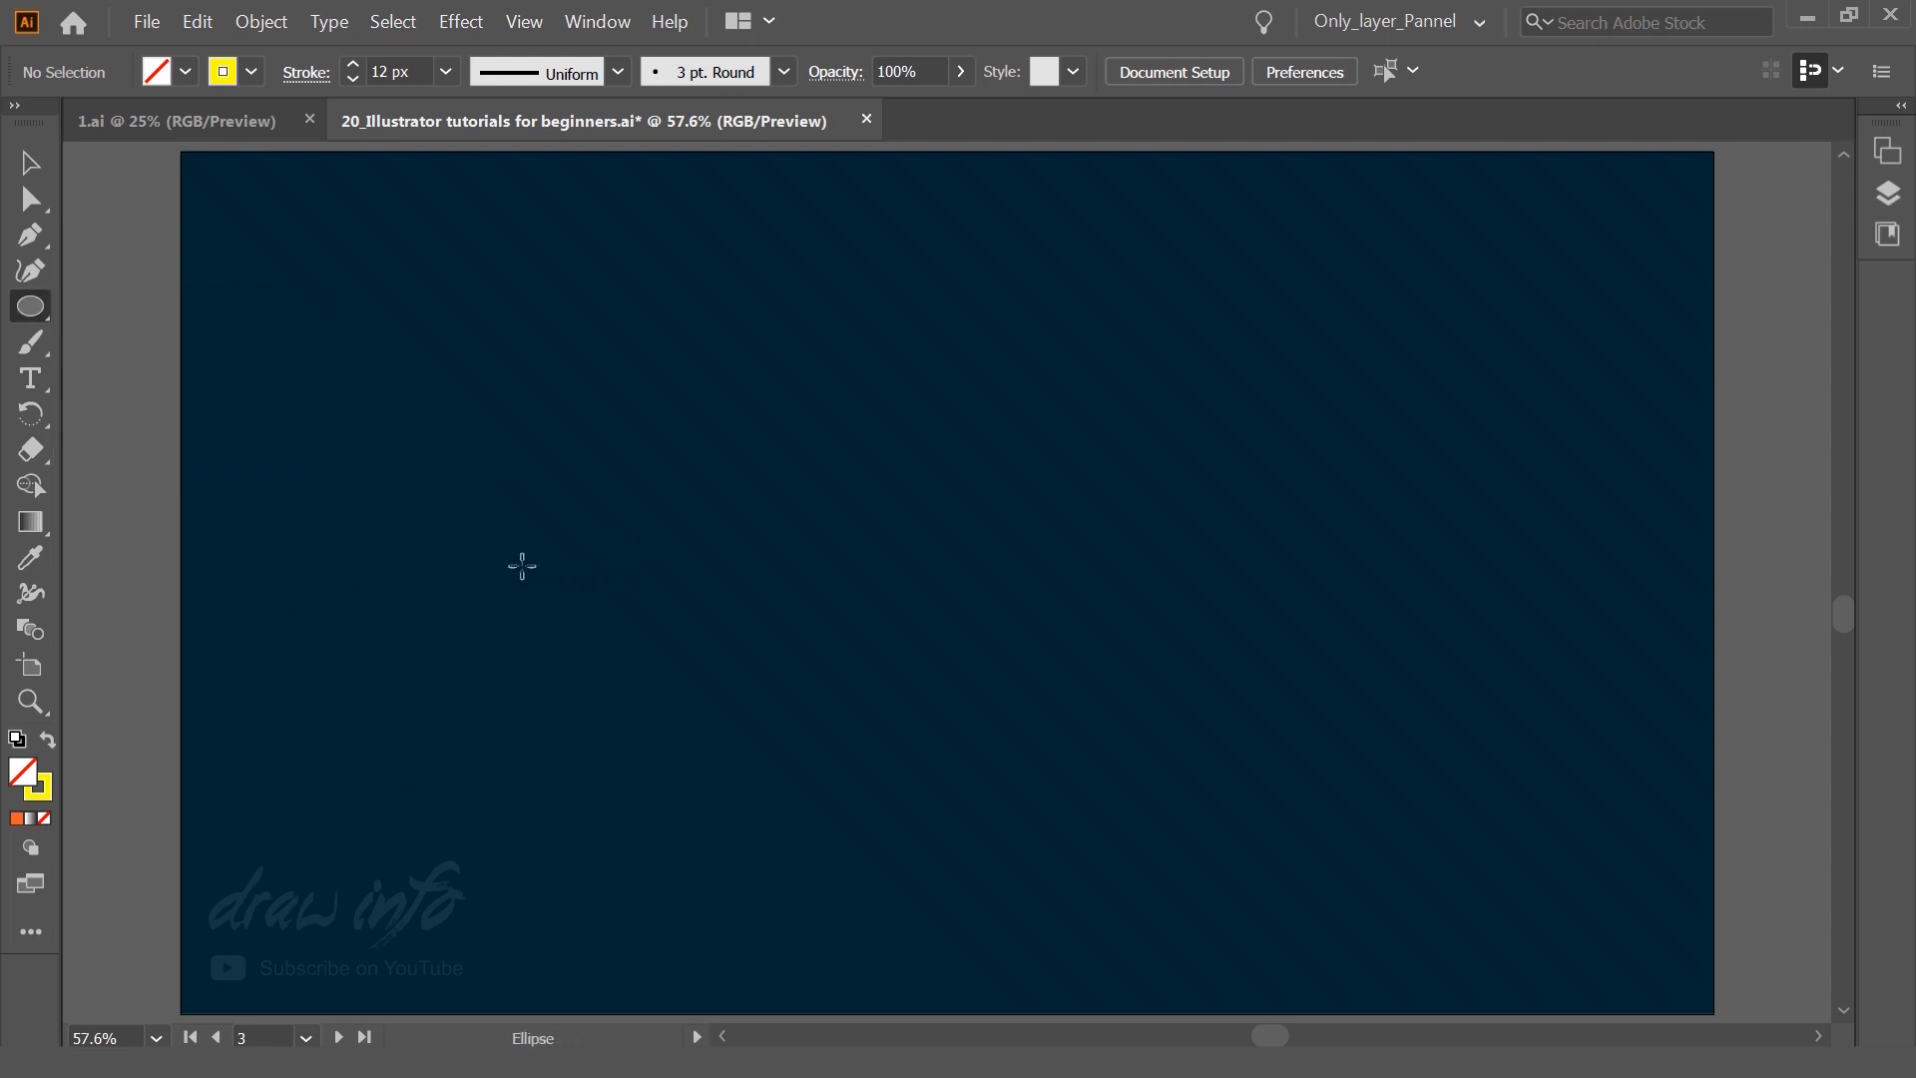
left_click_drag(488, 522, 530, 551)
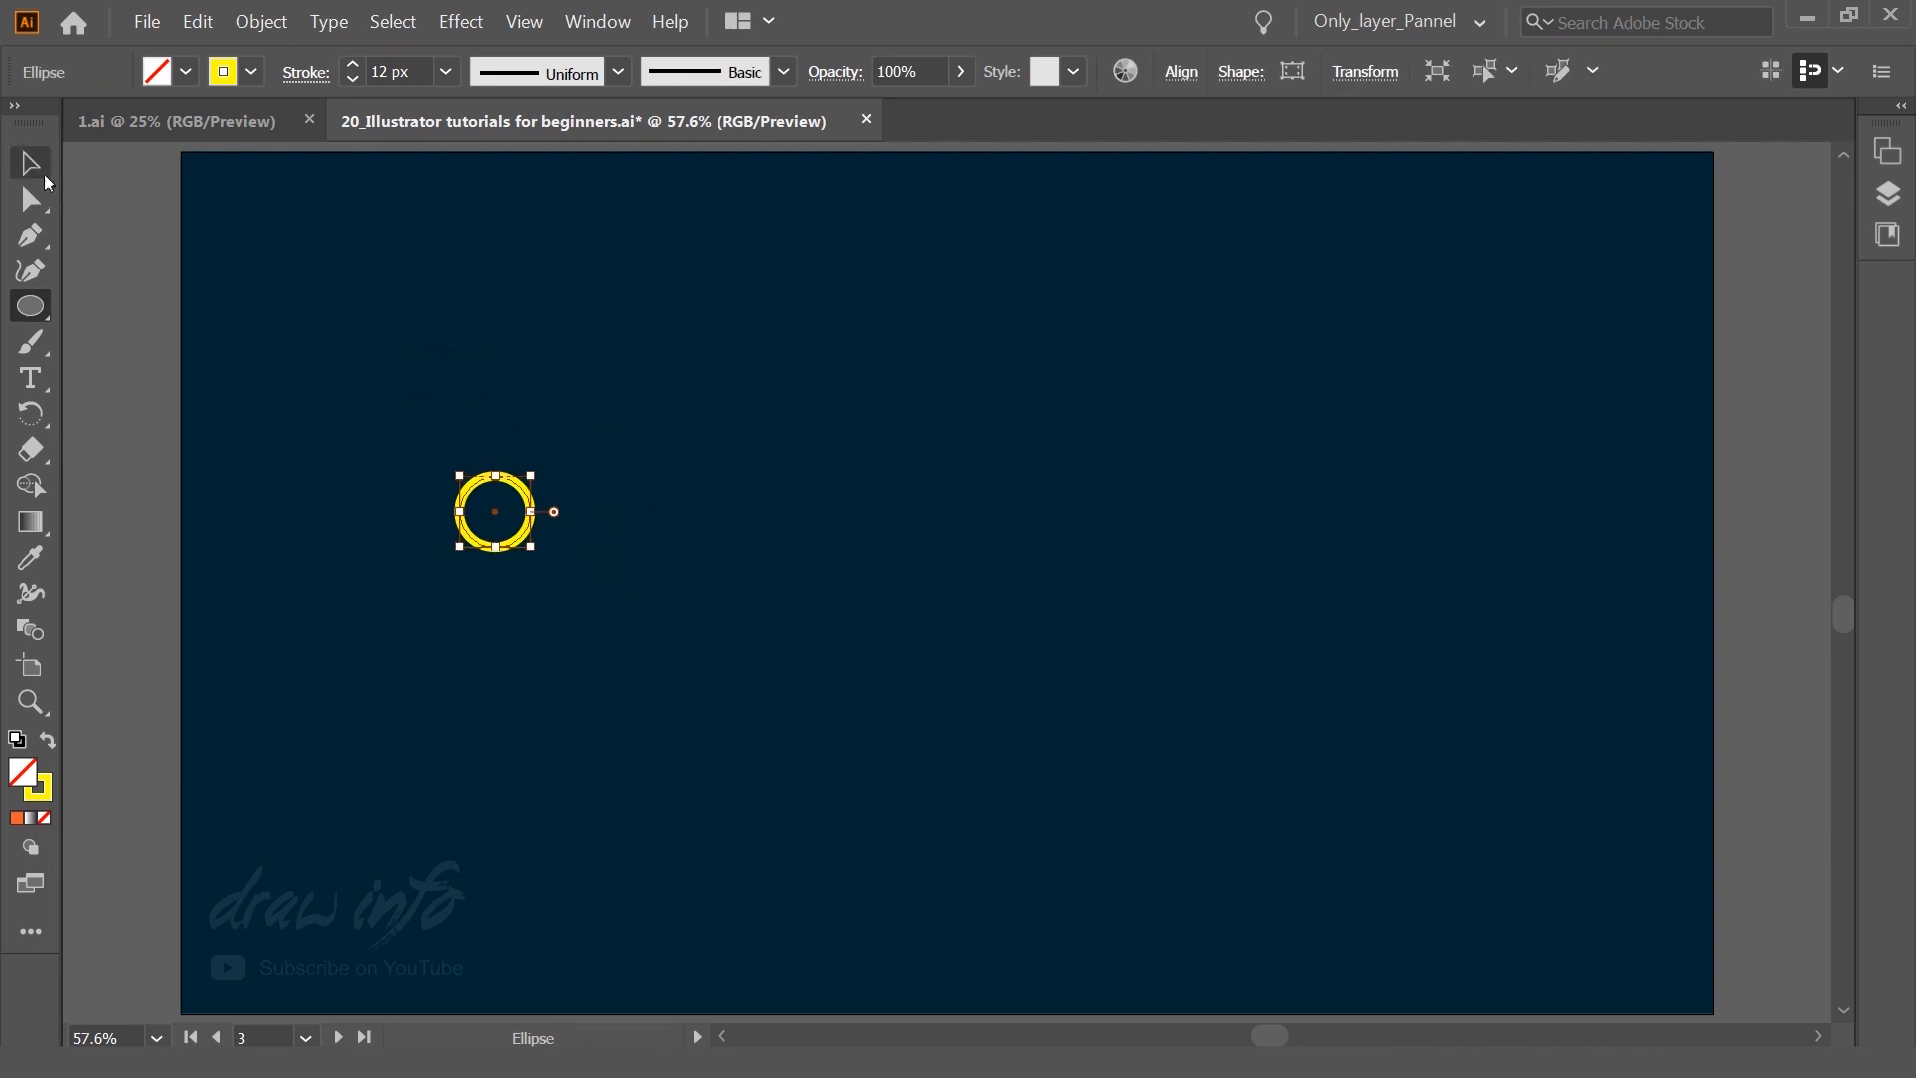
left_click(46, 178)
left_click(398, 770)
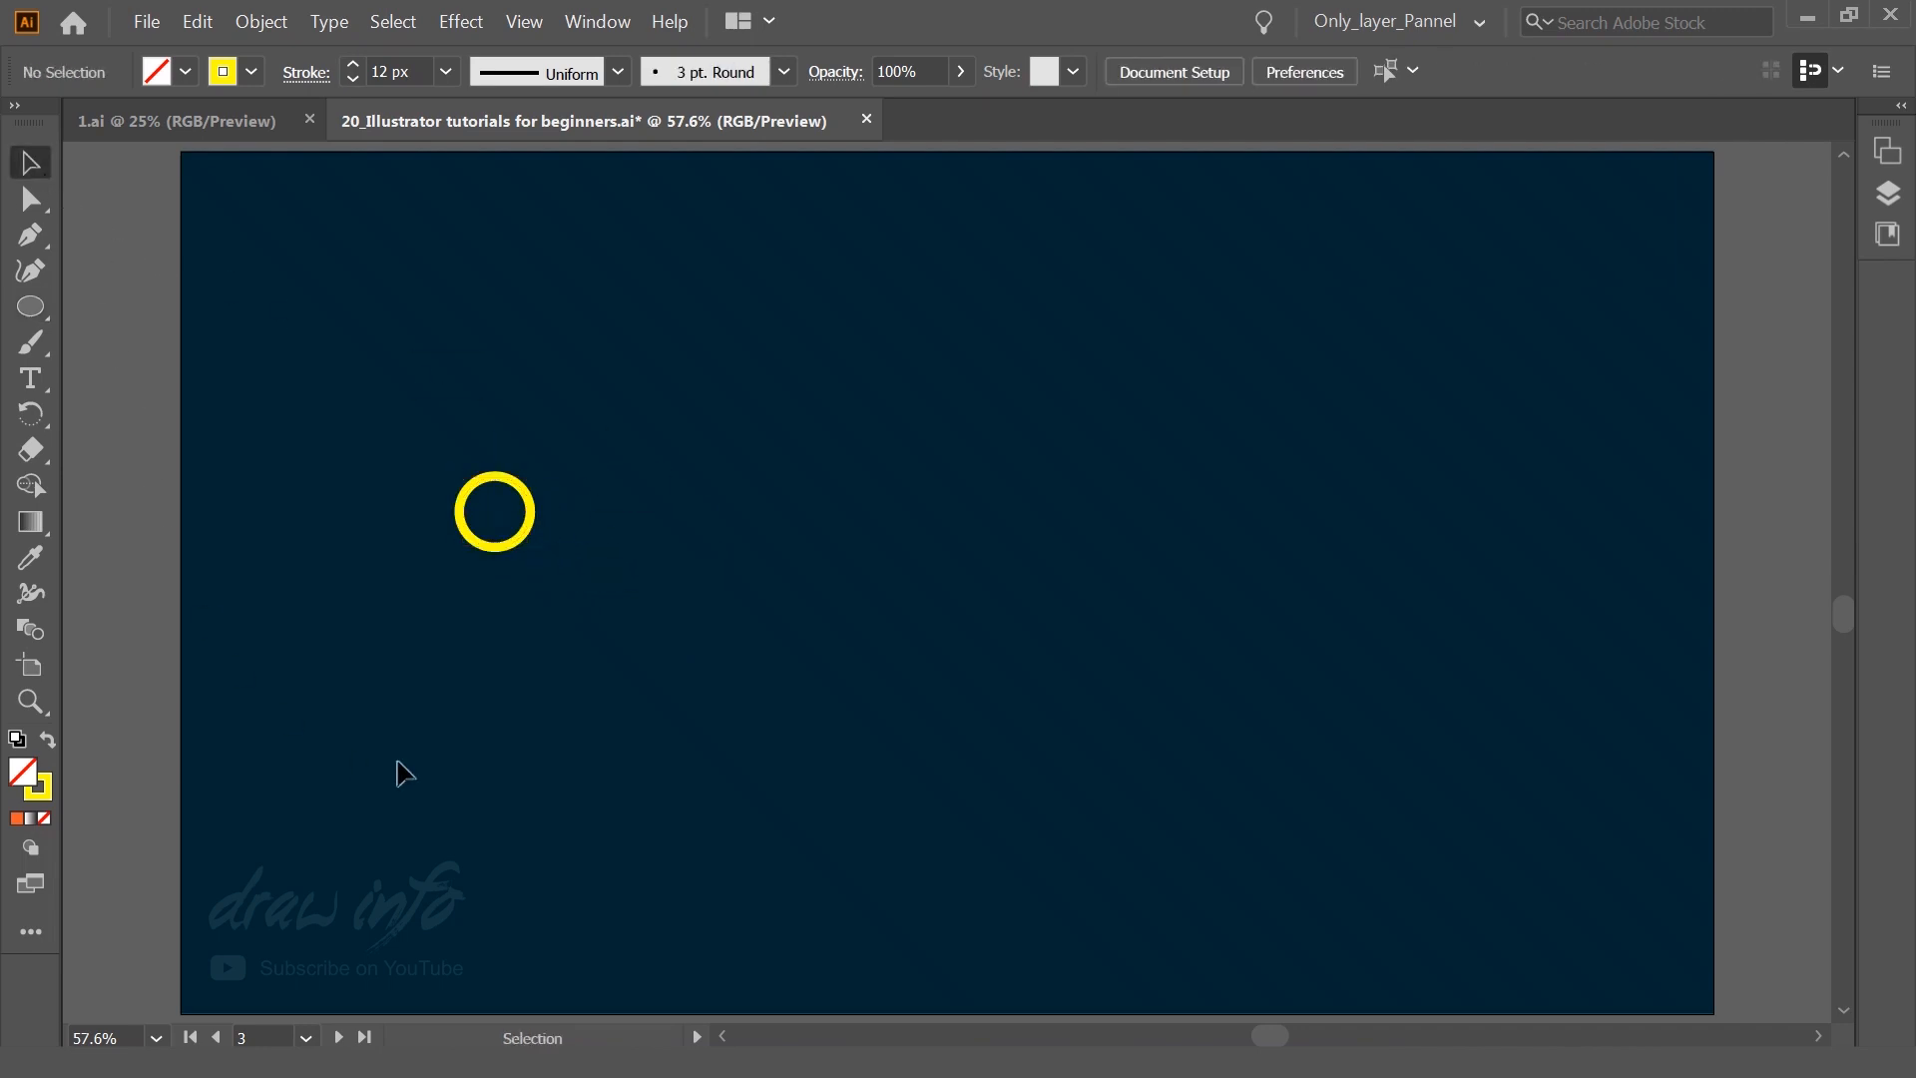
Step: Duplicate the circle horizontally to the artboard's right half, level with the original, and clear the selection
left_click(525, 550)
left_click_drag(521, 548, 1250, 544)
left_click(1039, 693)
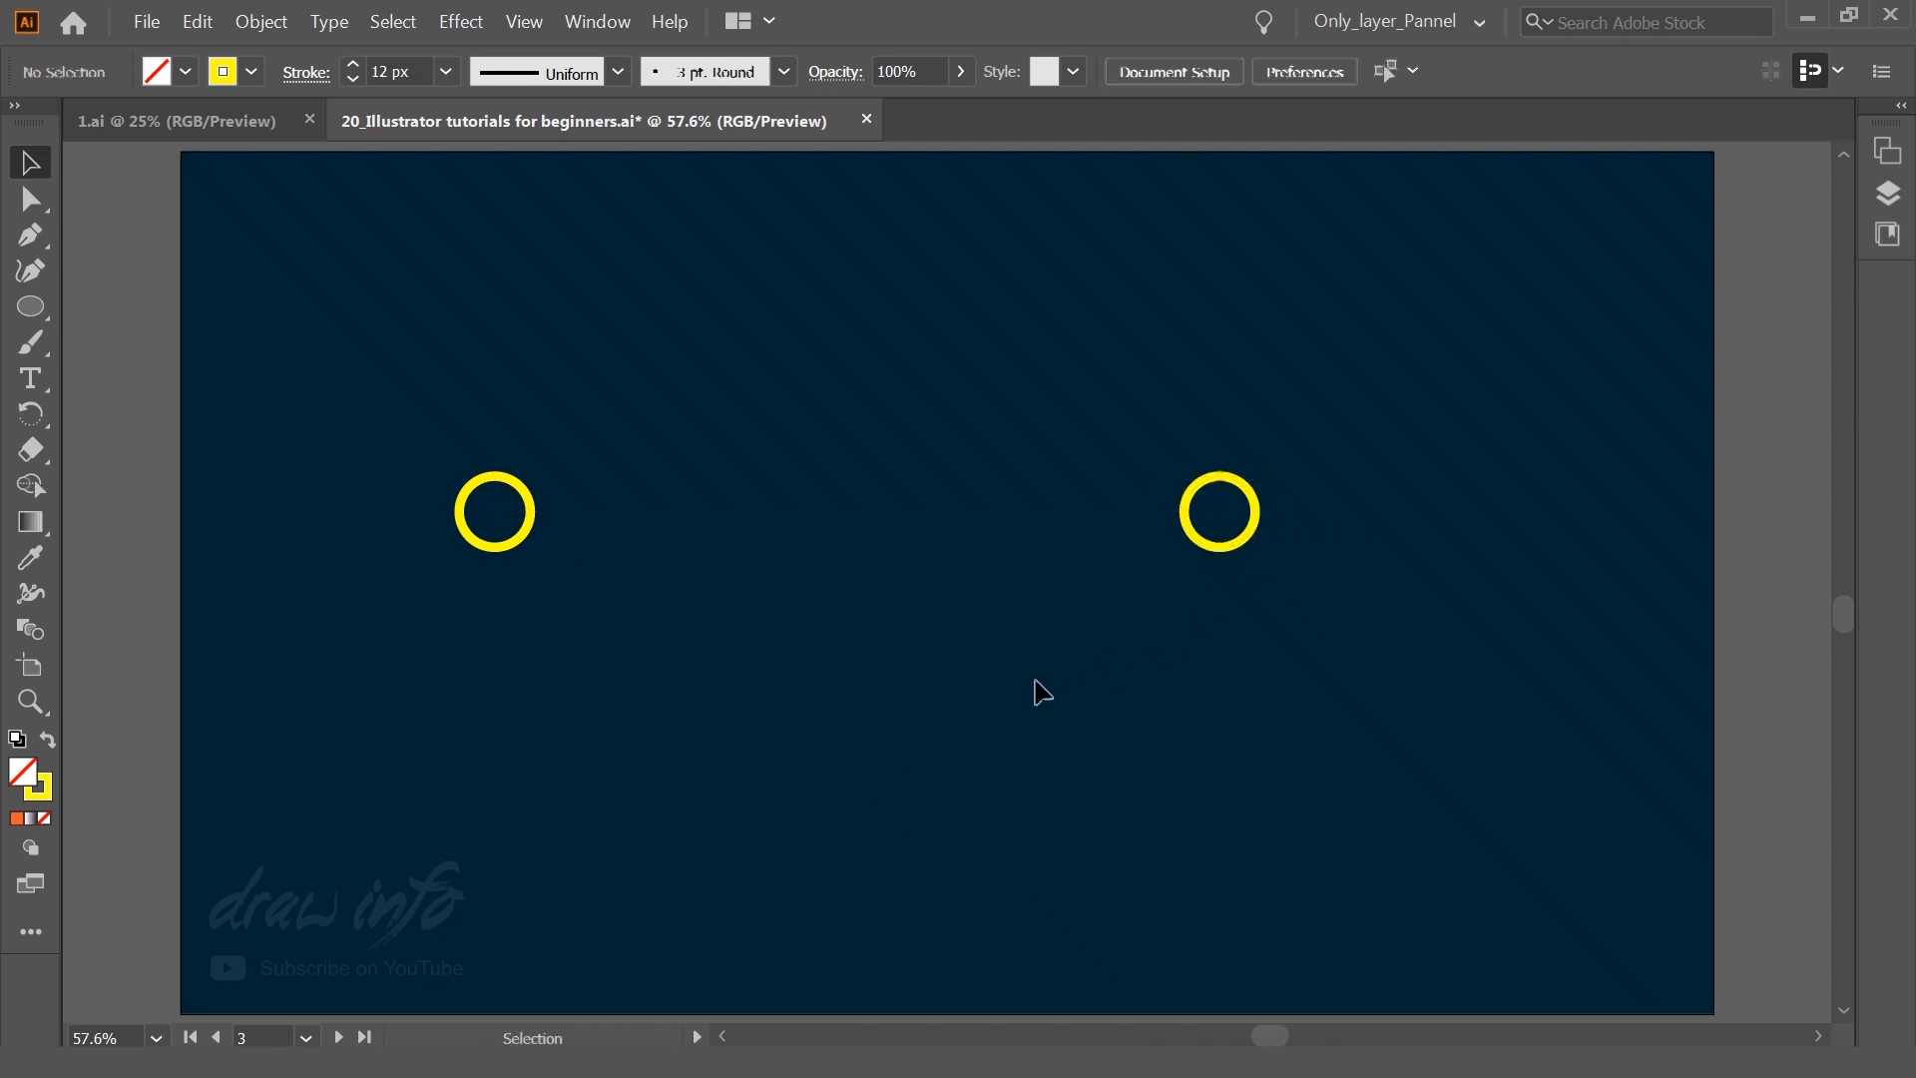
Step: Blend the two yellow circles into a horizontal row of circles with the Blend tool
left_click_drag(404, 463, 1411, 718)
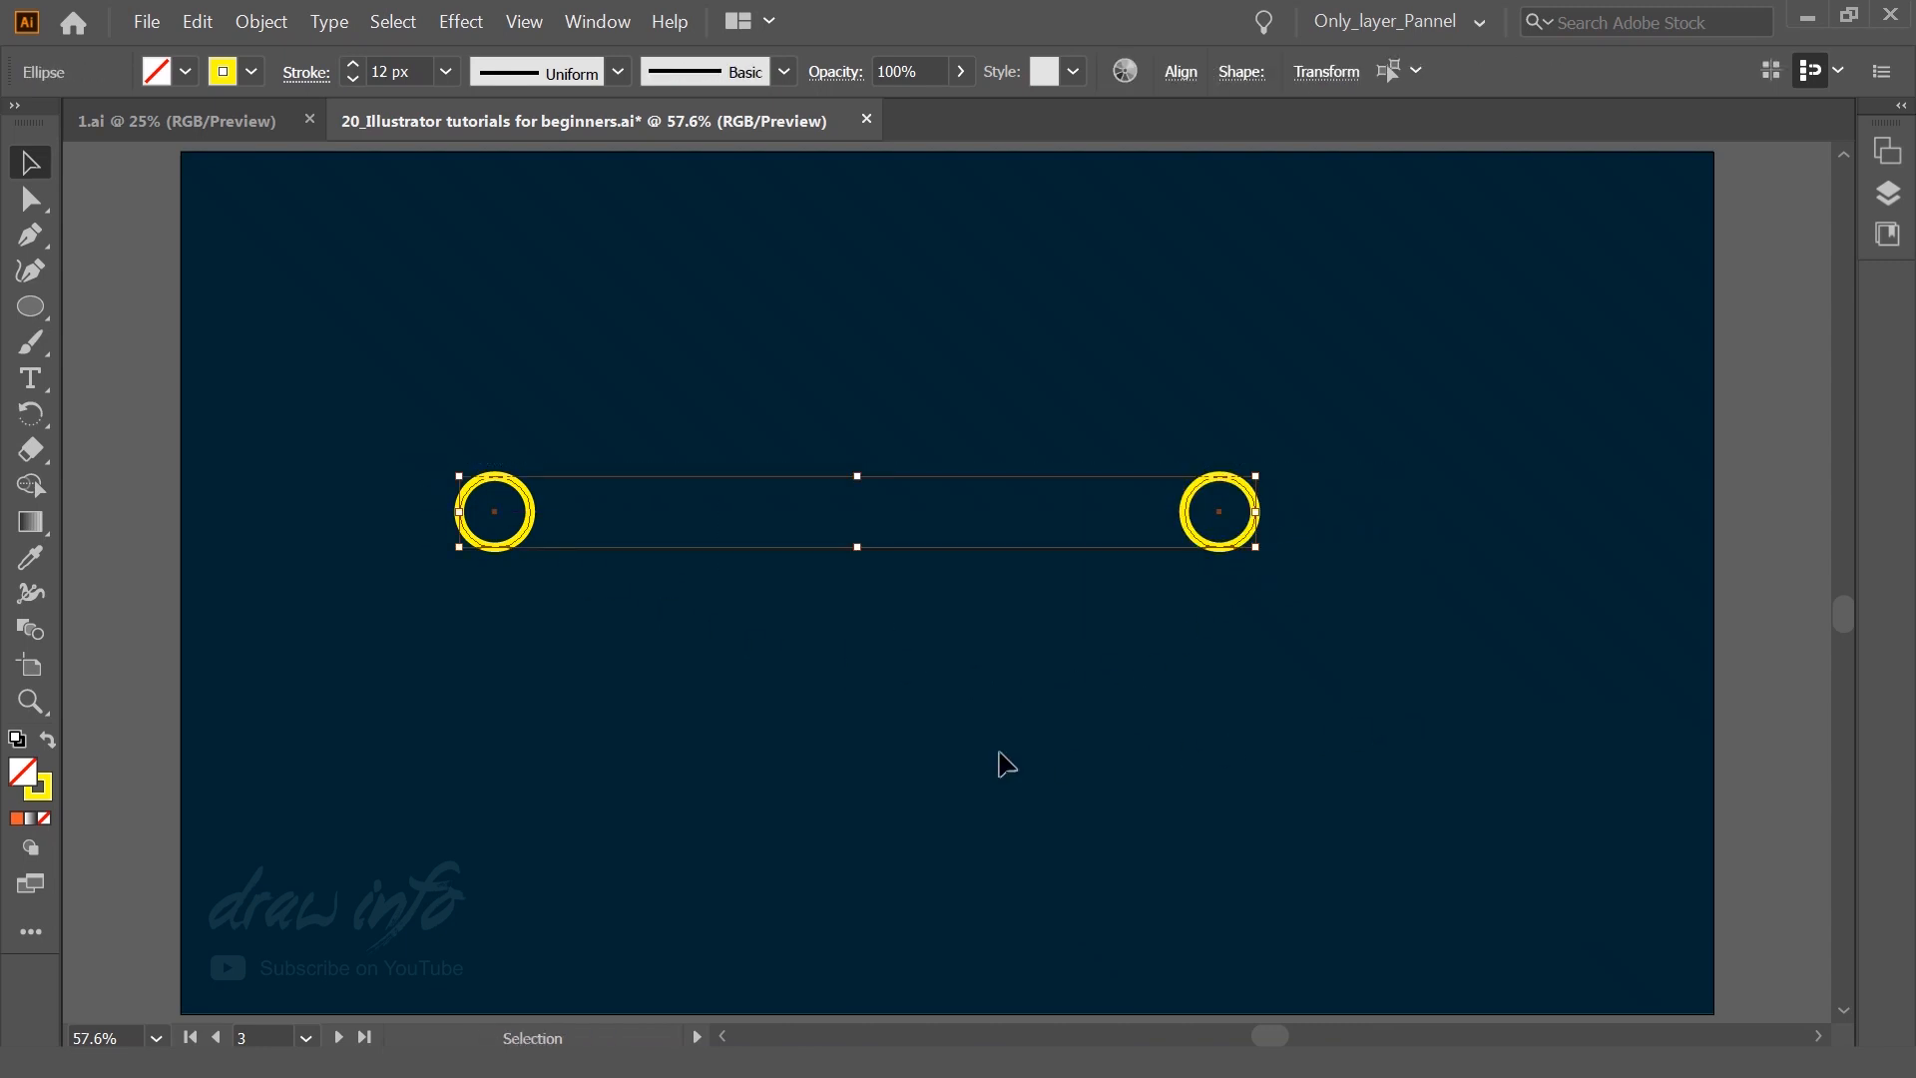
left_click(27, 631)
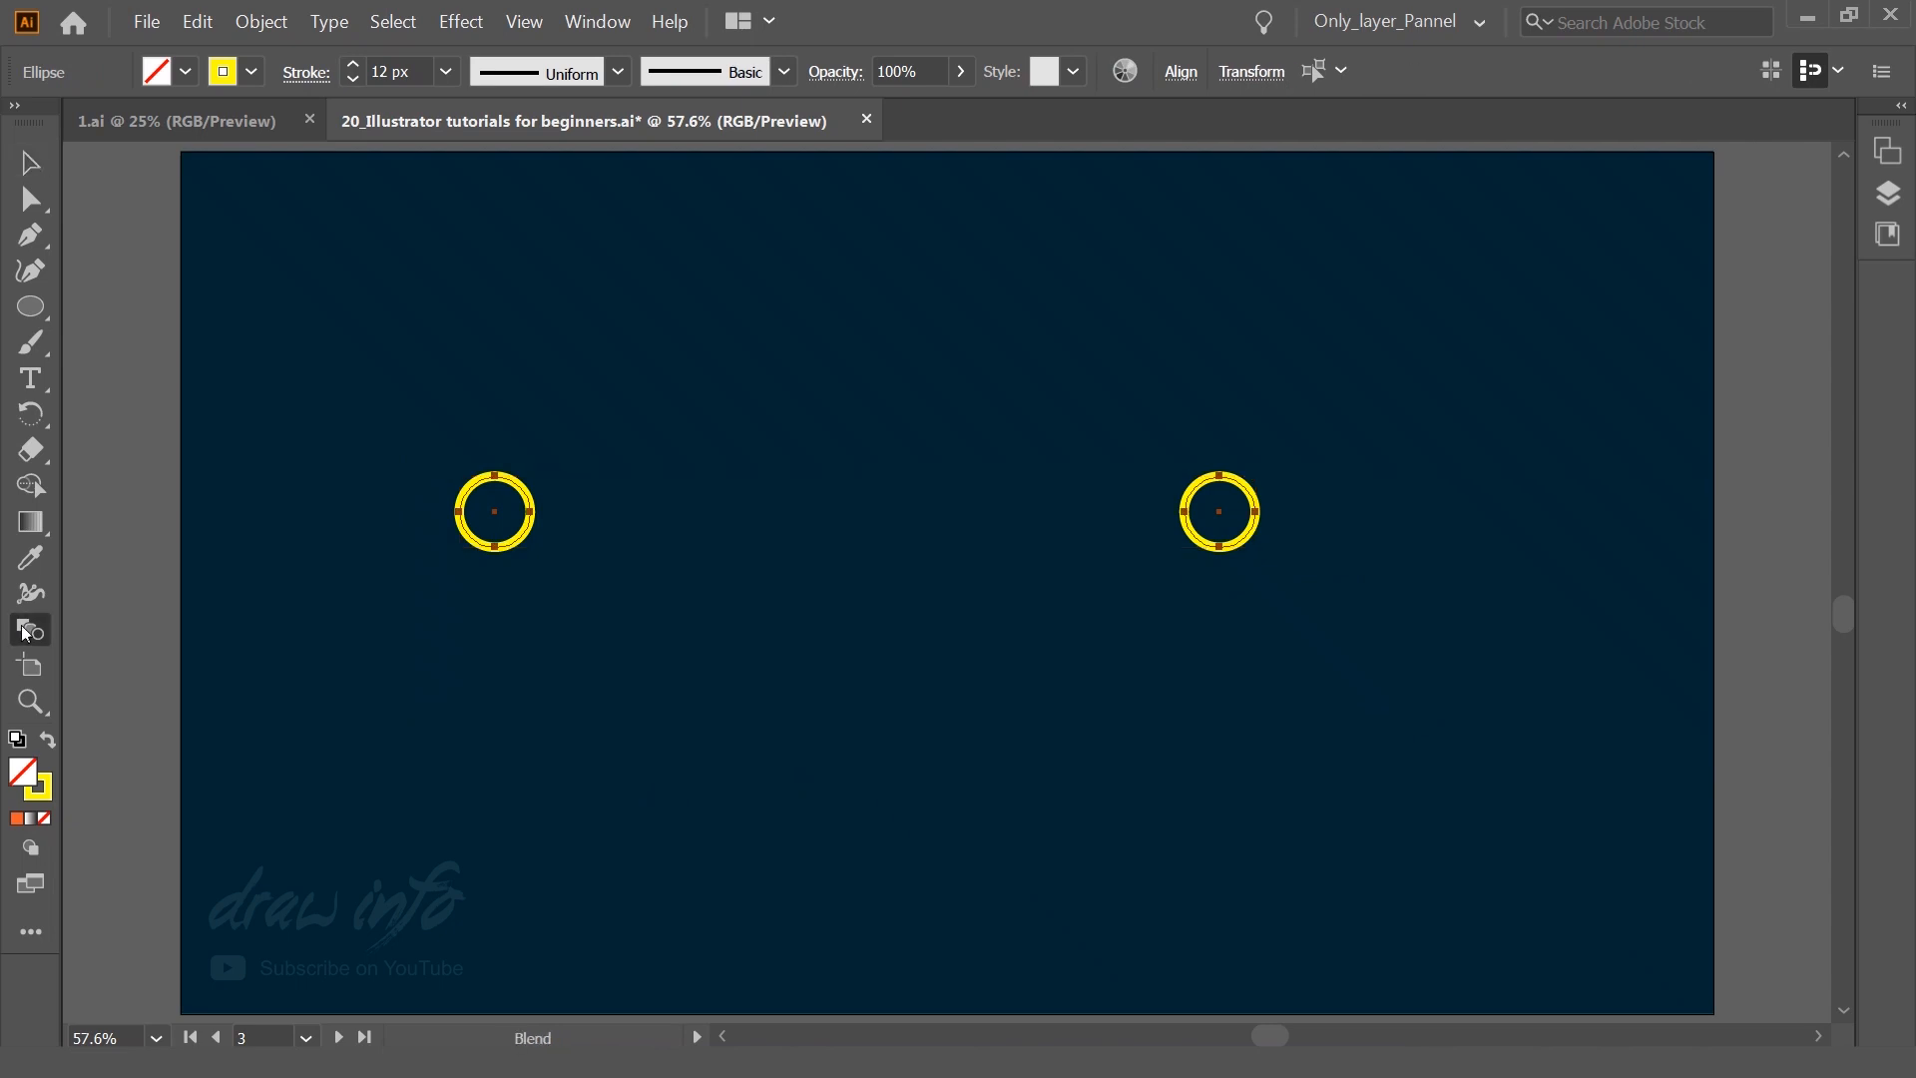
left_click(496, 516)
left_click(1221, 511)
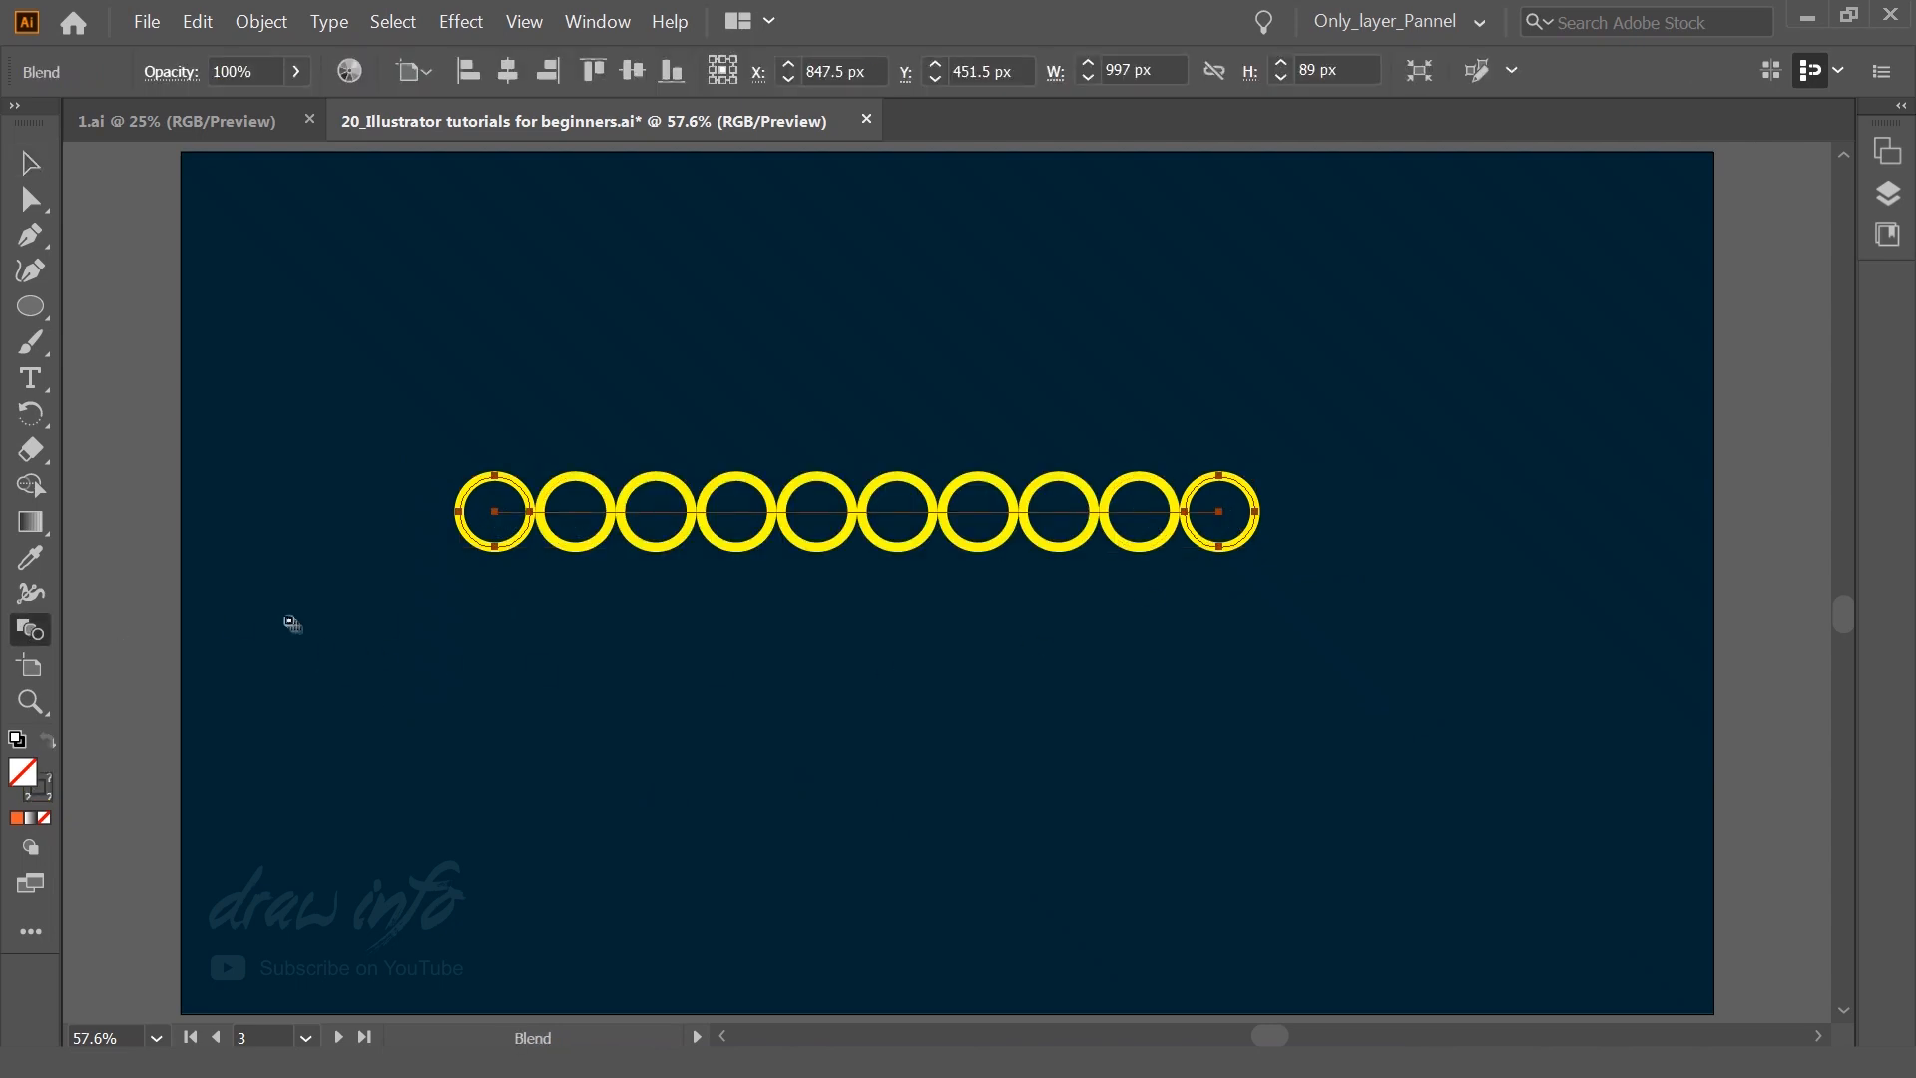
left_click(30, 166)
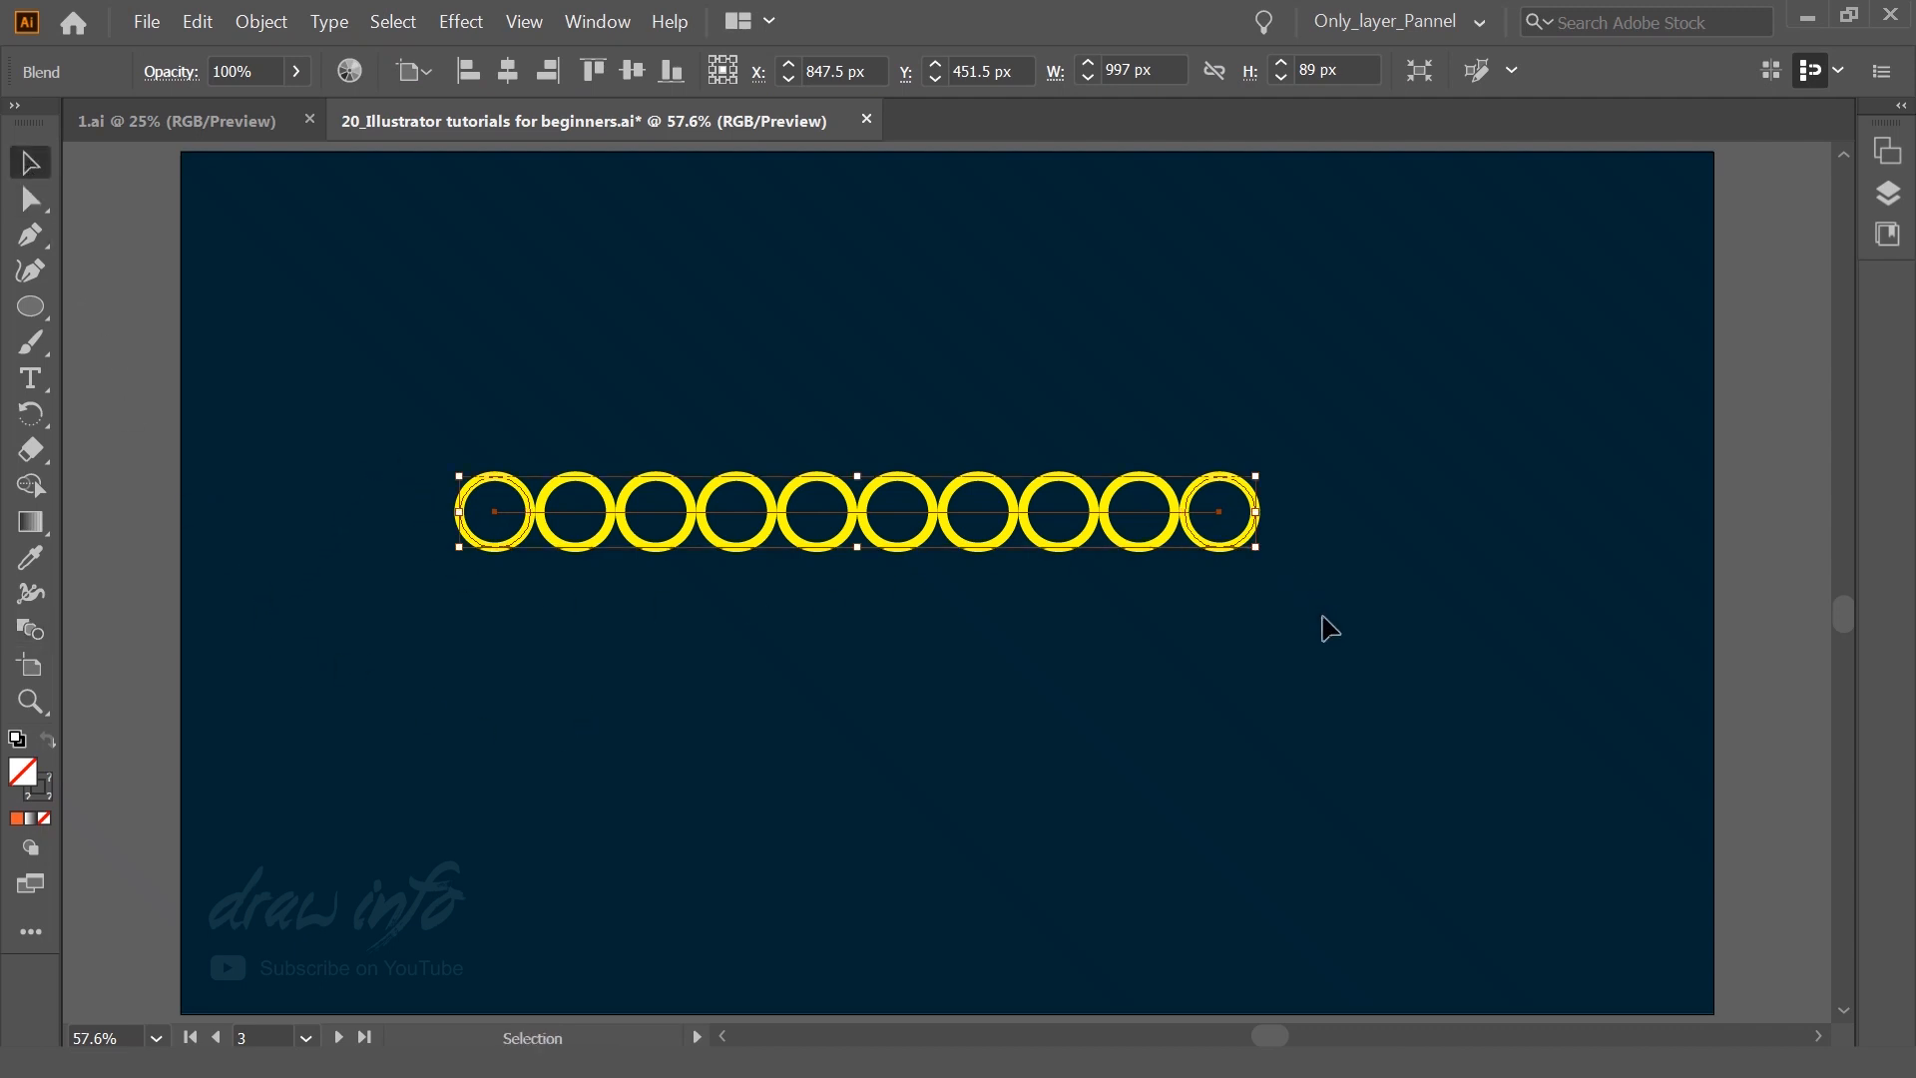
Step: Move the blended row of circles up towards the artboard's upper edge and deselect it
left_click(1140, 721)
left_click_drag(1009, 529, 1016, 390)
left_click(1014, 619)
Step: Draw an open wavy path with four anchor points below the circles using the Pen tool, and deselect it
left_click(30, 307)
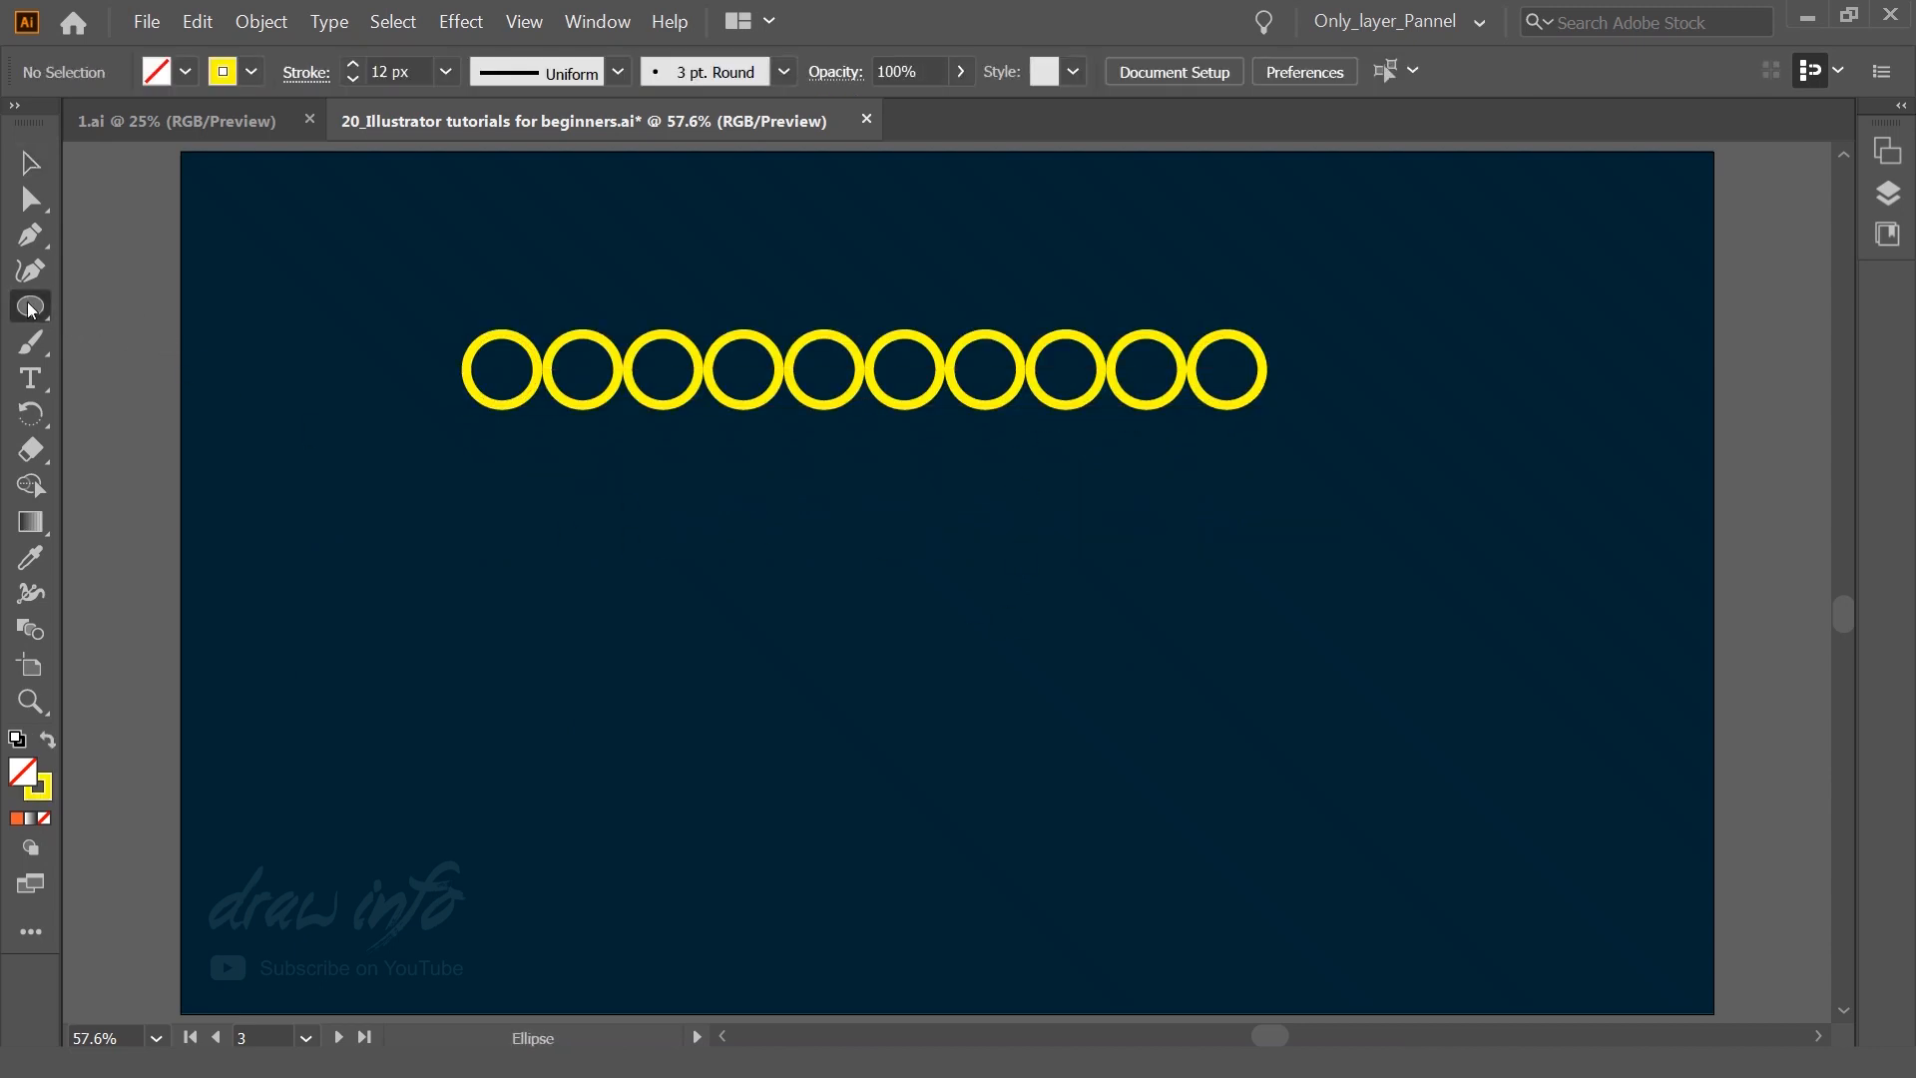
left_click(30, 310)
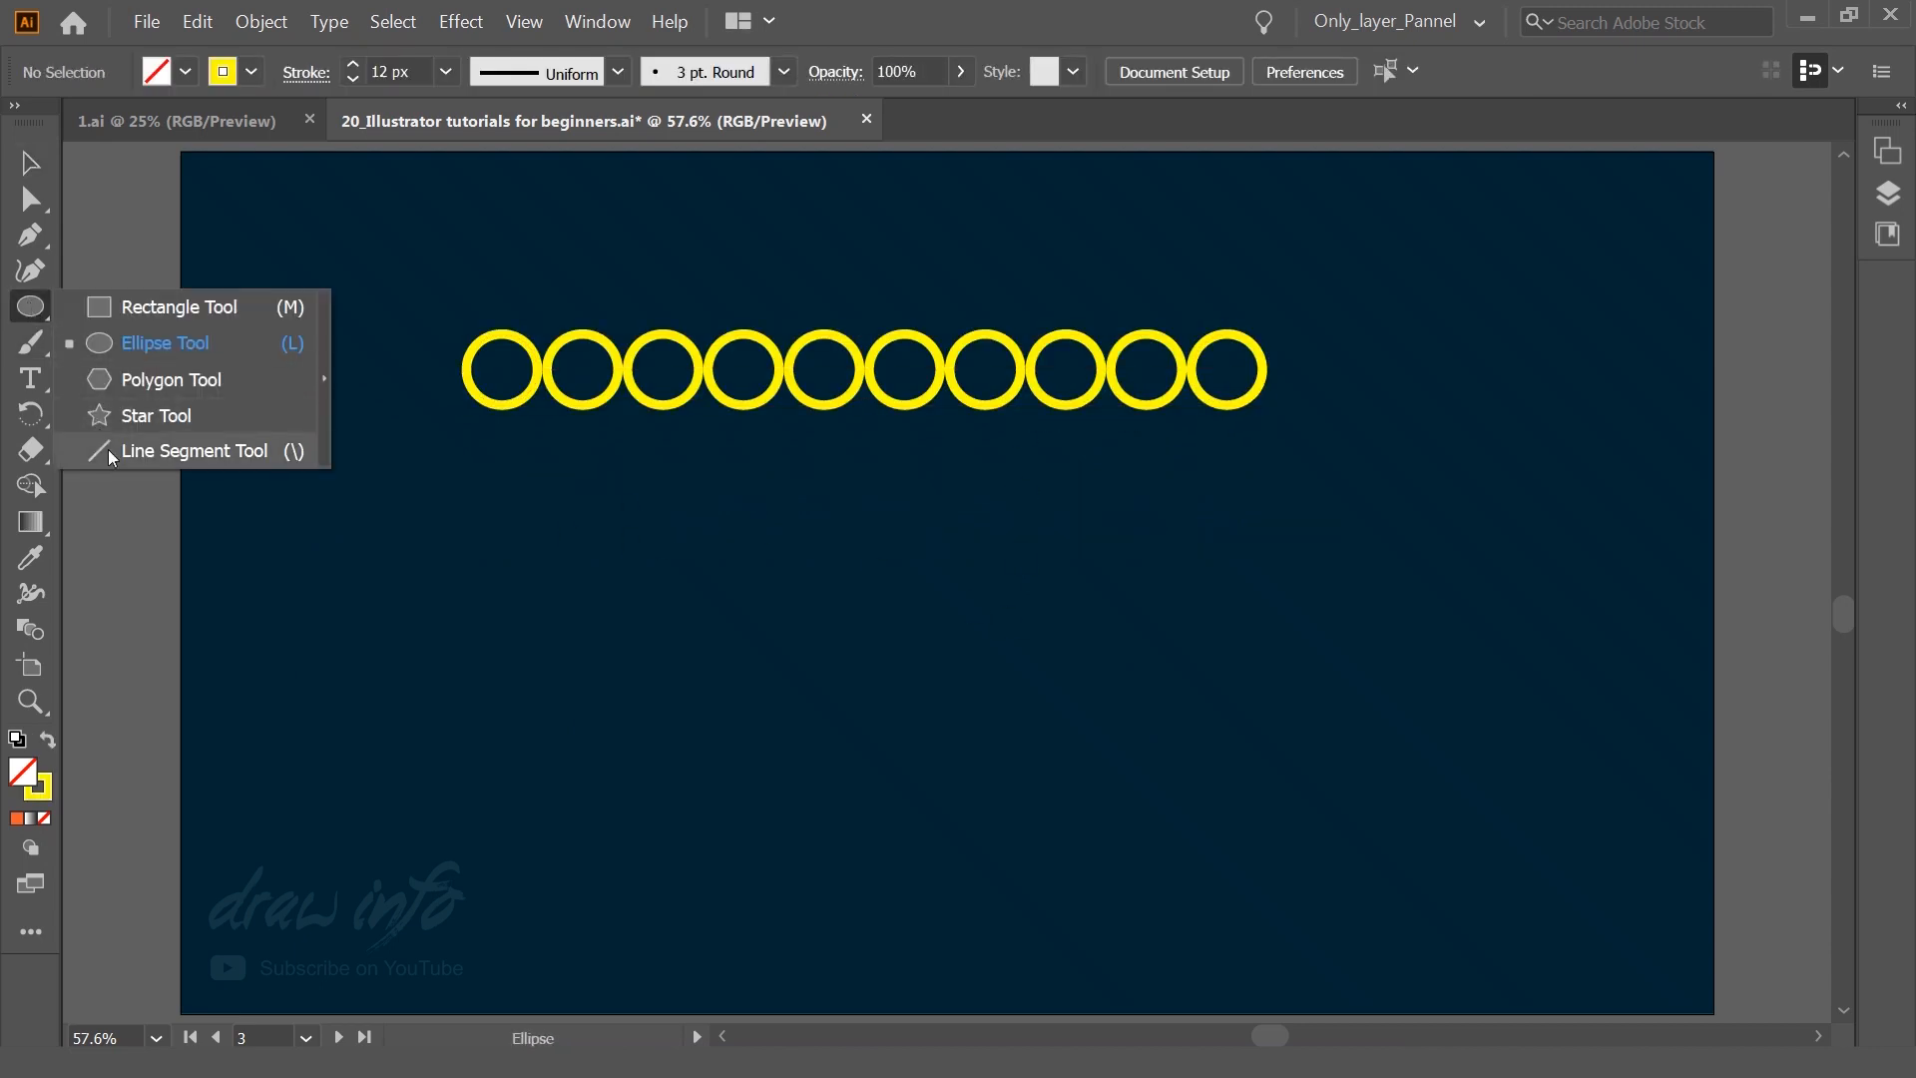
key("p")
left_click(366, 772)
mouse_move(566, 616)
left_mouse_down()
mouse_move(738, 680)
mouse_move(764, 644)
left_mouse_up()
left_click_drag(1056, 772, 1129, 717)
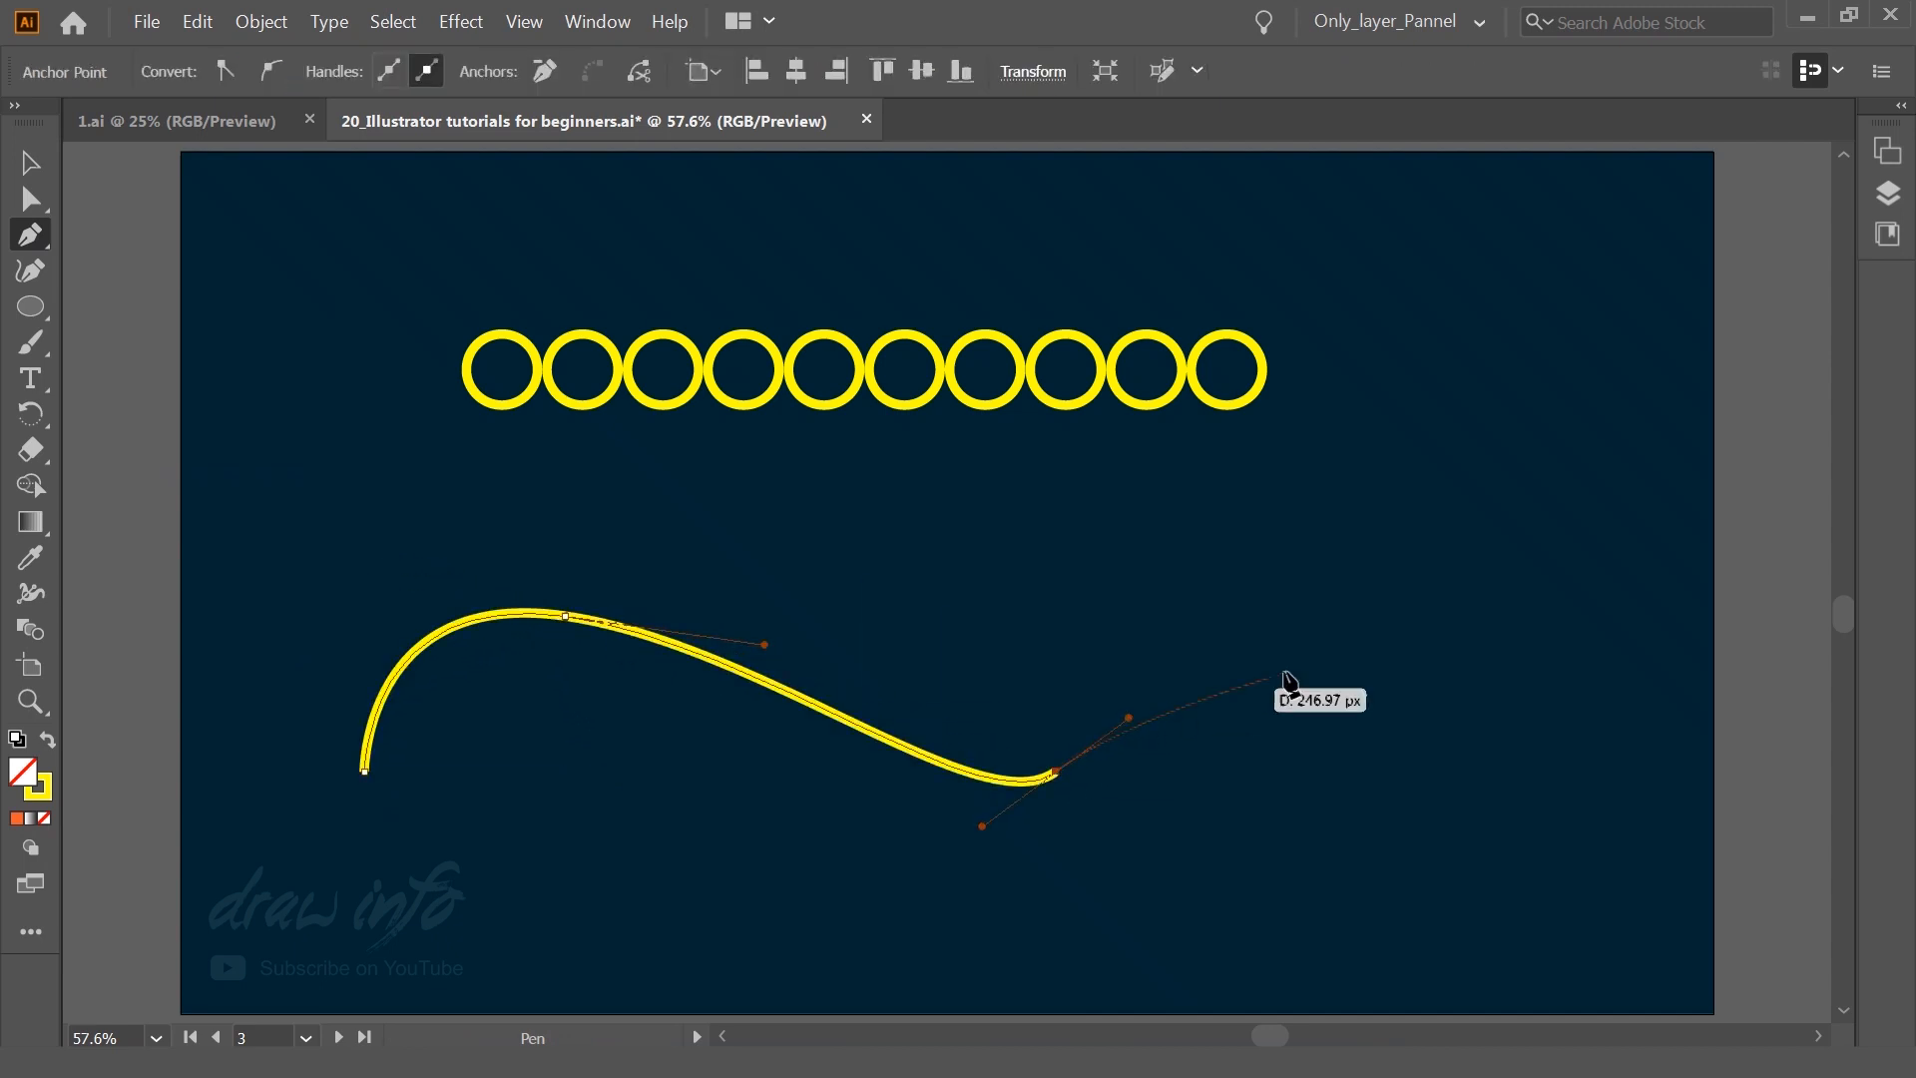
left_click_drag(1449, 532, 1562, 620)
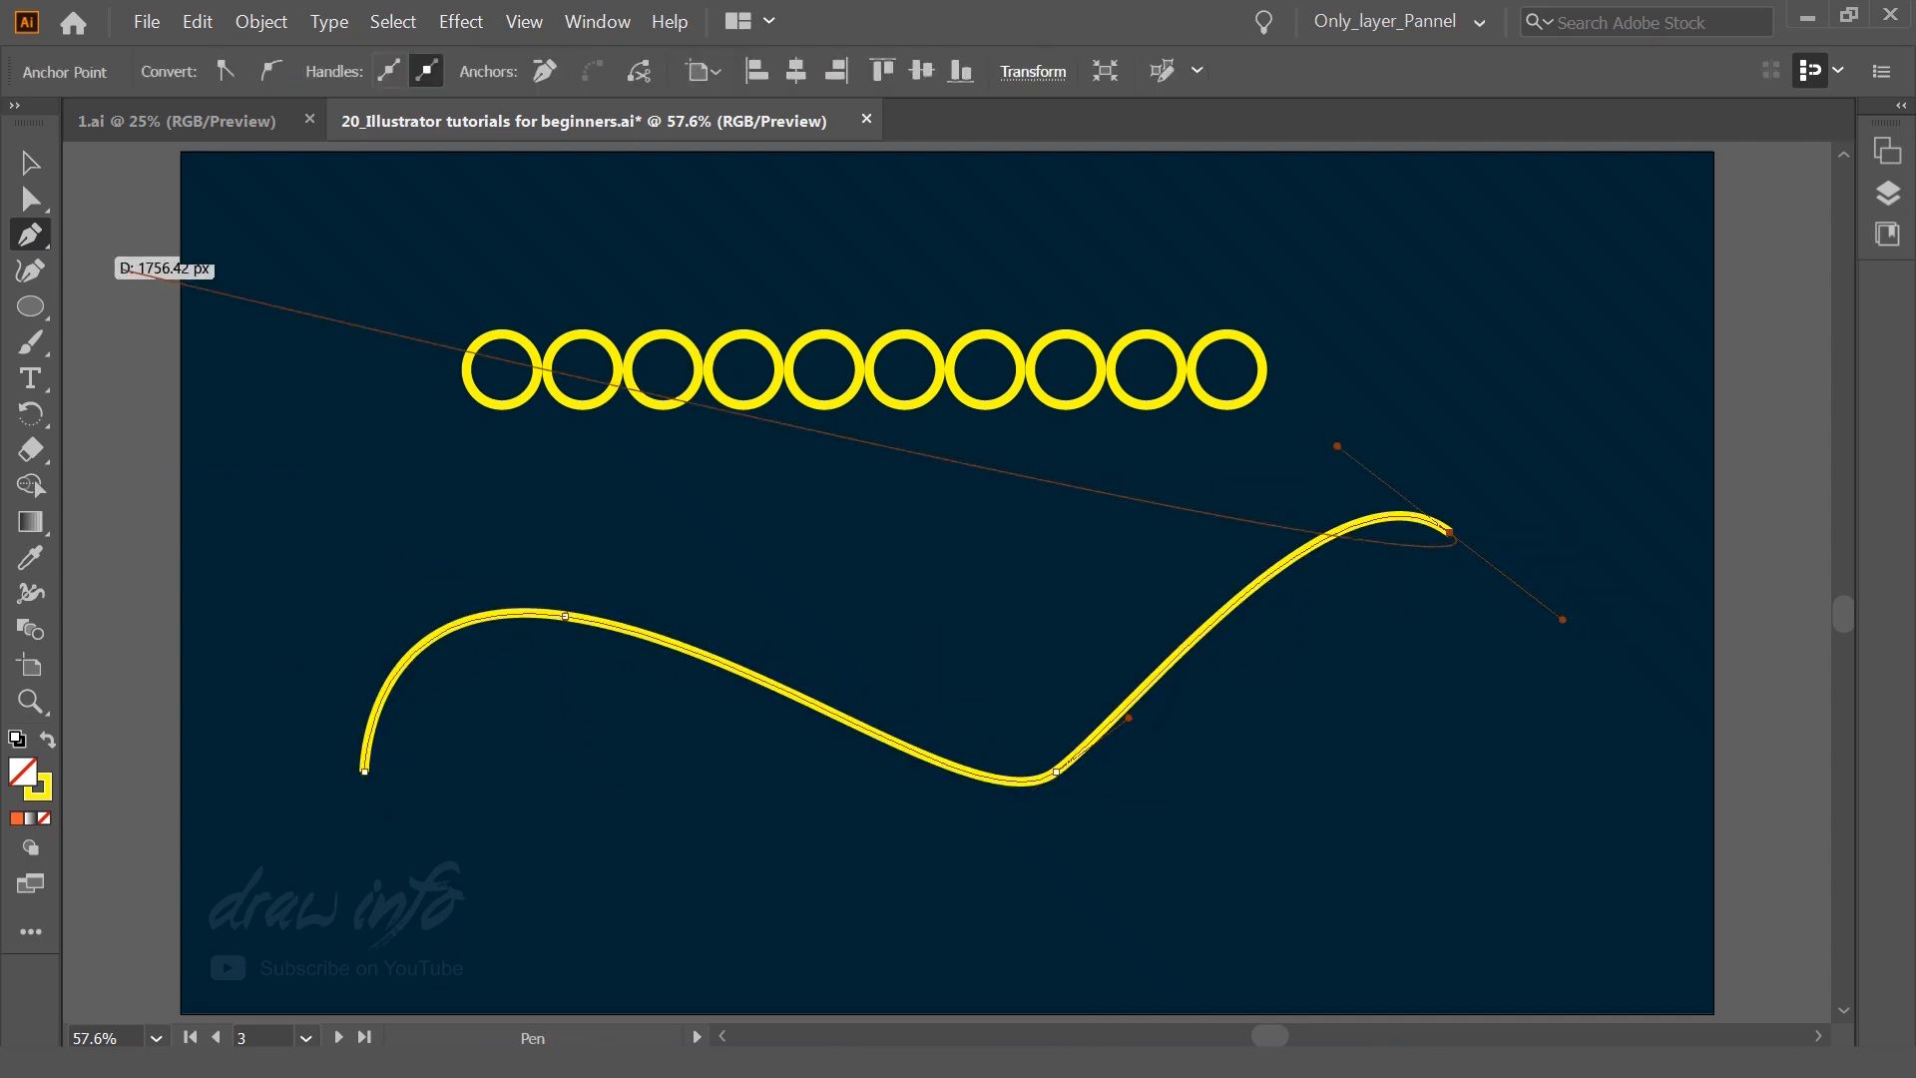
left_click(31, 164)
left_click(608, 685)
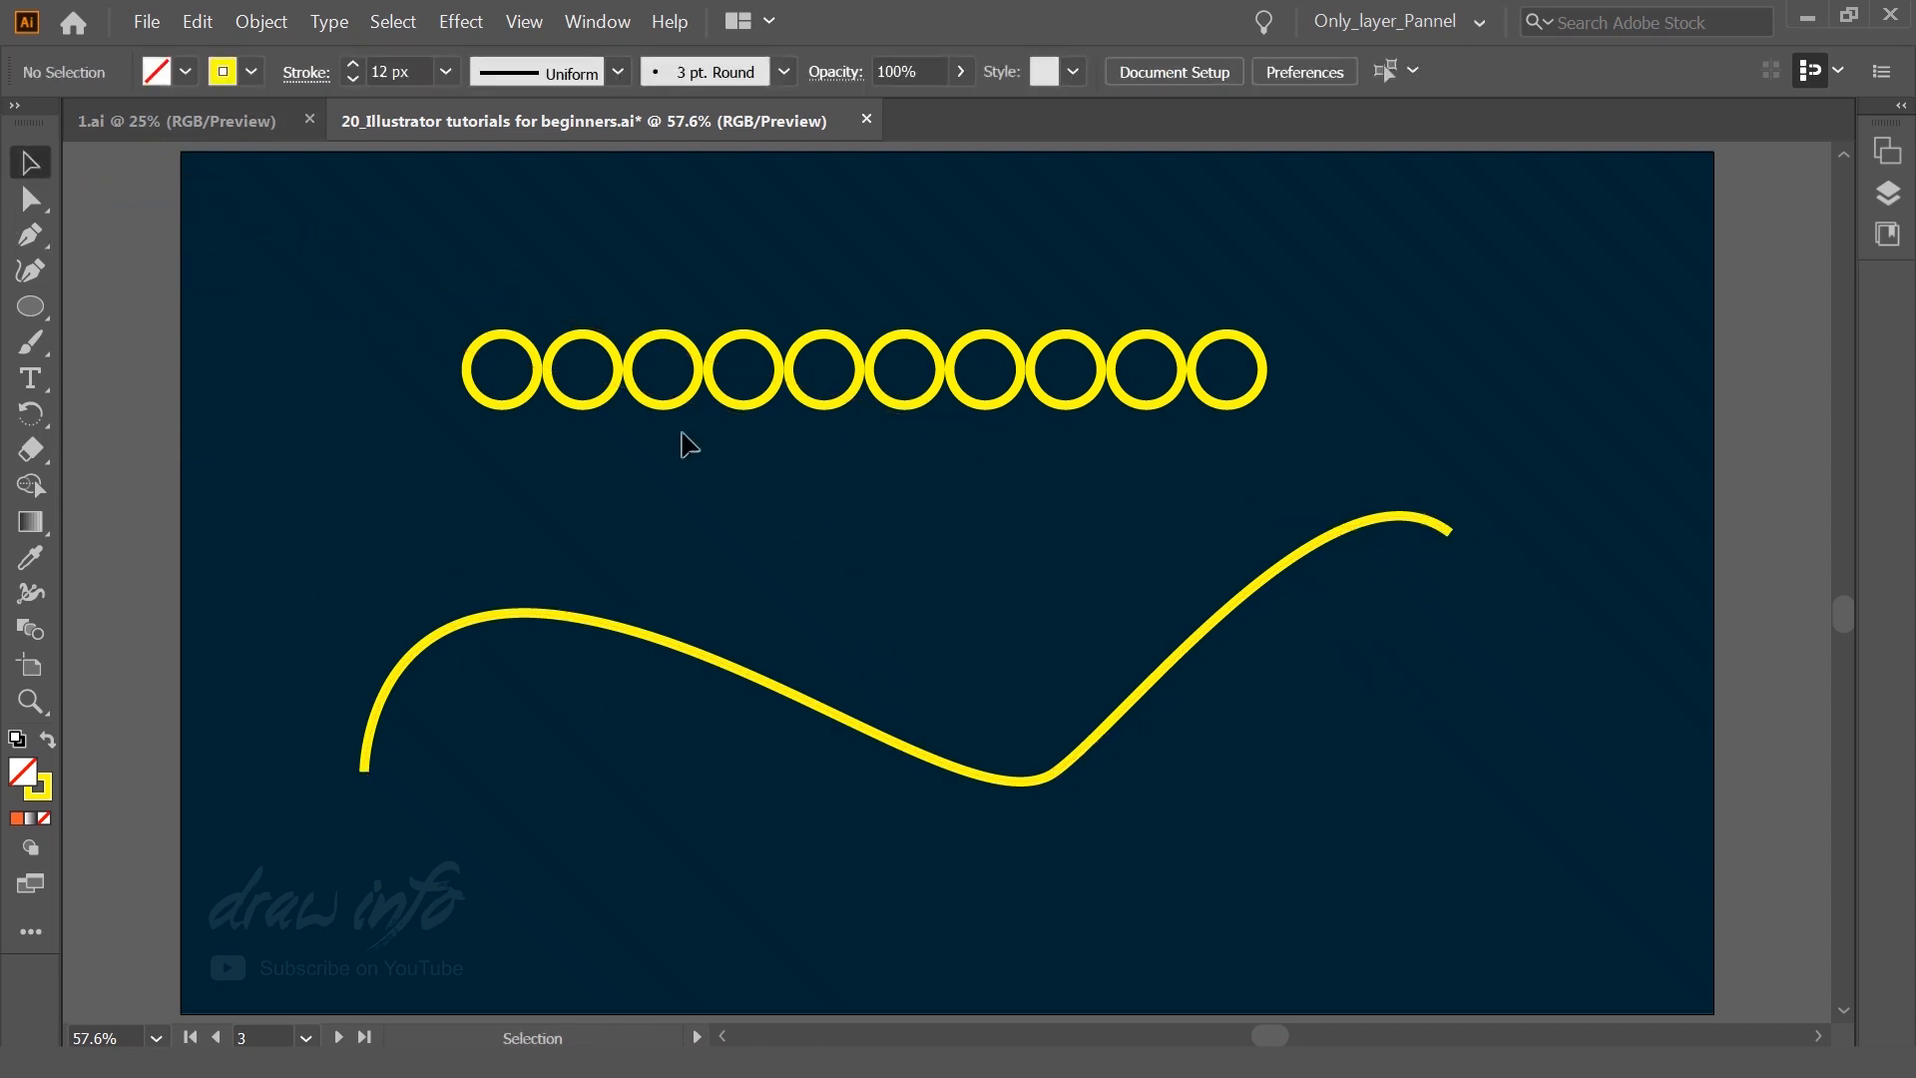
Step: Replace the circle blend's spine with the wavy path and deselect the result
left_click_drag(384, 282, 1377, 919)
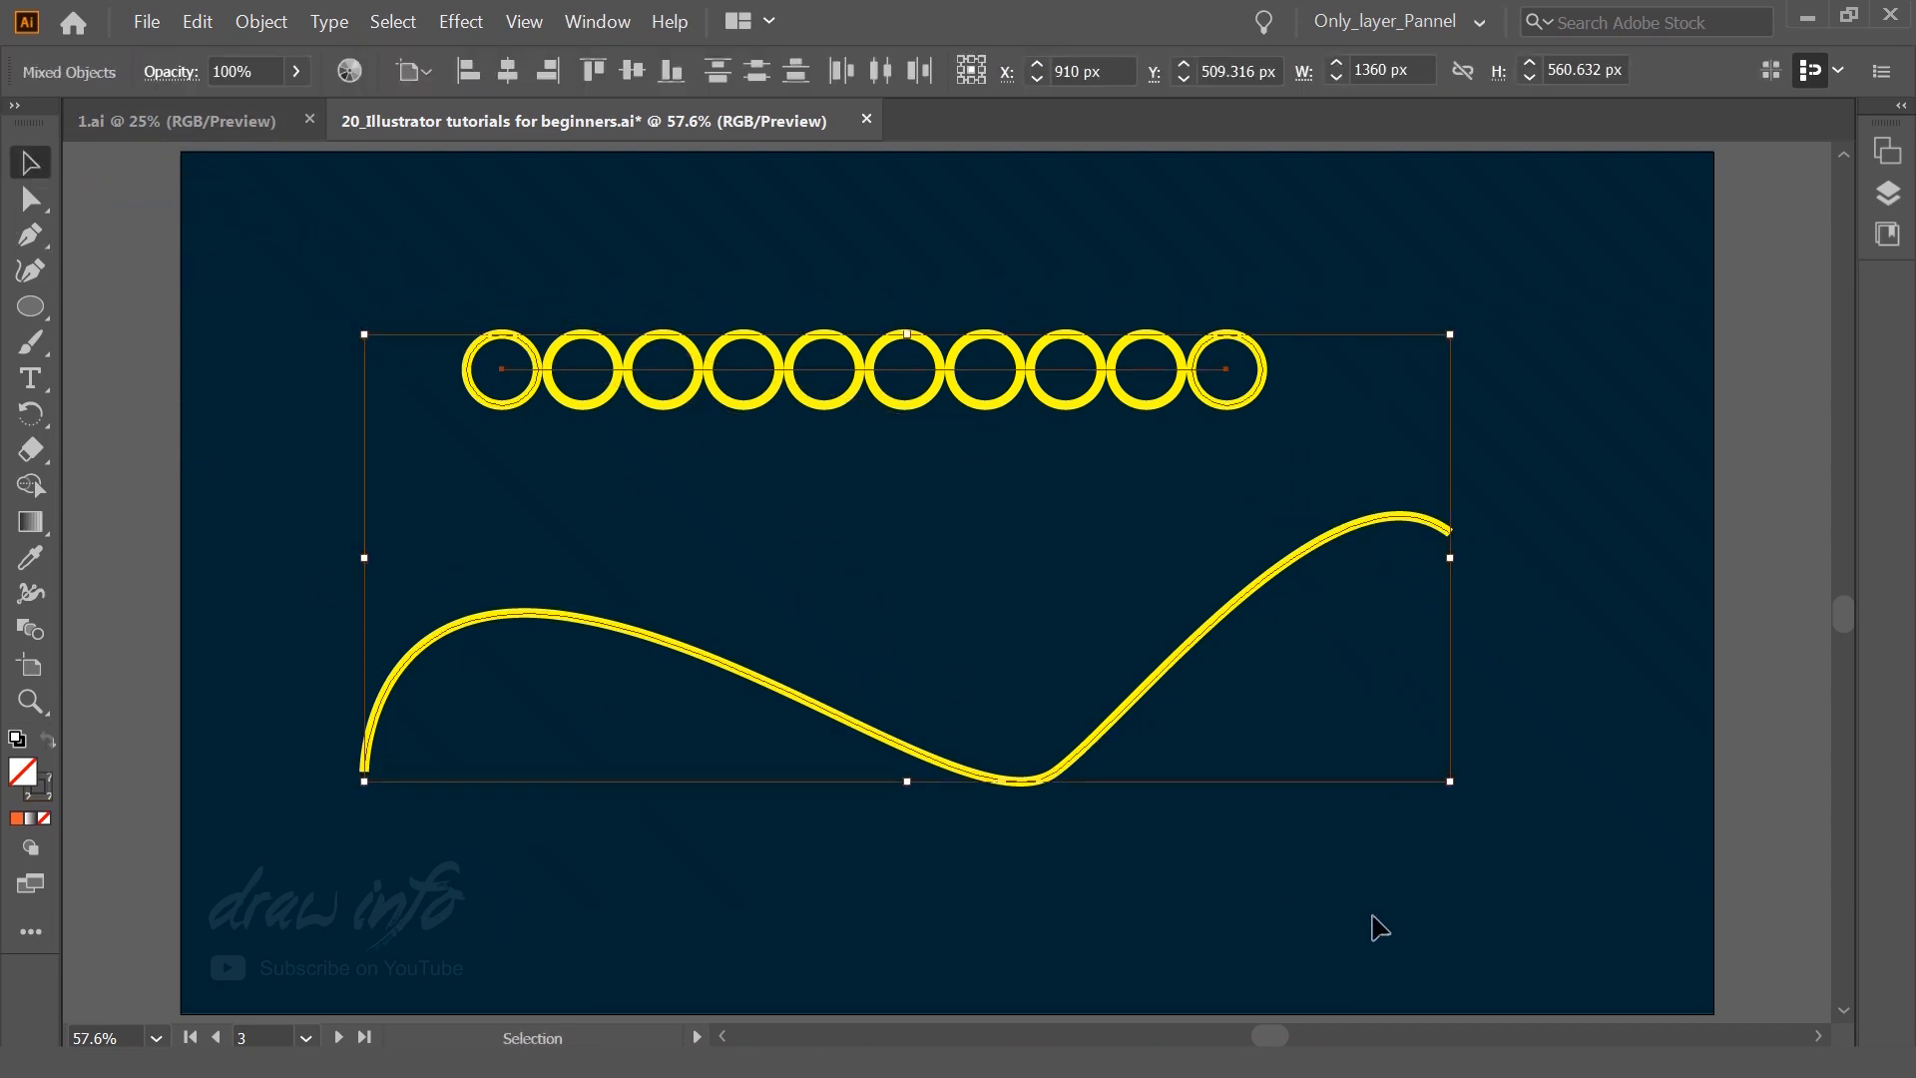
left_click(264, 24)
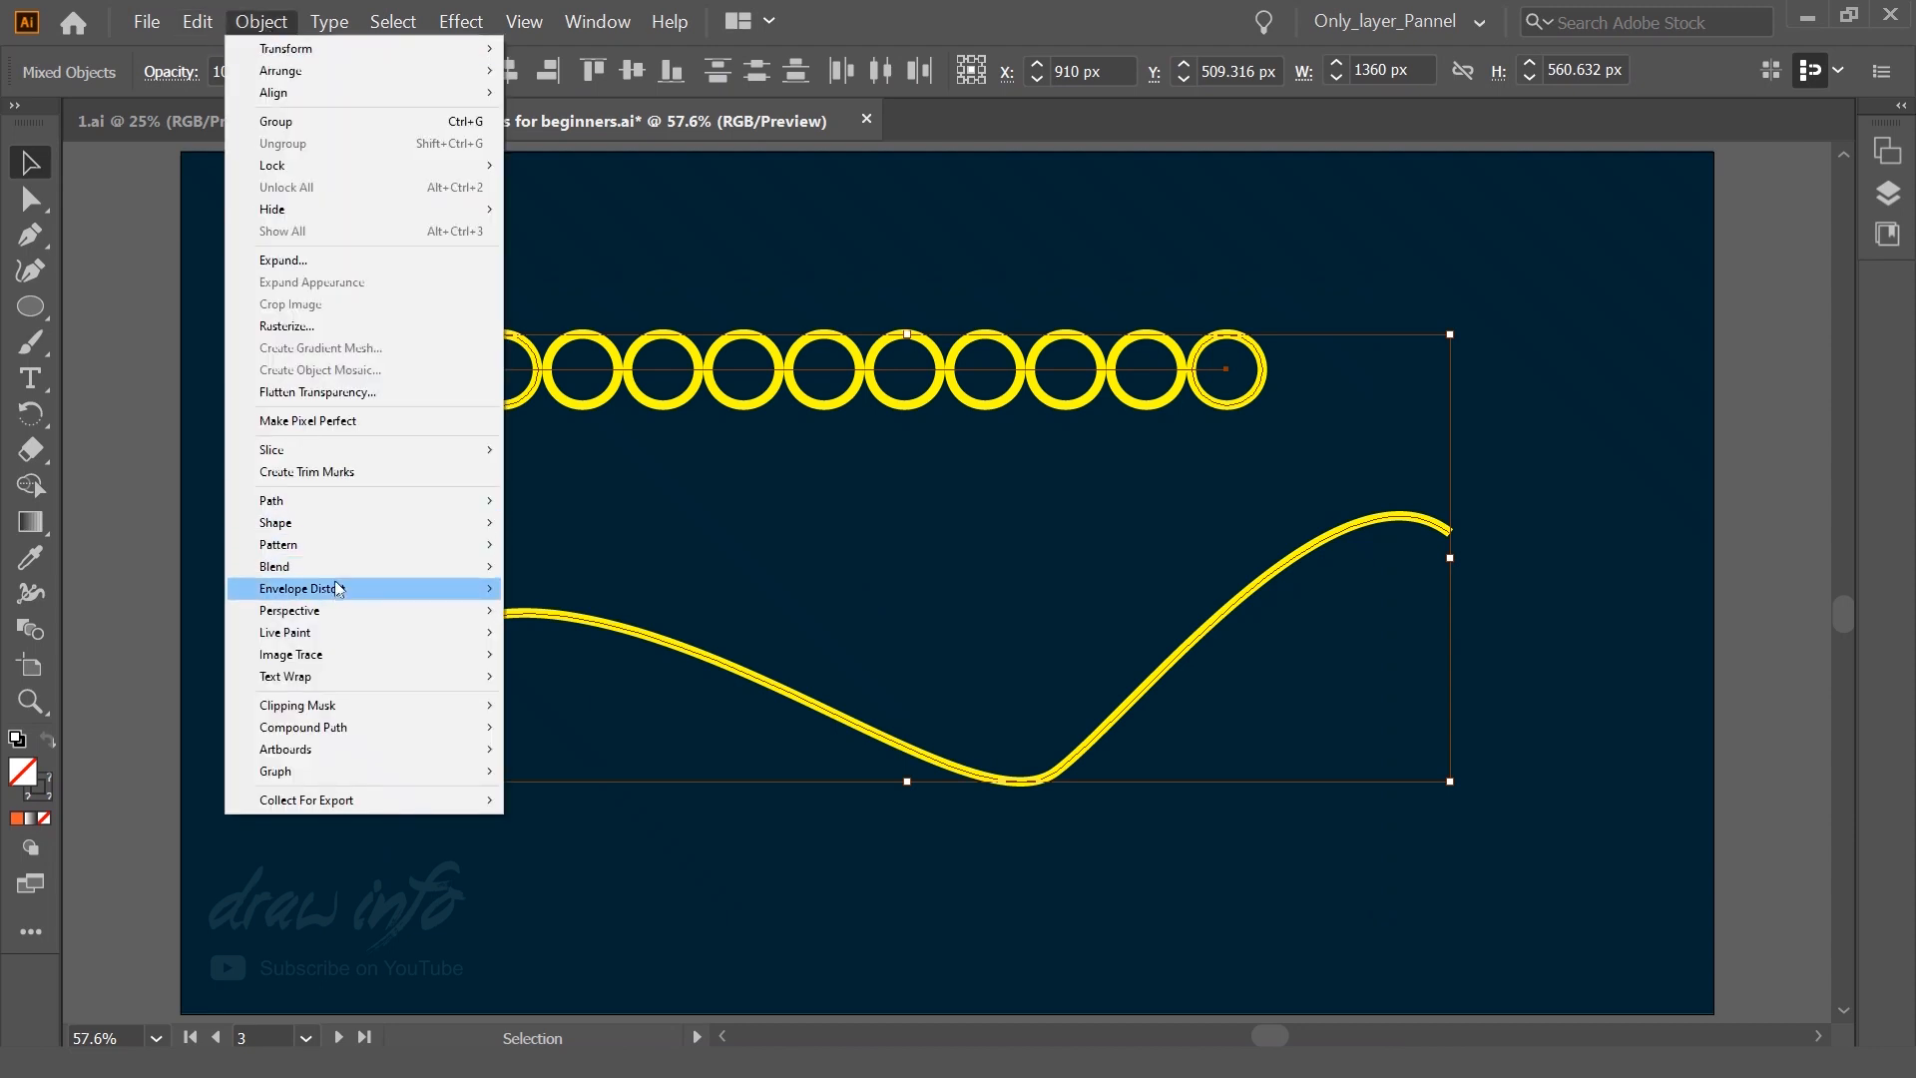
mouse_move(333, 568)
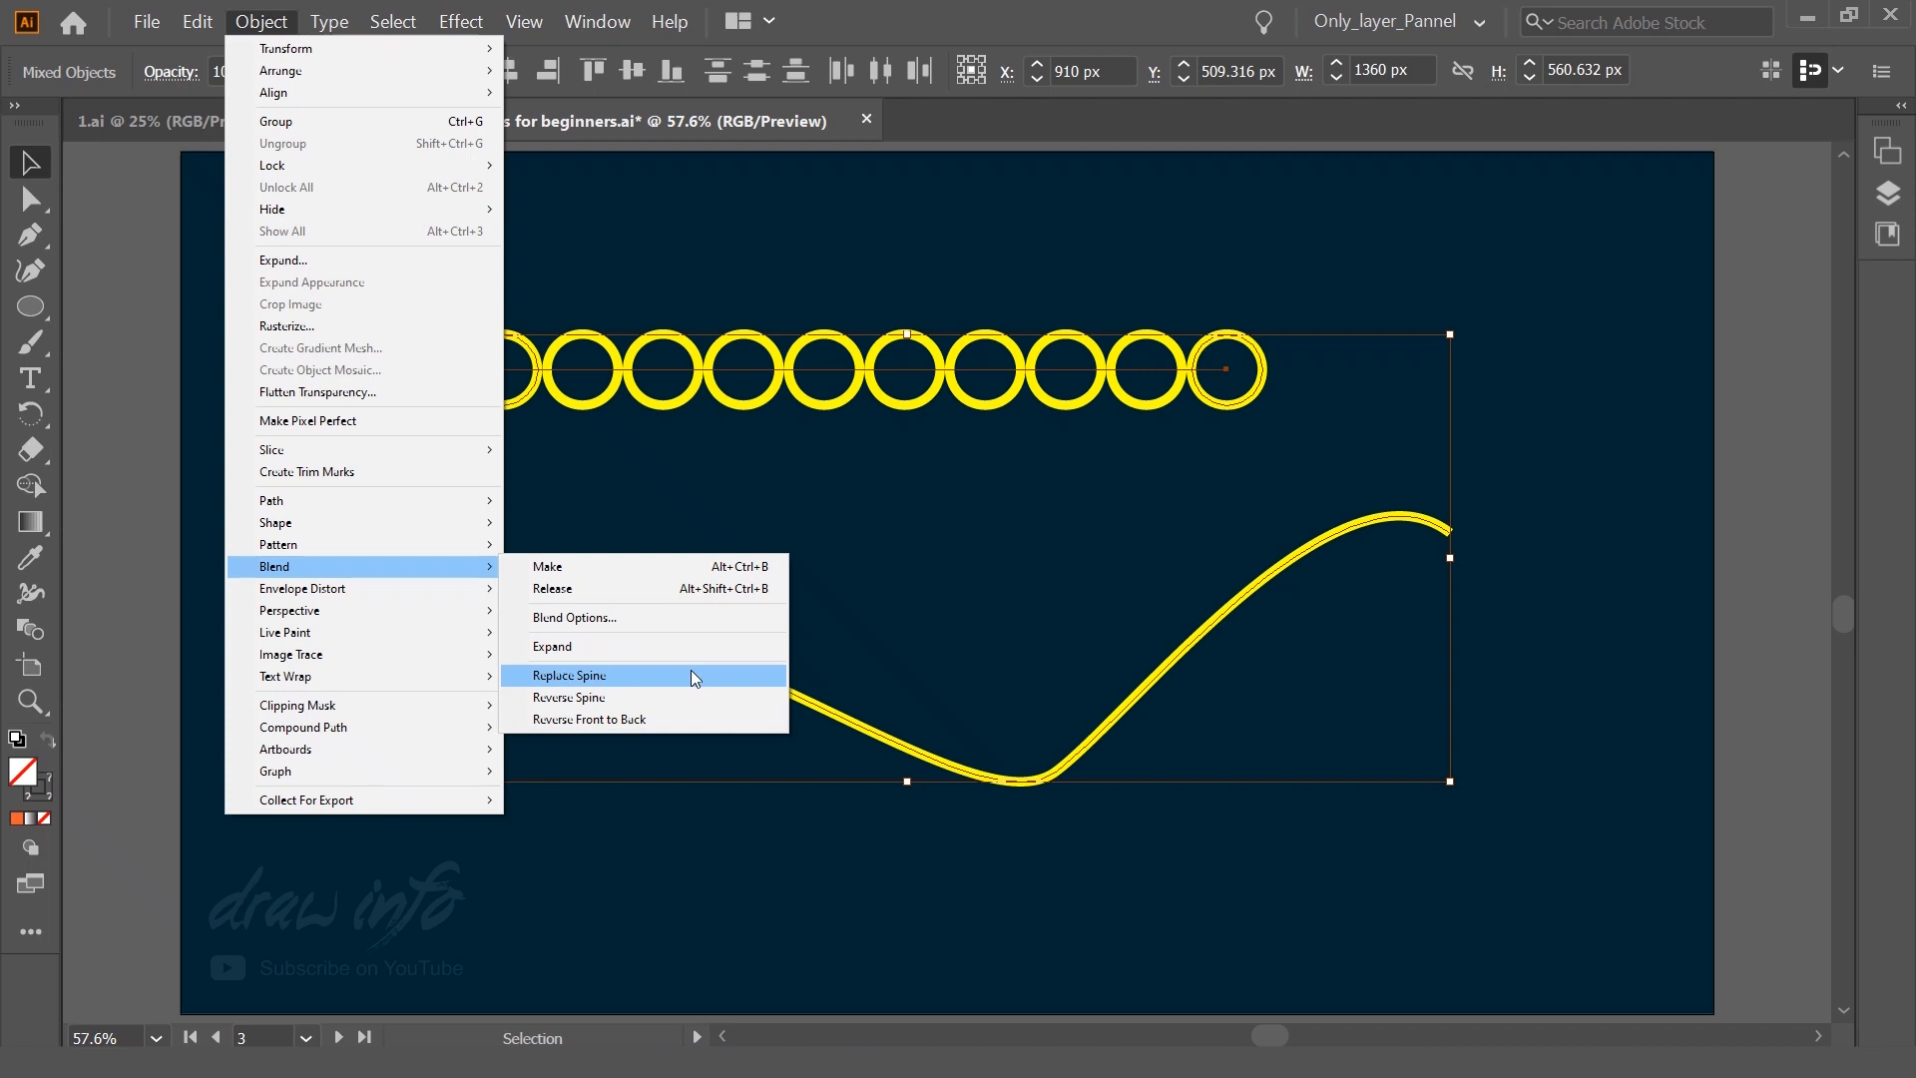
left_click(695, 679)
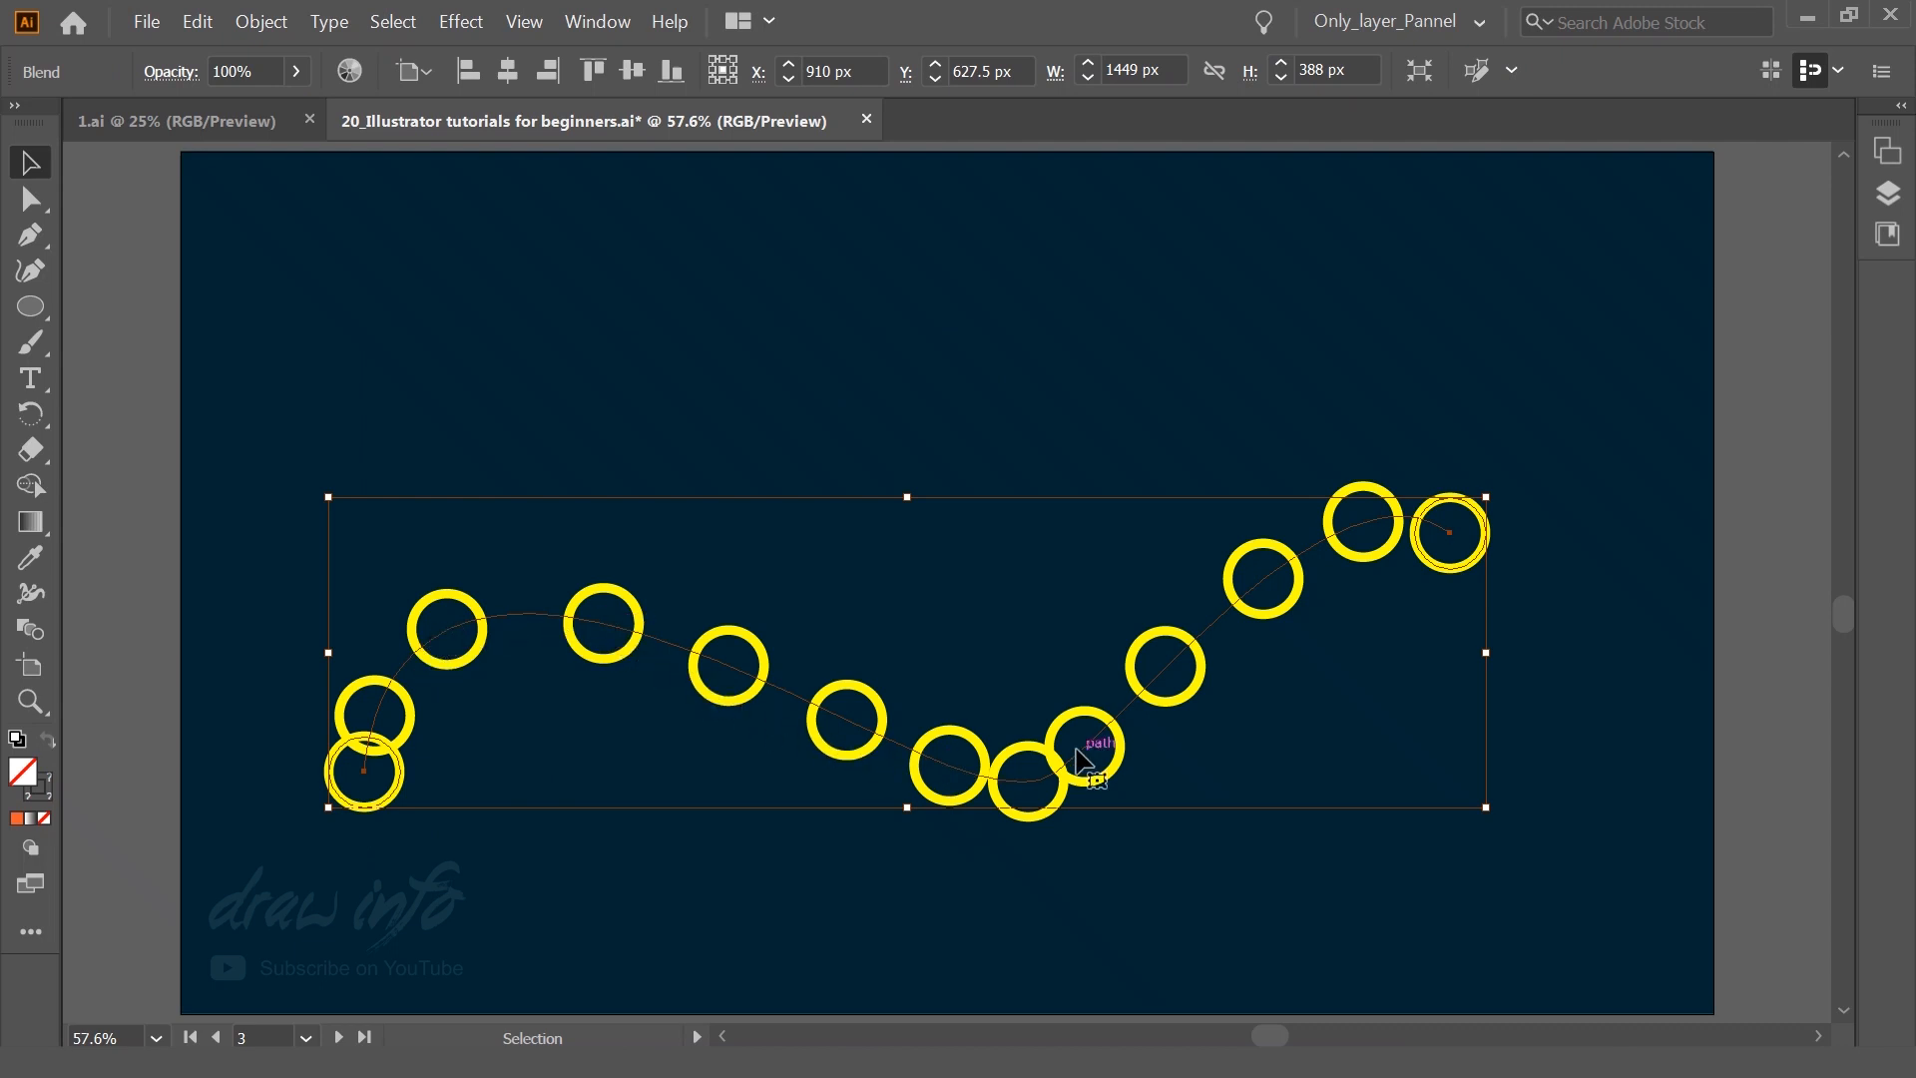
left_click(1352, 774)
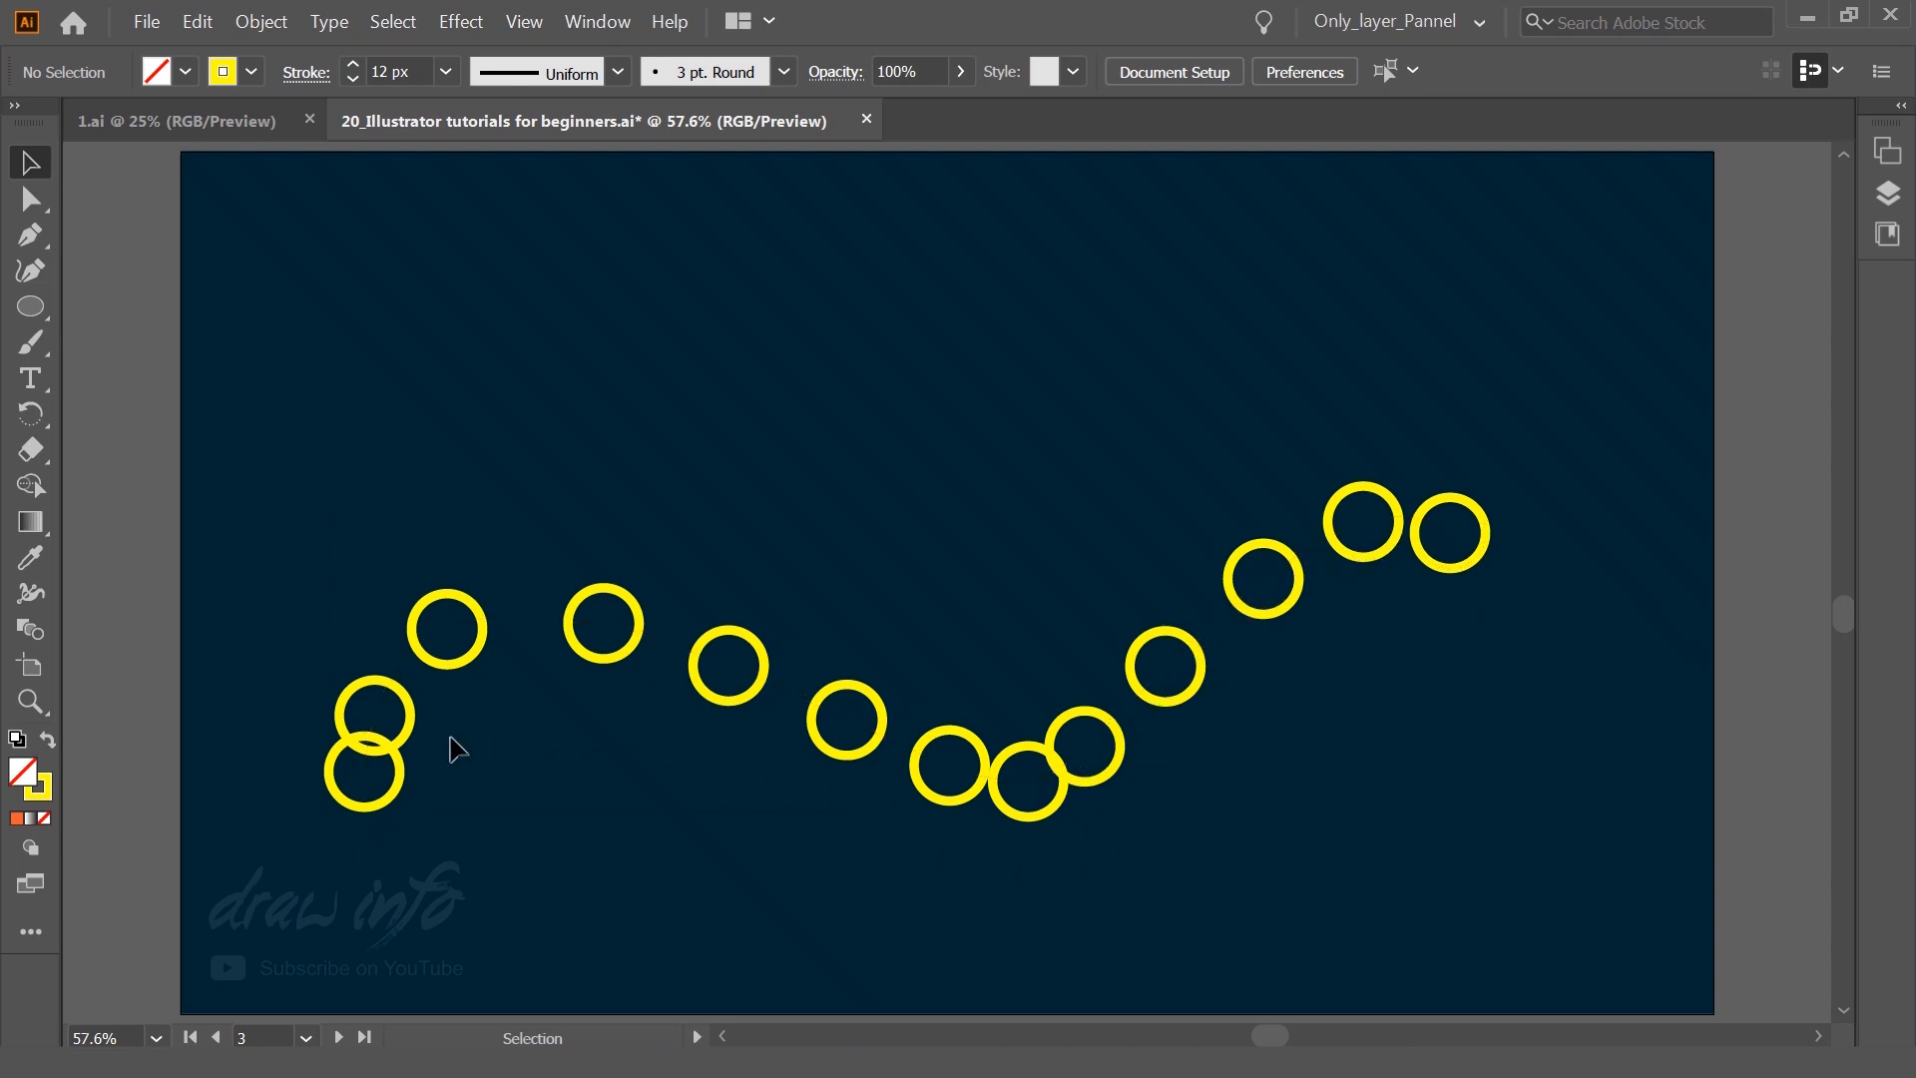
Step: Change the circle blend's spacing to Specified Steps with 5 steps and preview it
left_click(385, 805)
double_click(30, 629)
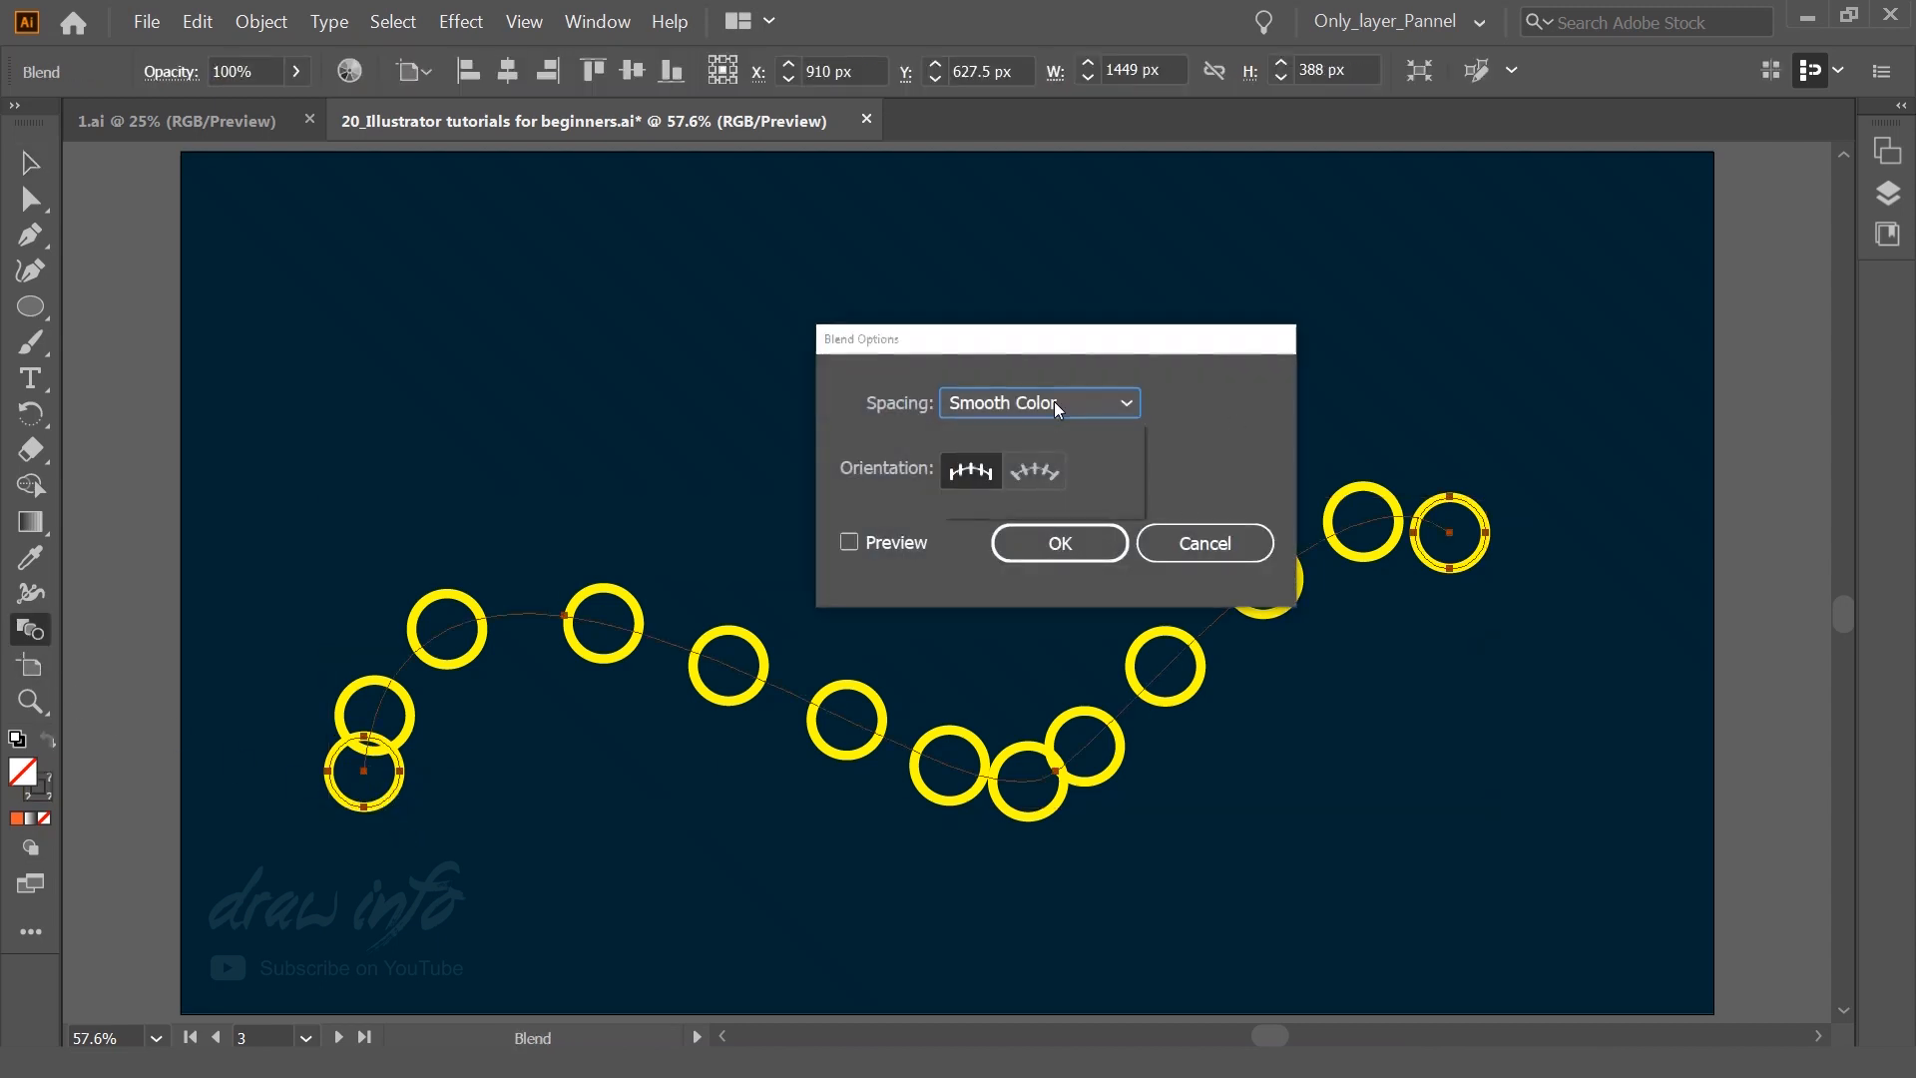
left_click(1054, 401)
left_click(1058, 471)
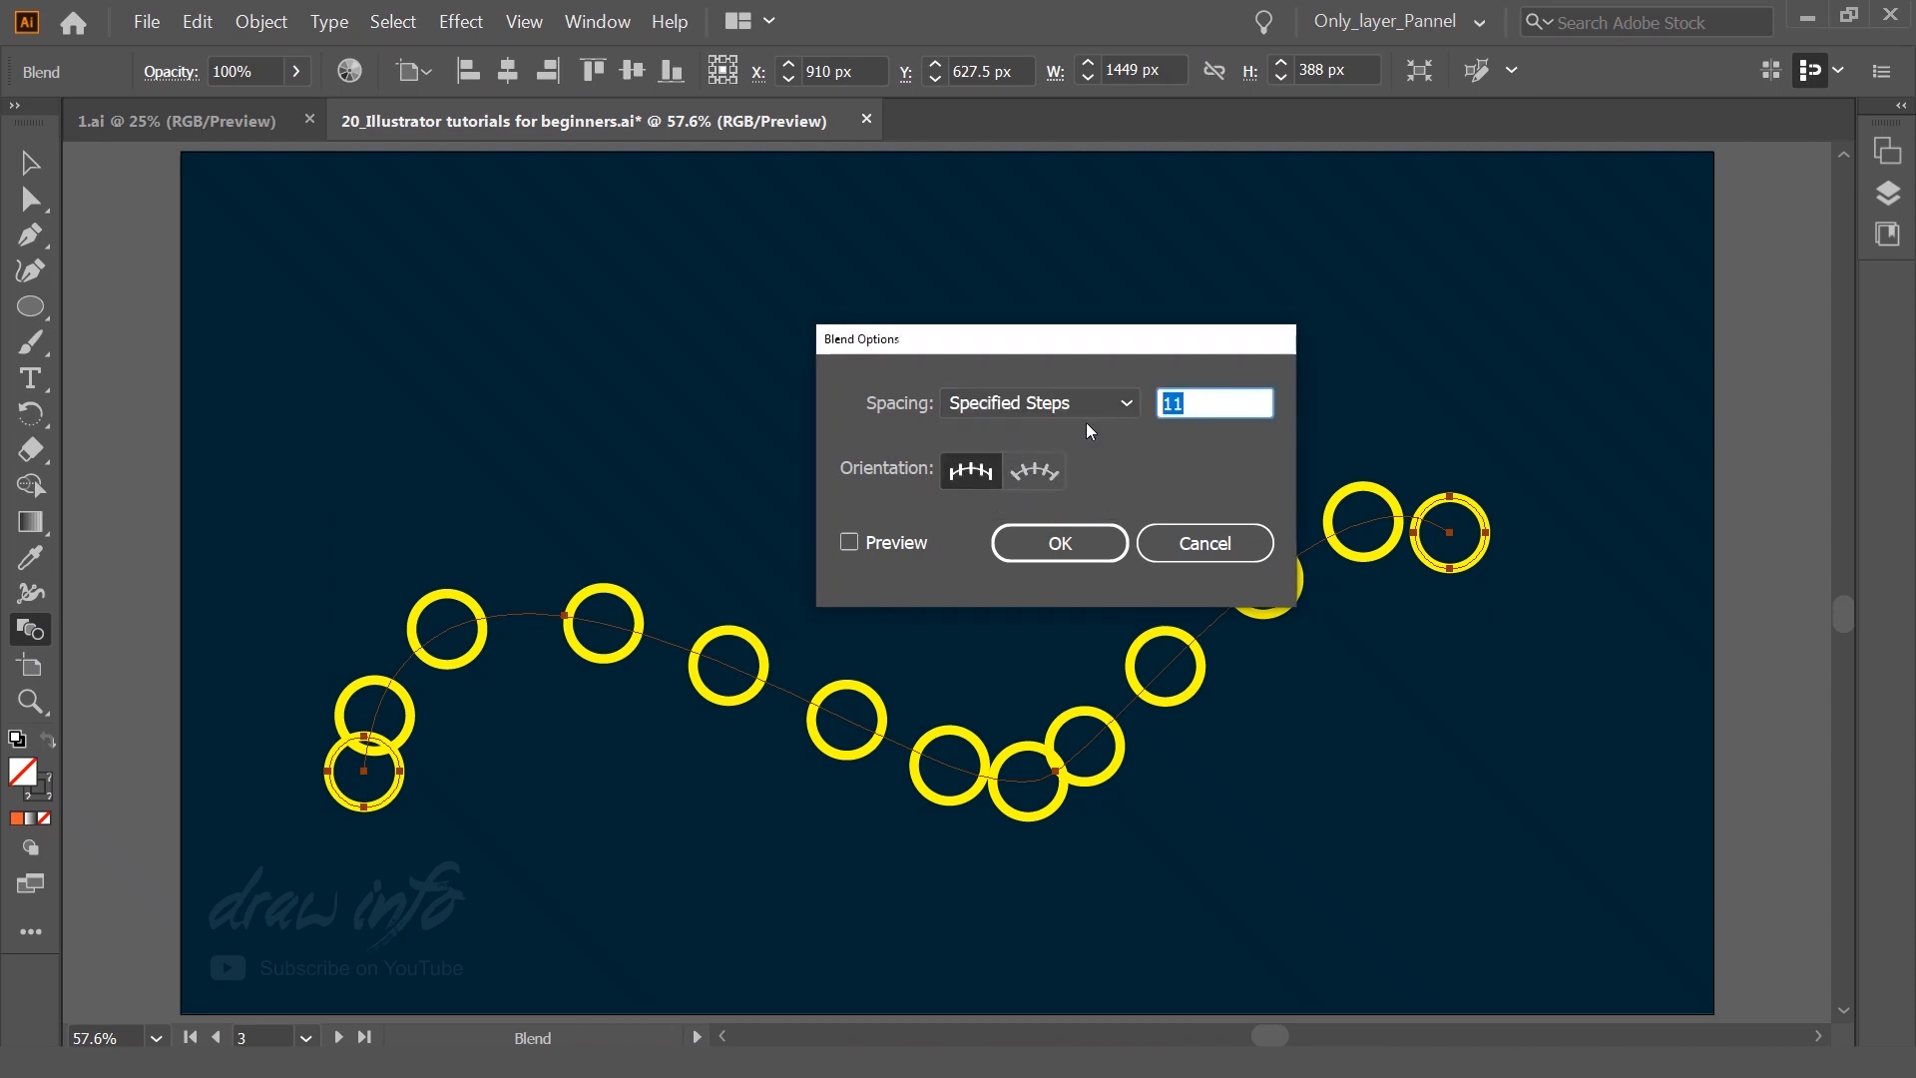
type("5")
left_click(901, 541)
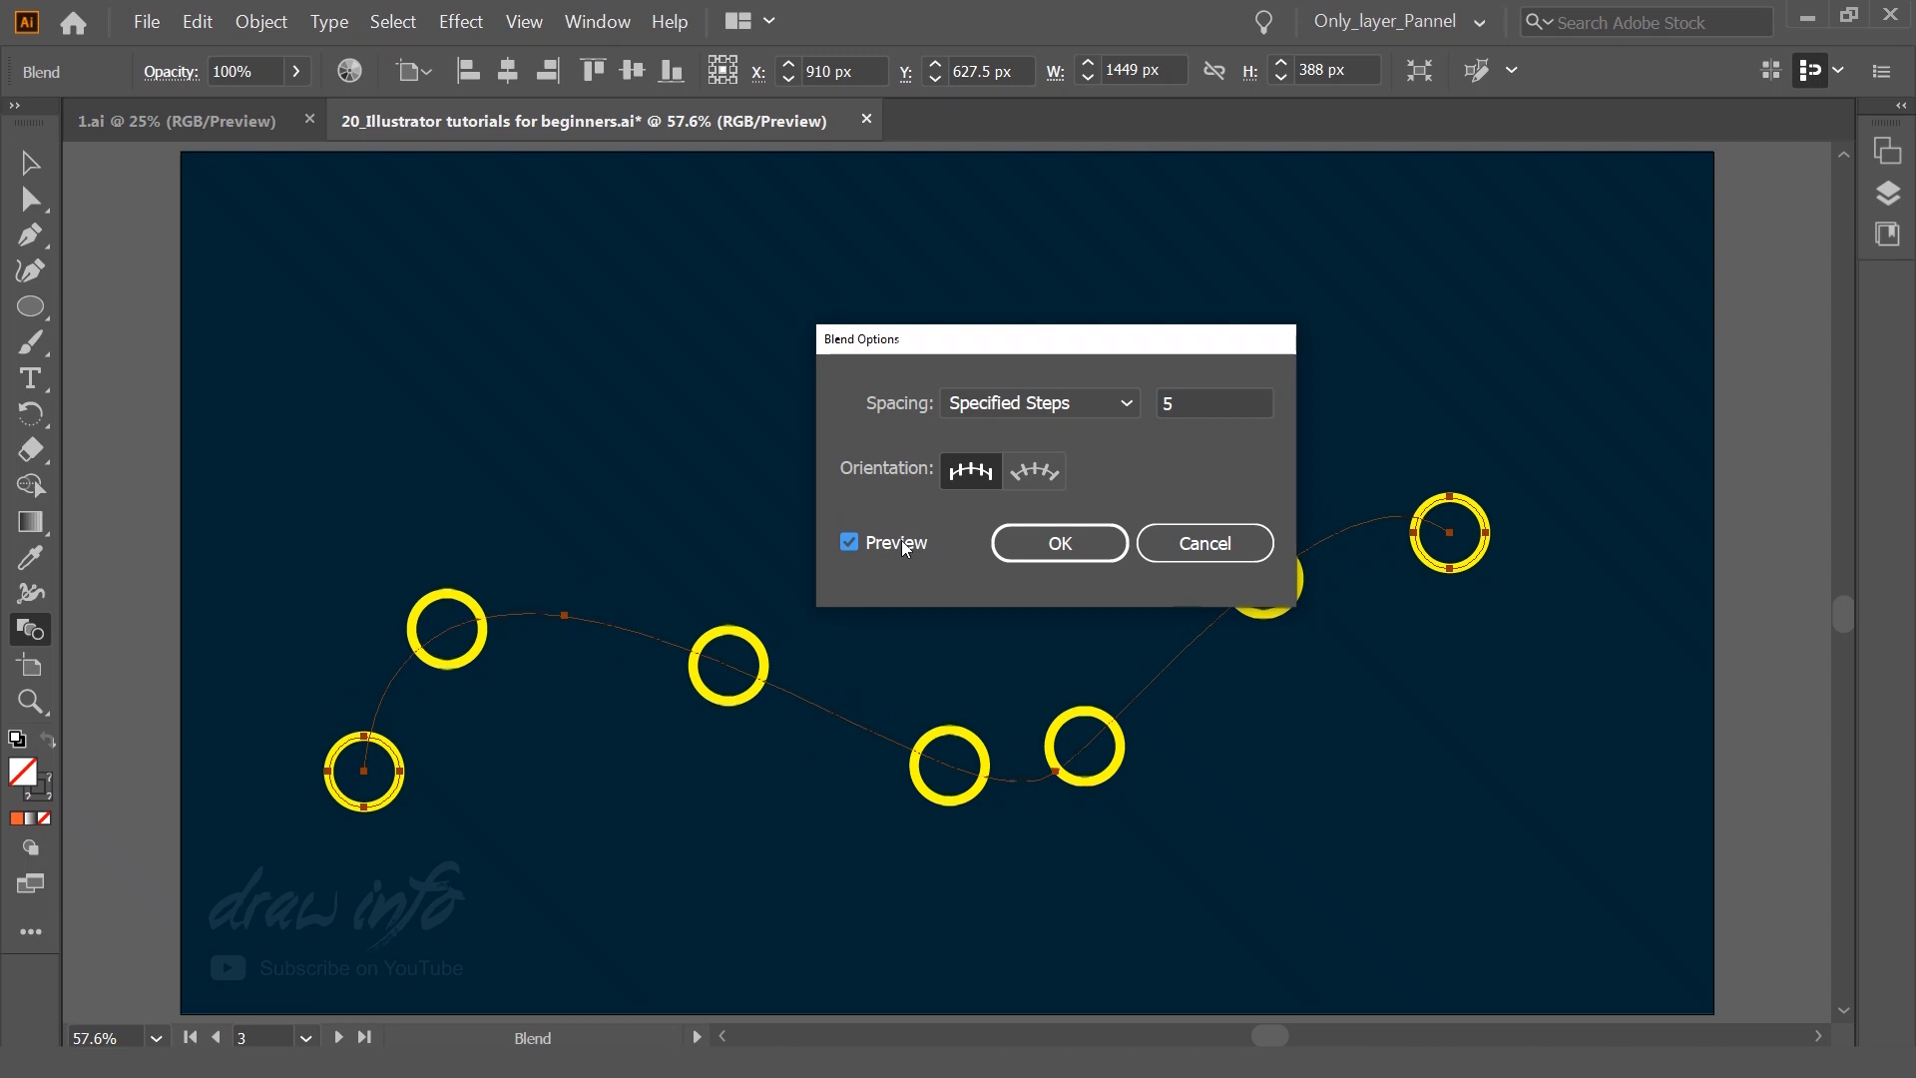
Step: Set the circle blend to 20 specified steps, preview the spacing along the curve, and apply the blend options
left_click(901, 541)
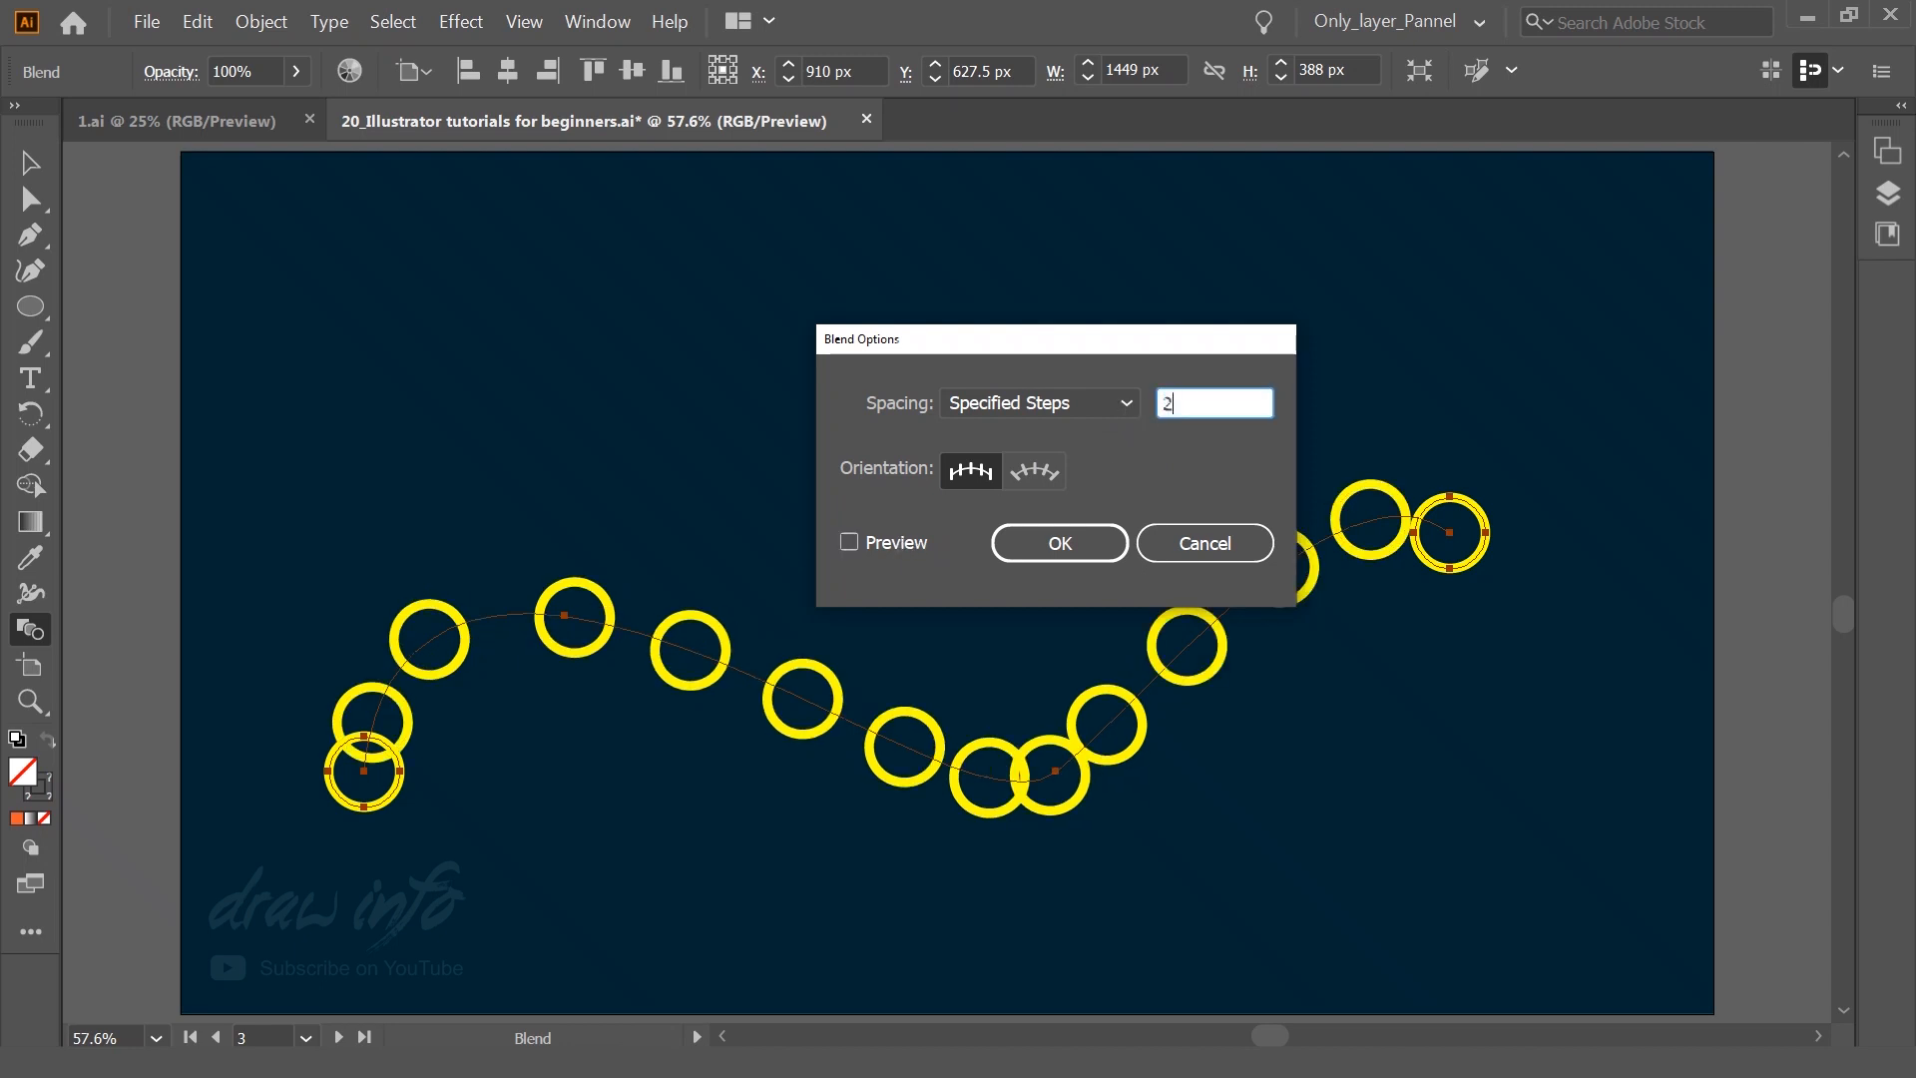
left_click(903, 542)
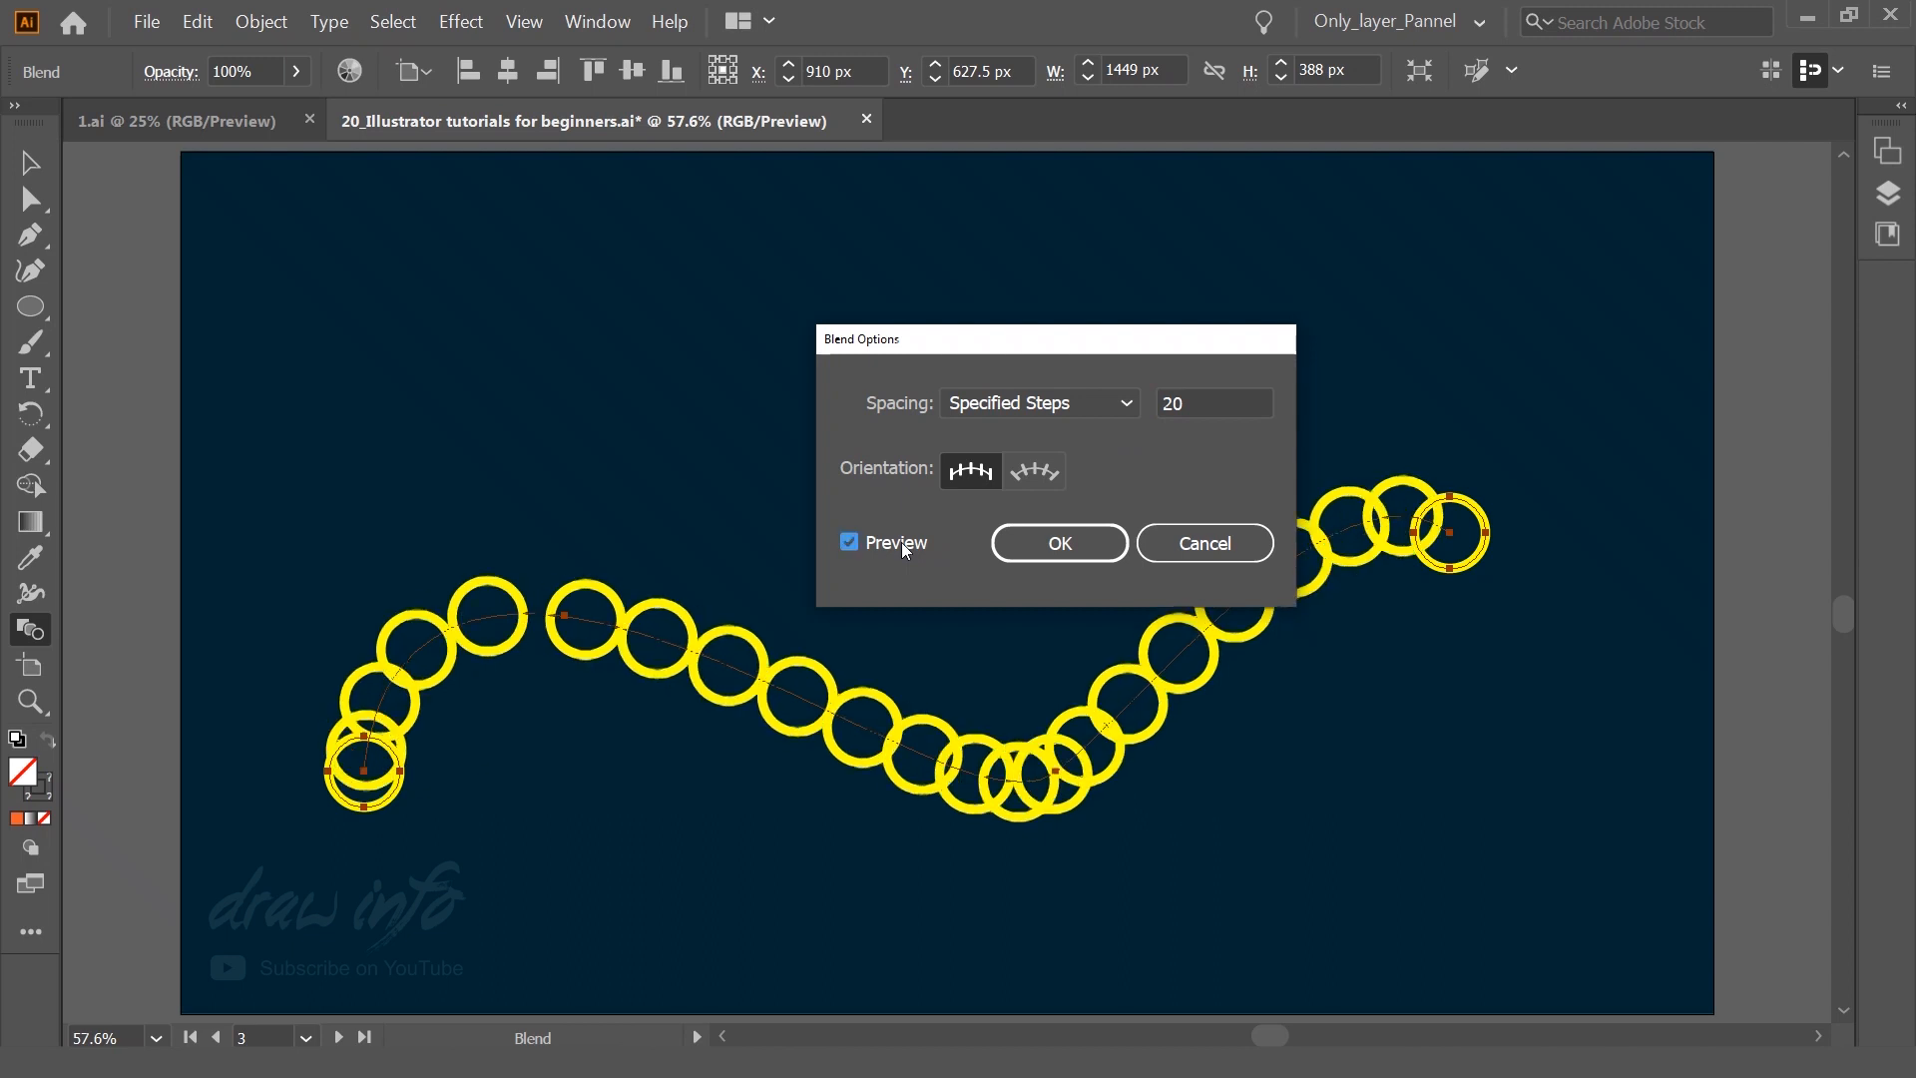
left_click(902, 542)
left_click(901, 542)
left_click_drag(1043, 343, 904, 267)
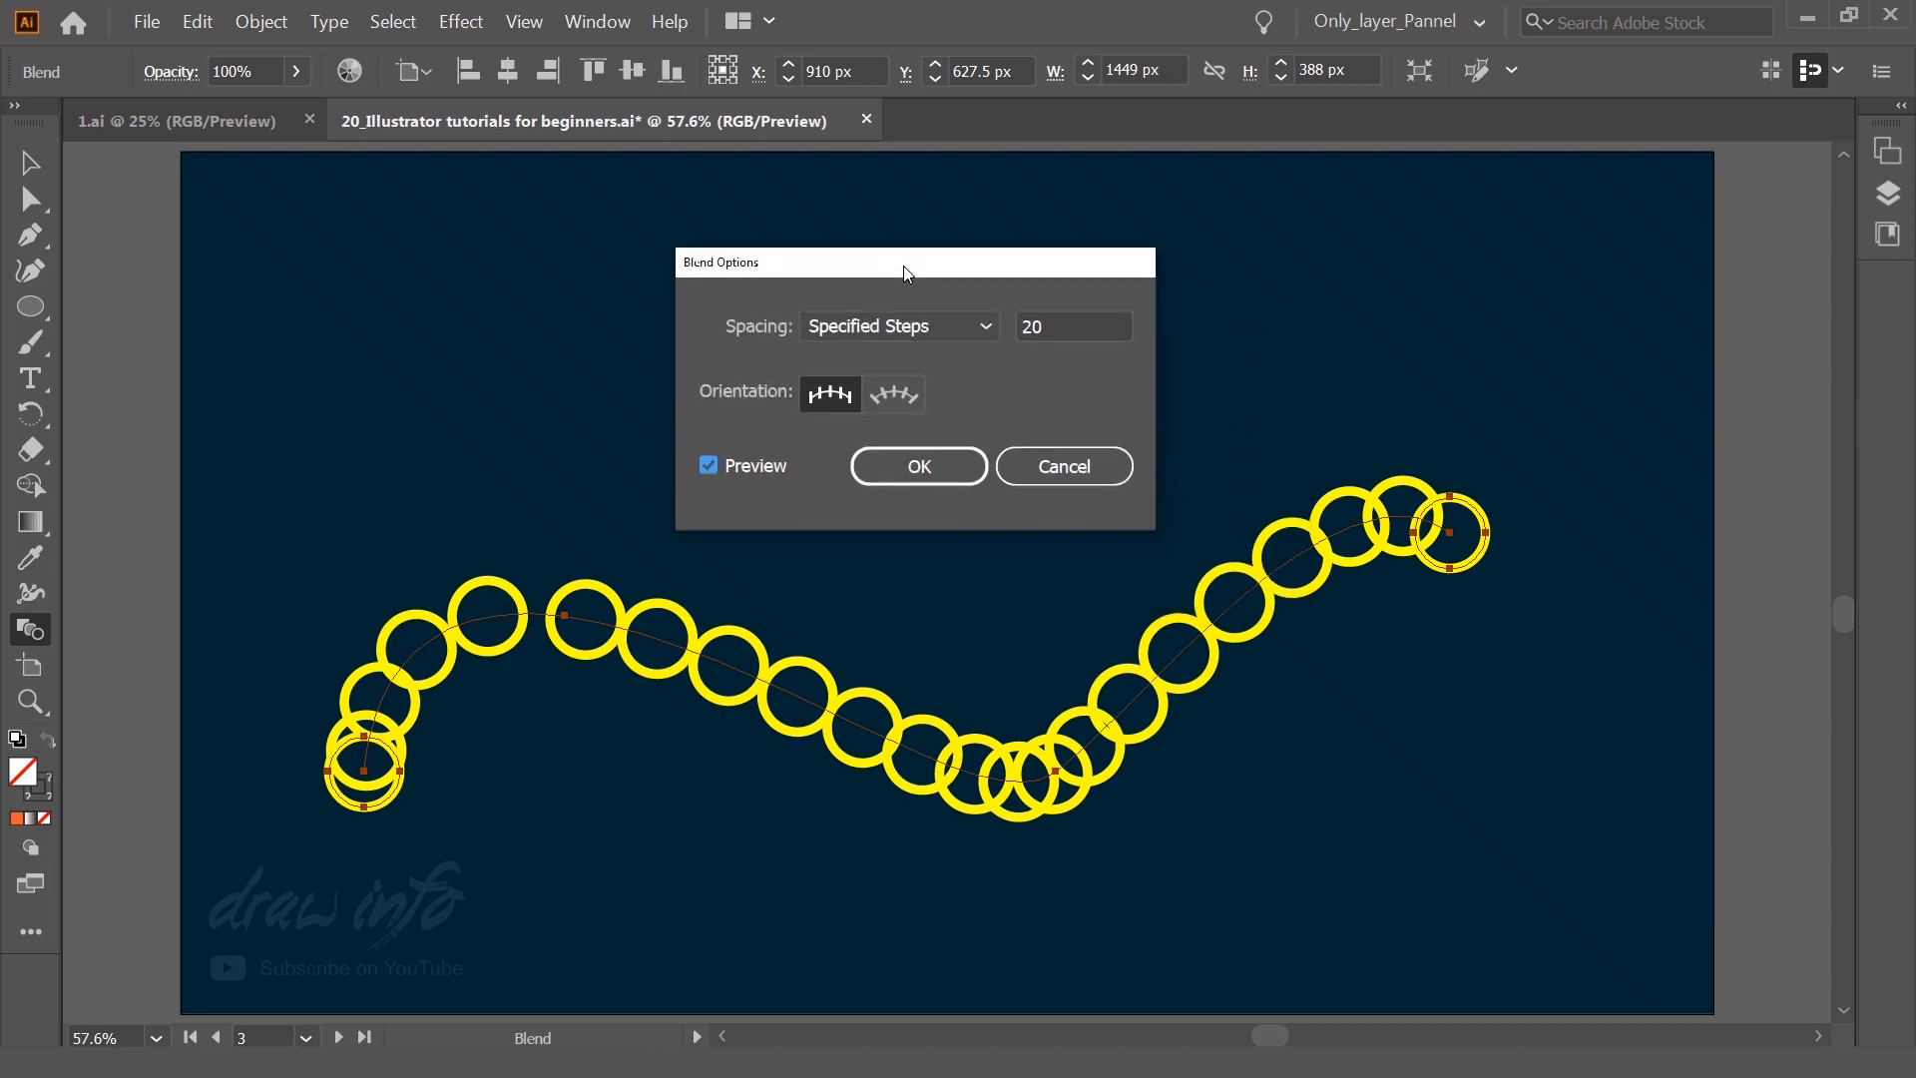
left_click(960, 475)
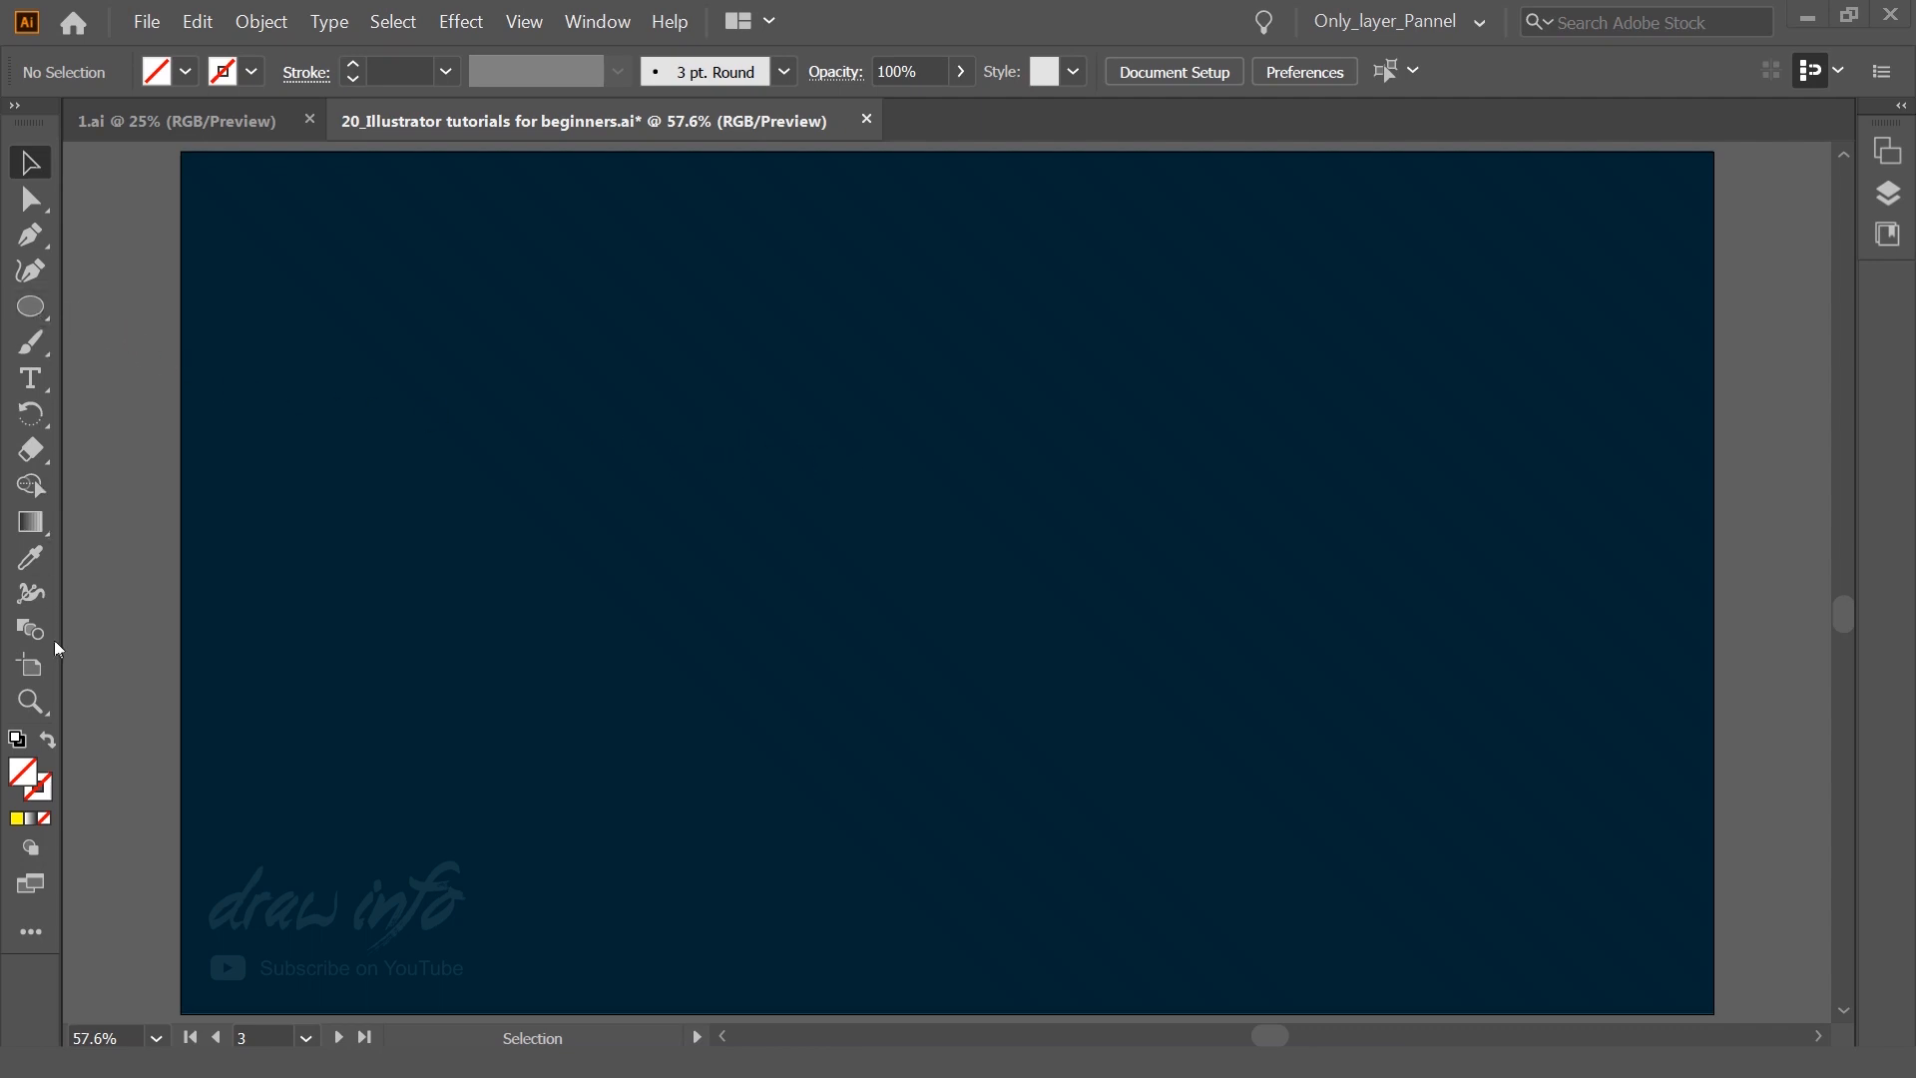
Step: Draw a small five-pointed star near the artboard's upper-left corner, fill it with yellow ffff00 without a stroke, and deselect it
left_click_drag(45, 304, 135, 406)
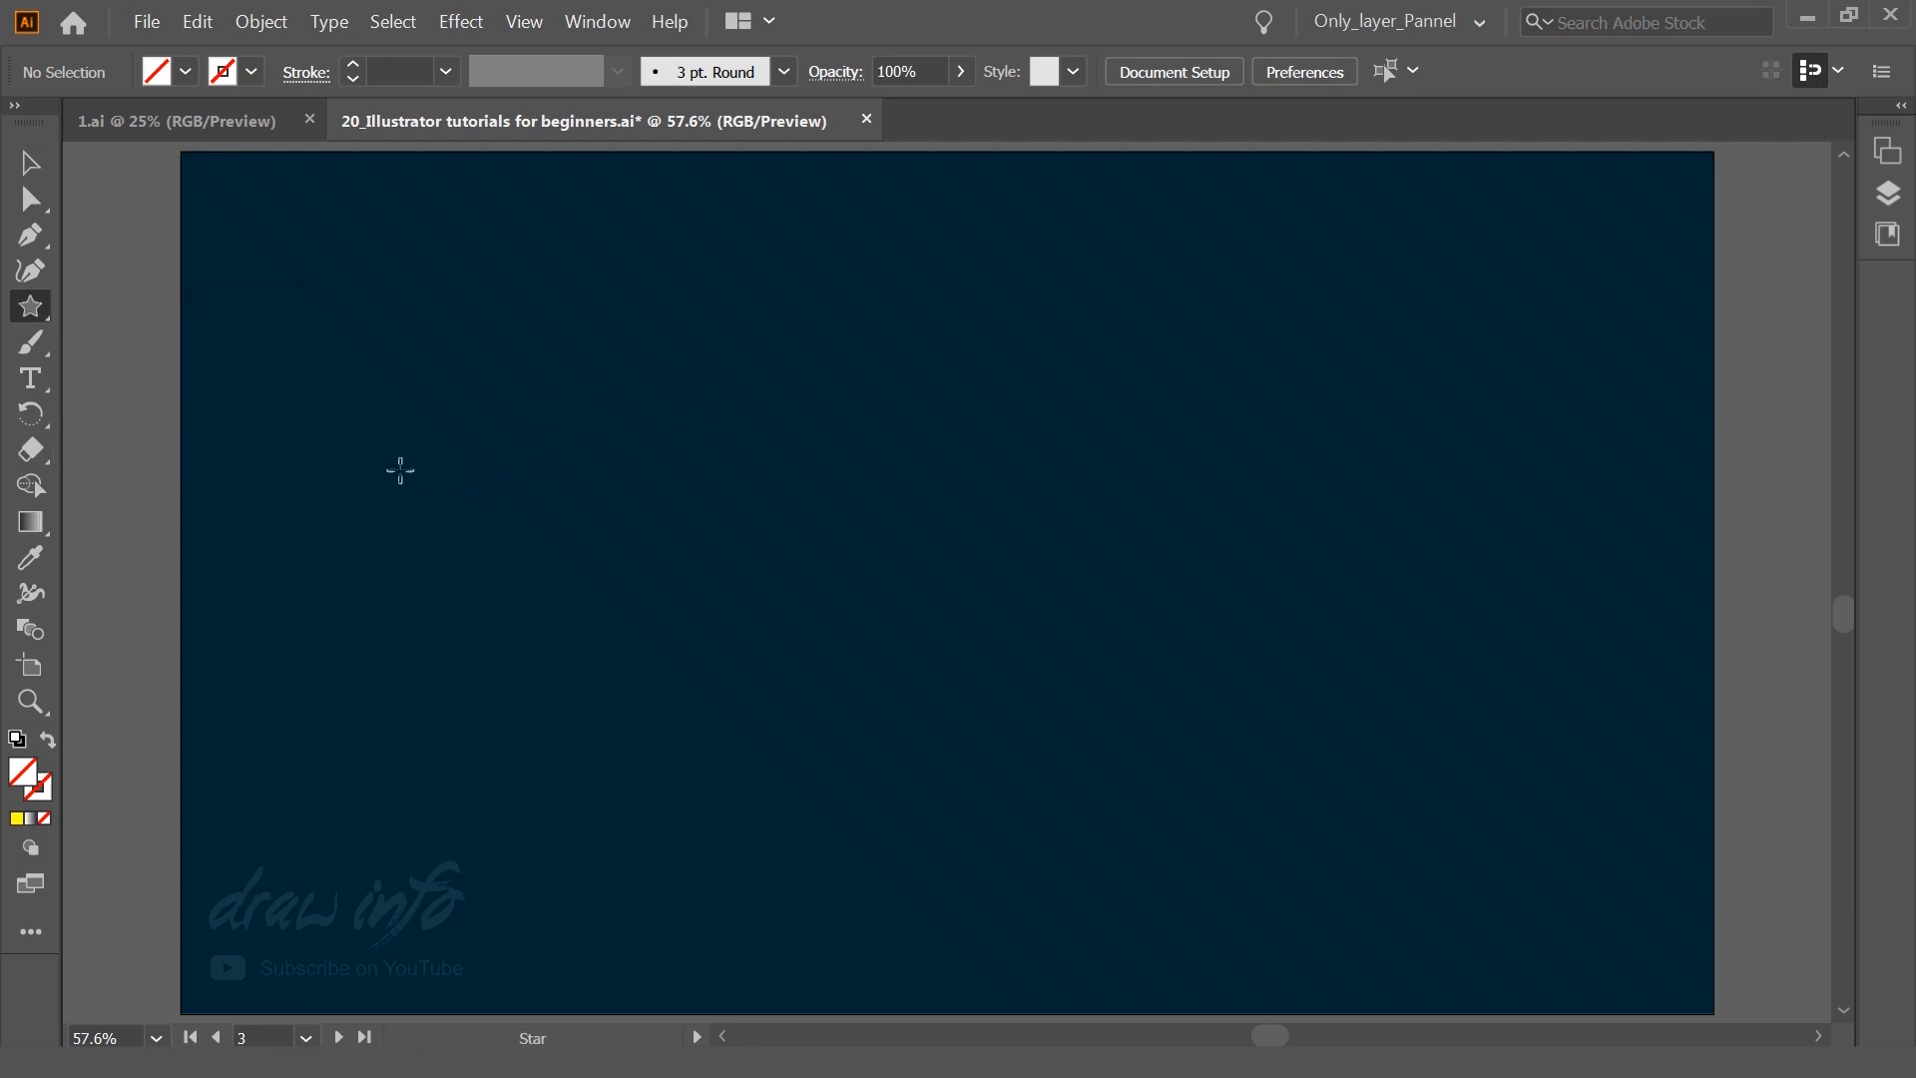
left_click_drag(341, 410, 371, 445)
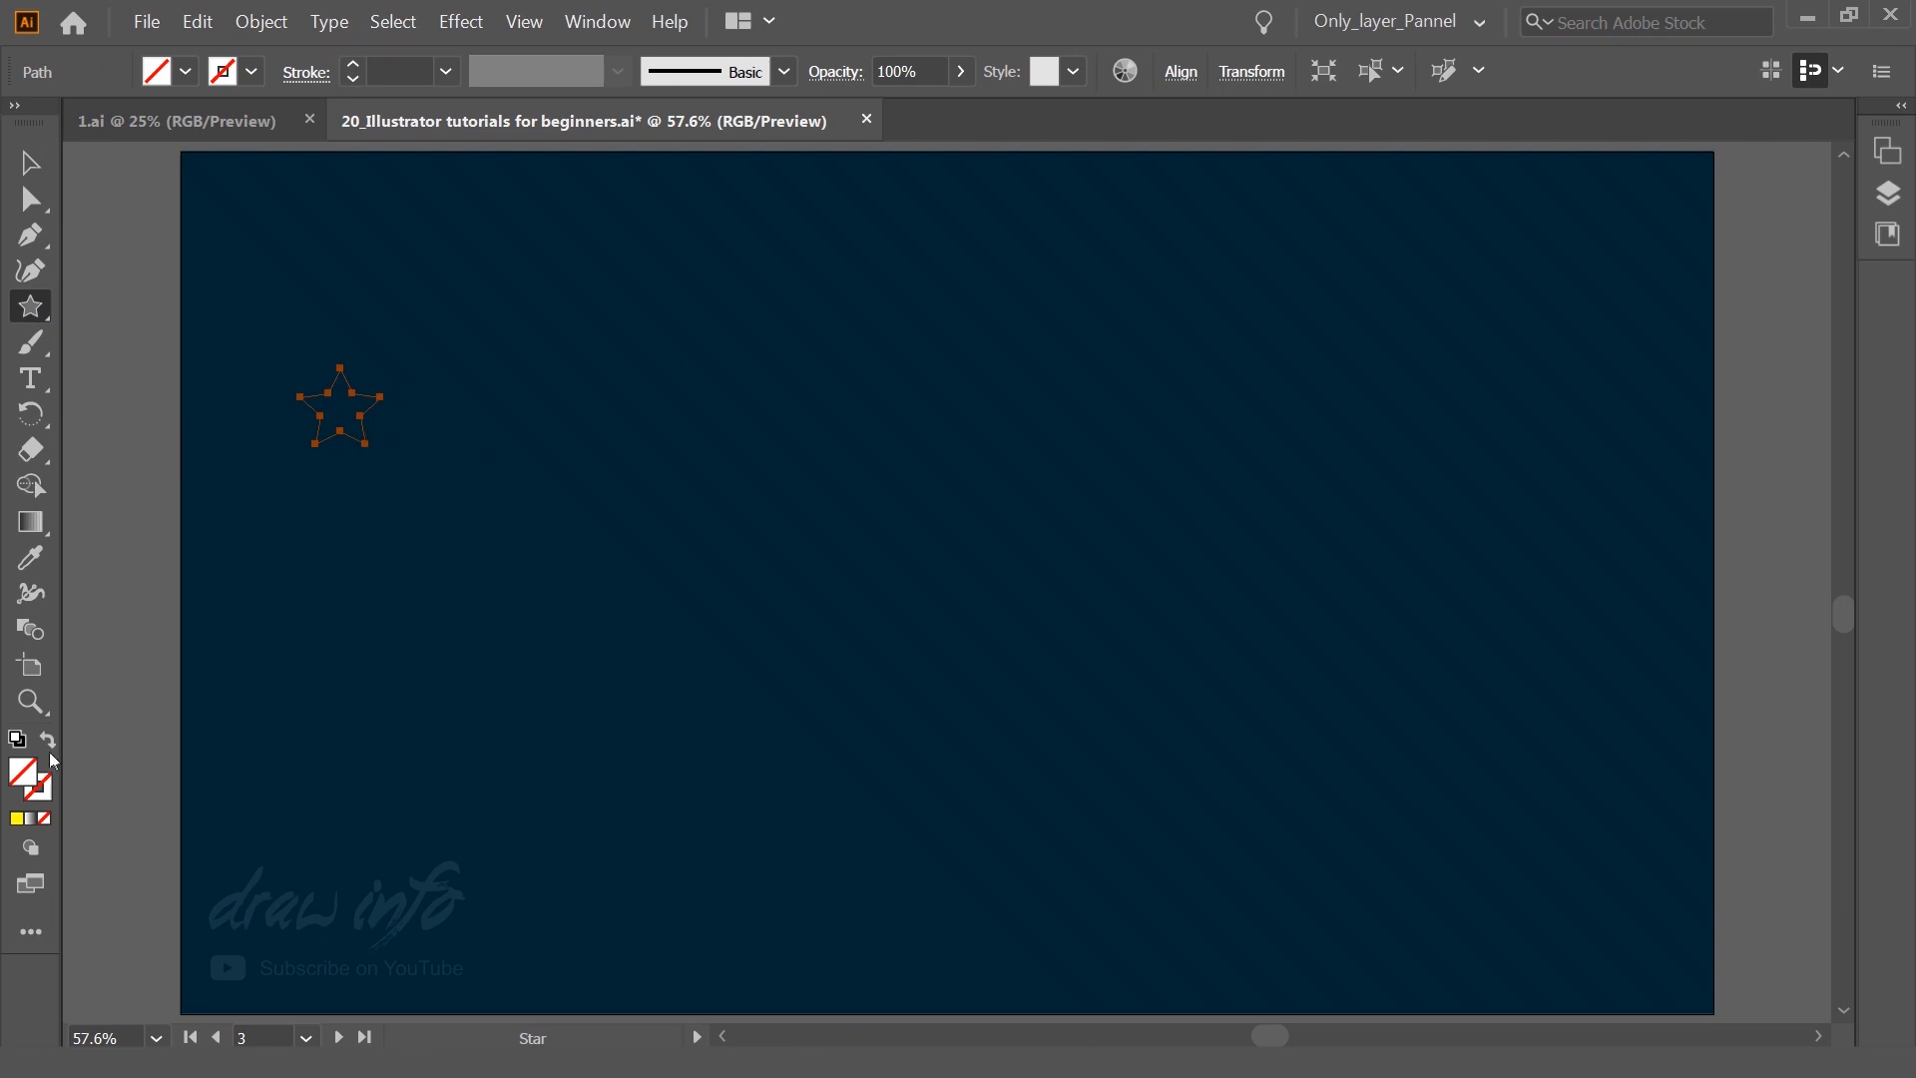
left_click(18, 820)
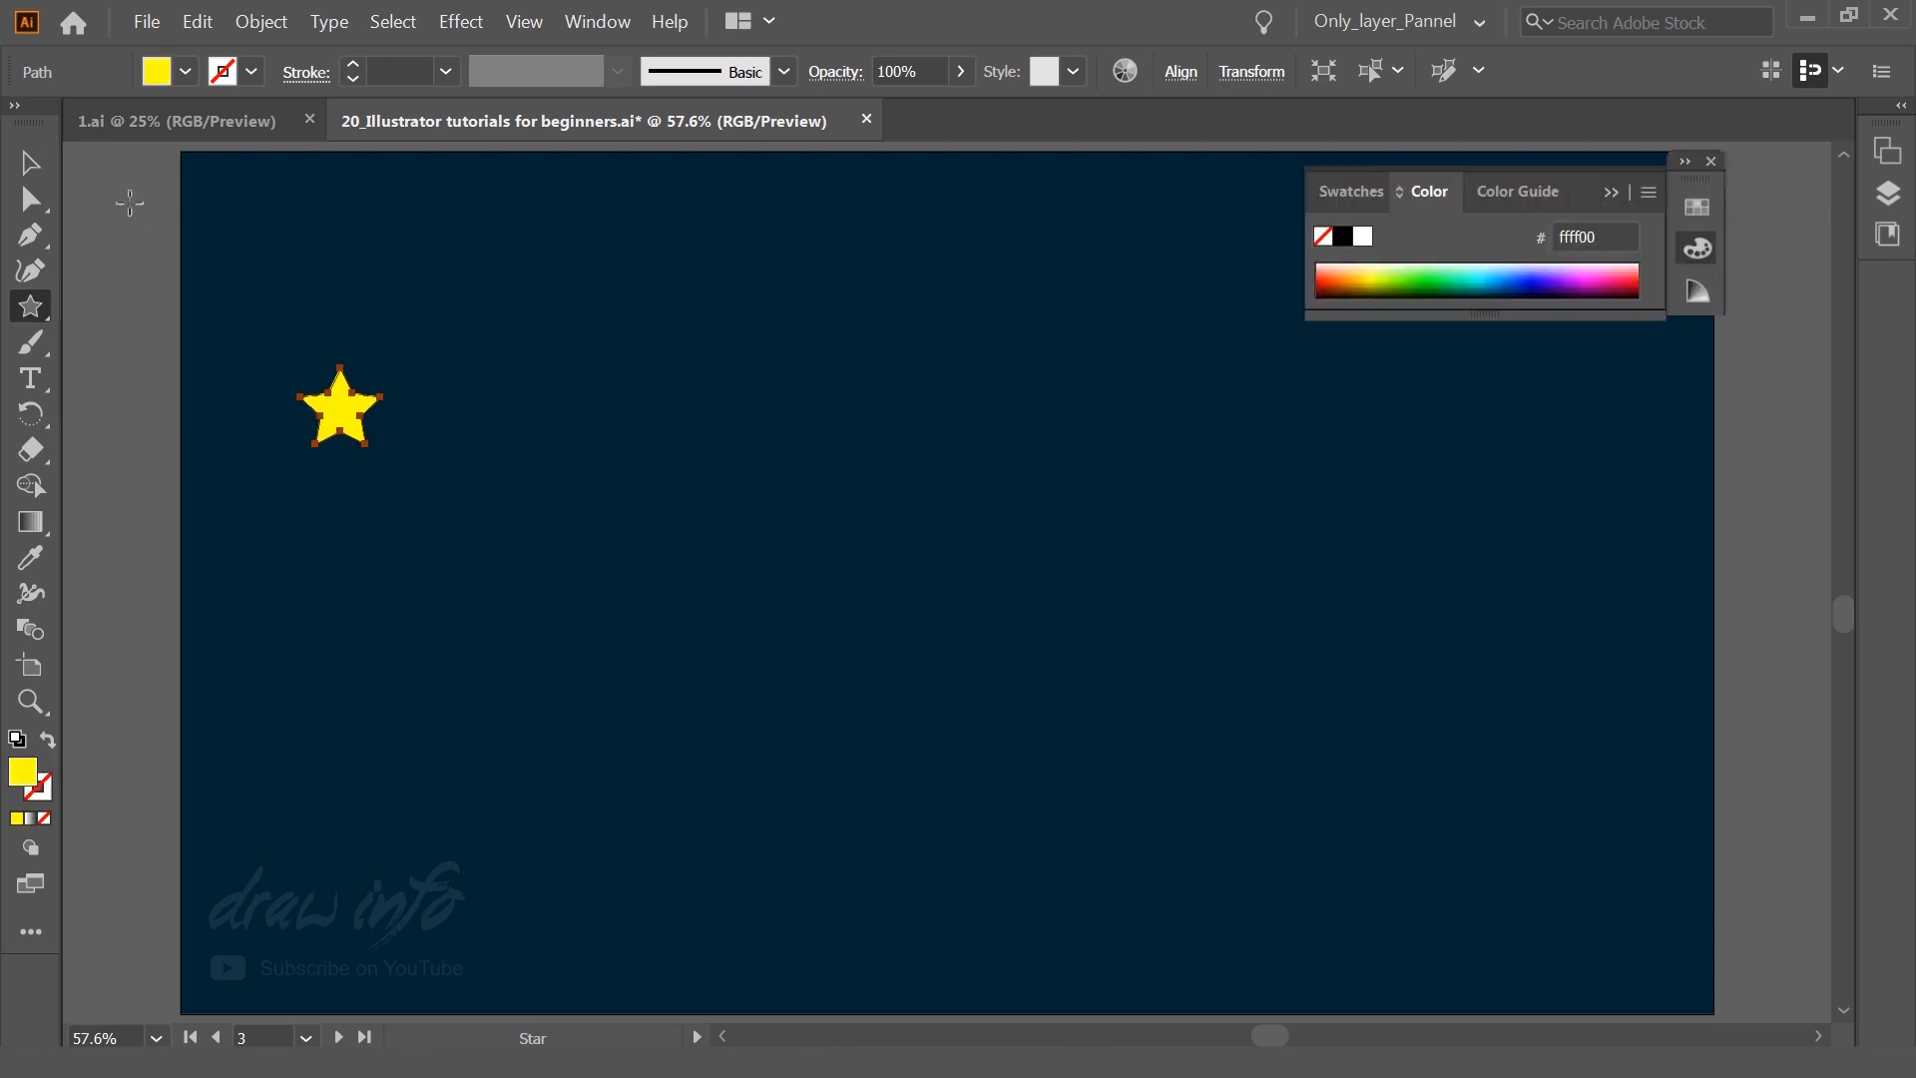
left_click(30, 163)
left_click(265, 462)
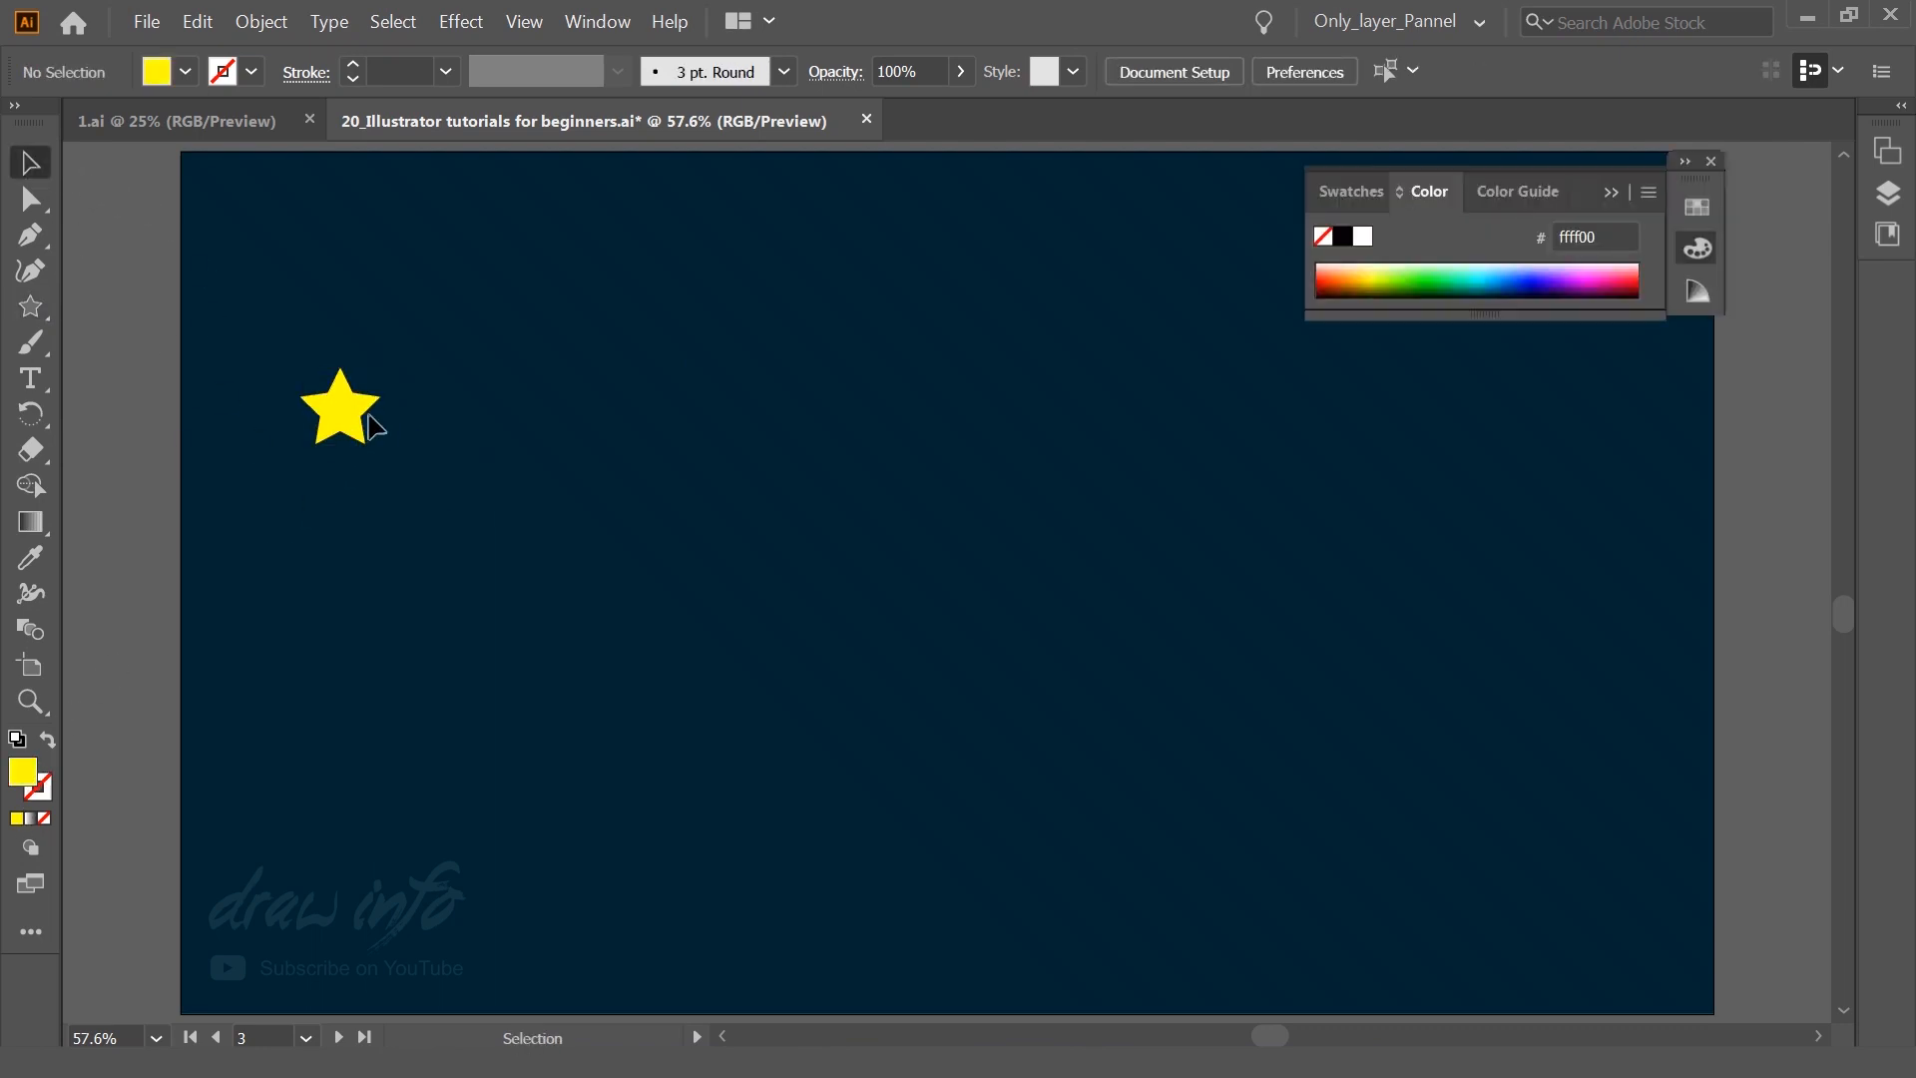
Step: Duplicate the yellow star horizontally to the artboard's far right side and select both stars
left_click_drag(361, 432, 1437, 432)
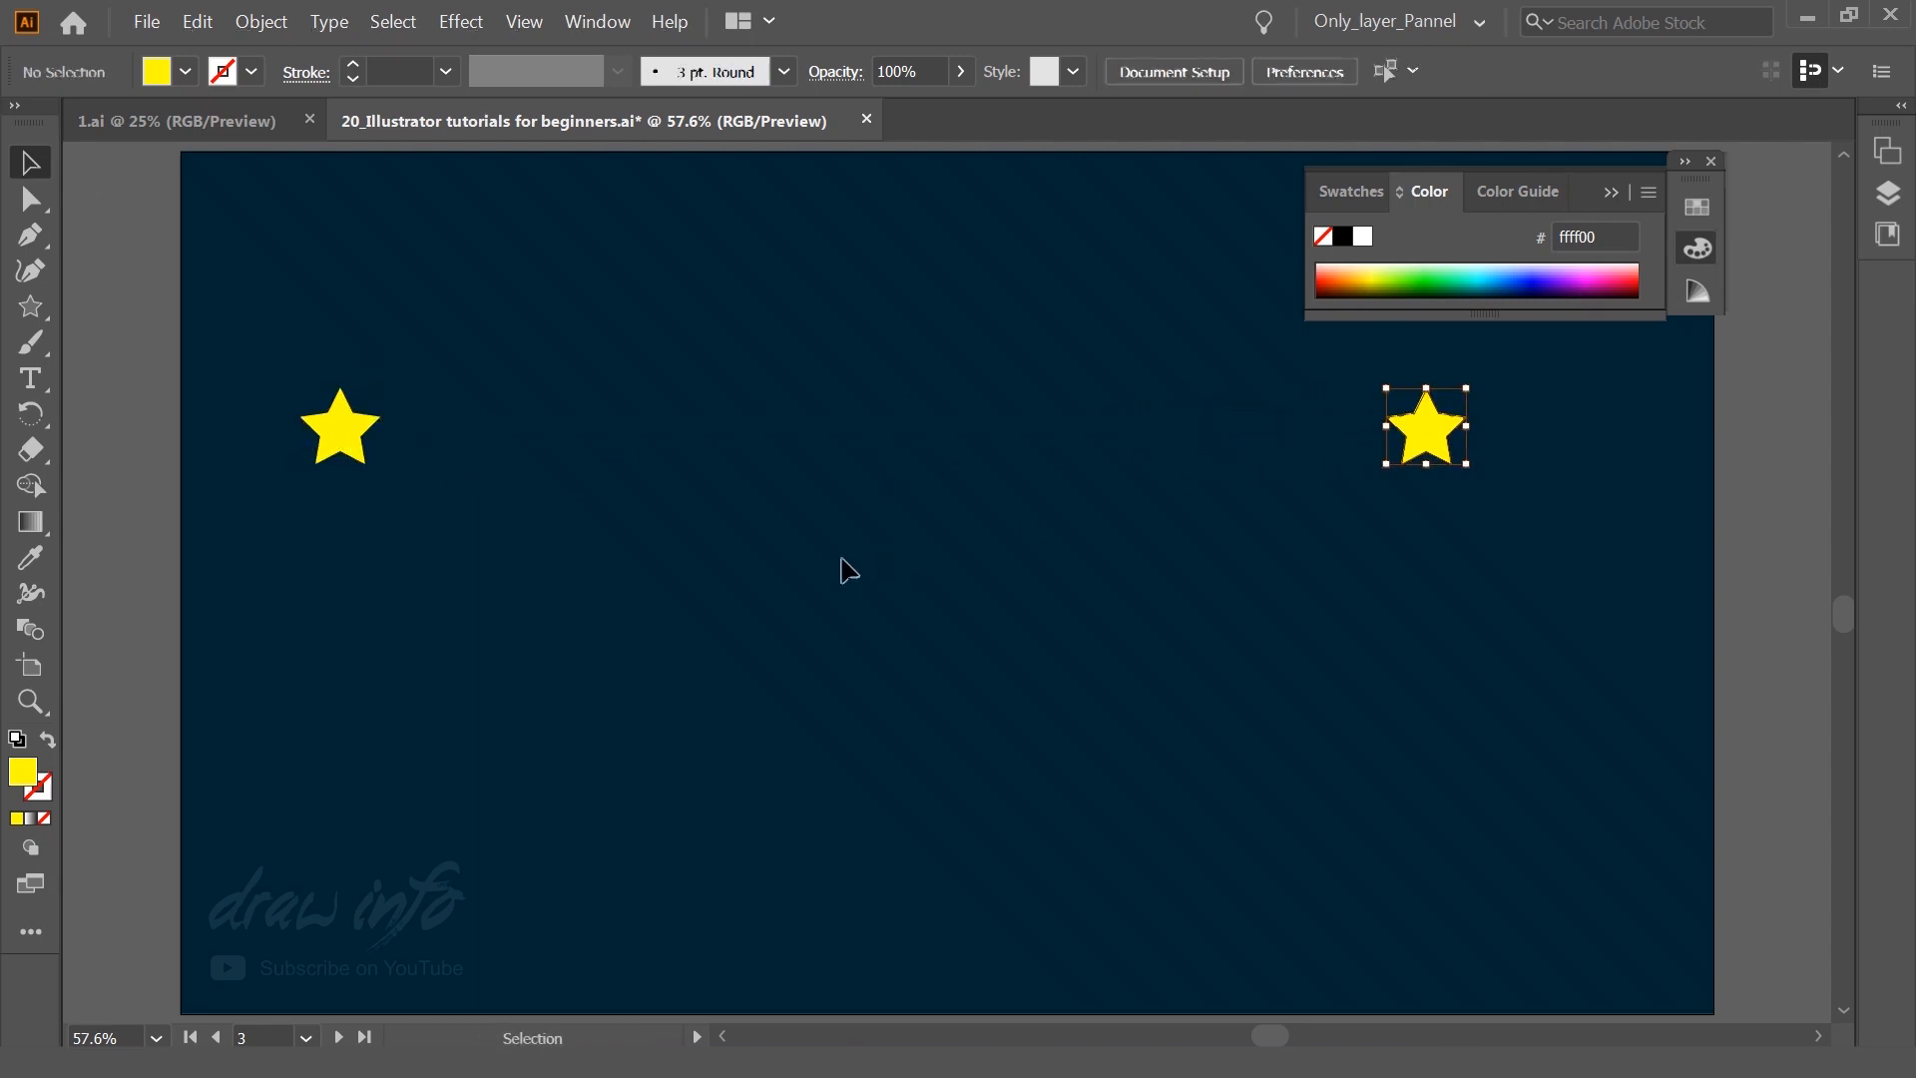
left_click_drag(244, 363, 1540, 573)
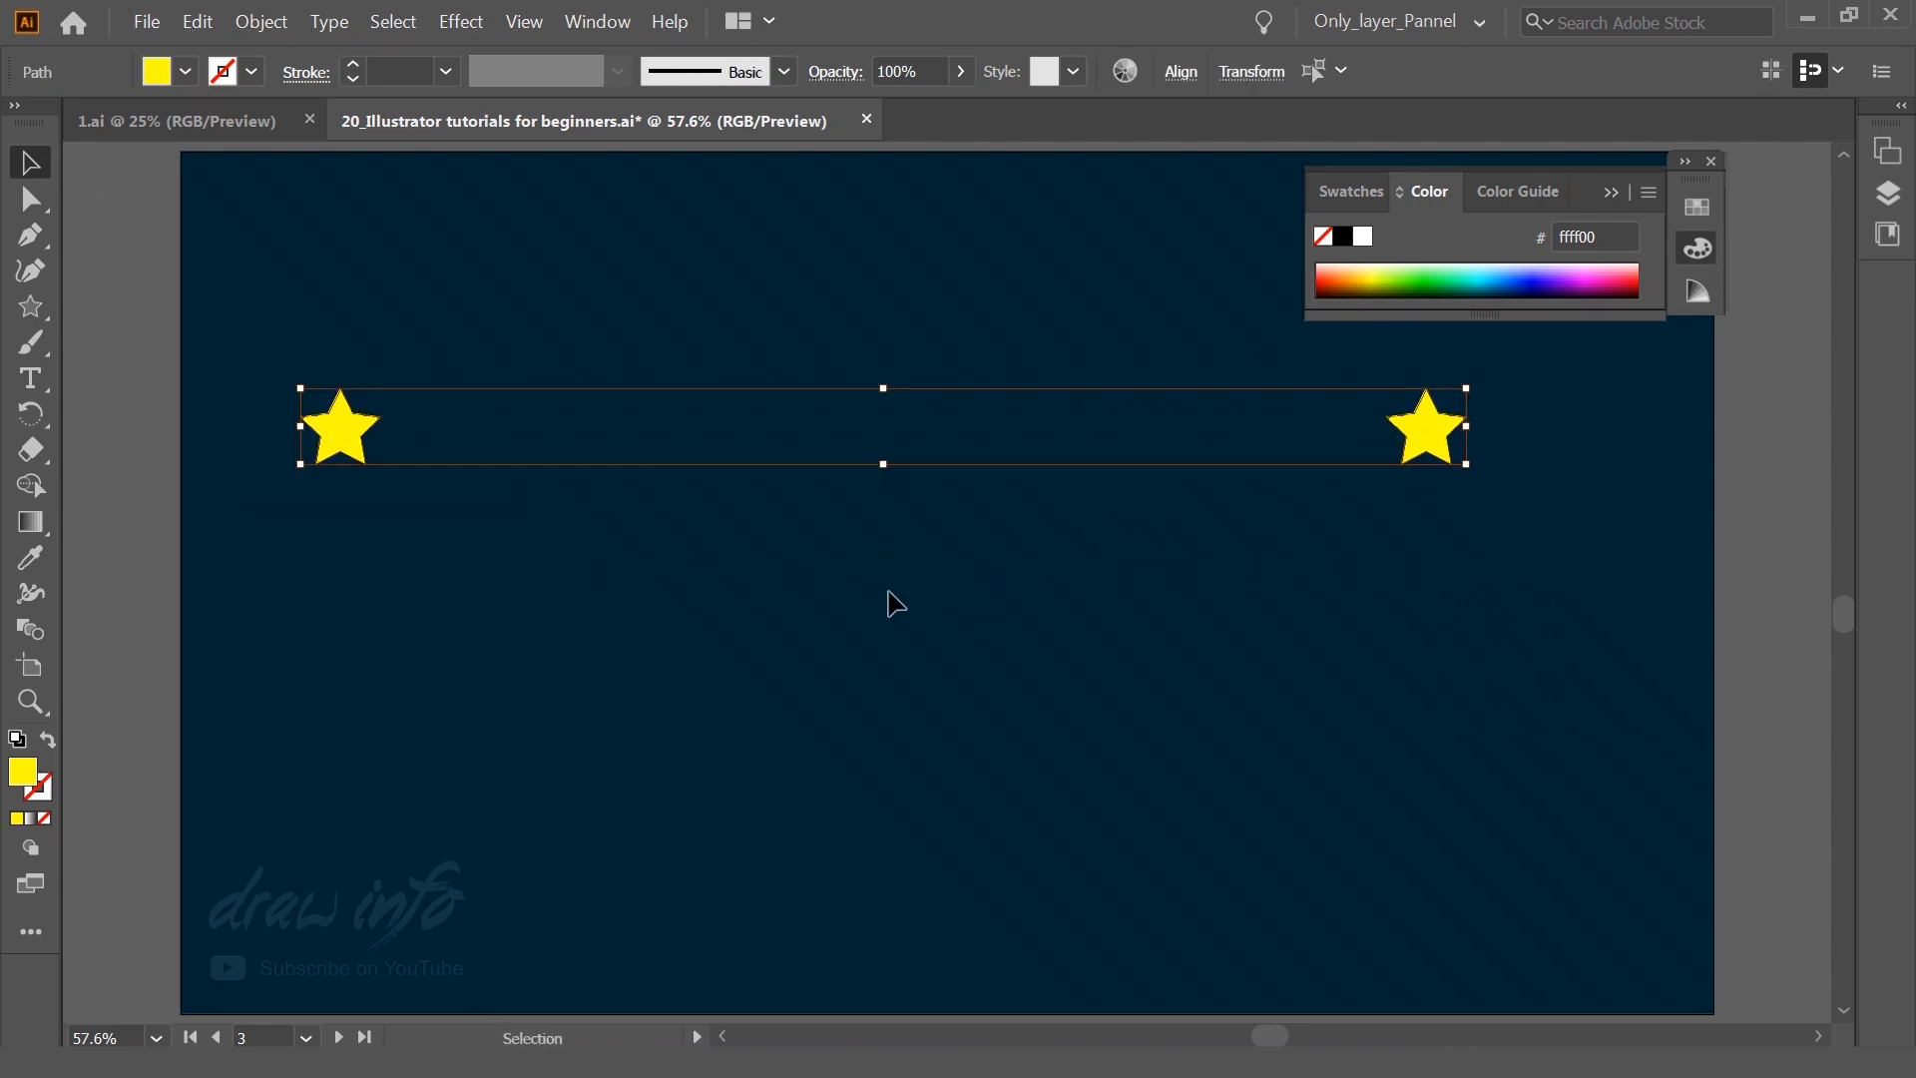
Step: Blend the two yellow stars into a row, set the spacing to 10 specified steps, and deselect the result
left_click(32, 632)
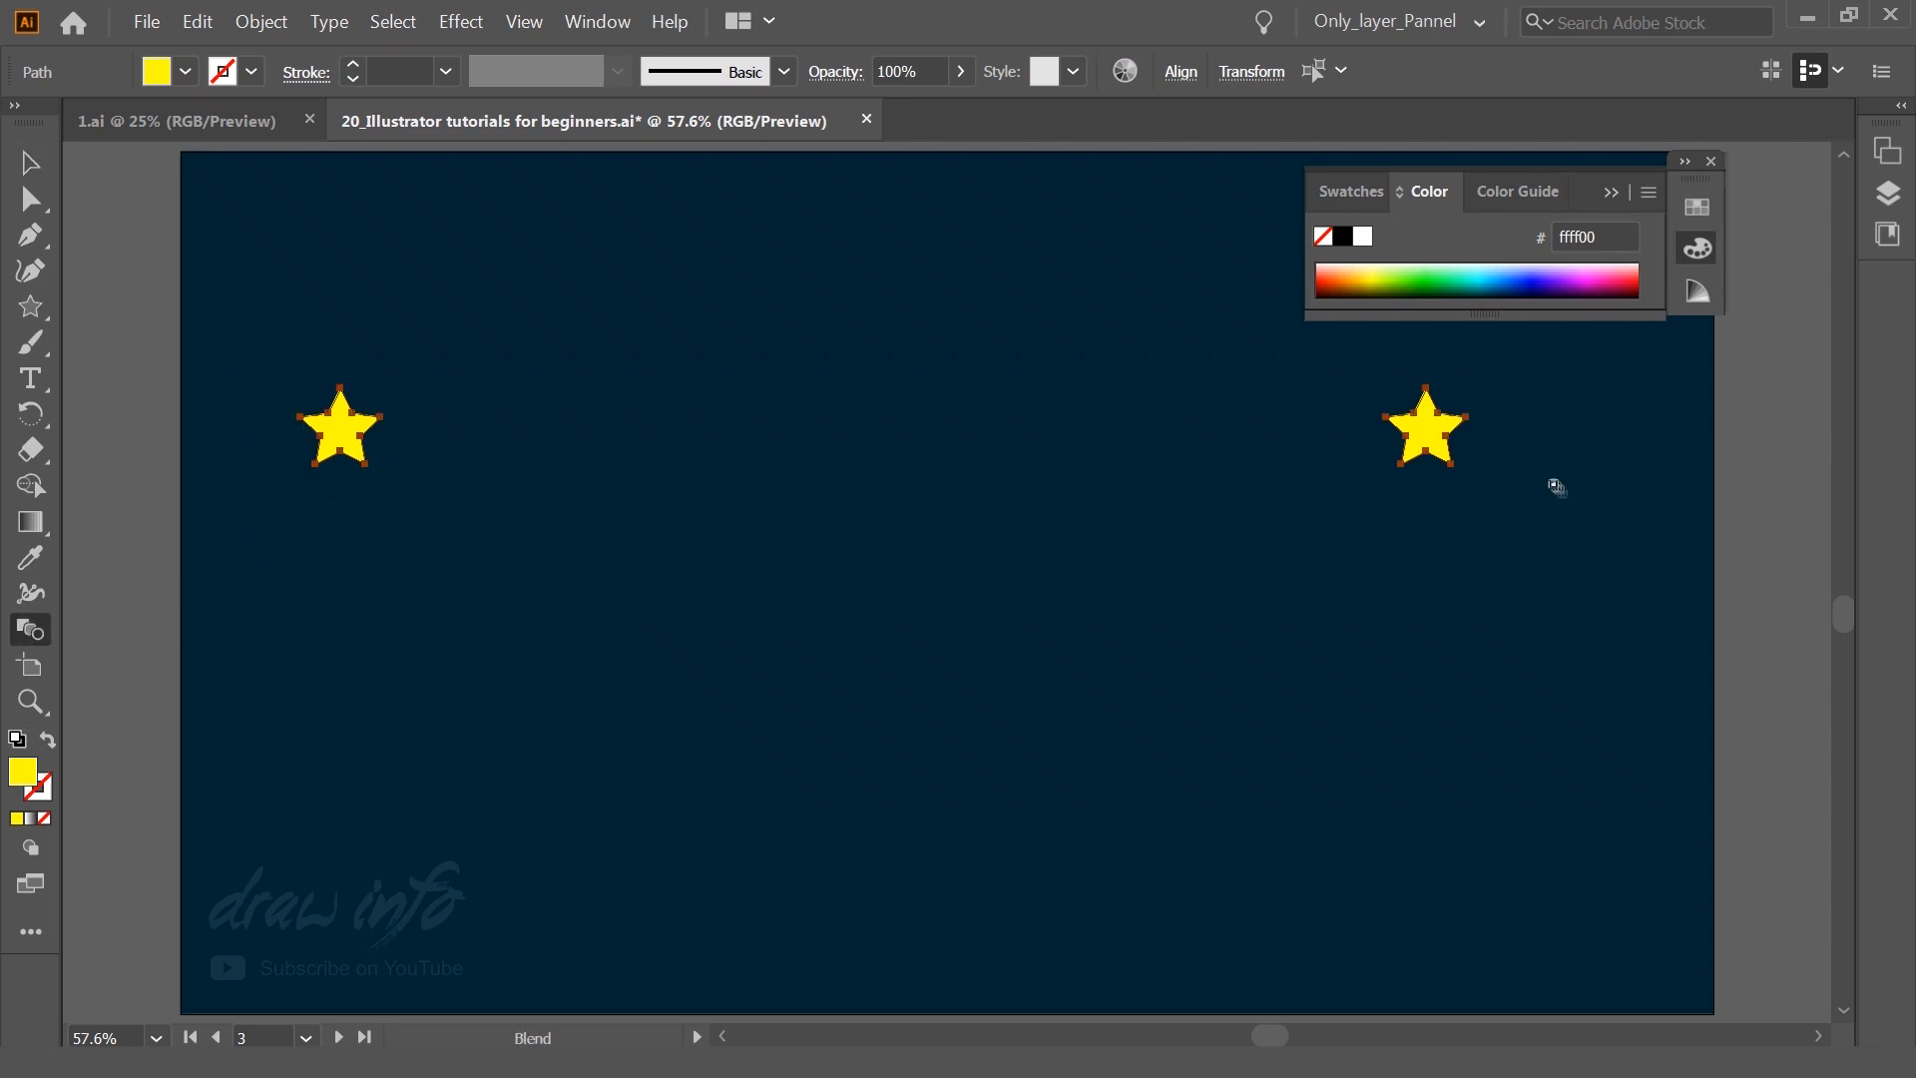
left_click(1434, 431)
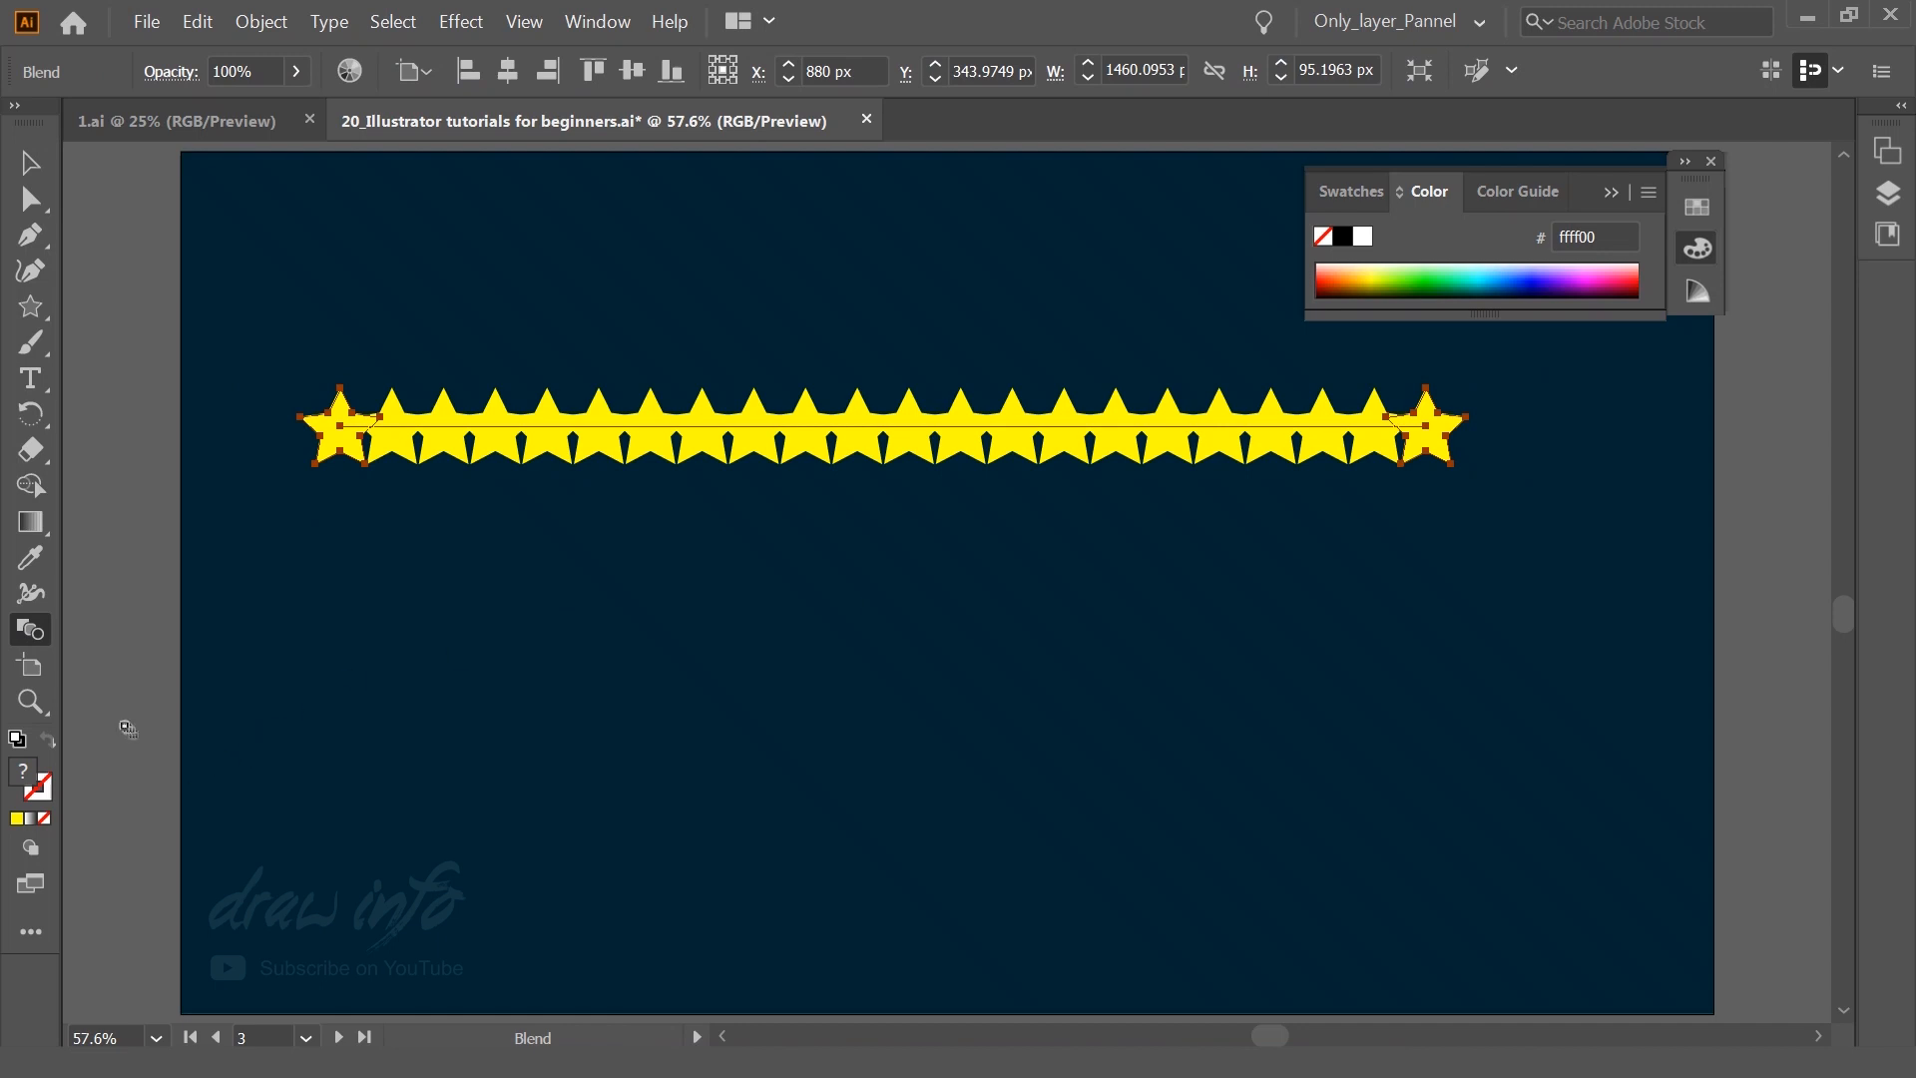
double_click(32, 632)
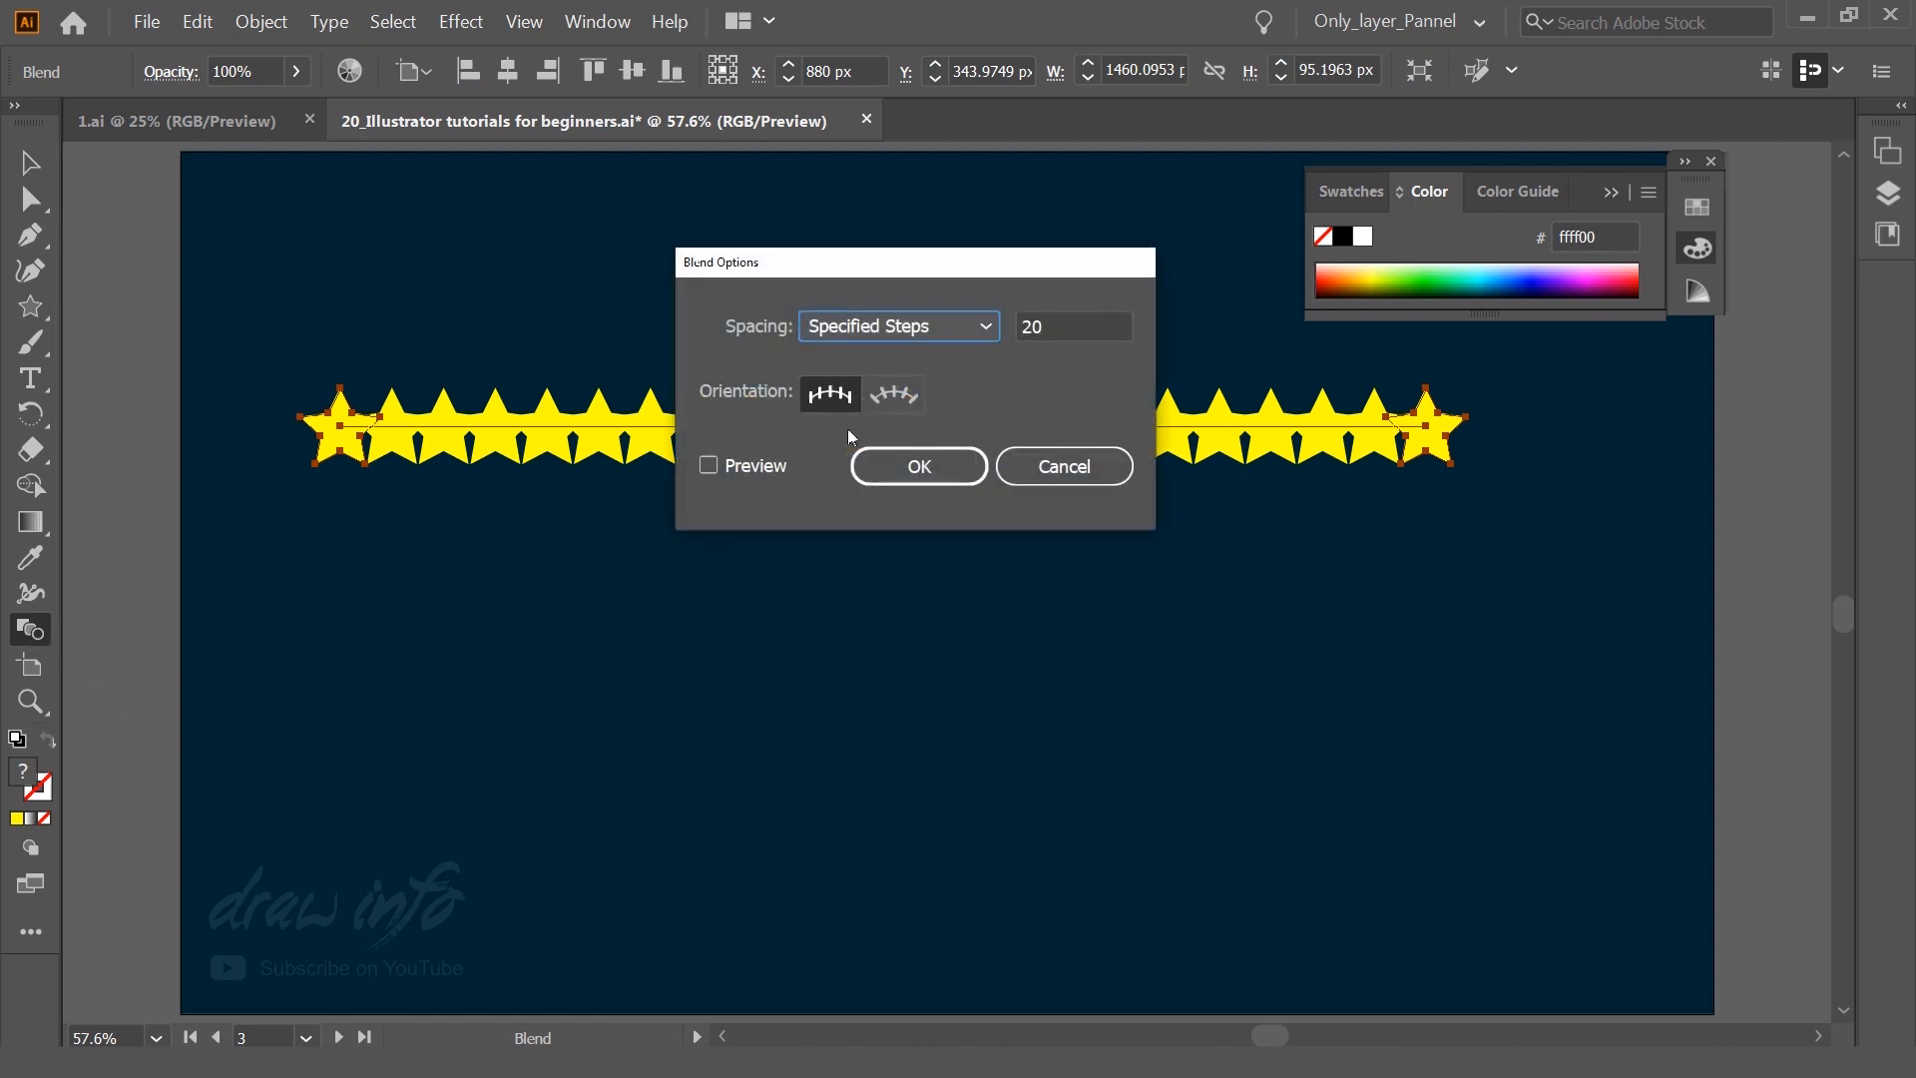
left_click_drag(990, 278, 986, 373)
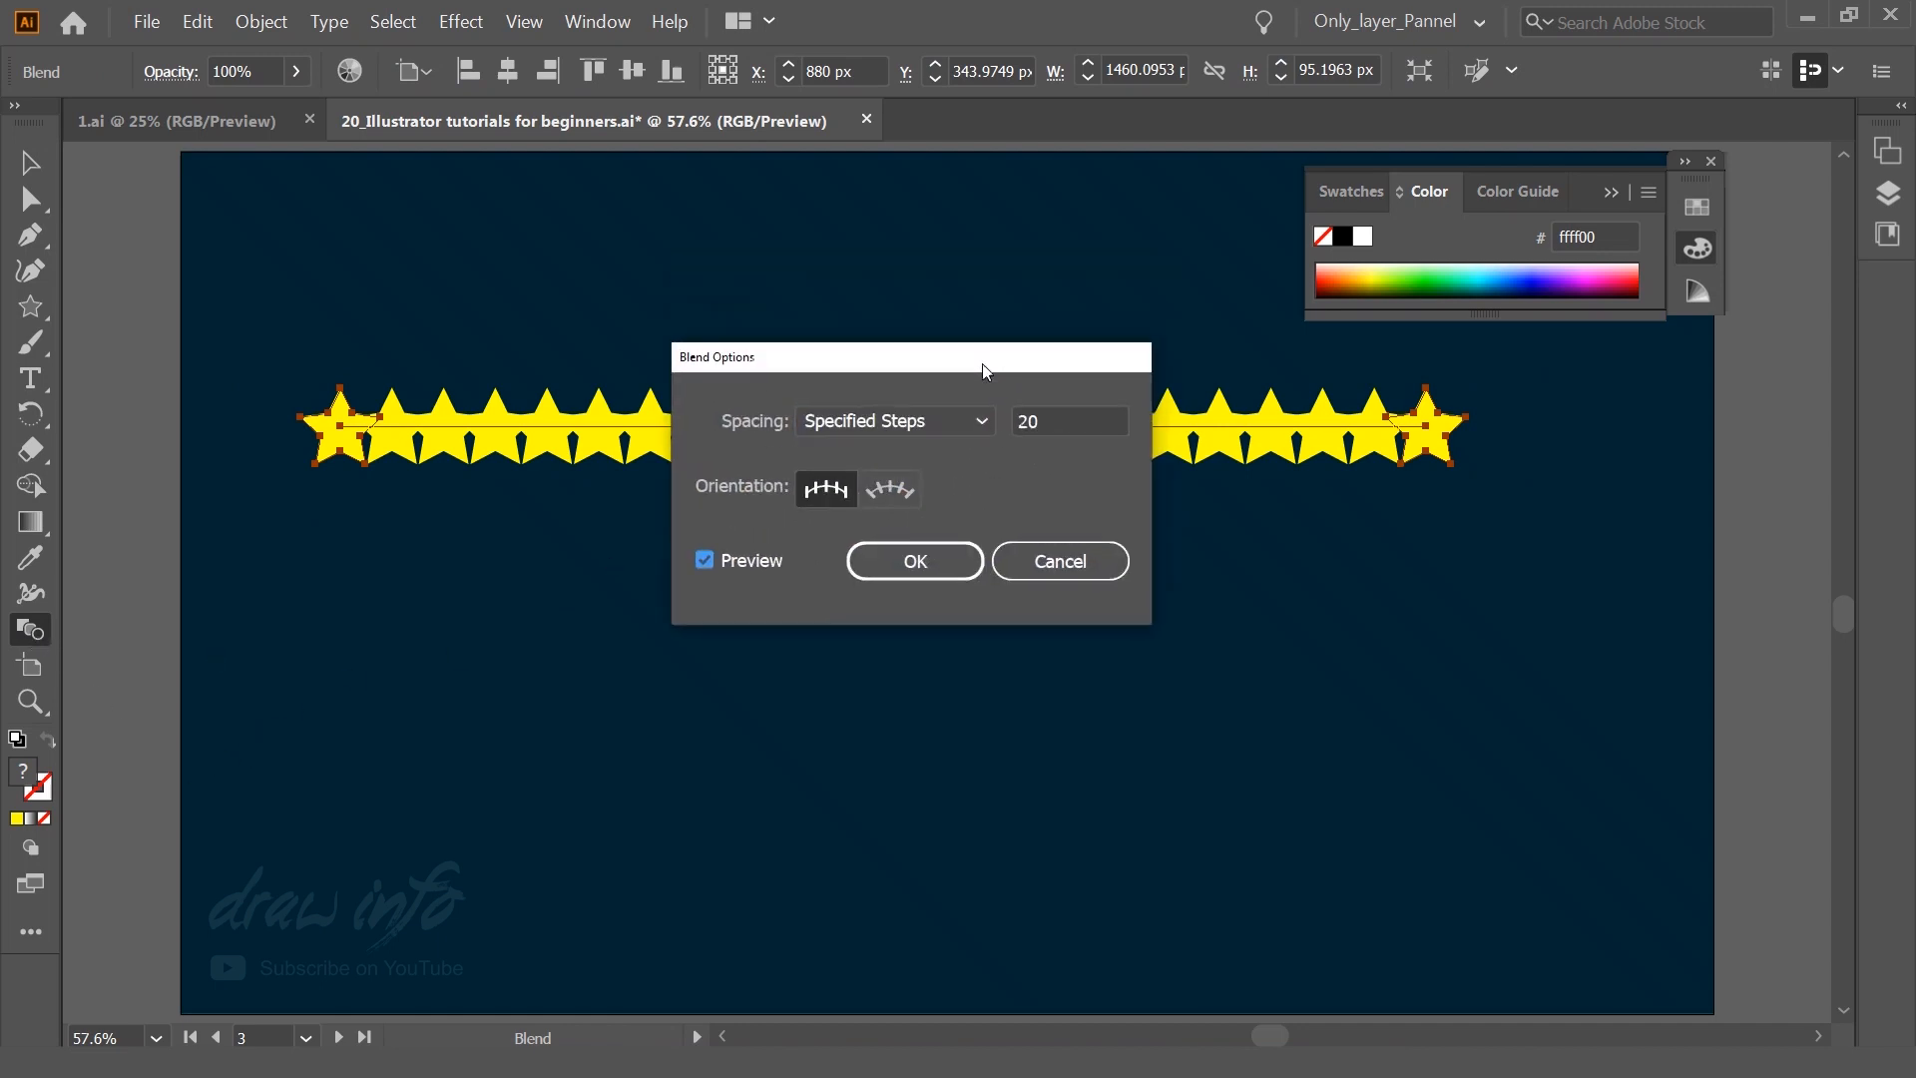
double_click(1040, 424)
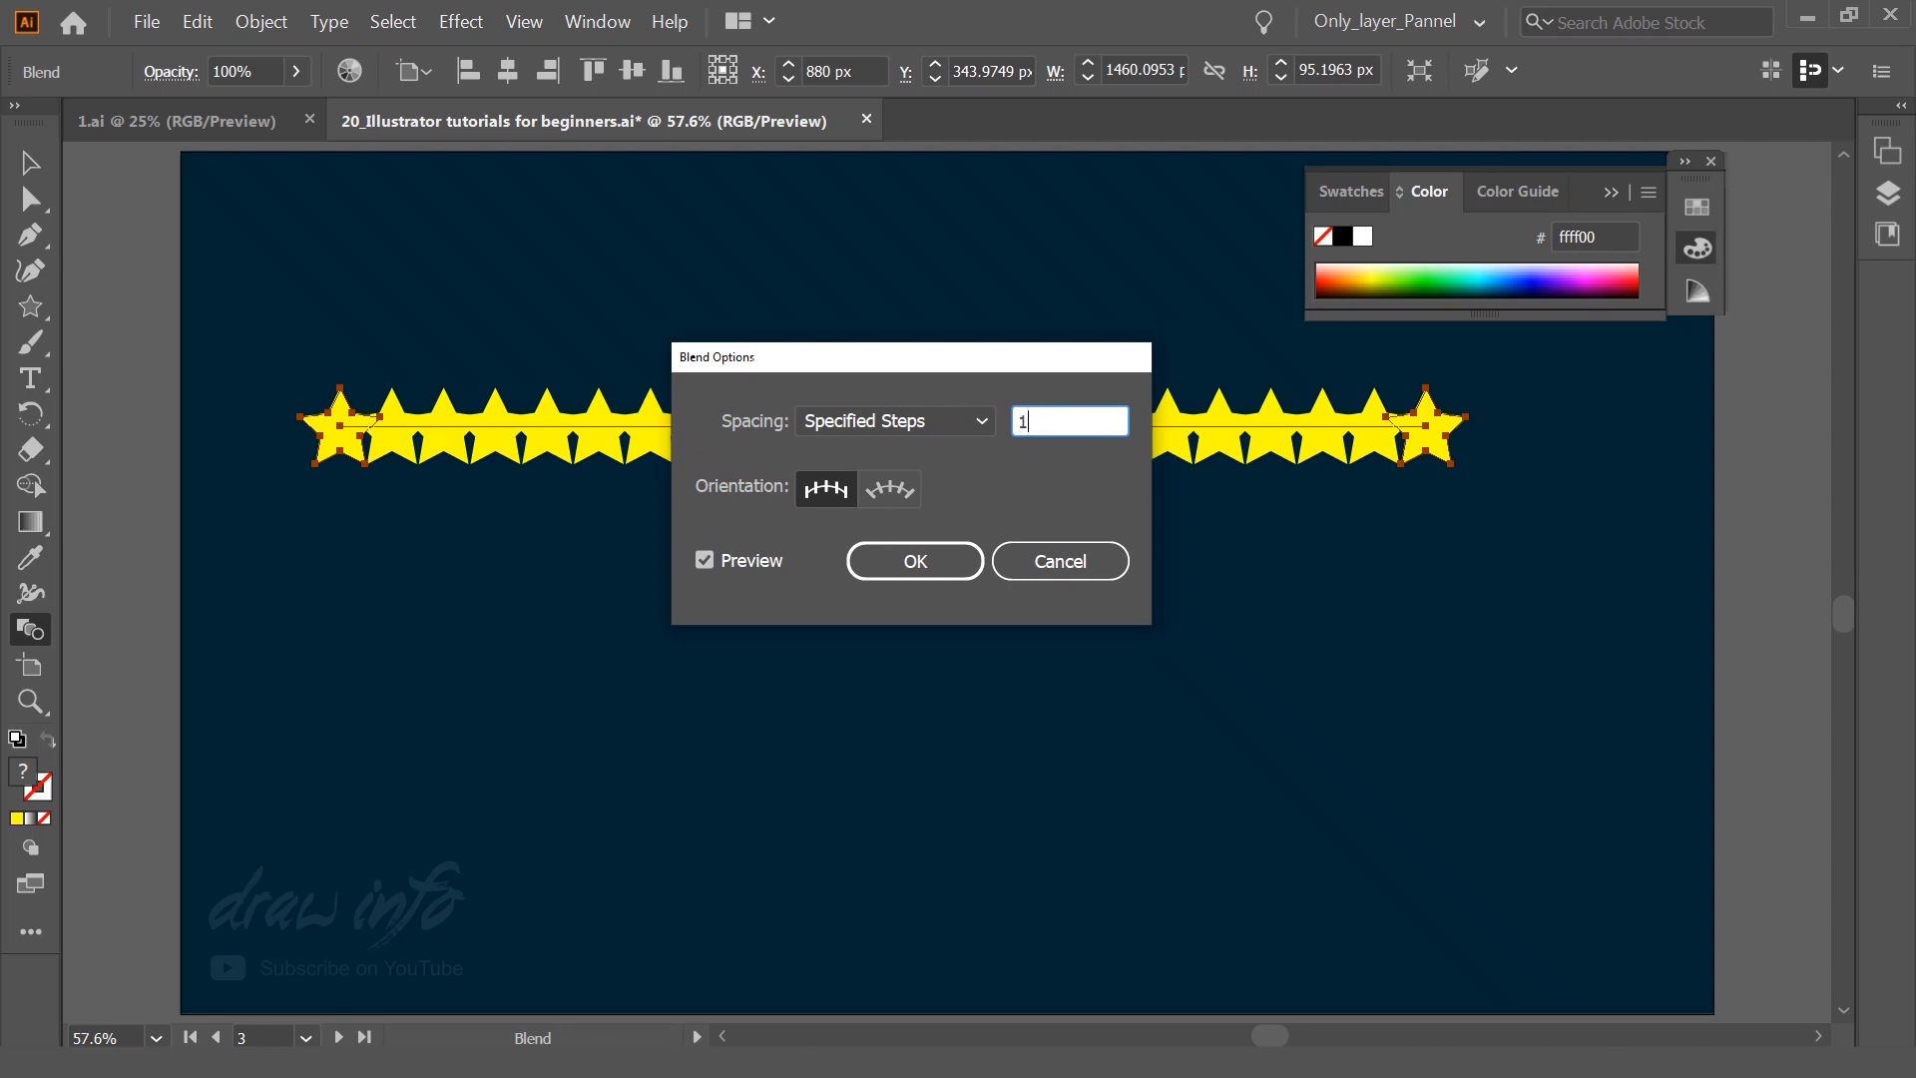
type("10")
left_click(904, 569)
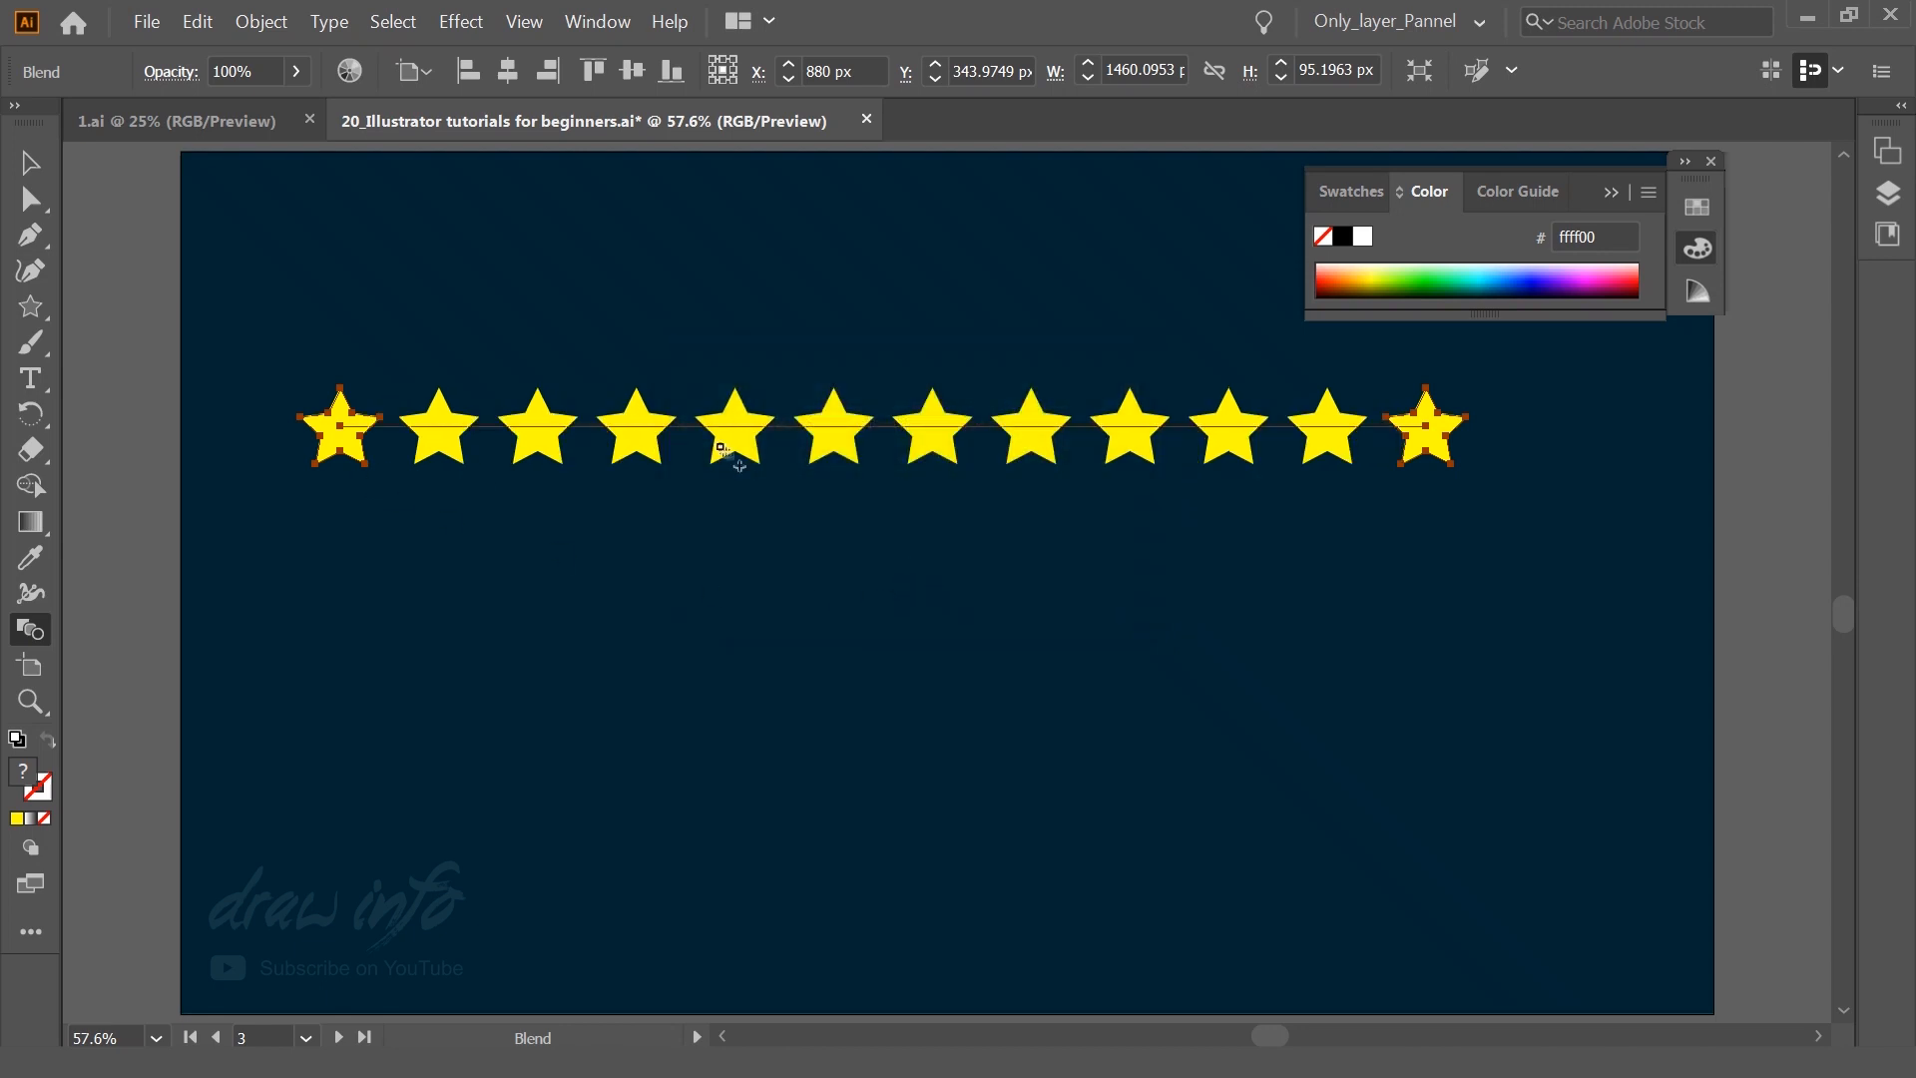
key("v")
left_click(116, 391)
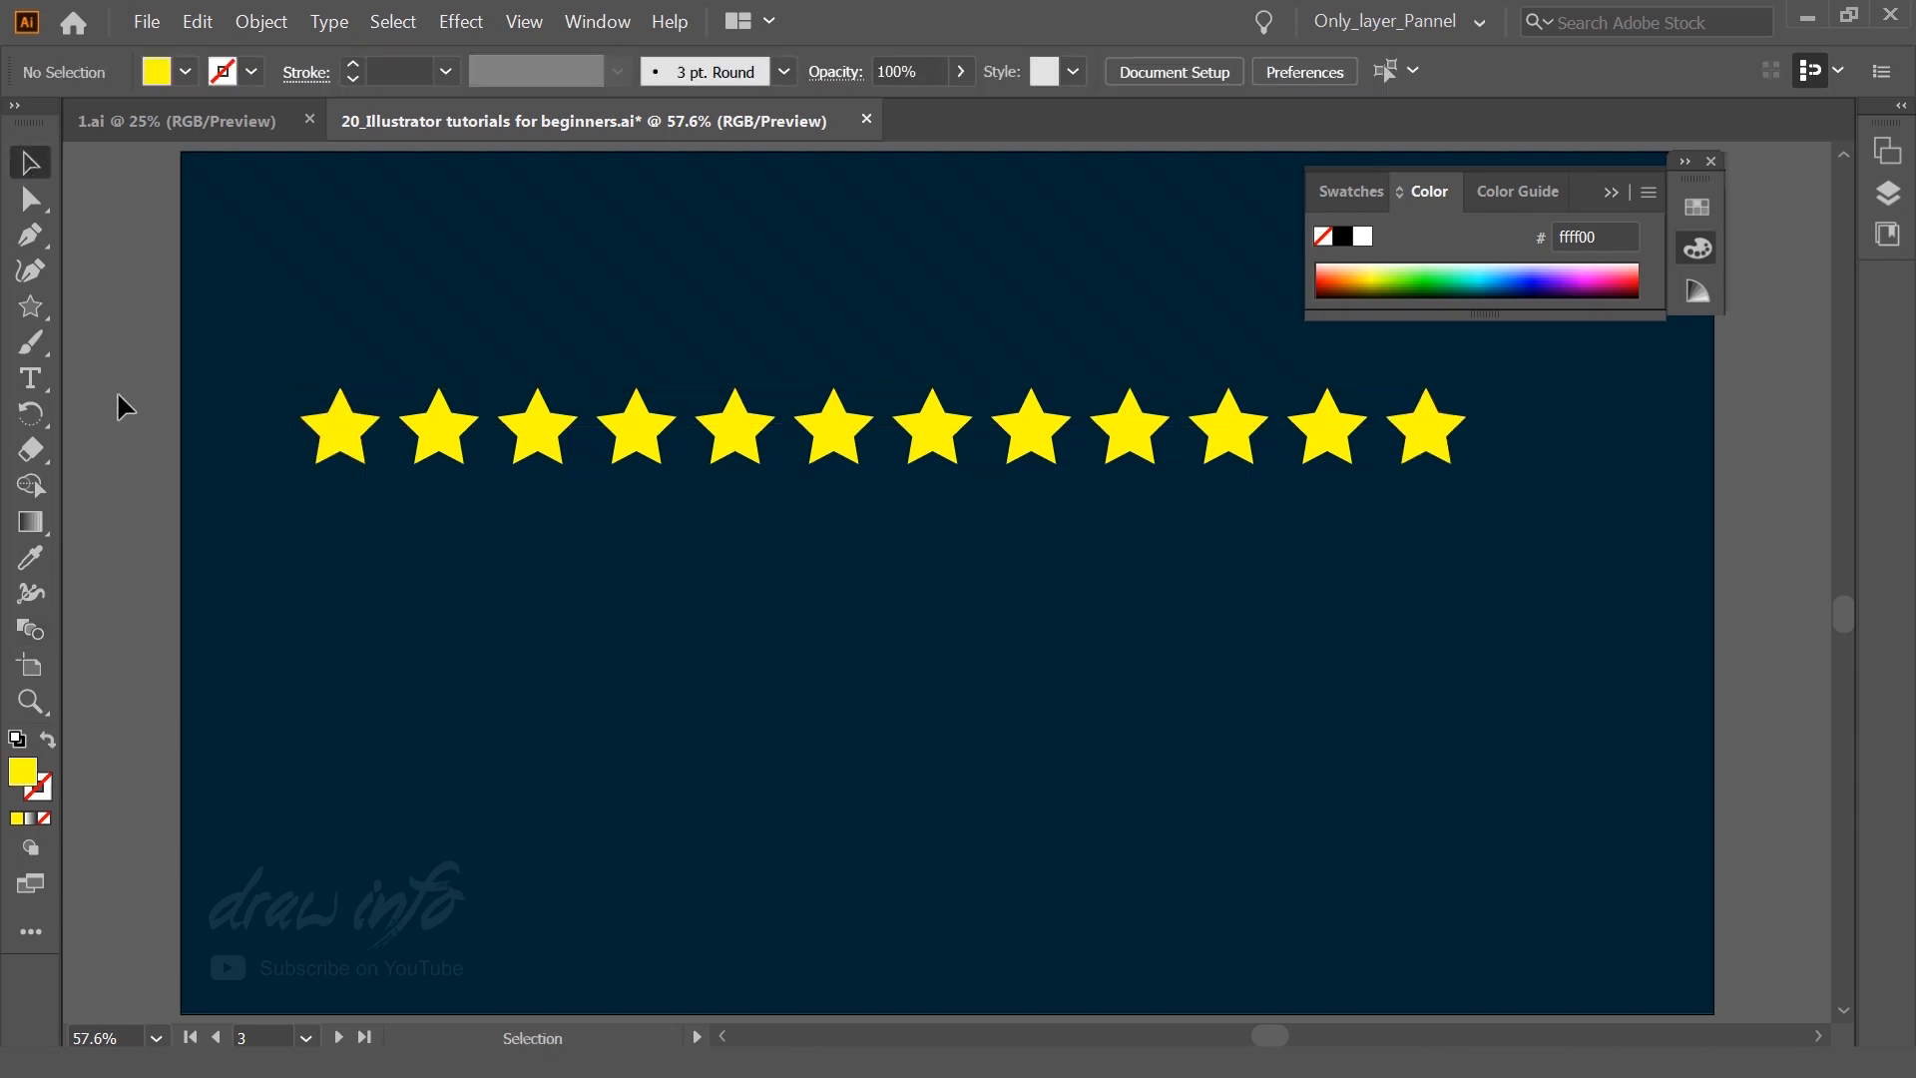
Step: Move the star row up slightly and draw a large circle centrally below it
left_click_drag(260, 327, 1651, 727)
left_click_drag(1460, 465, 1465, 427)
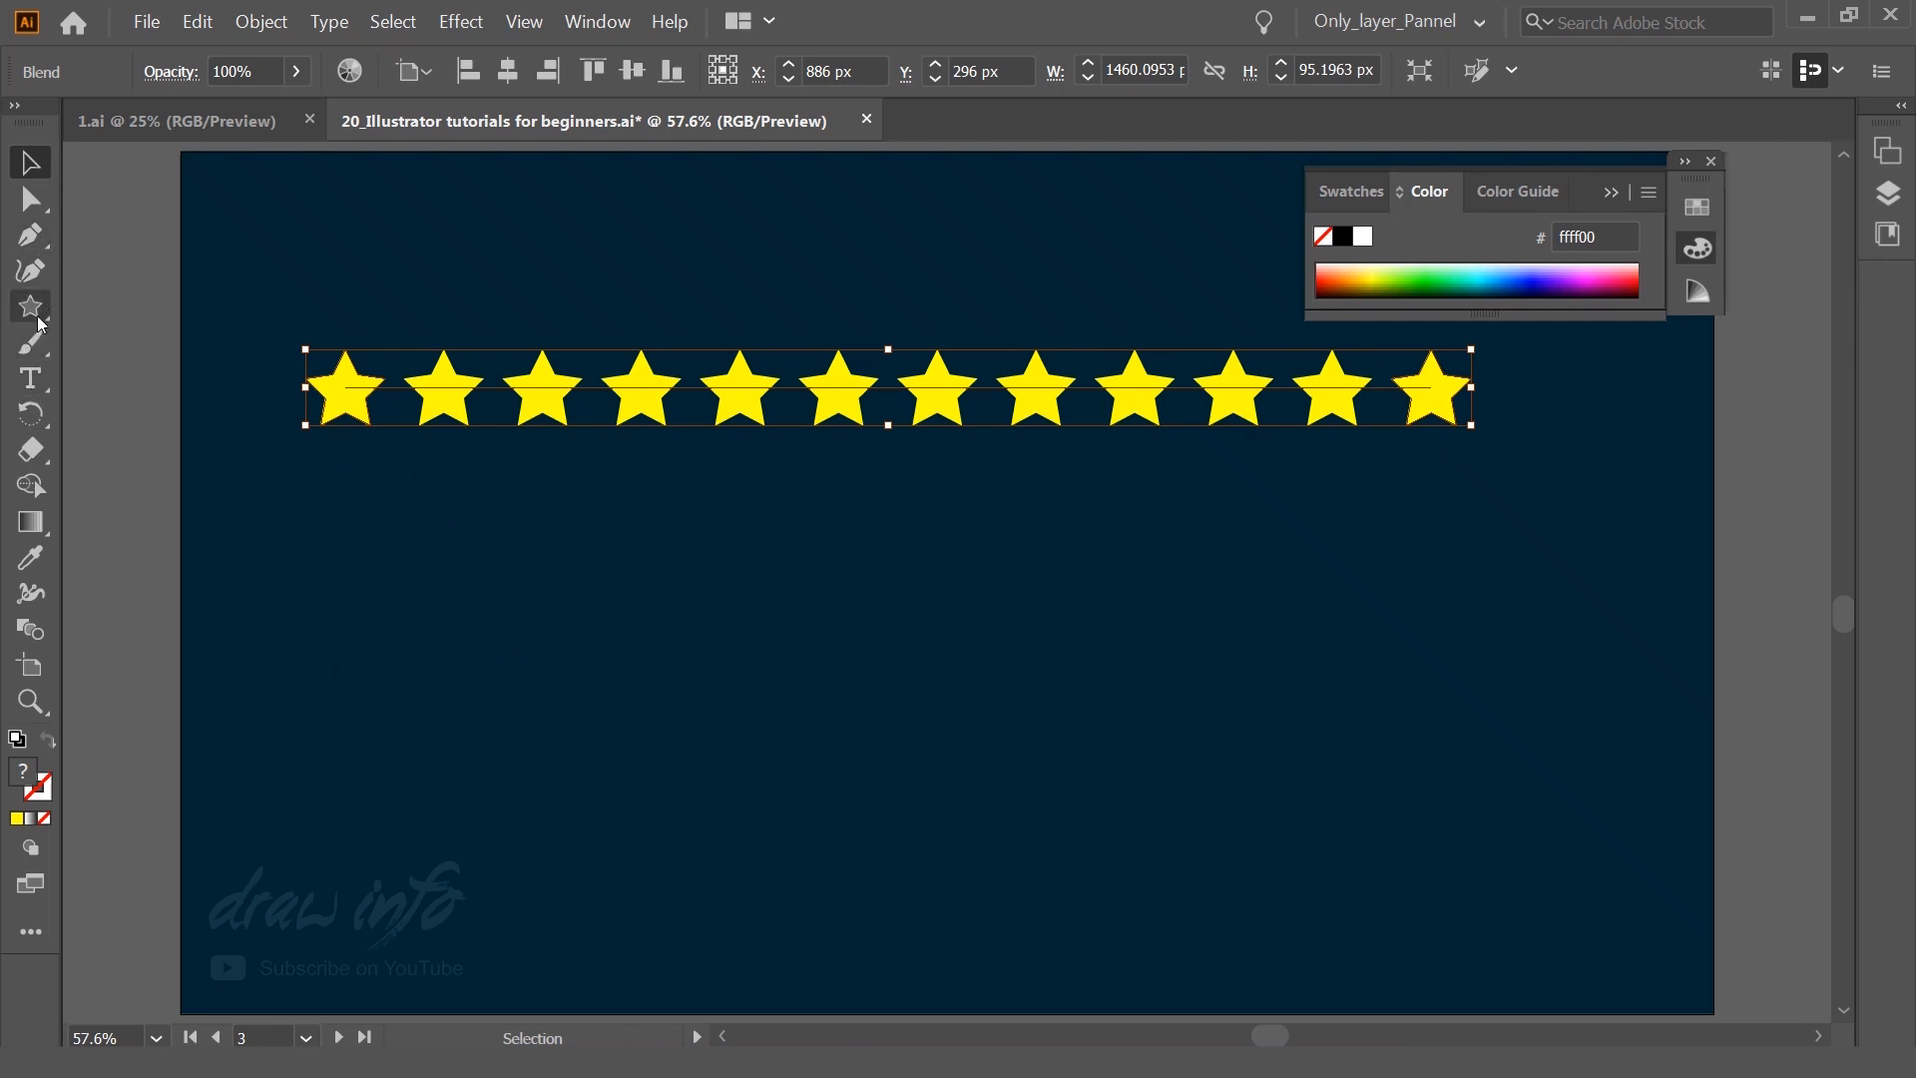
left_click_drag(40, 317, 110, 343)
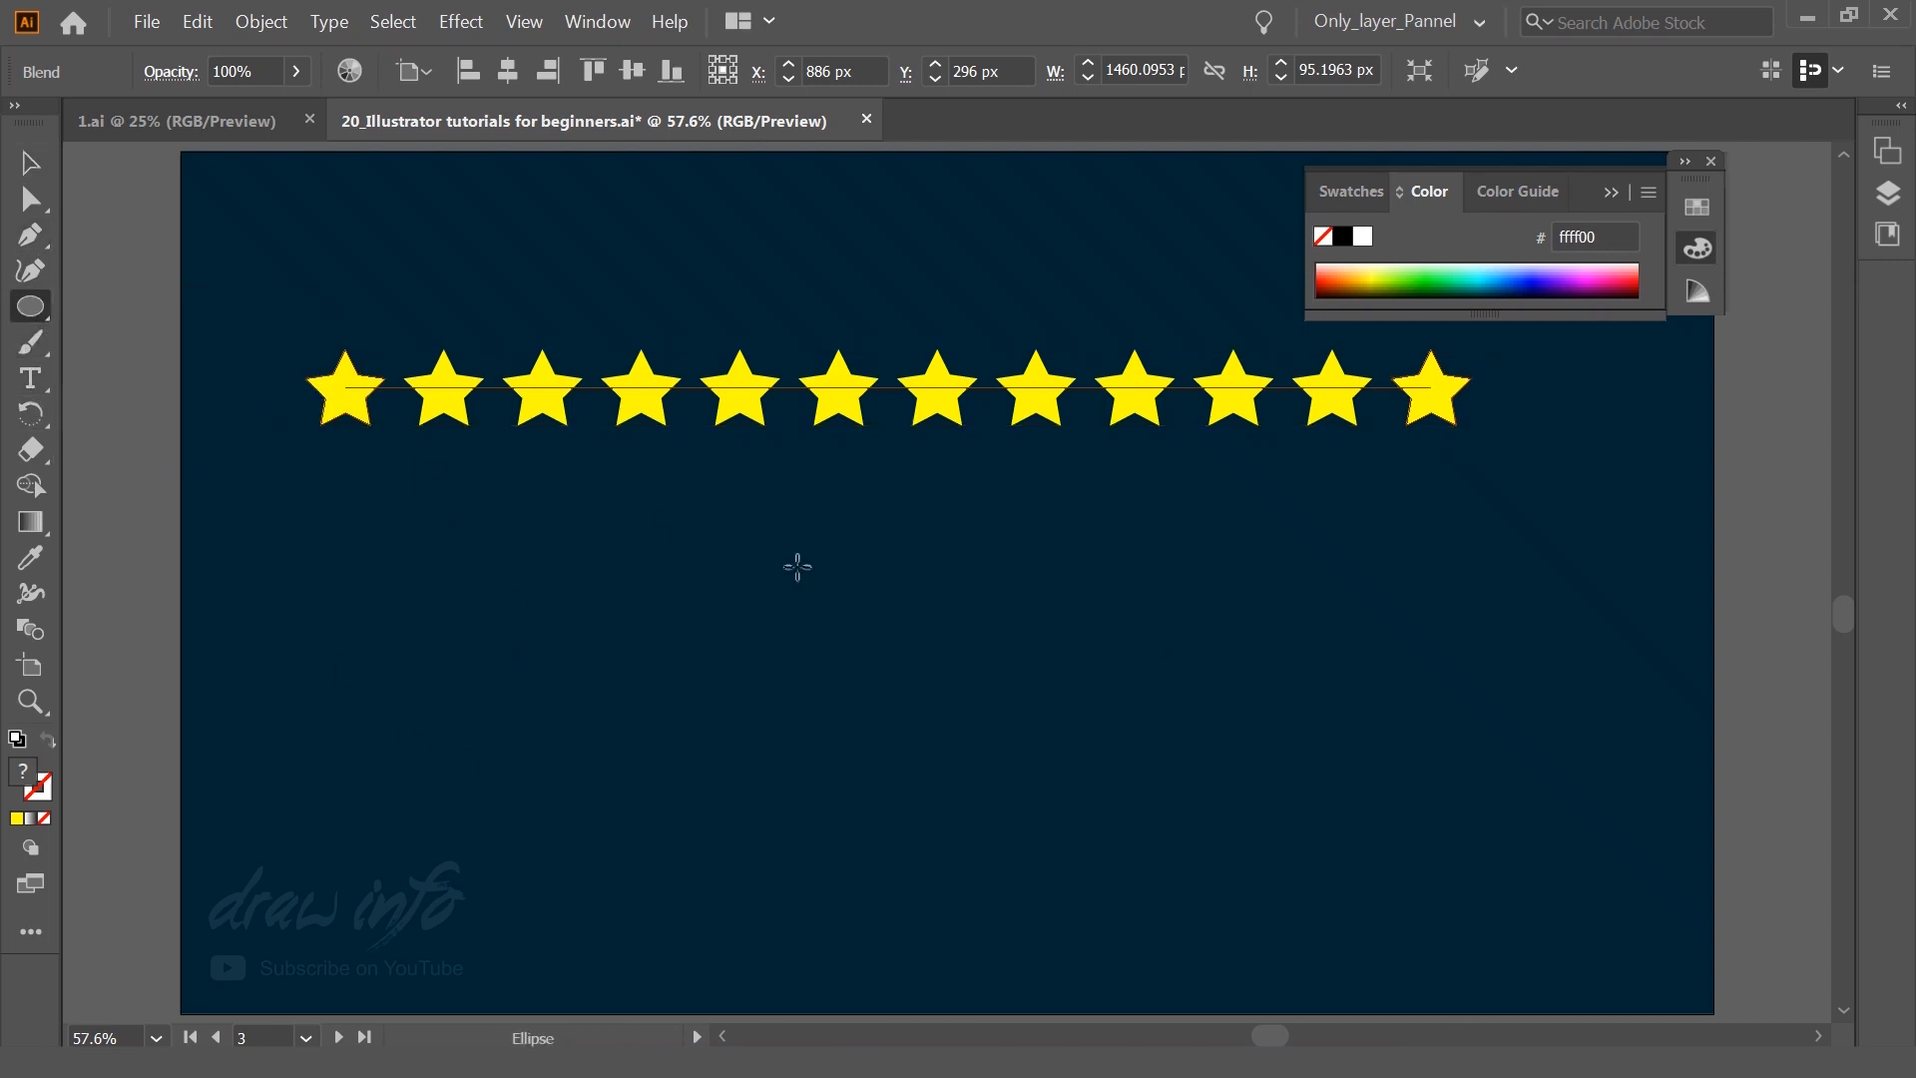
left_click_drag(727, 548, 1168, 882)
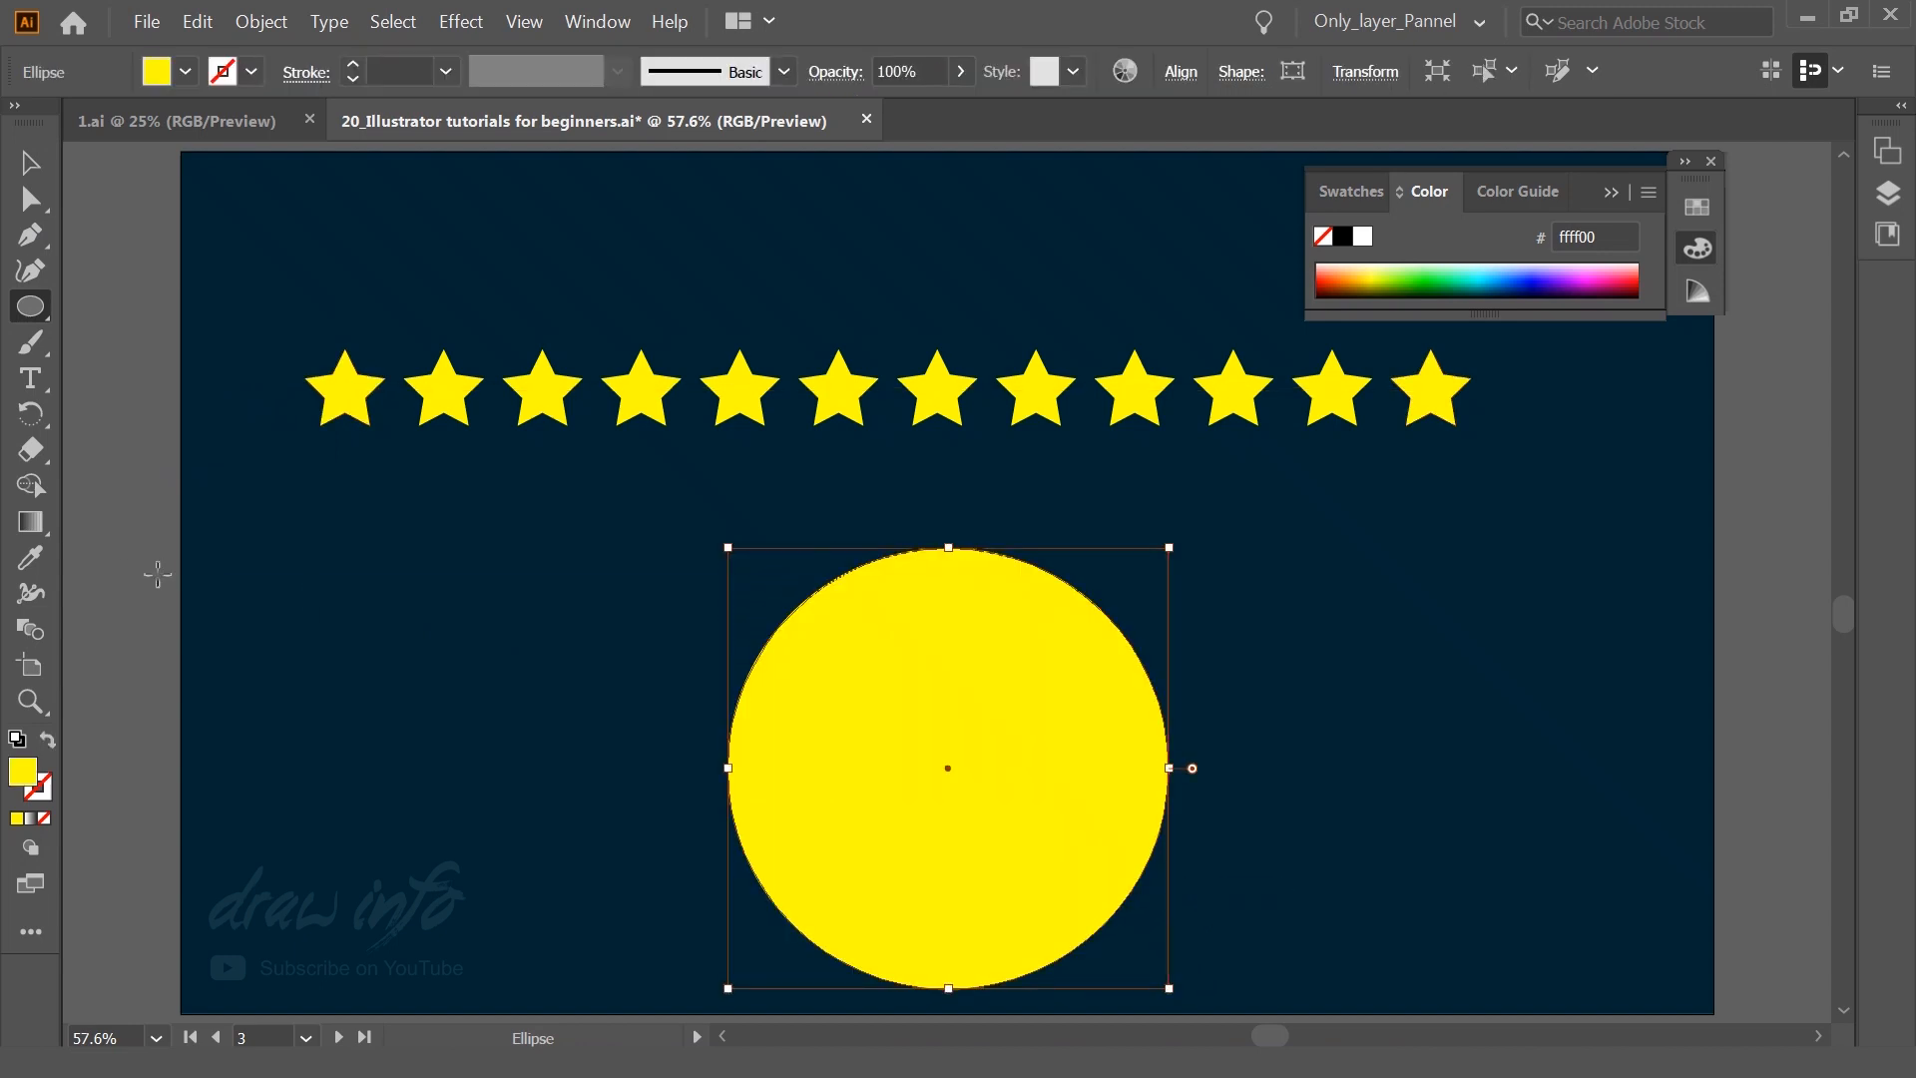
Step: Swap the circle's fill and stroke to leave only a yellow outline, and move it up closer to the stars
left_click(48, 743)
left_click(30, 162)
left_click(387, 649)
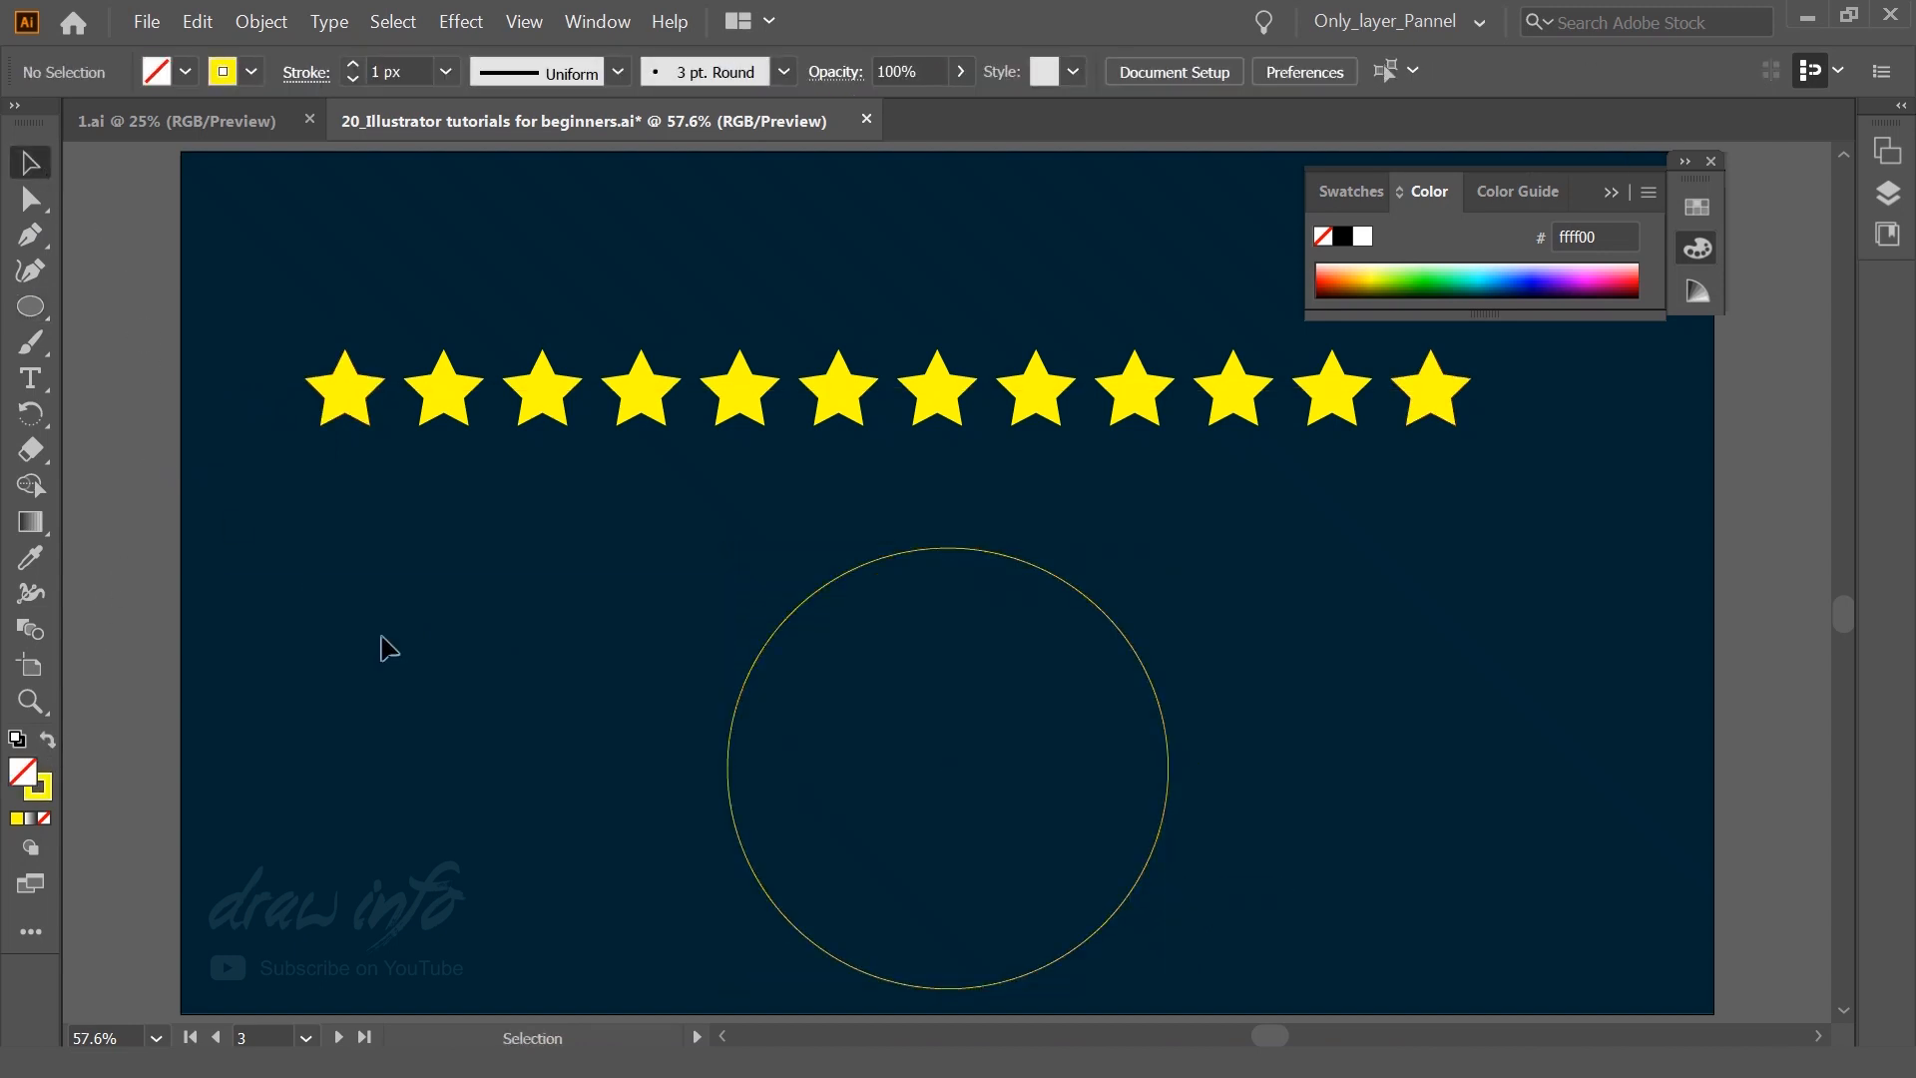
left_click_drag(936, 556, 951, 502)
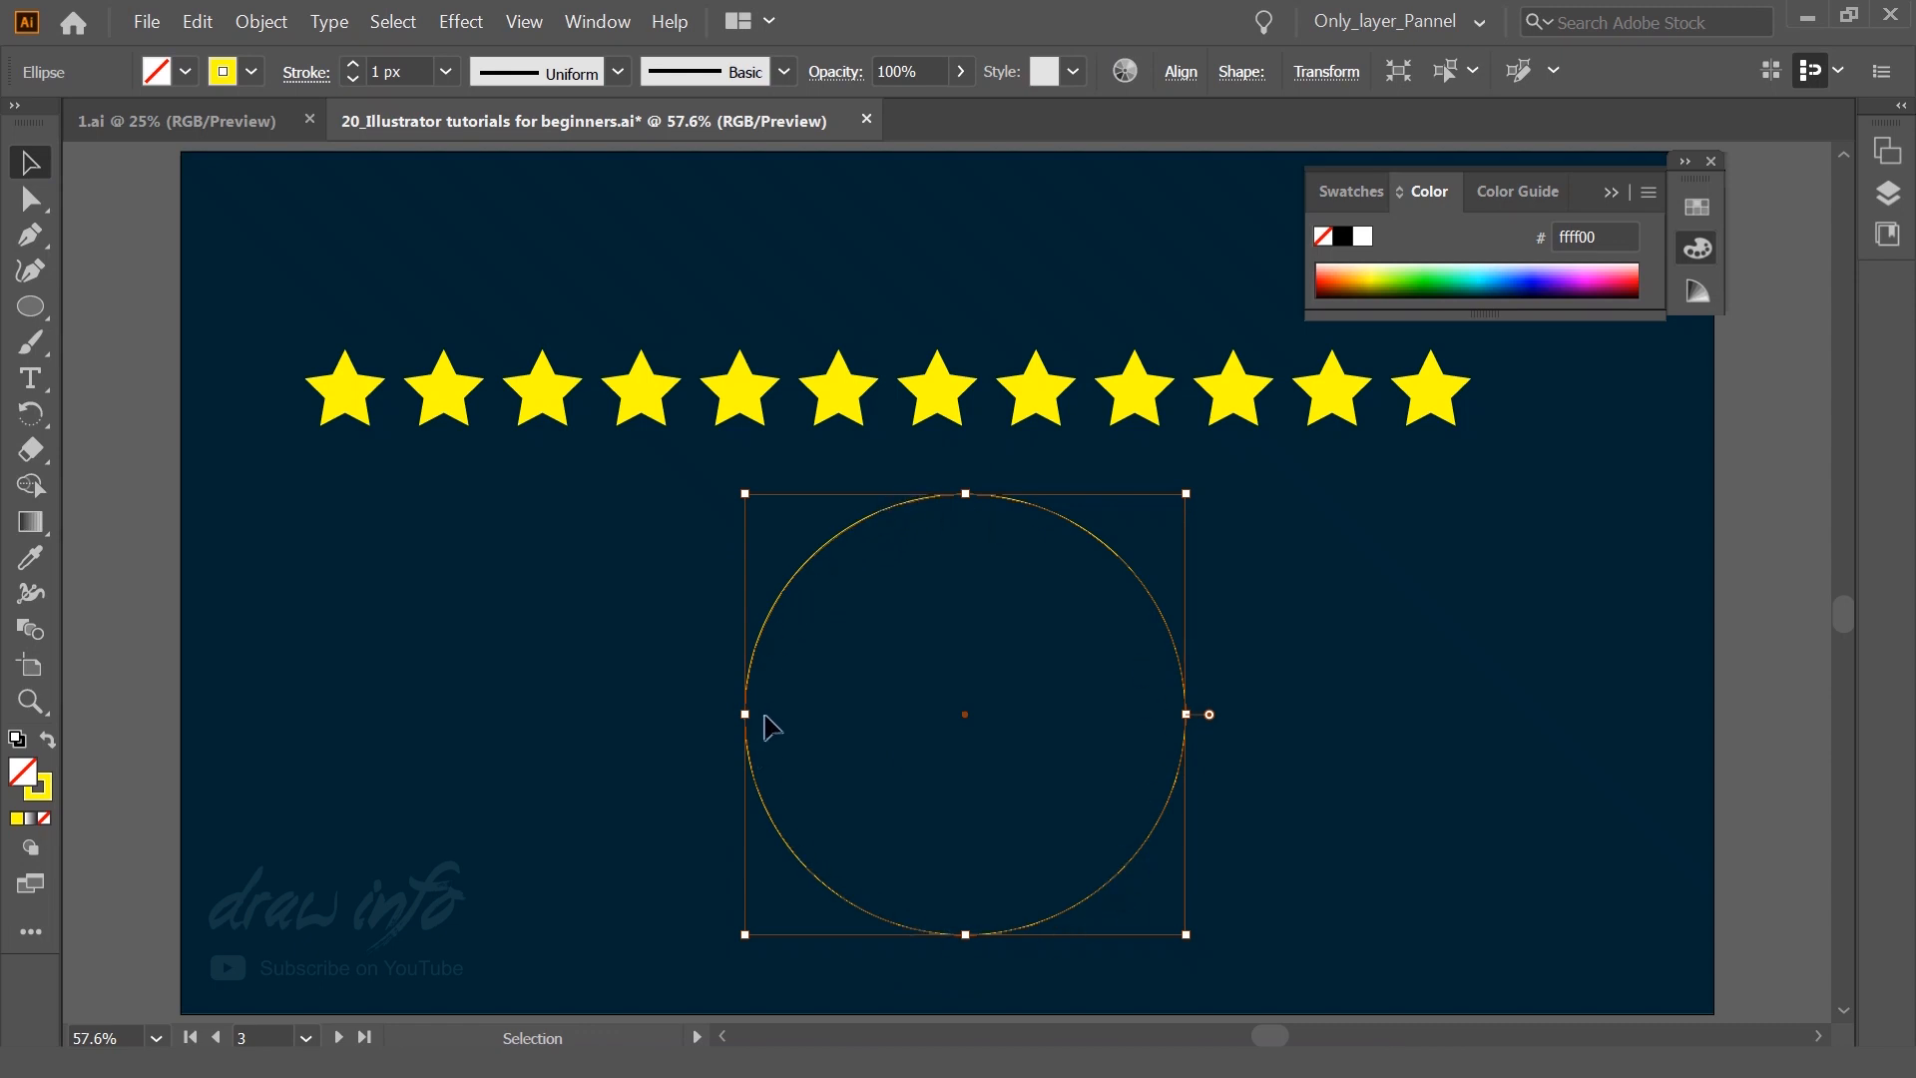
left_click(884, 688)
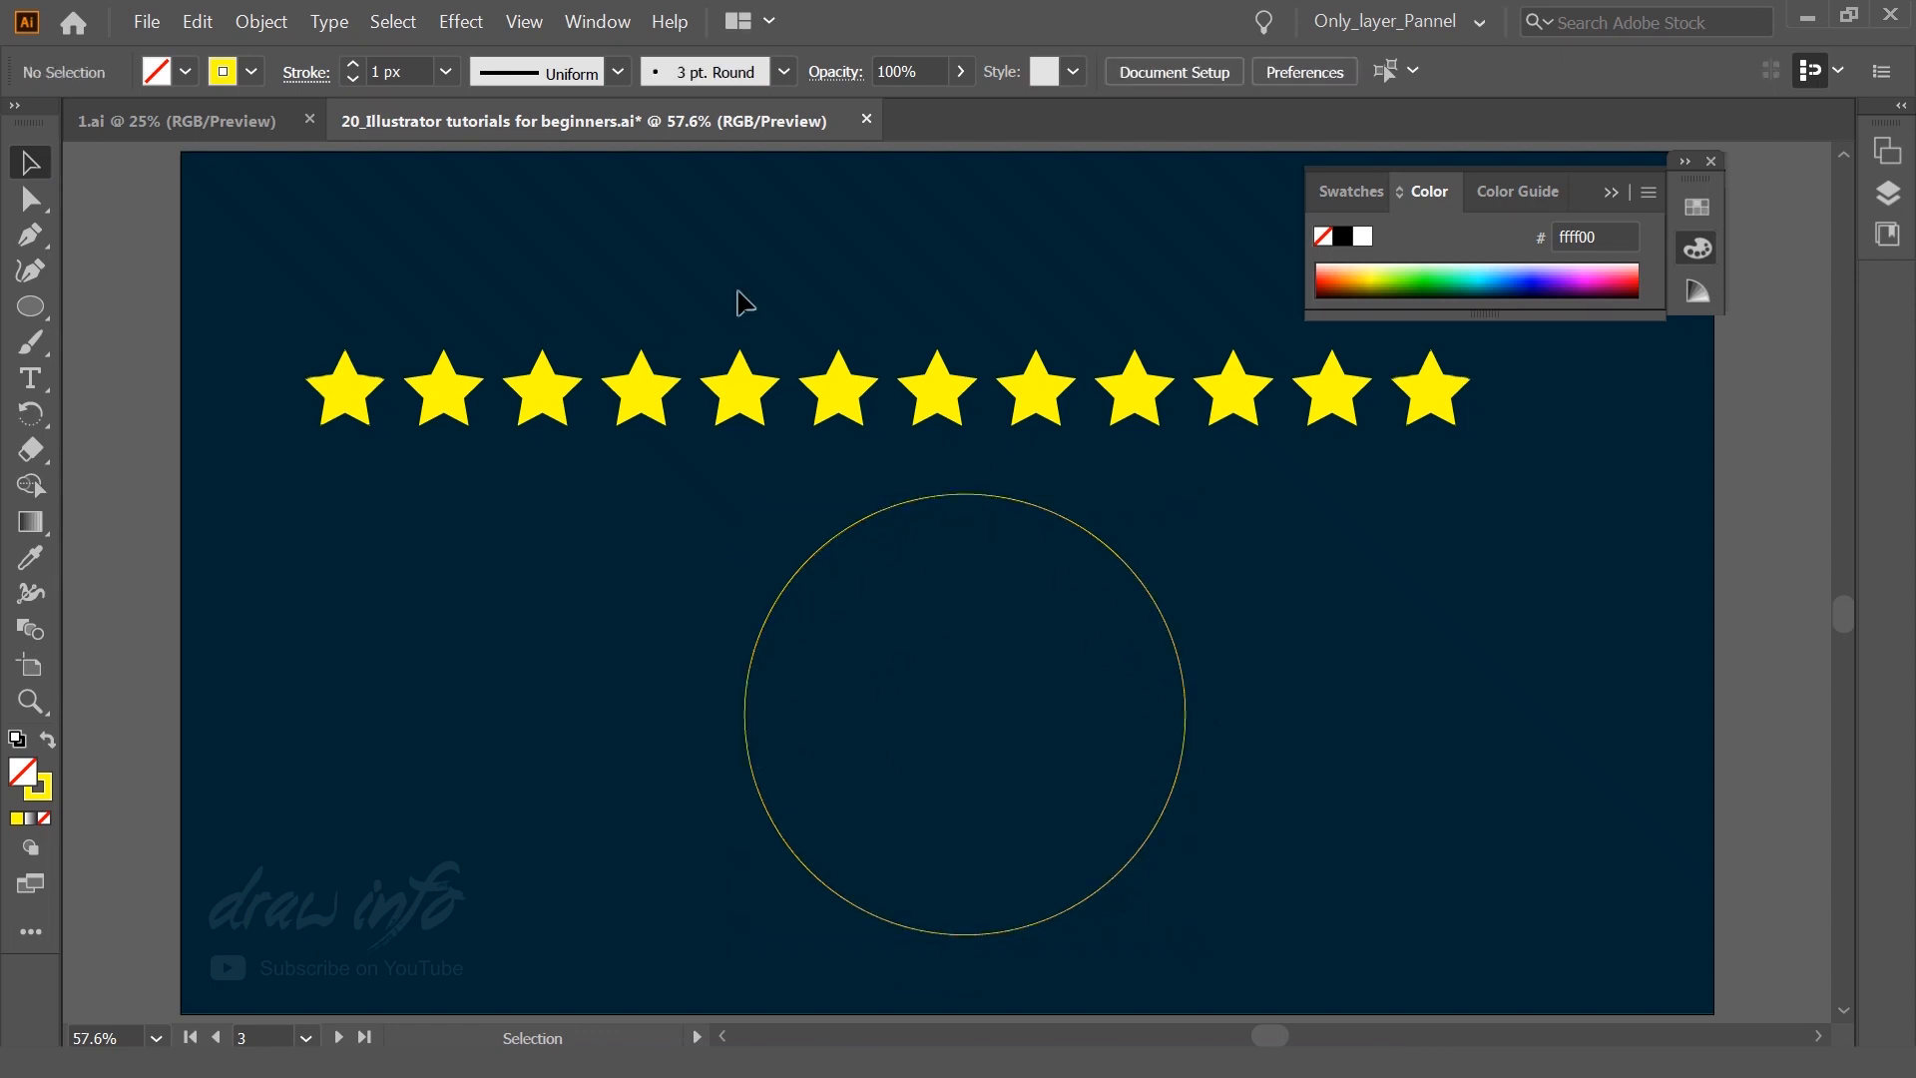
Step: Select the star blend with the circle and replace the blend's spine so the stars follow the circle
left_click_drag(735, 299, 1048, 675)
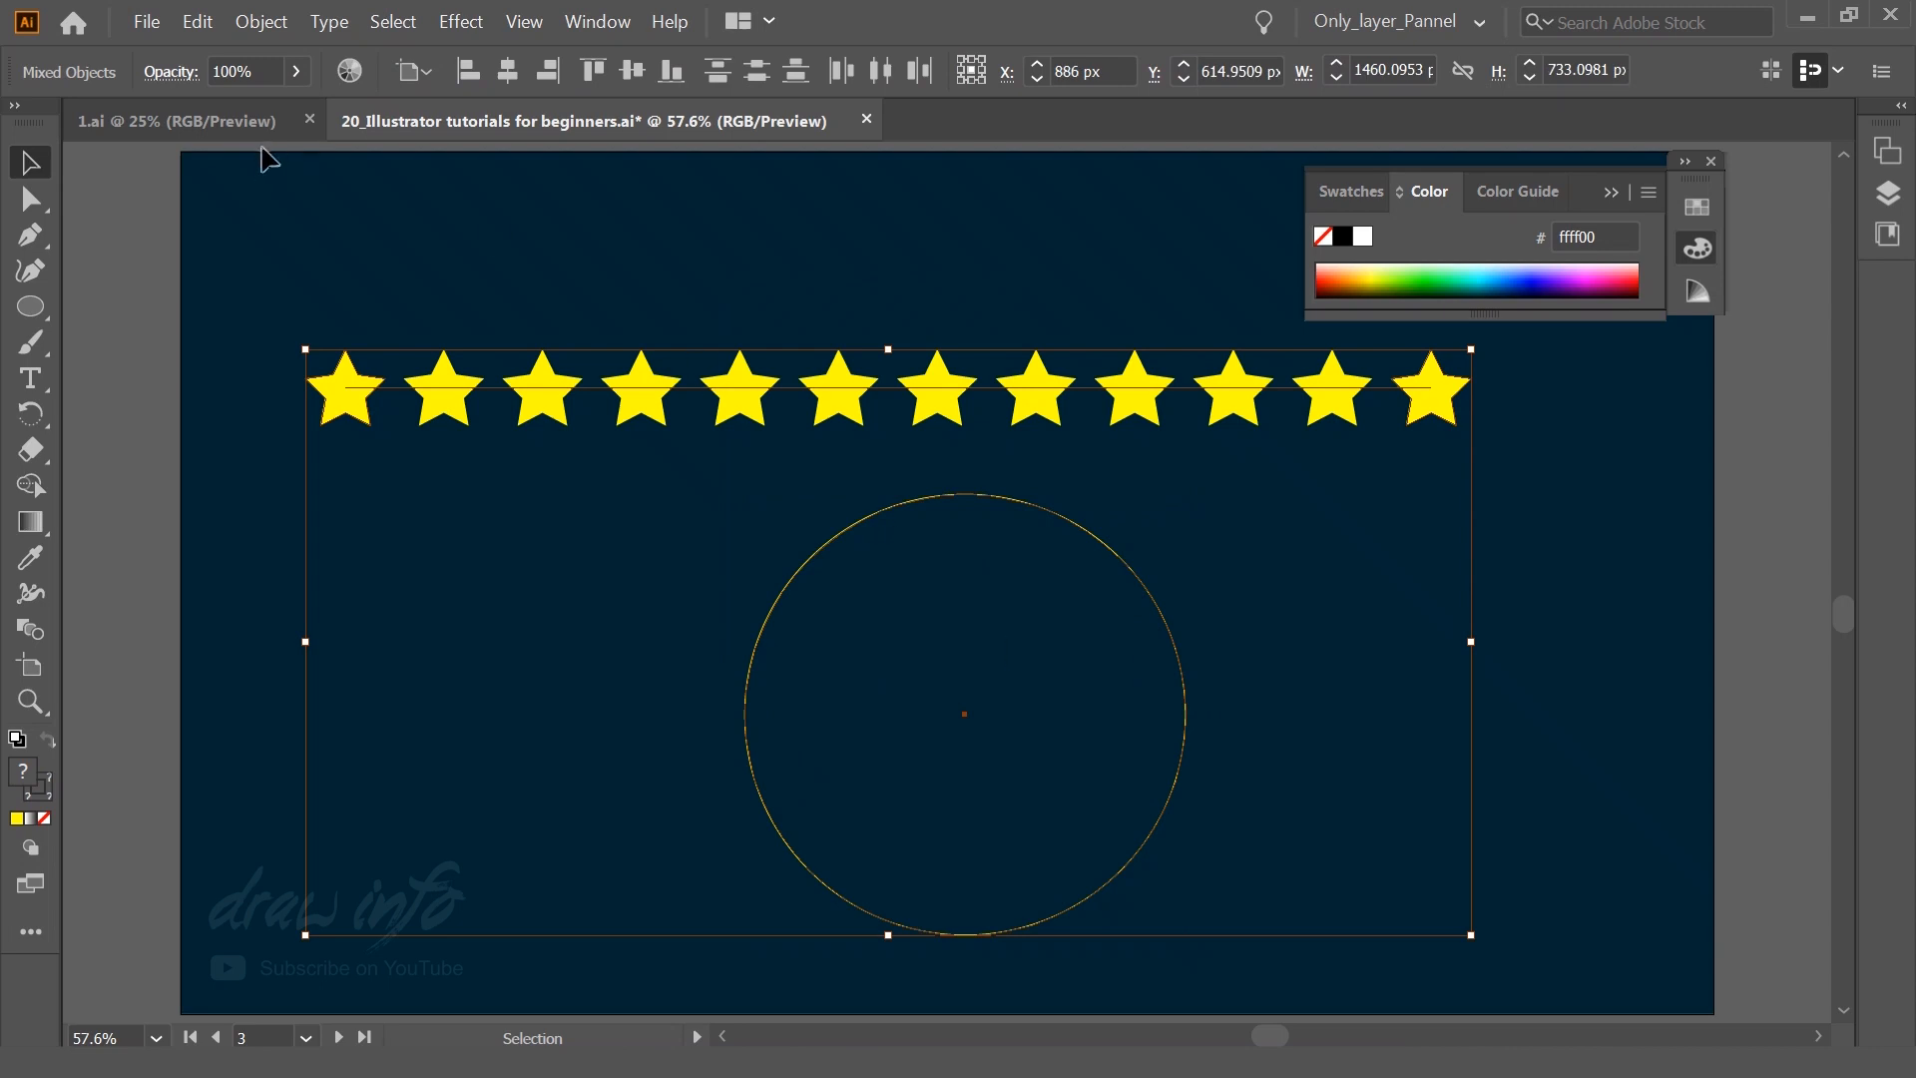
left_click(262, 21)
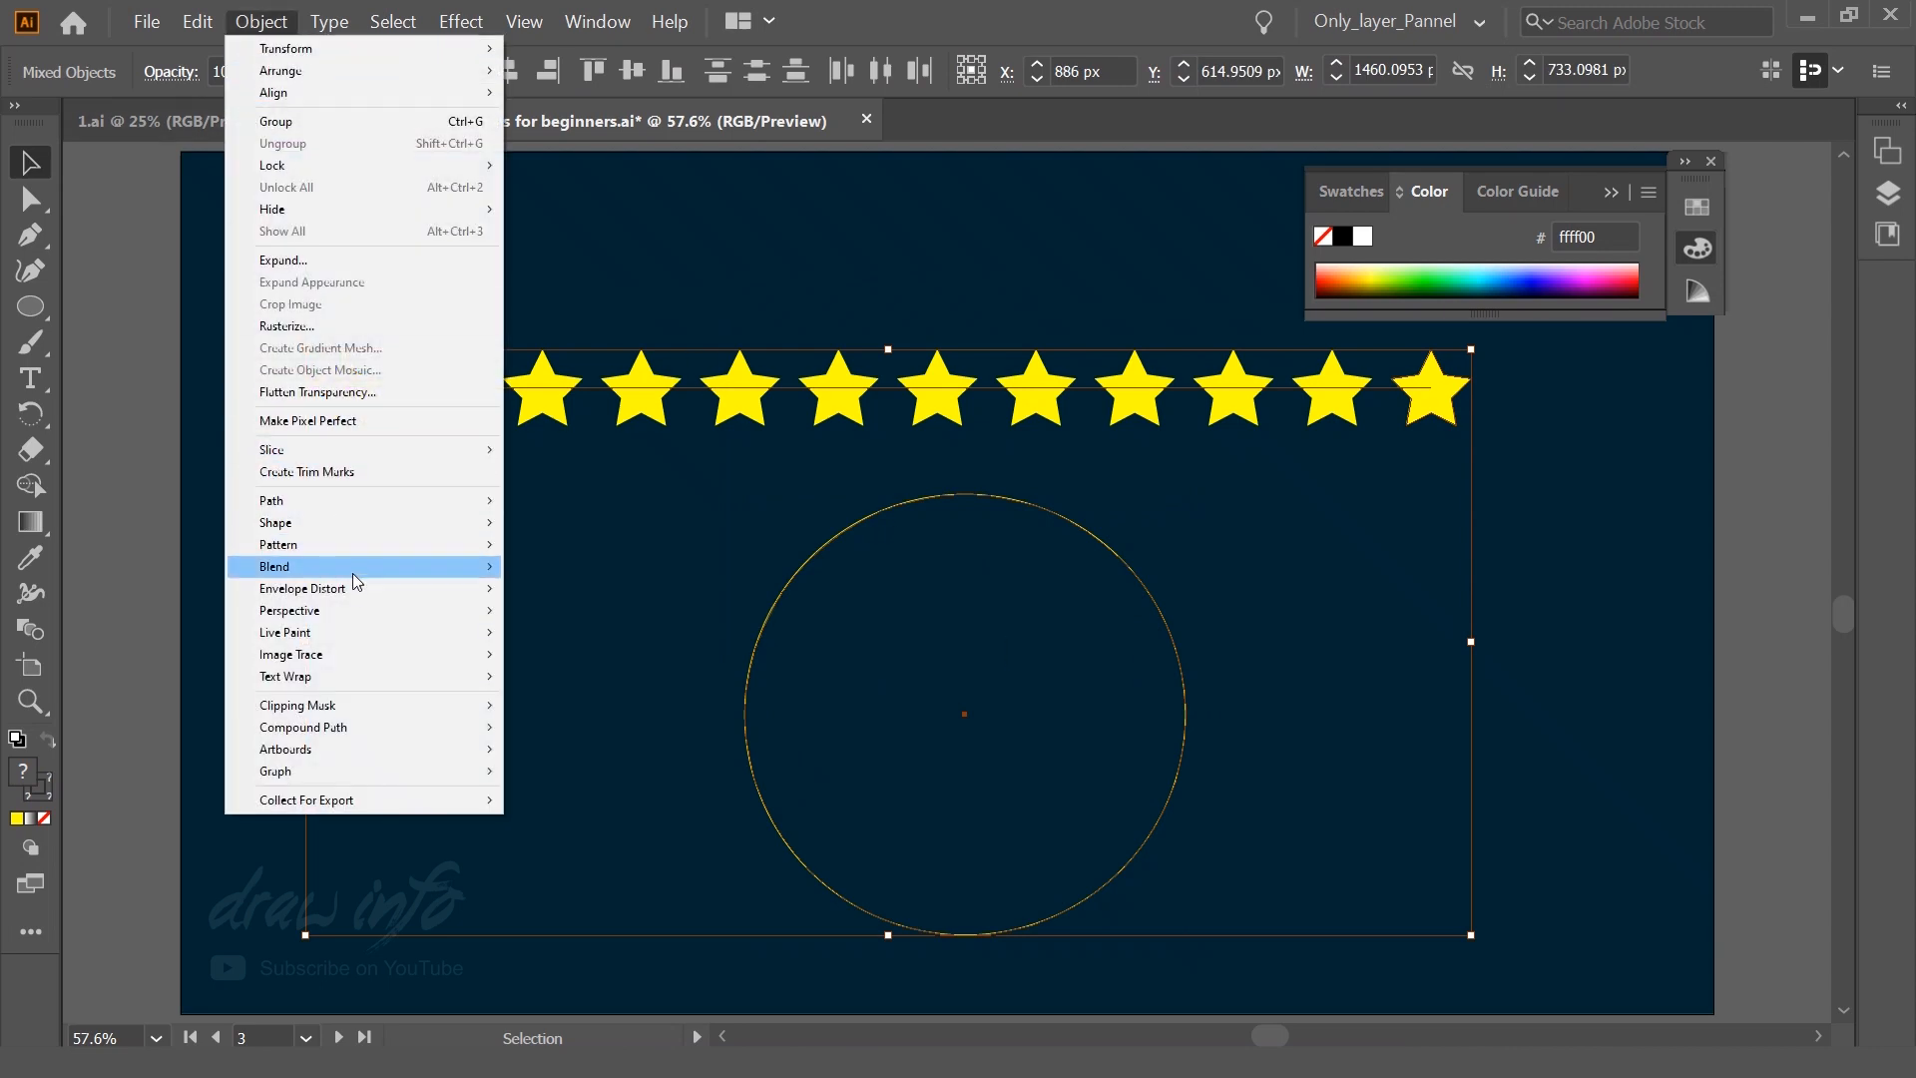
mouse_move(352, 572)
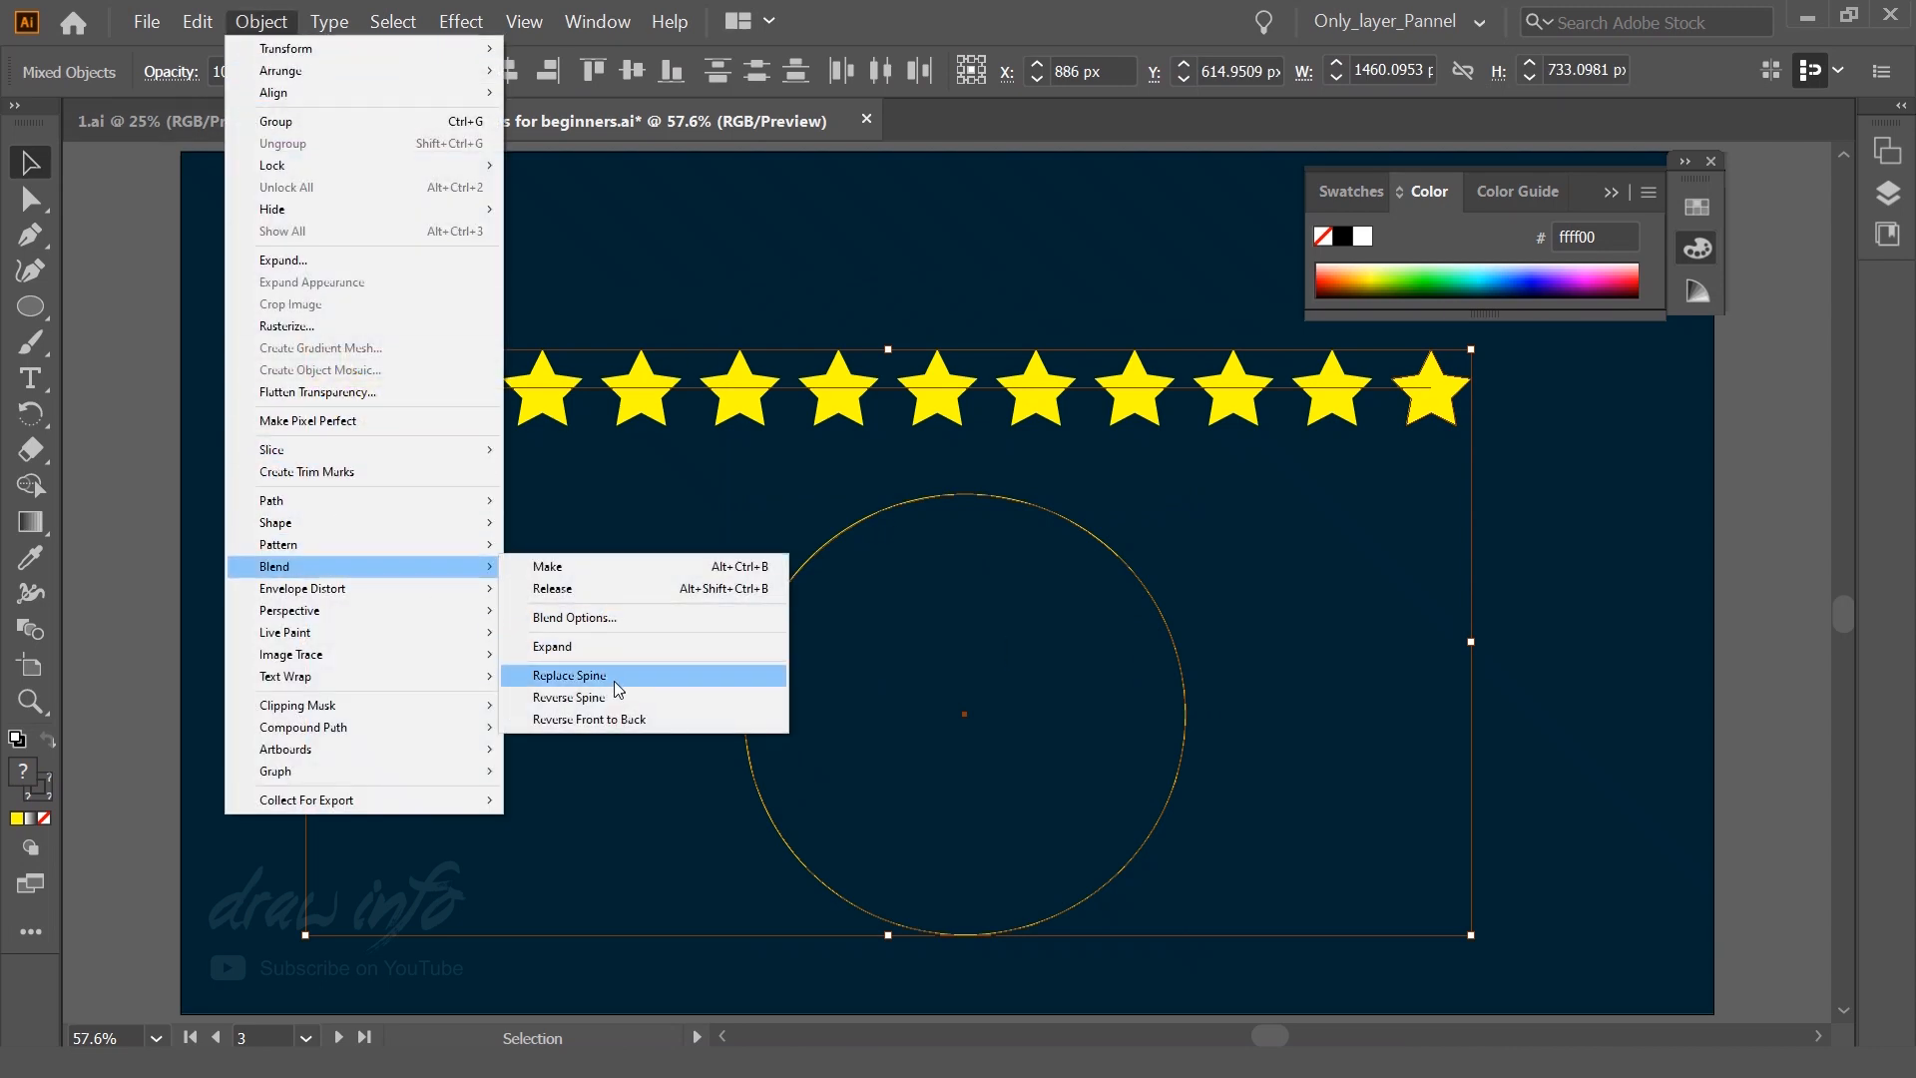
left_click(614, 679)
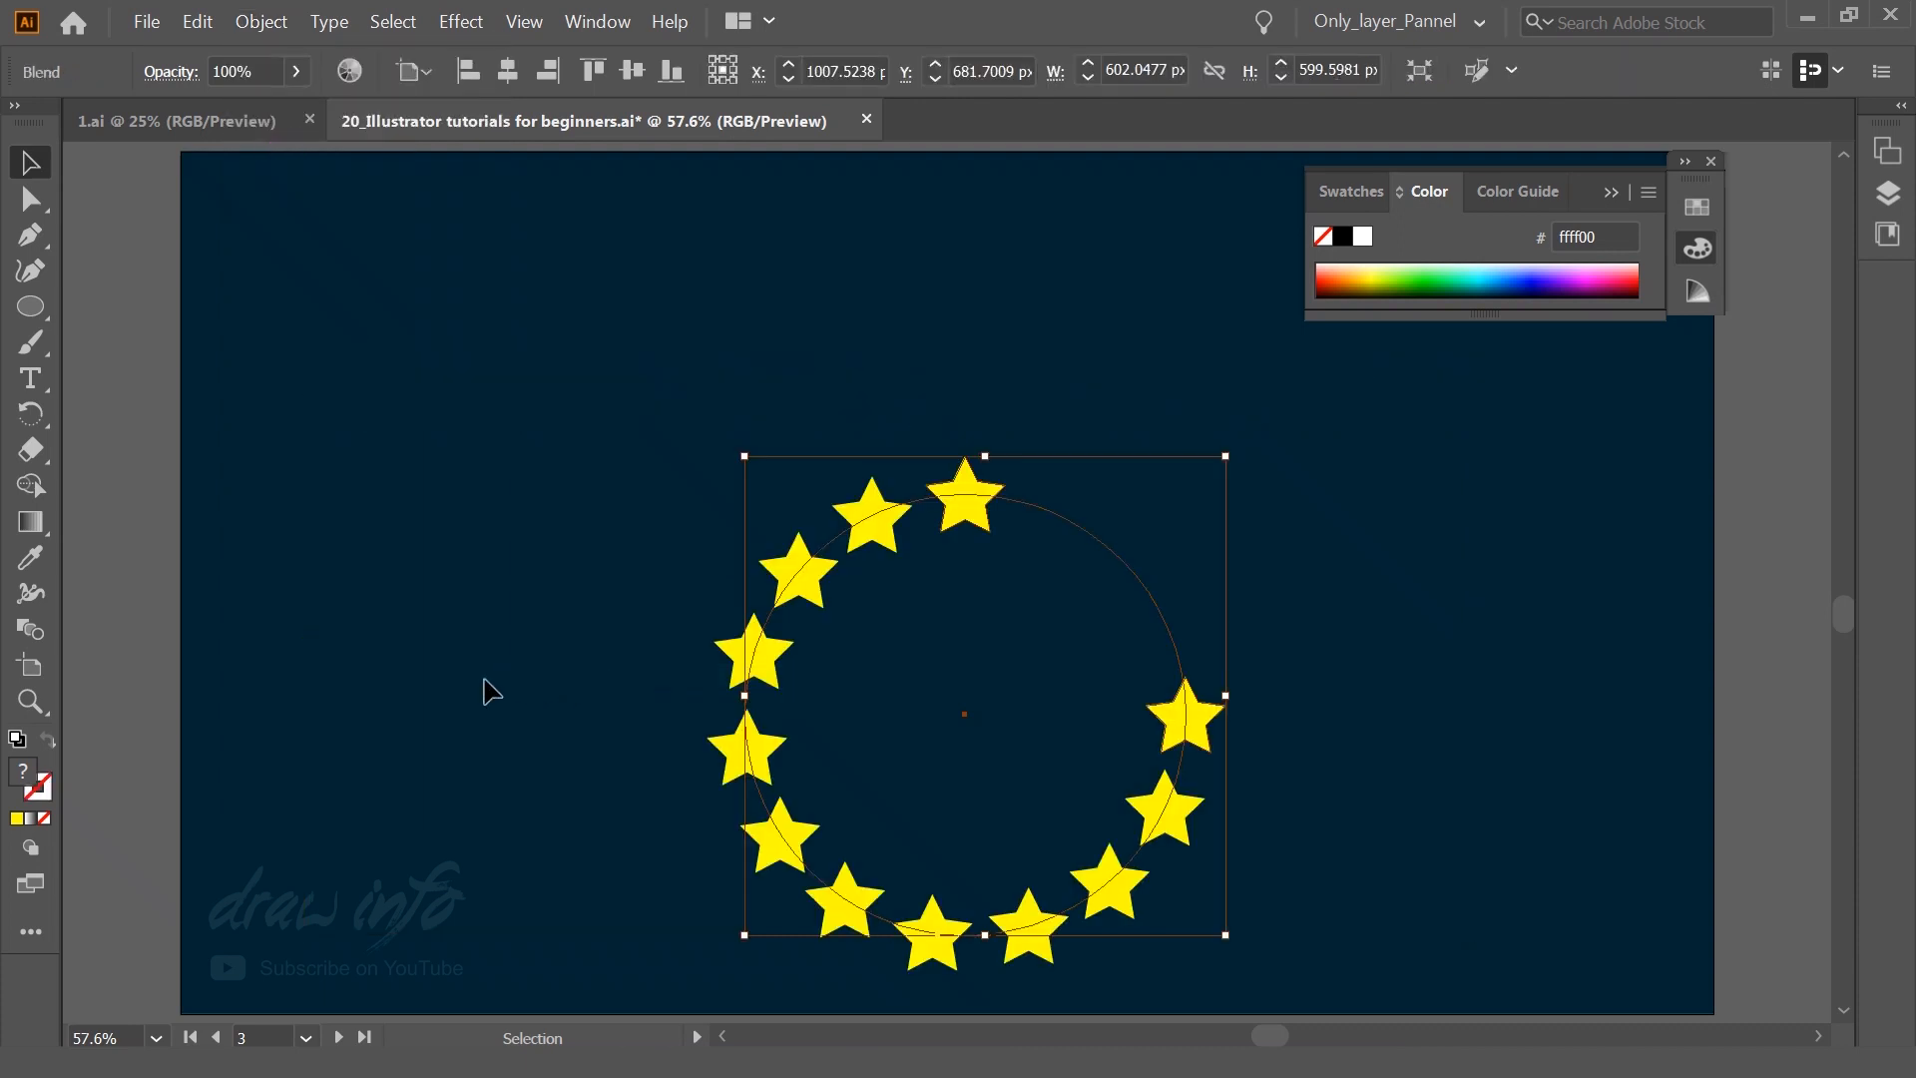
left_click(489, 691)
Step: Move the star ring up and align it to the artboard's vertical and horizontal center
left_click_drag(656, 335, 1261, 974)
left_click_drag(1134, 556, 1081, 377)
left_click(1068, 868)
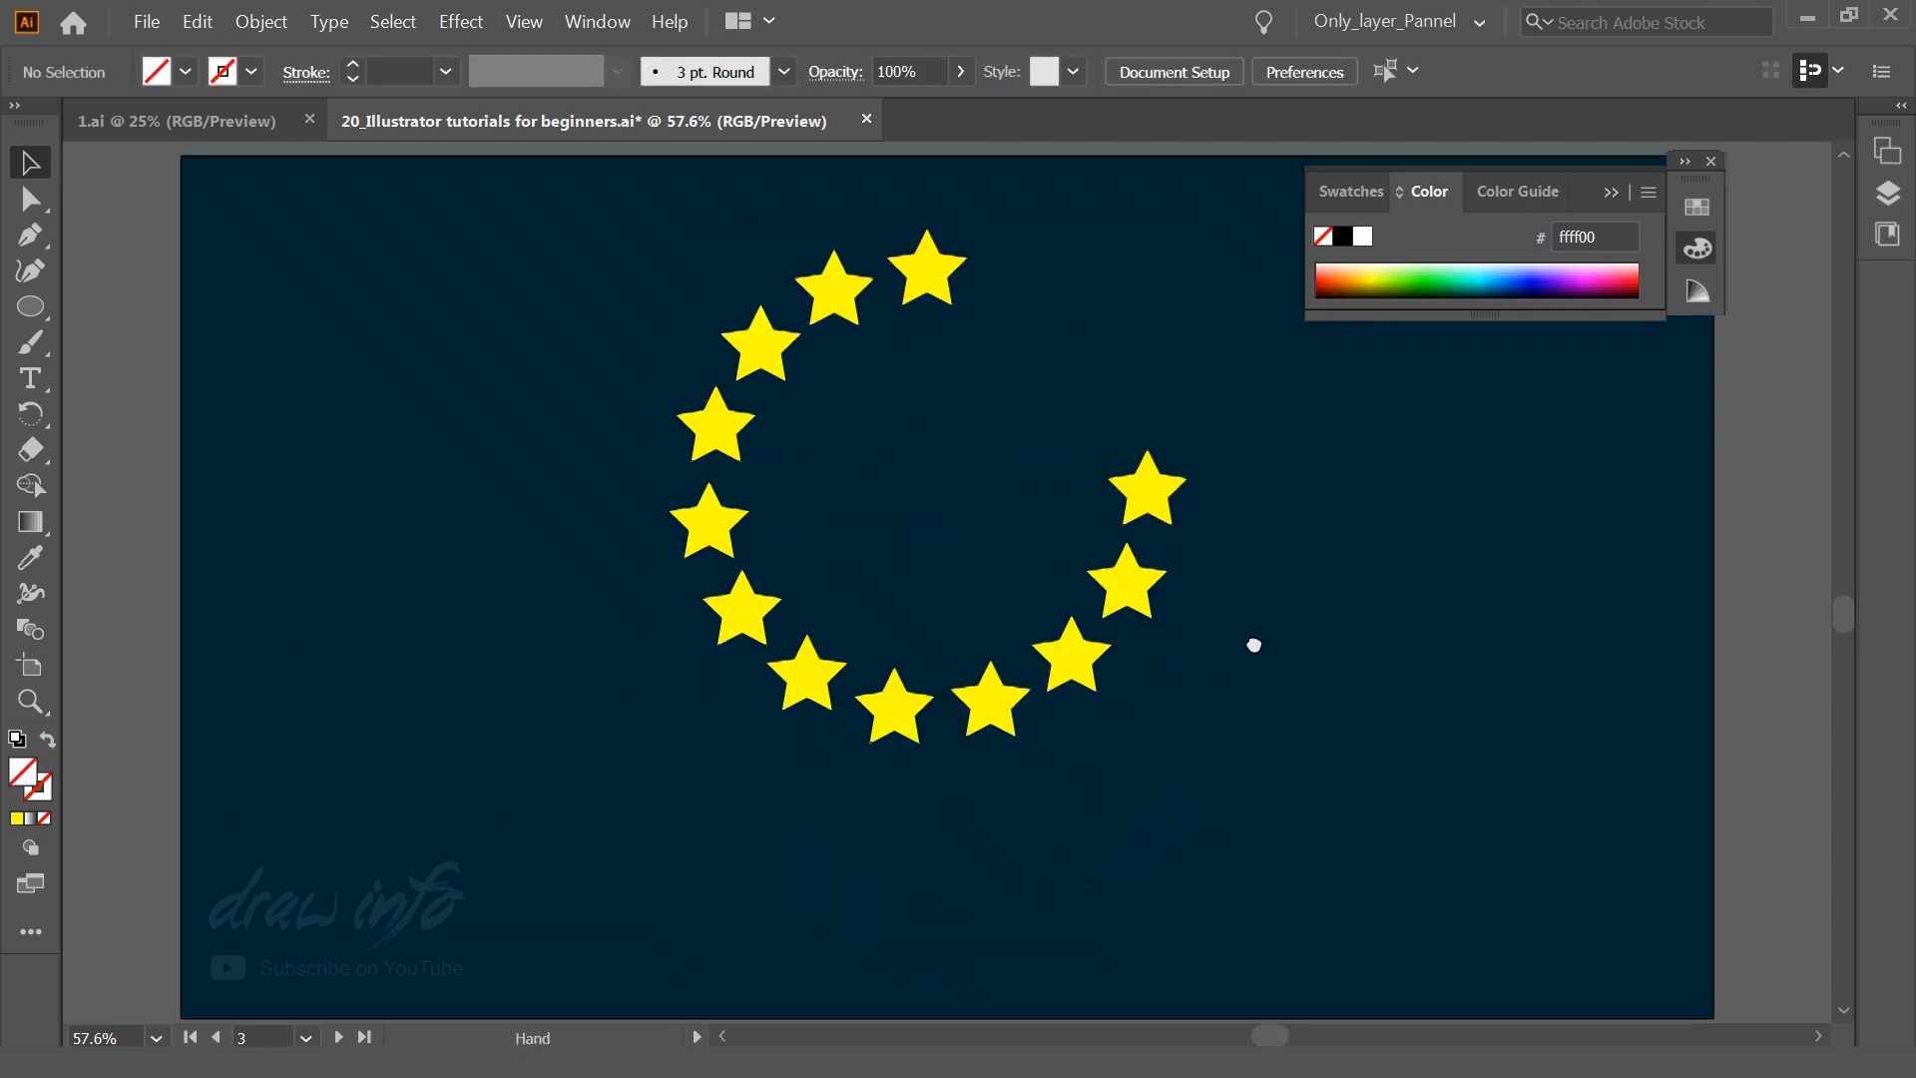
left_click_drag(1255, 645, 1224, 746)
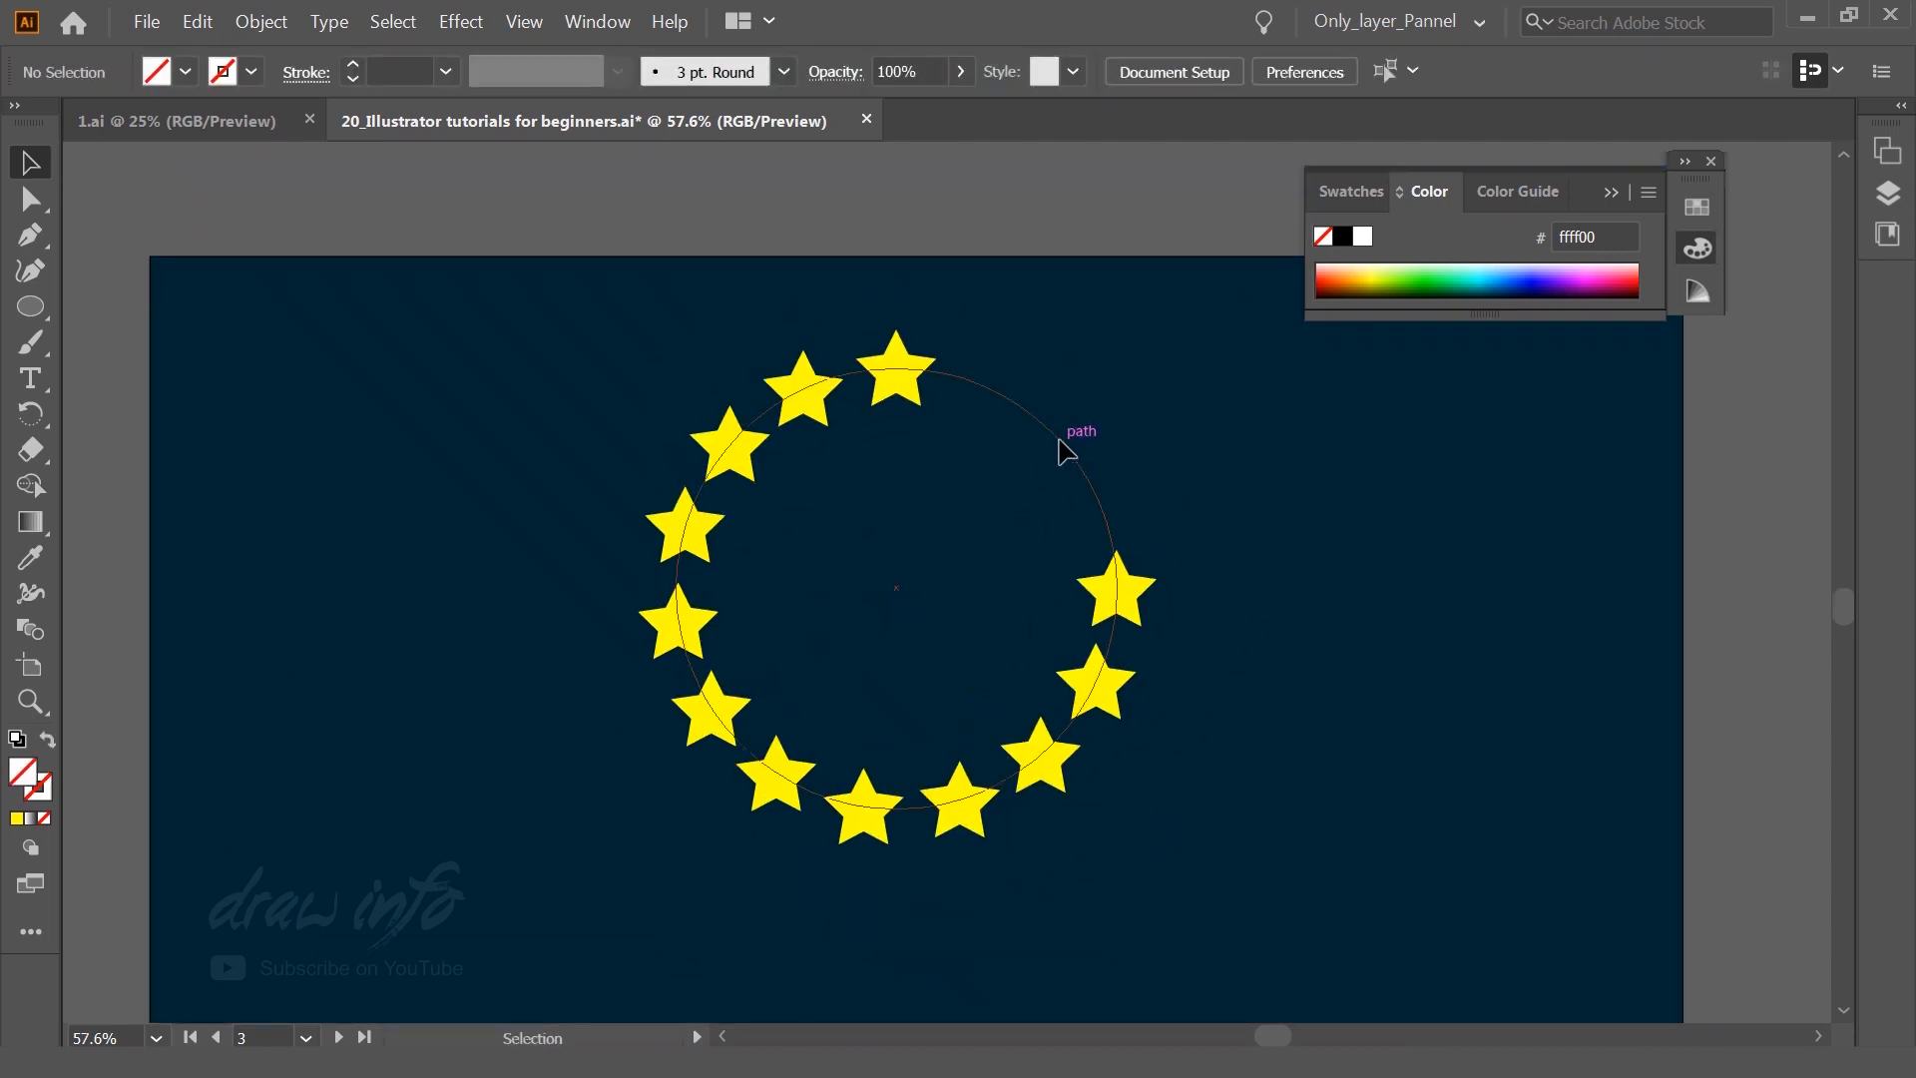
left_click(1059, 441)
left_click(626, 77)
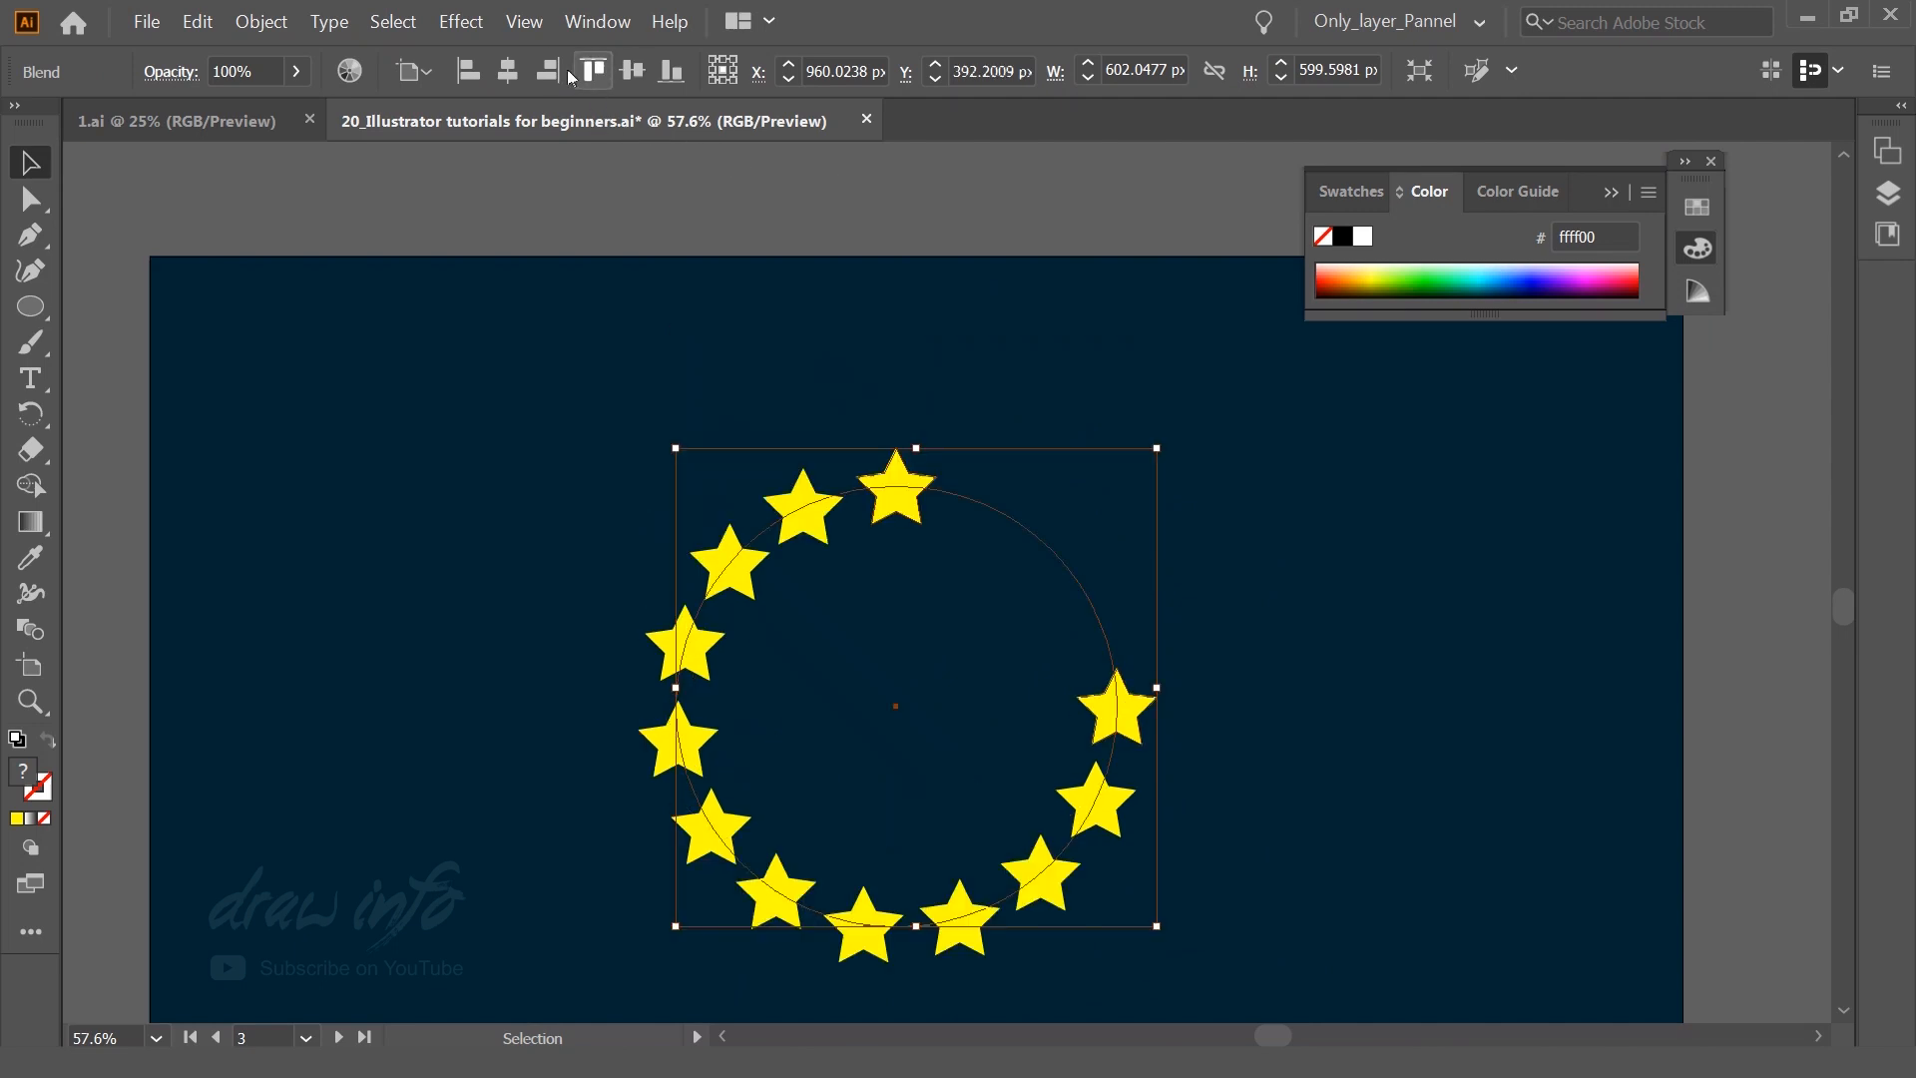
left_click(508, 70)
left_click_drag(1325, 680, 1291, 573)
left_click(1106, 811)
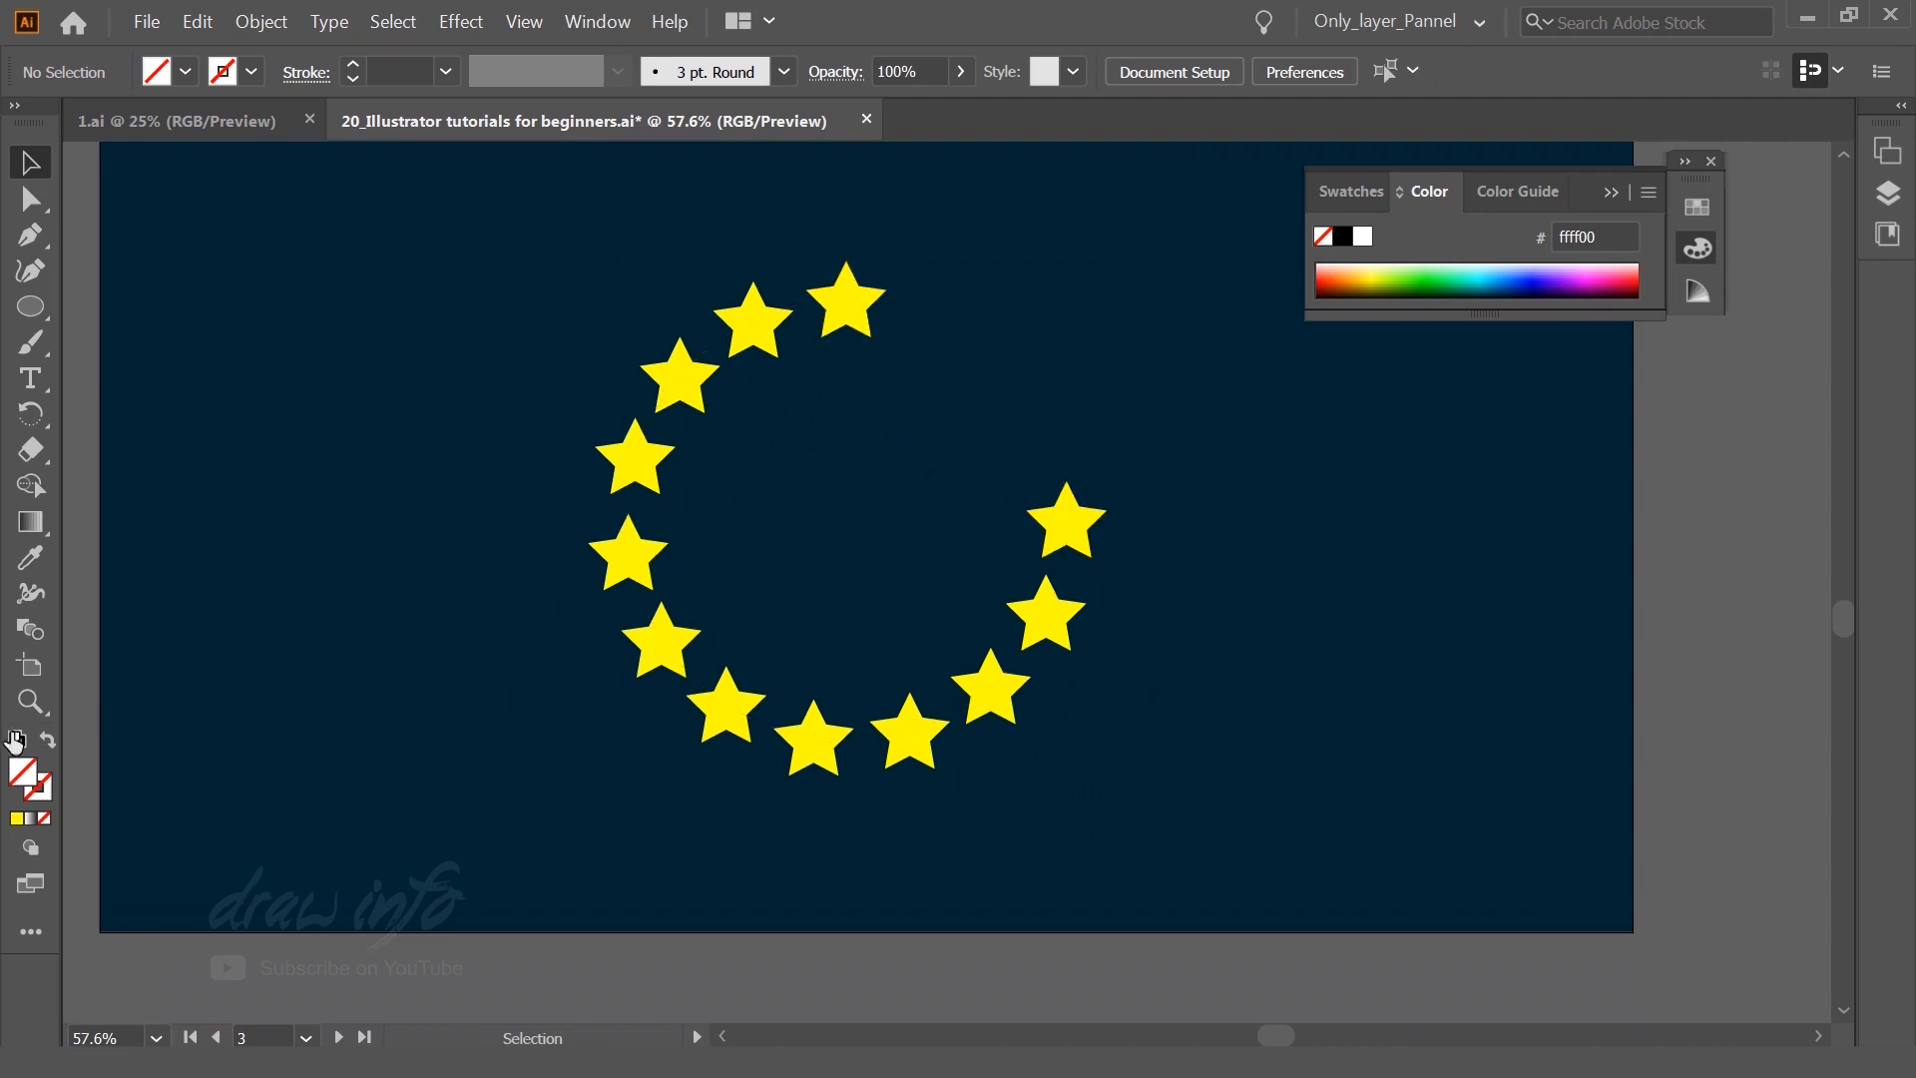
Step: Open the star ring's blend options, enter 20 specified steps, and toggle the preview
left_click(847, 311)
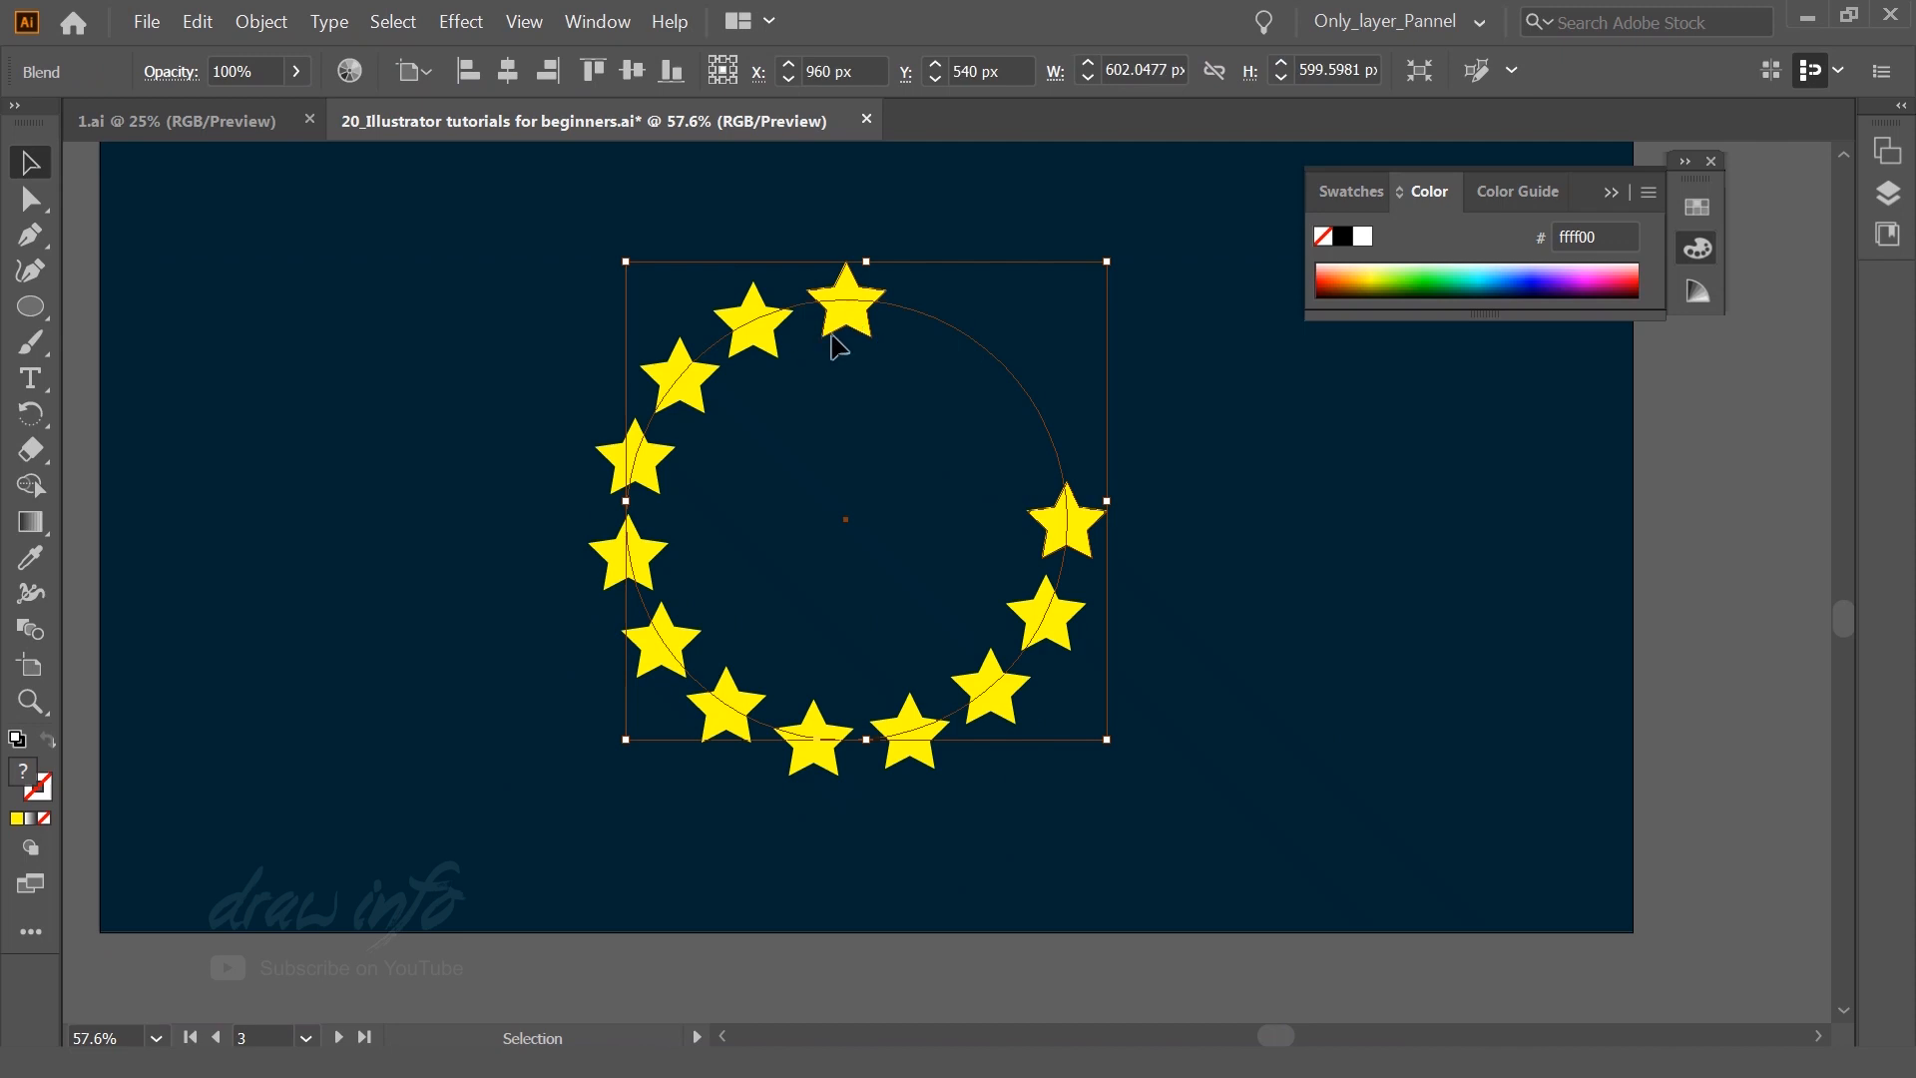
double_click(39, 640)
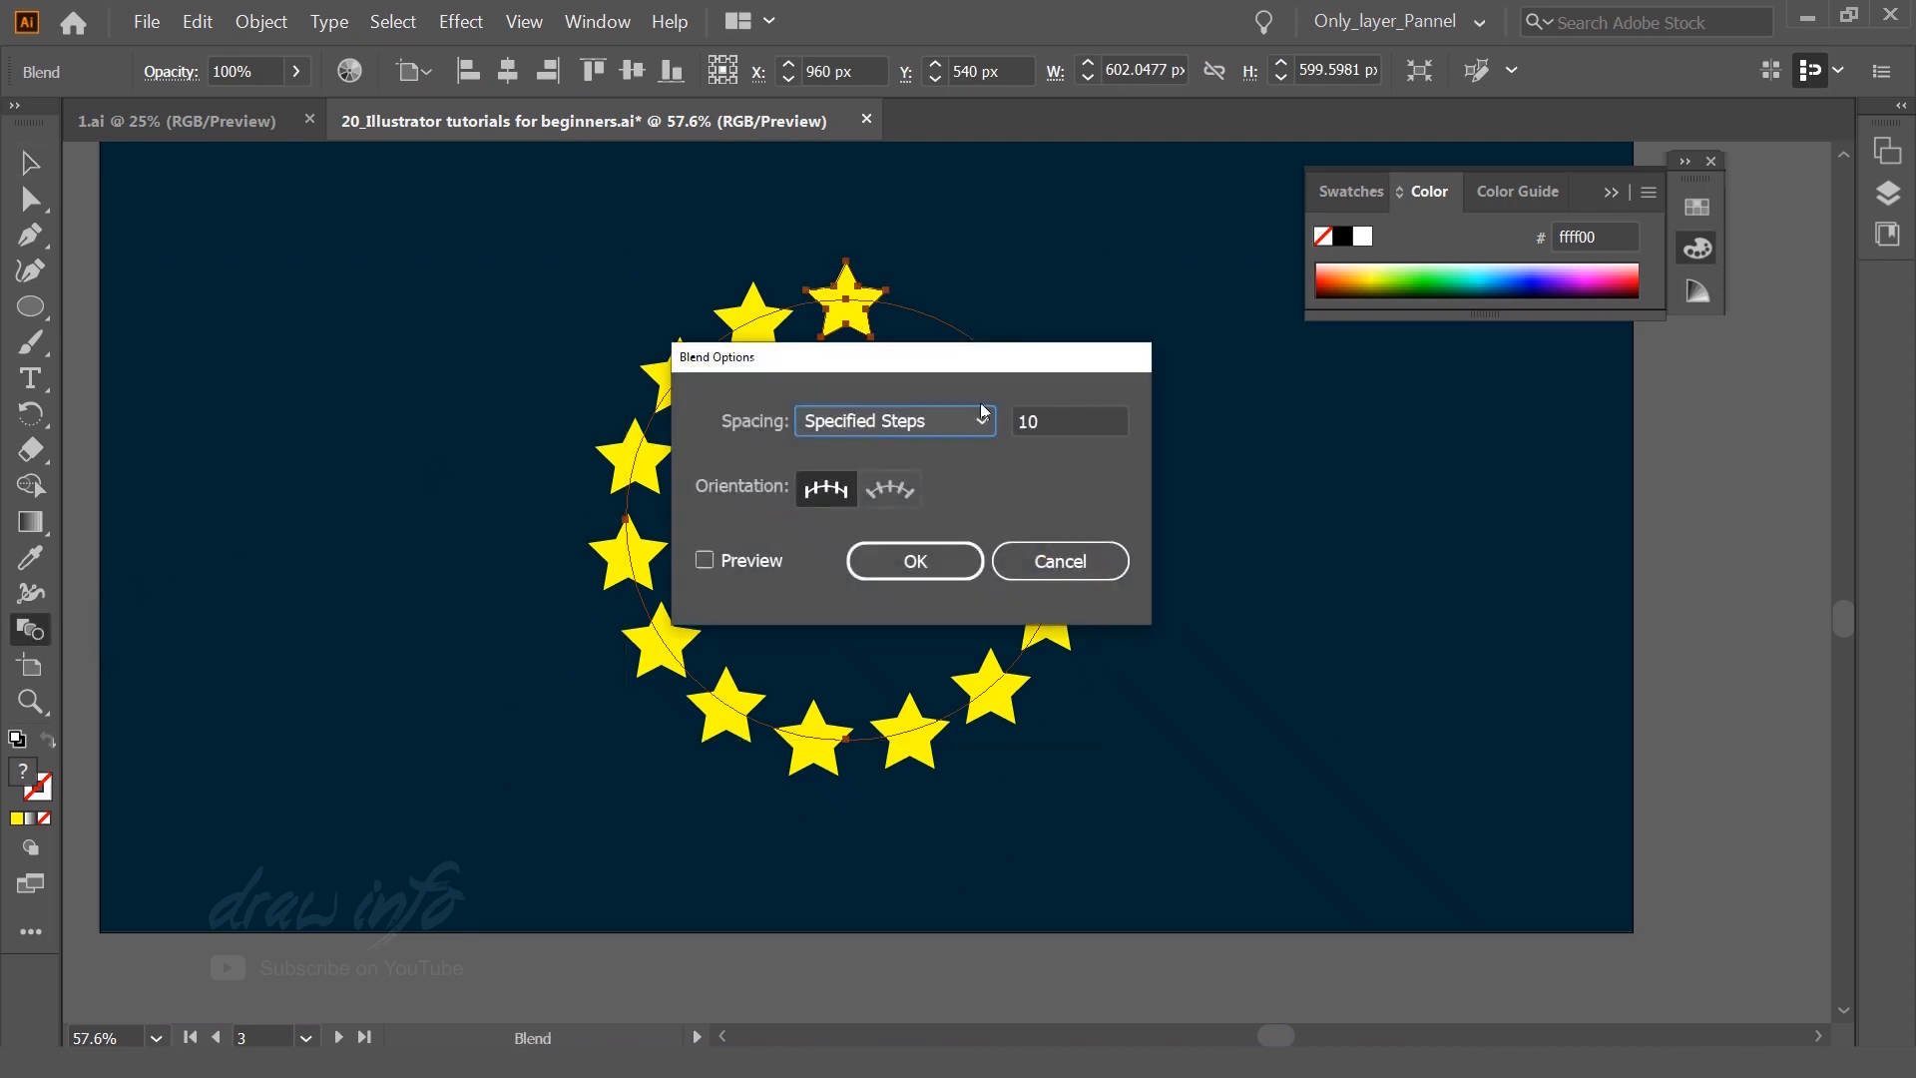
left_click_drag(978, 362, 1237, 499)
double_click(1278, 568)
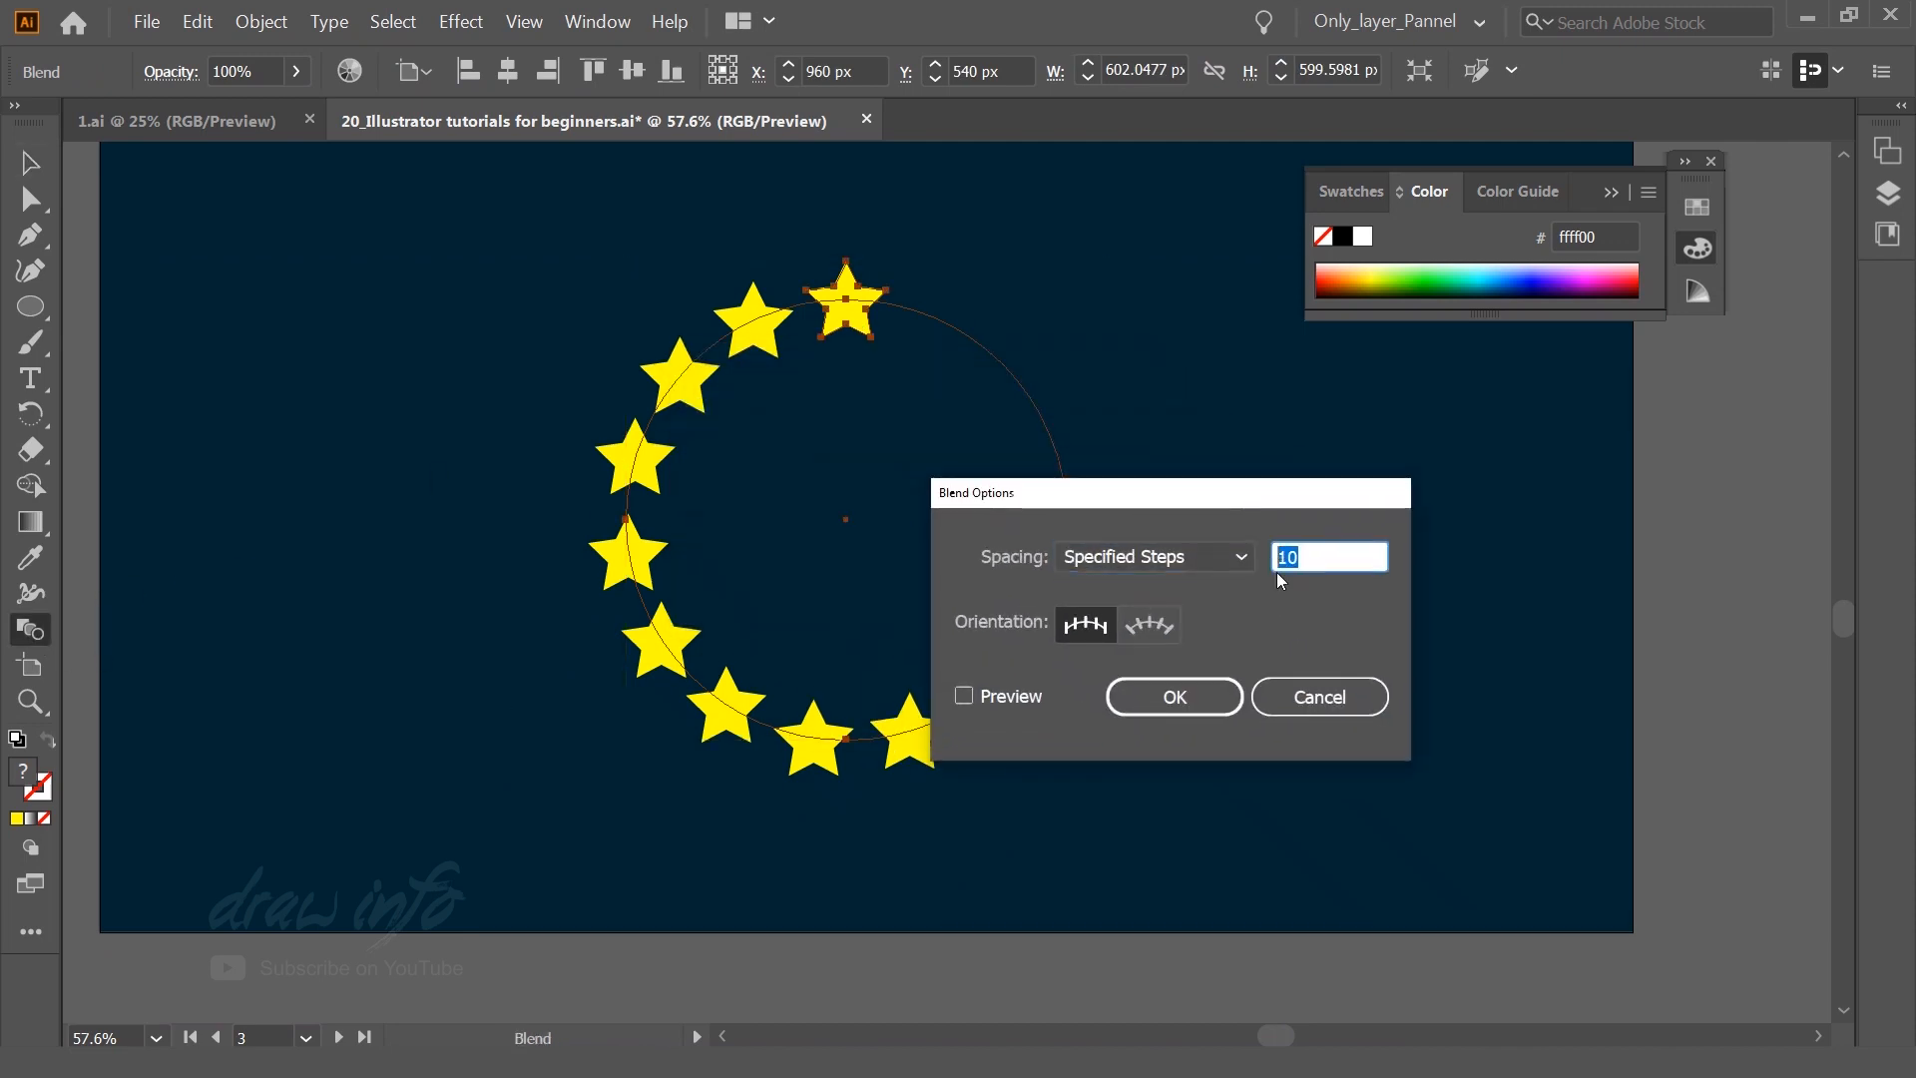
type("20")
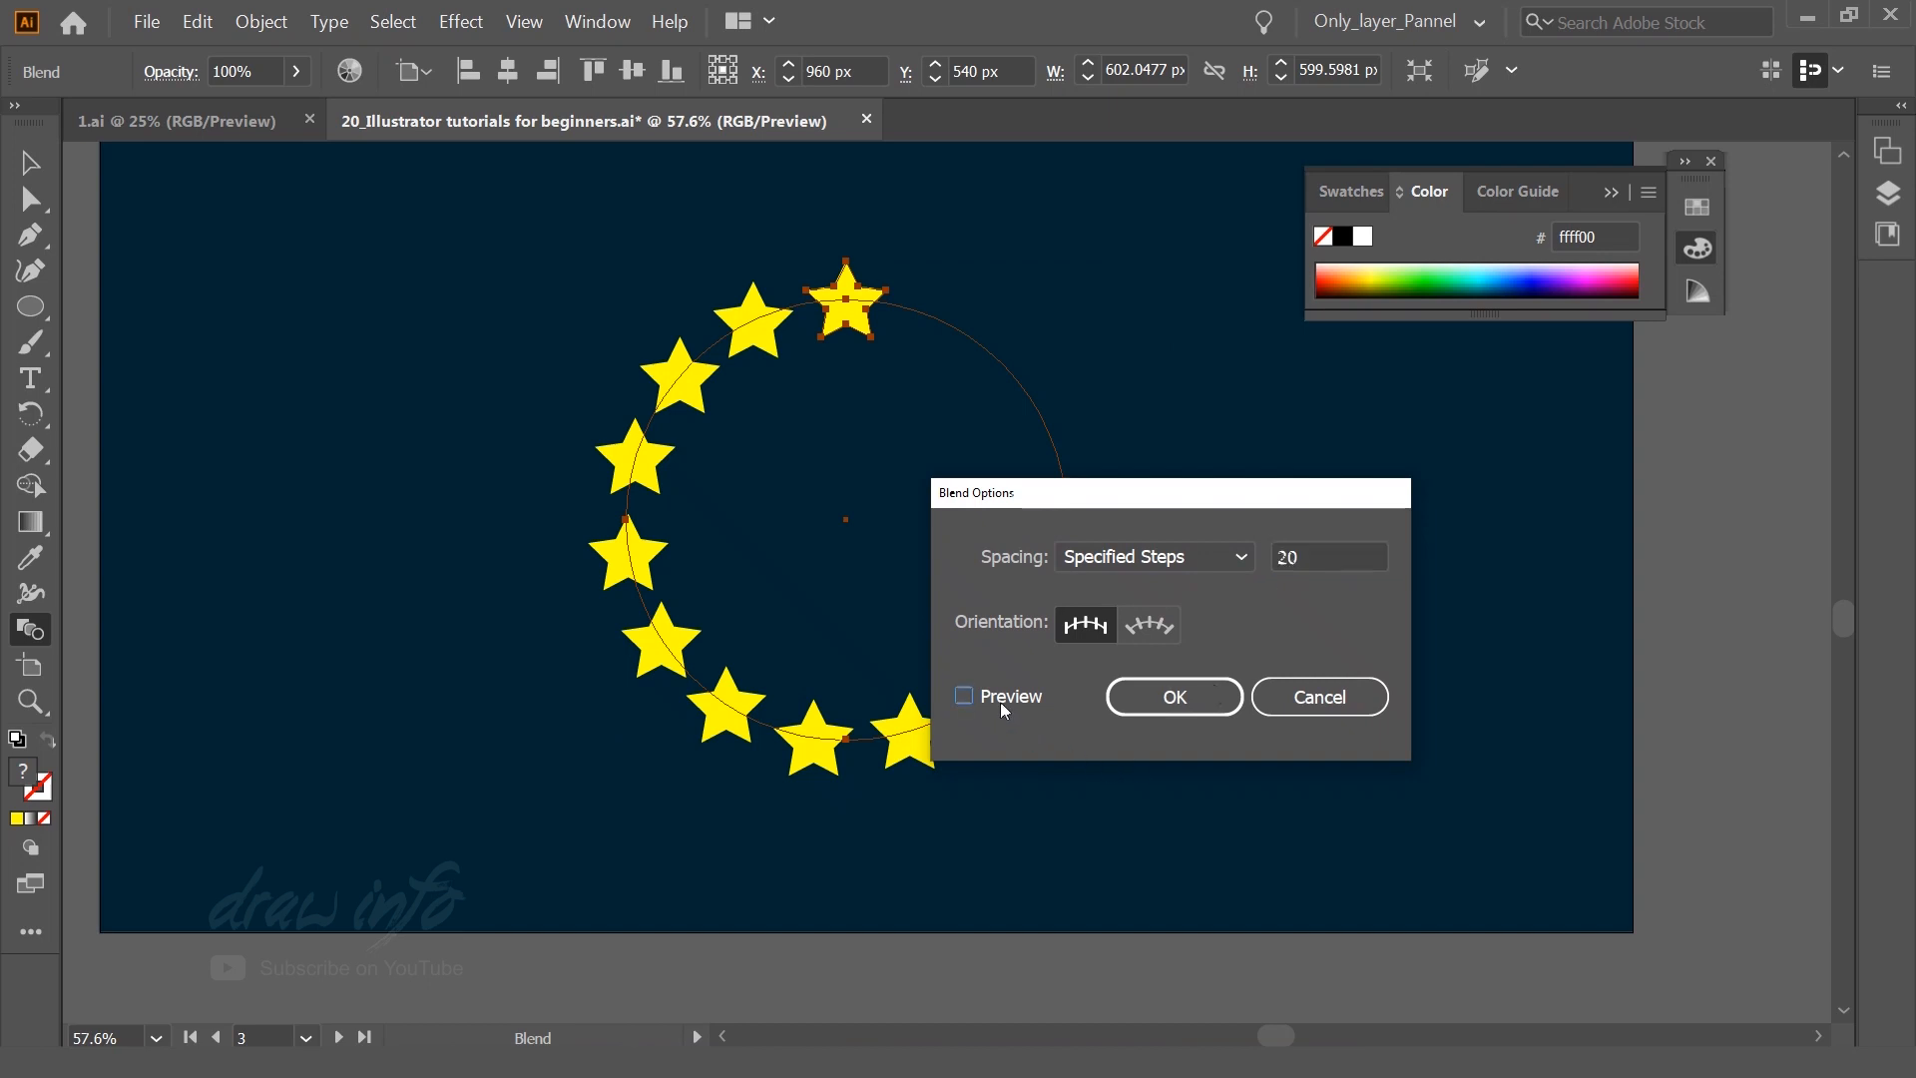
left_click(1002, 702)
left_click(1010, 699)
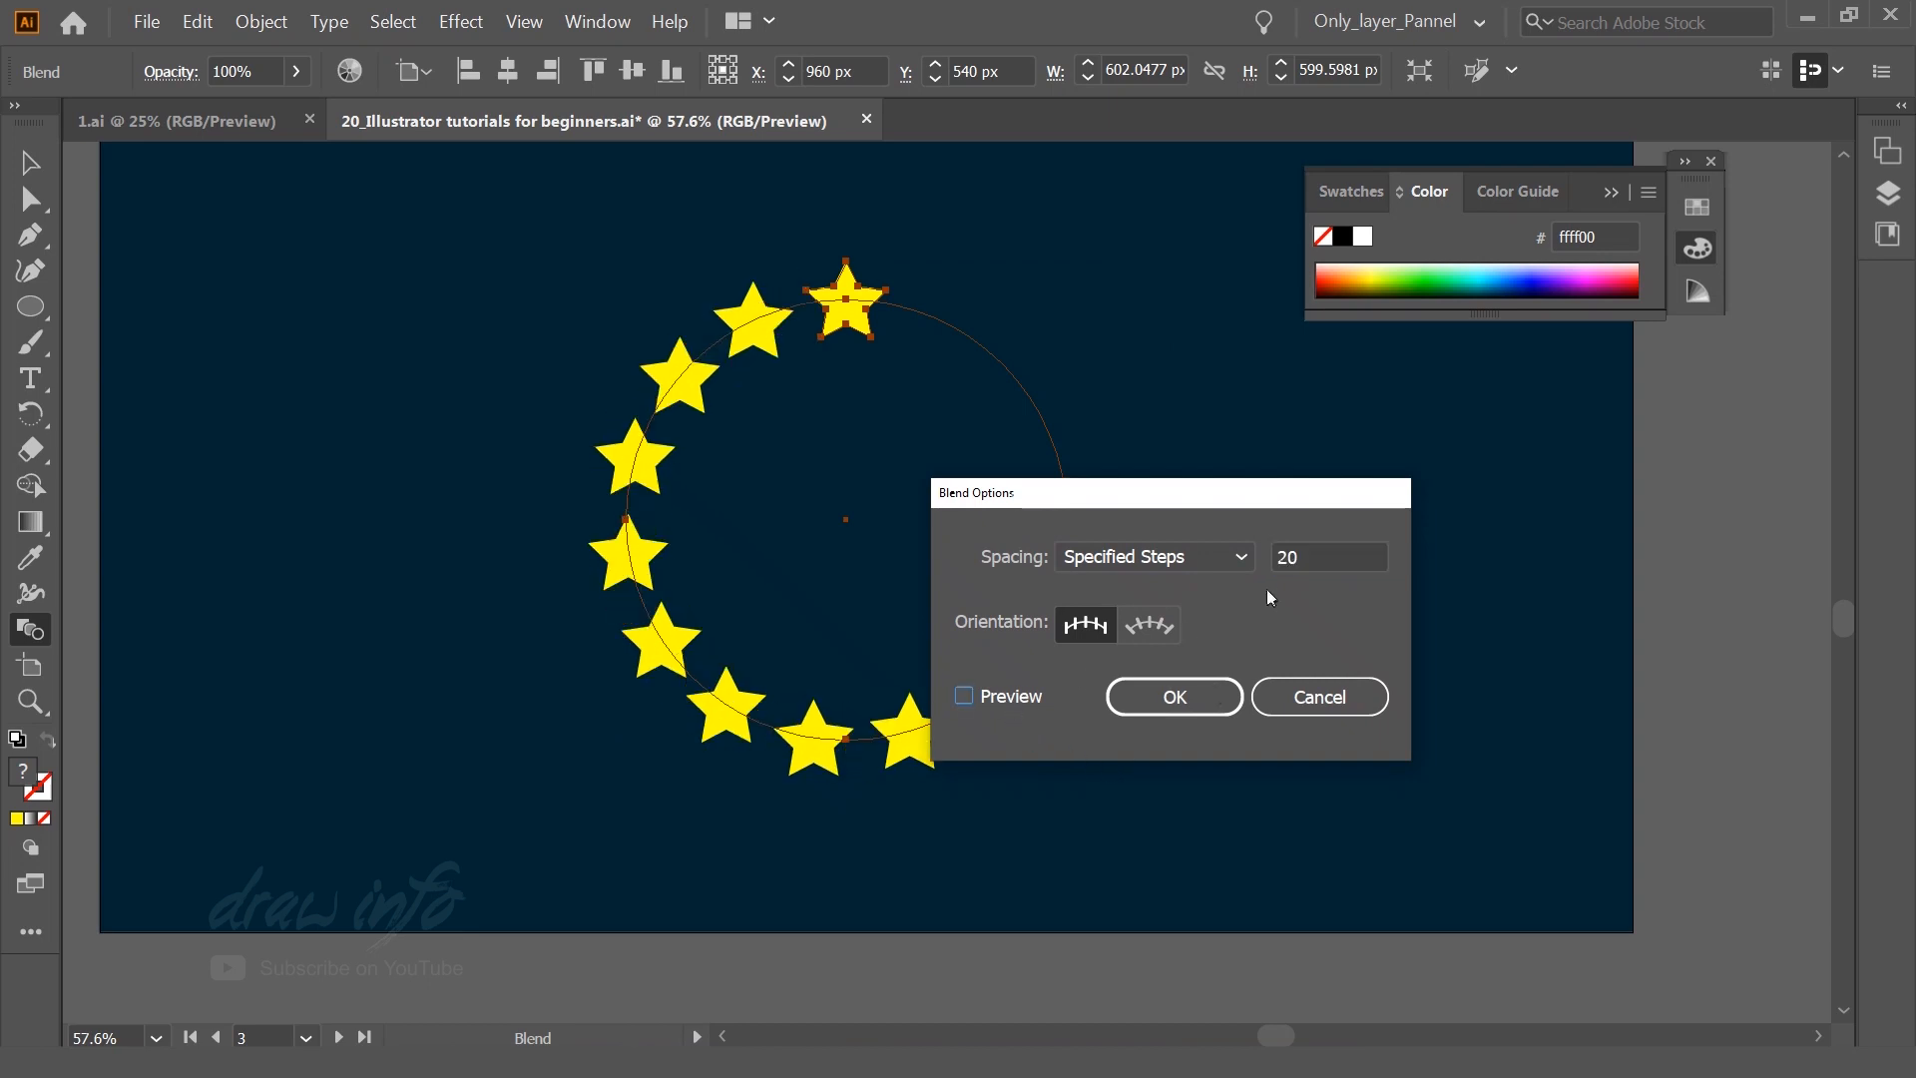
Step: Set the star ring's blend to 5 specified steps, preview it, and apply the options
double_click(1336, 555)
type("5")
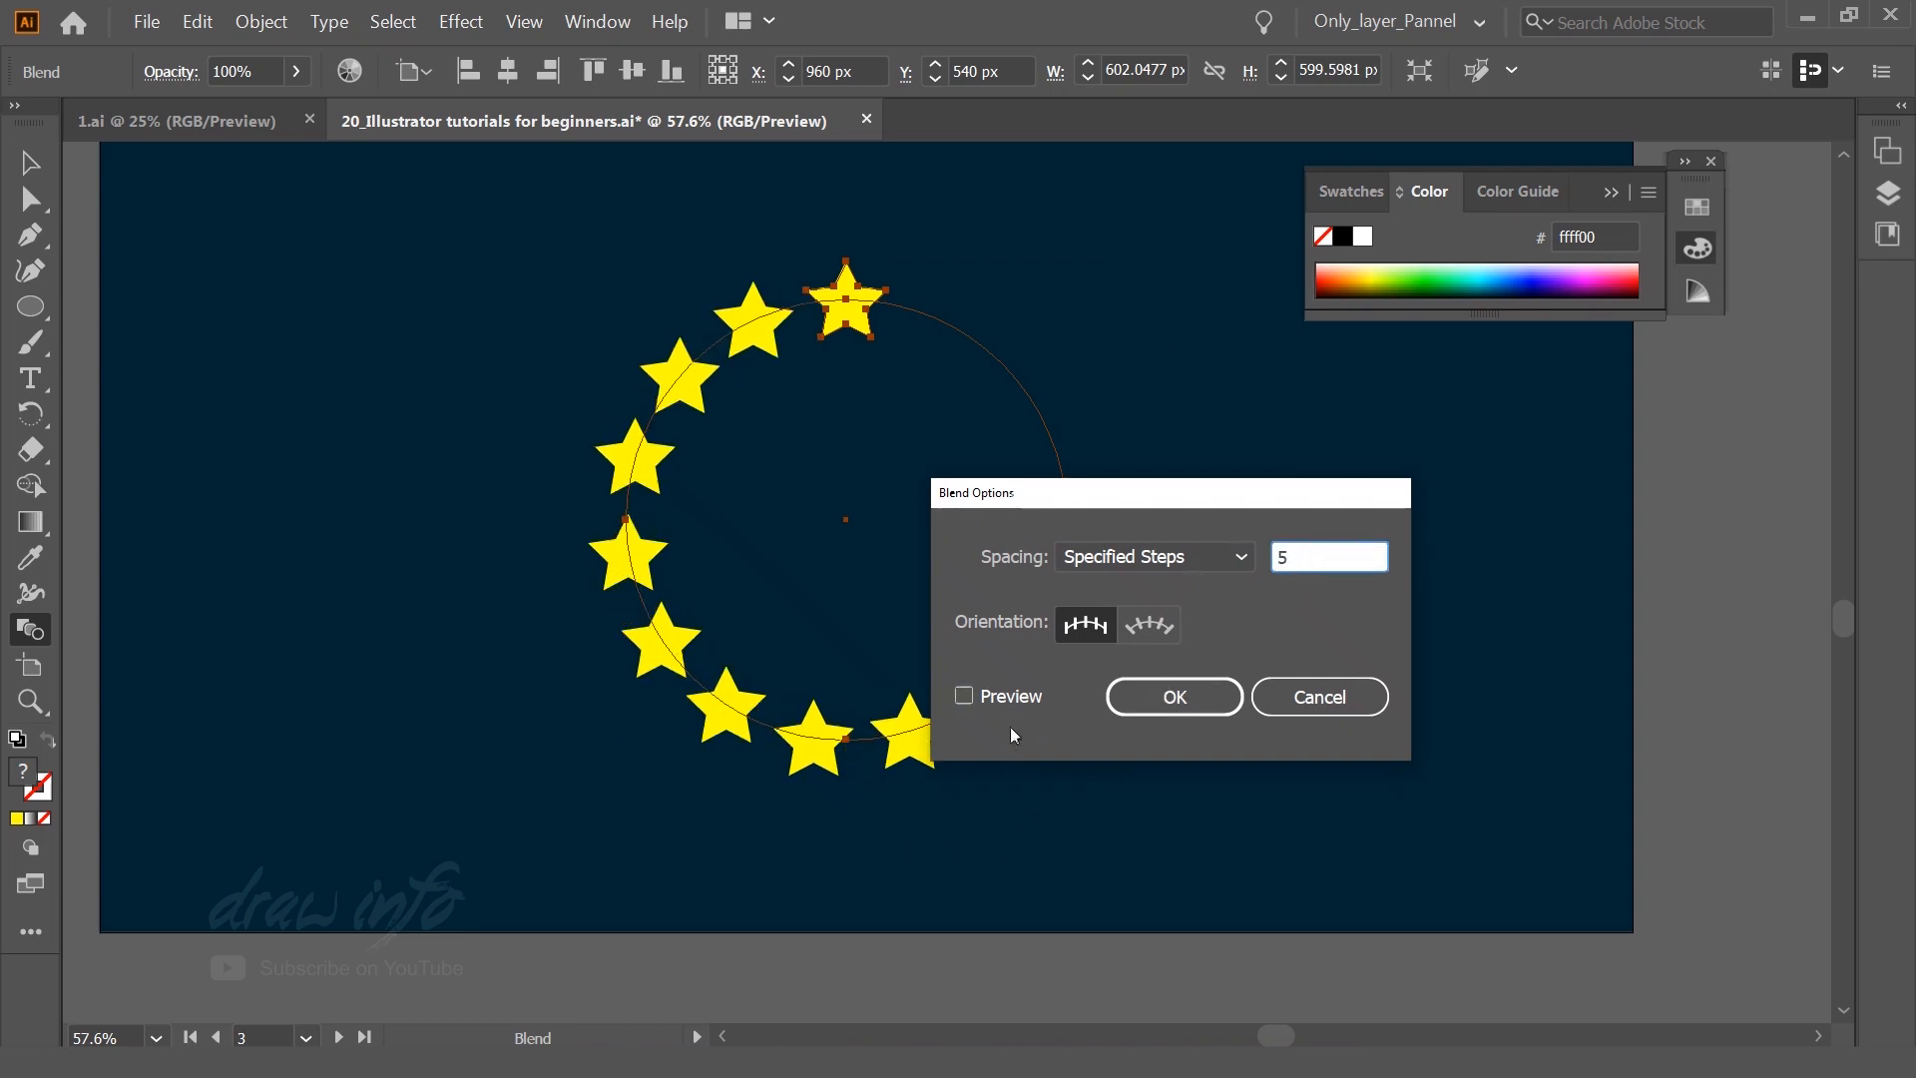
left_click(1008, 696)
left_click(1008, 694)
left_click(1008, 694)
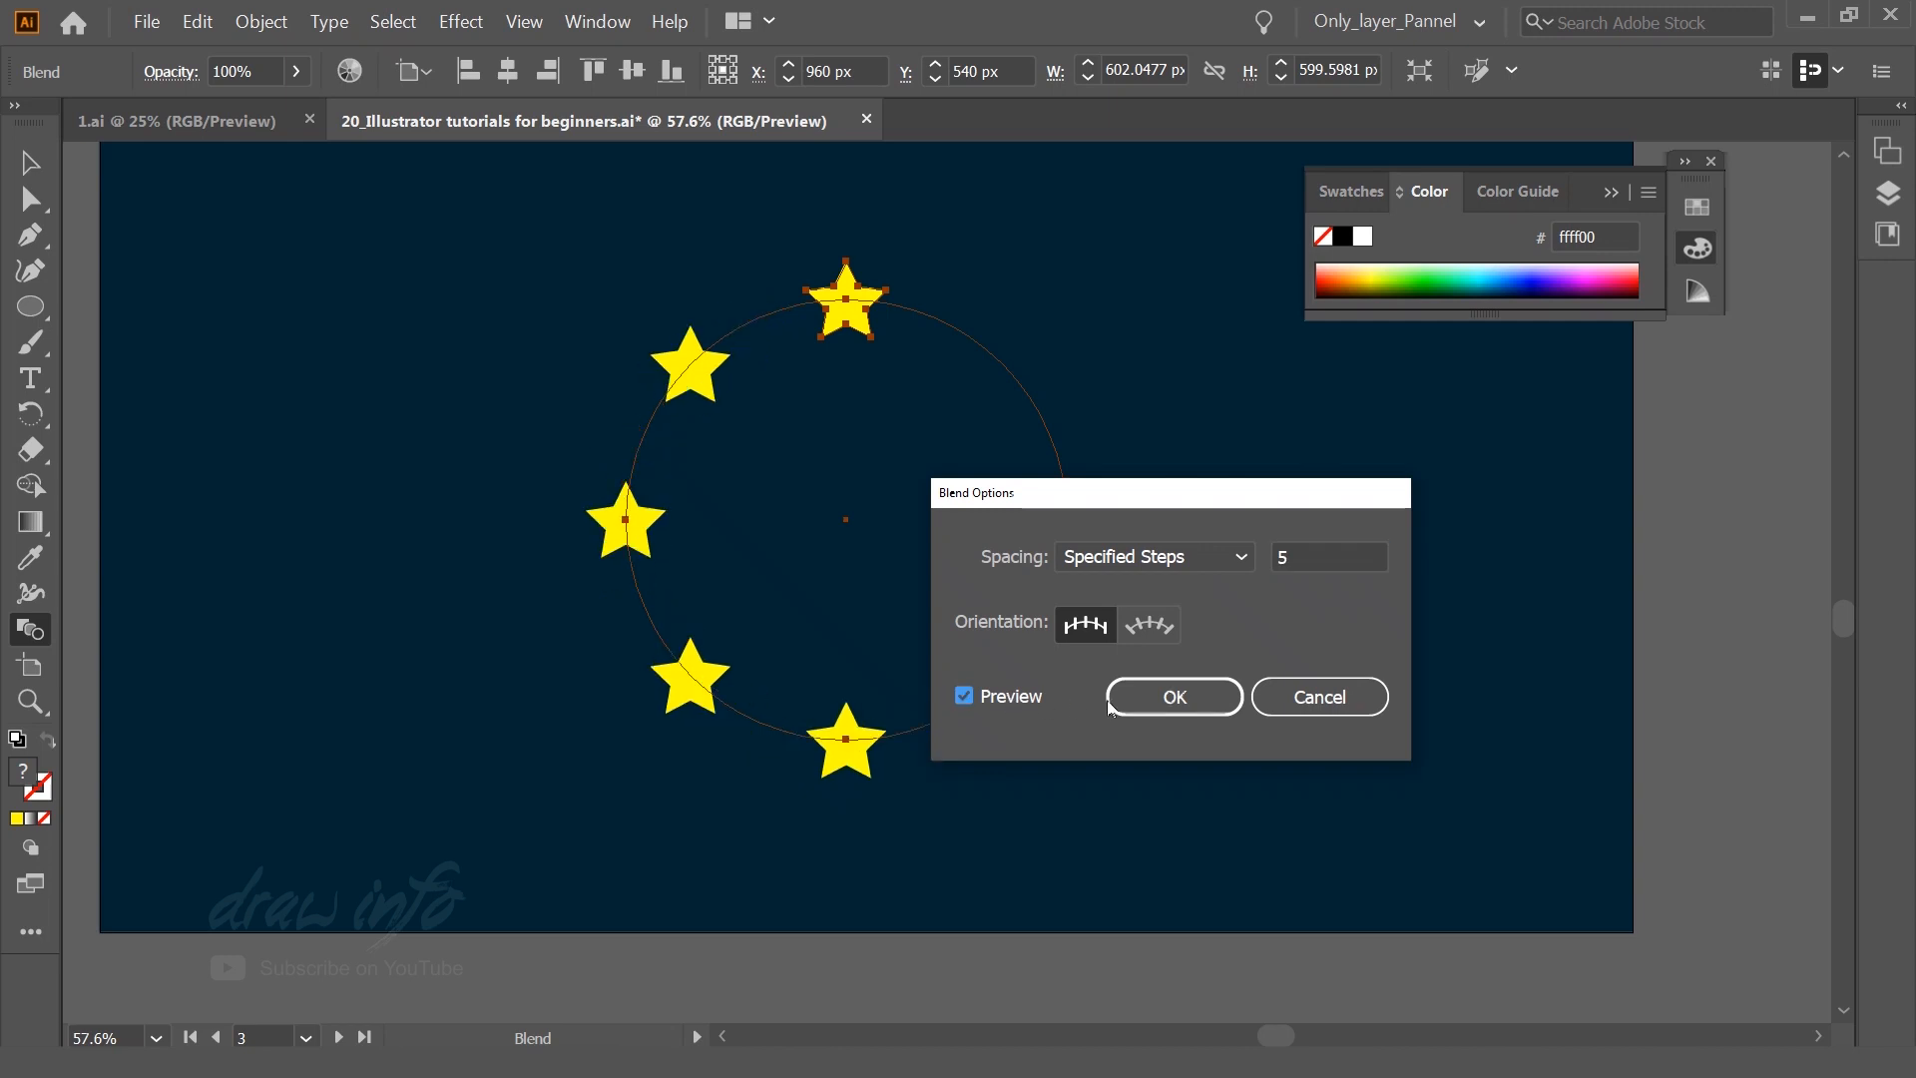
left_click(1174, 696)
left_click(30, 161)
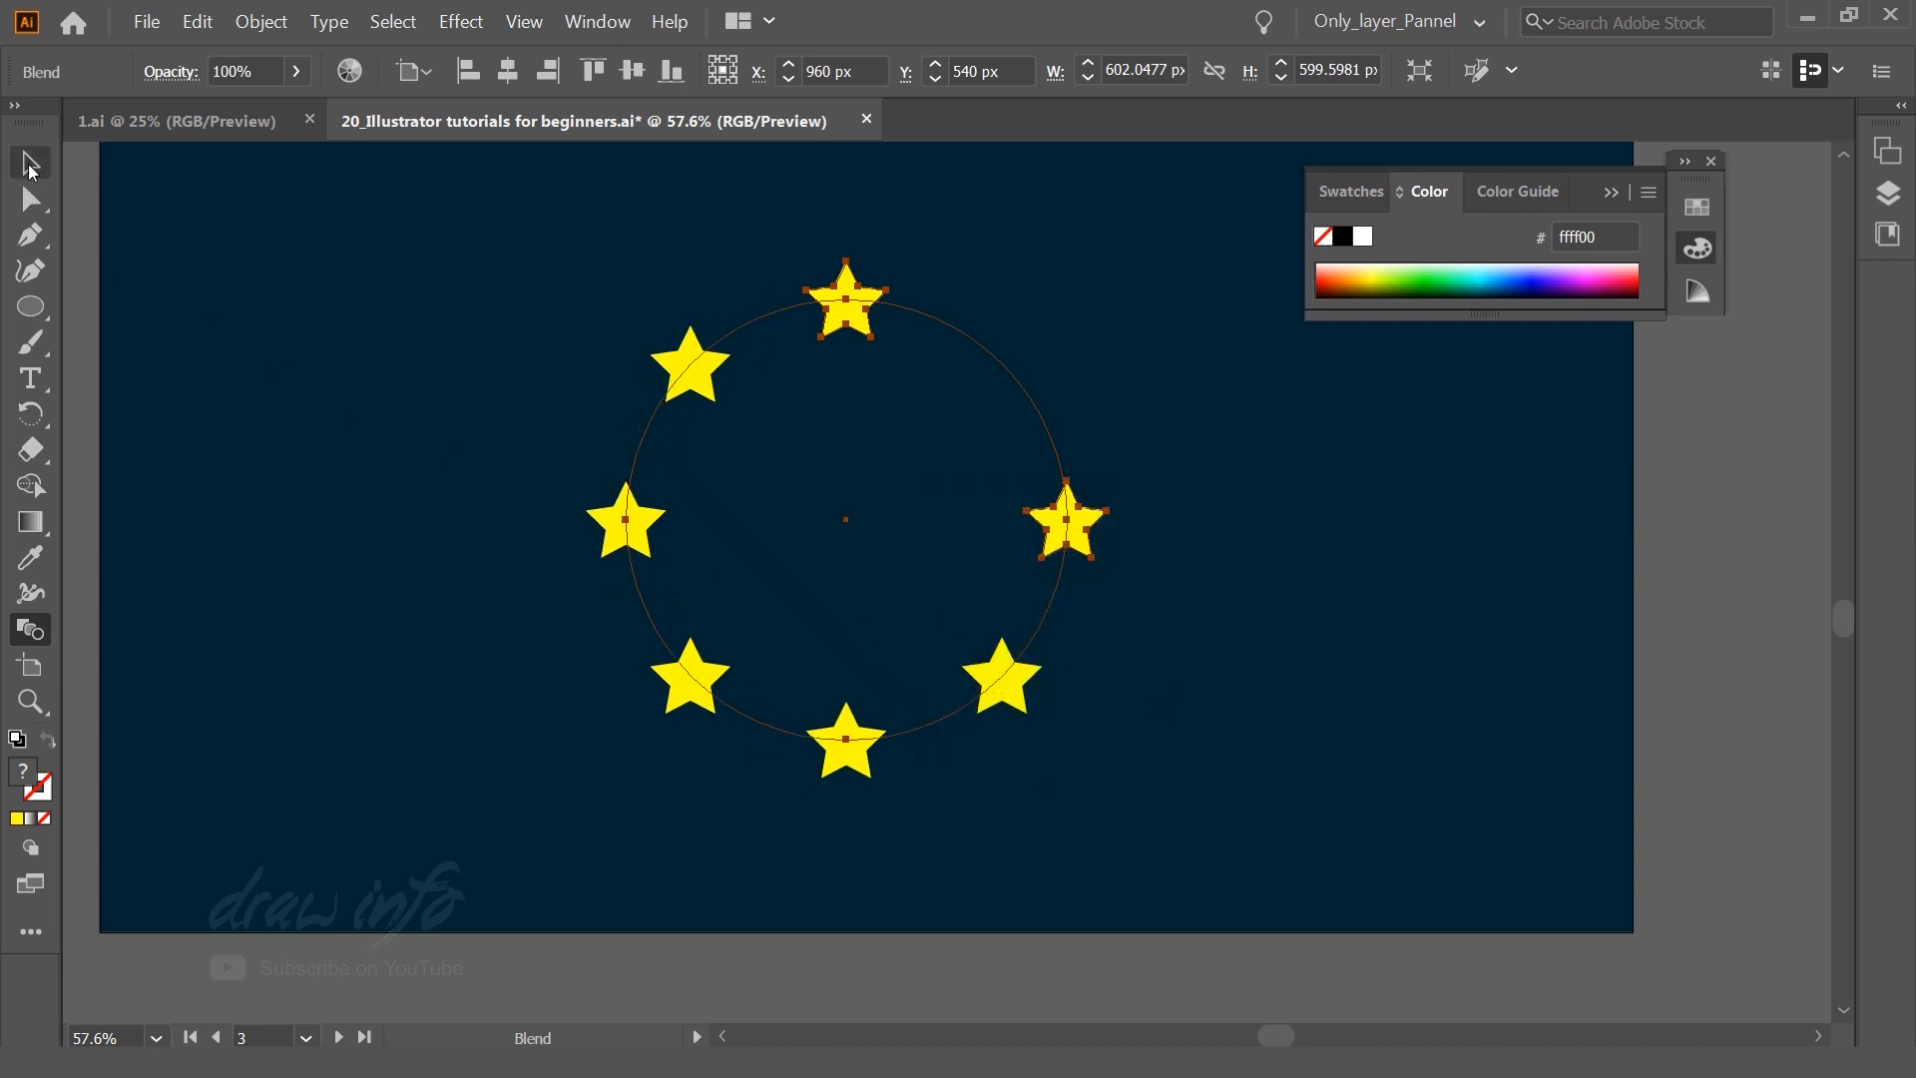
scroll(357, 550, "up", 2)
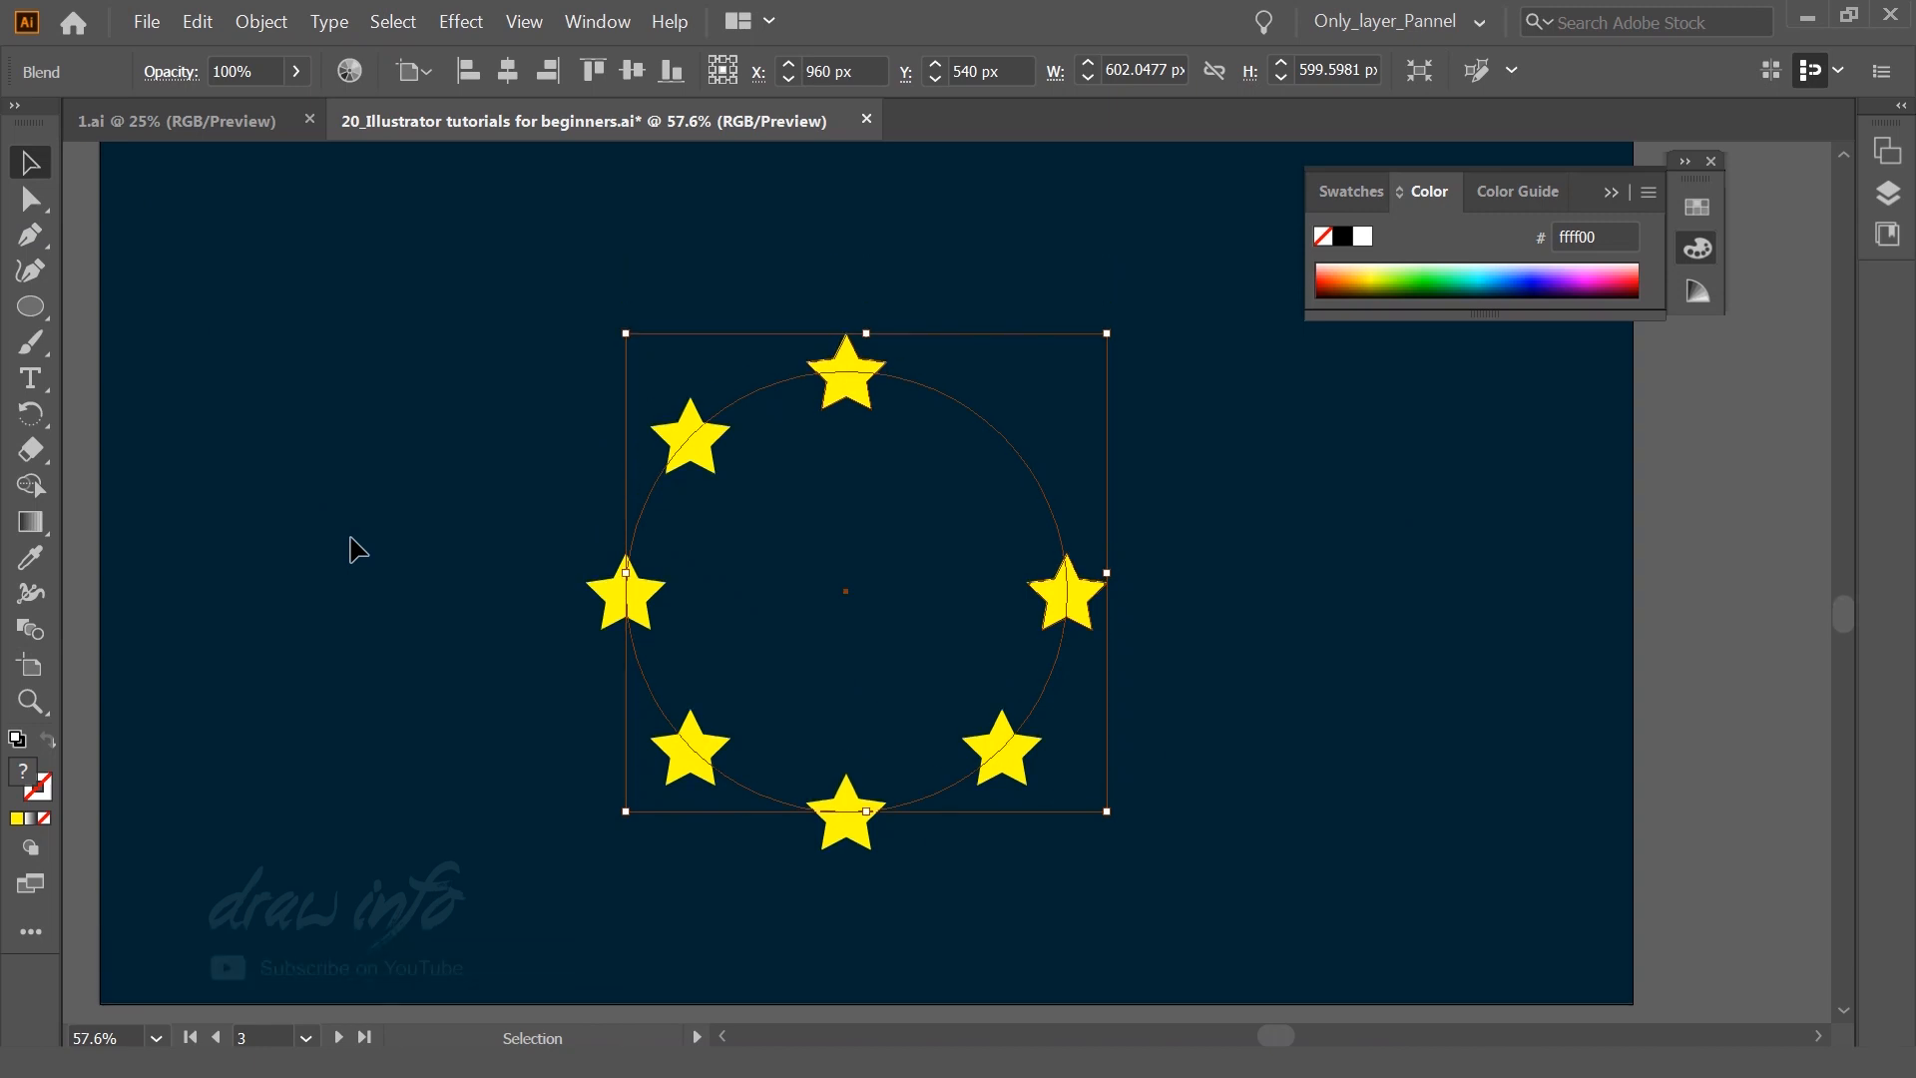
left_click_drag(385, 475, 432, 415)
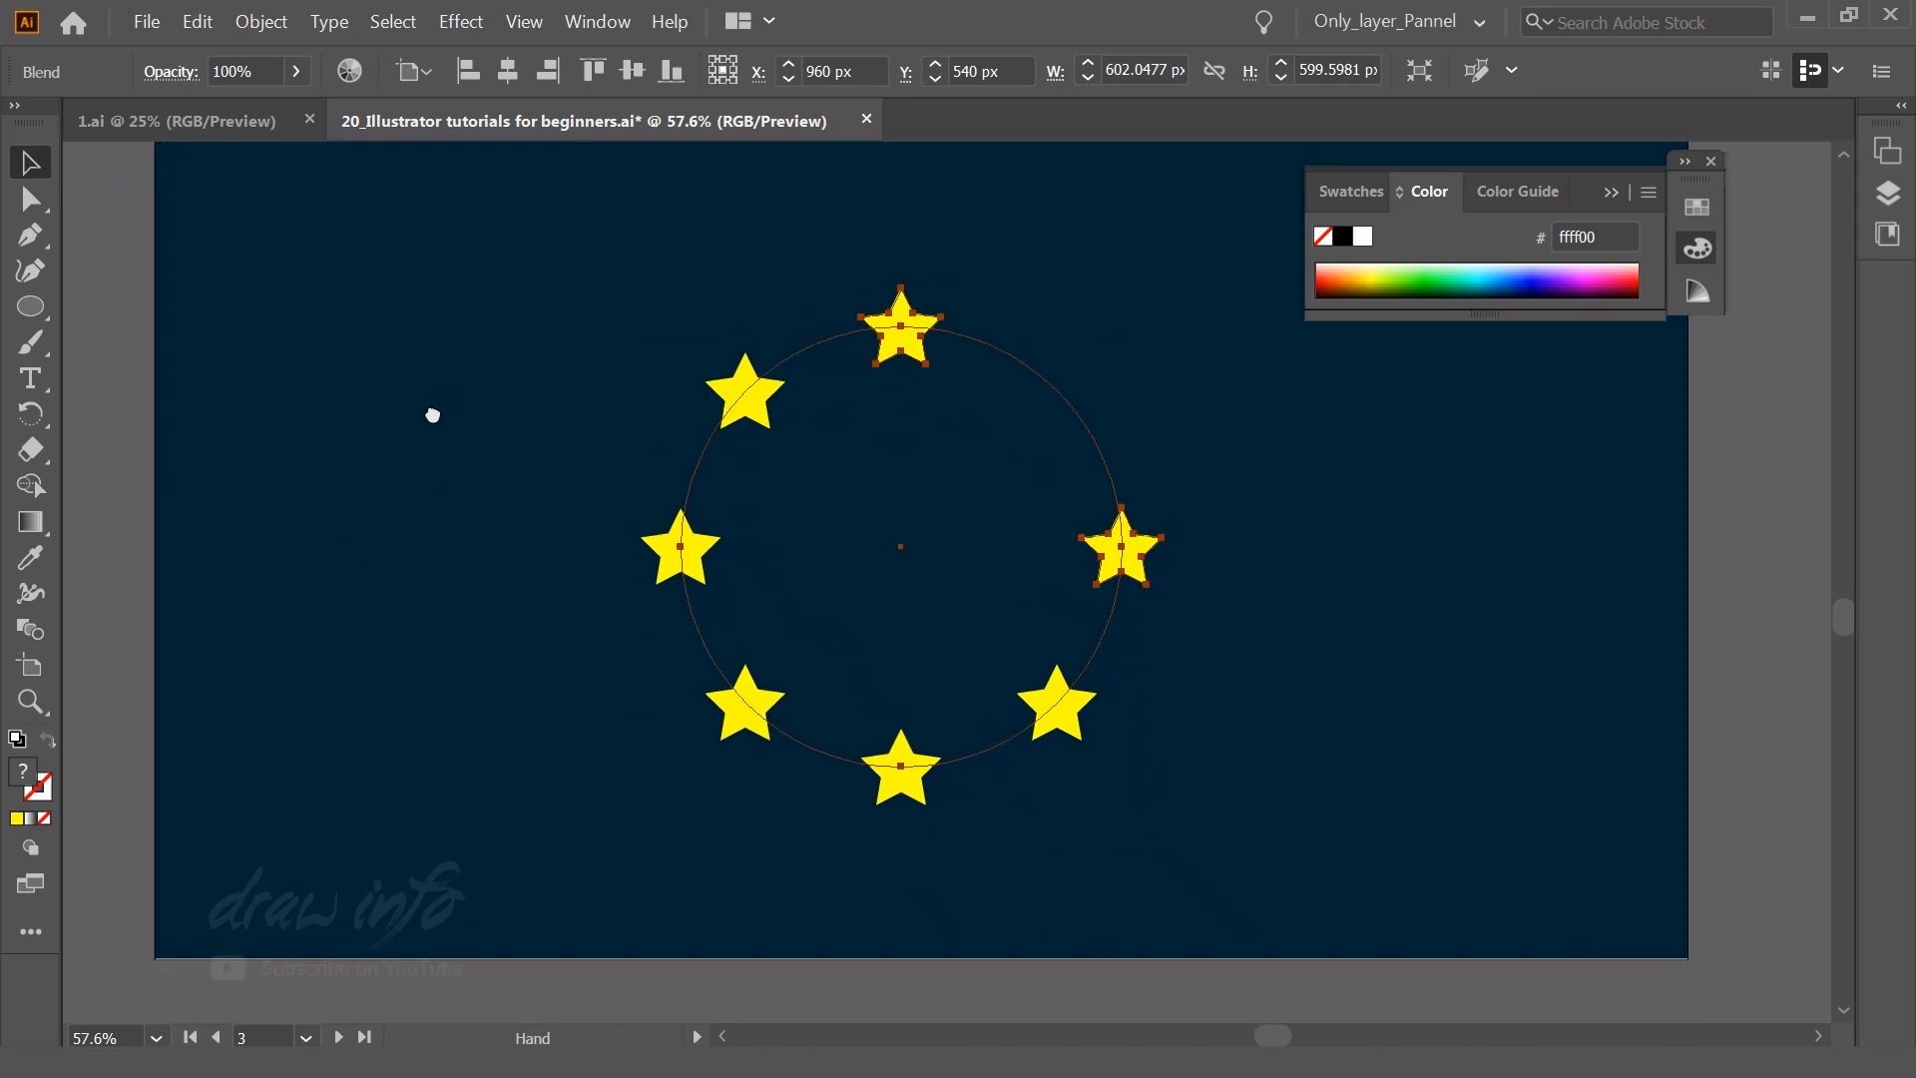
key("space")
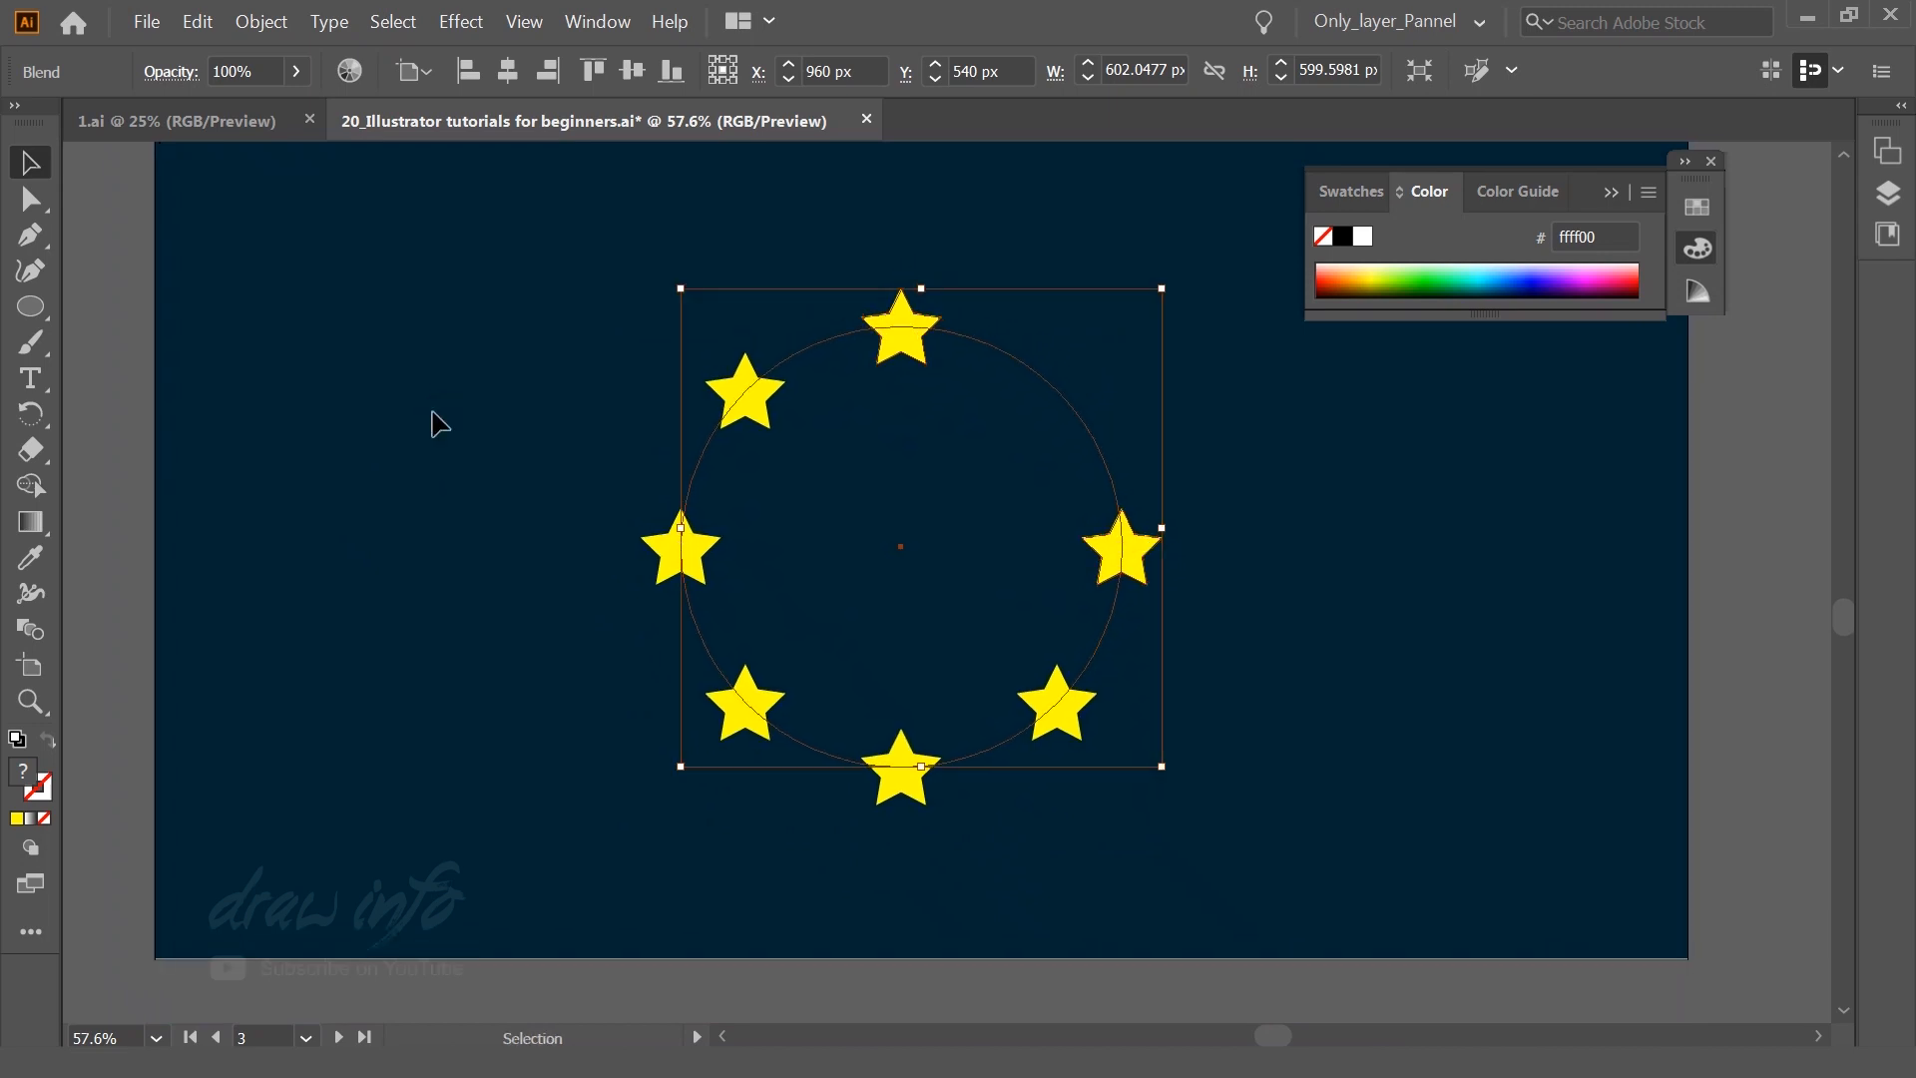